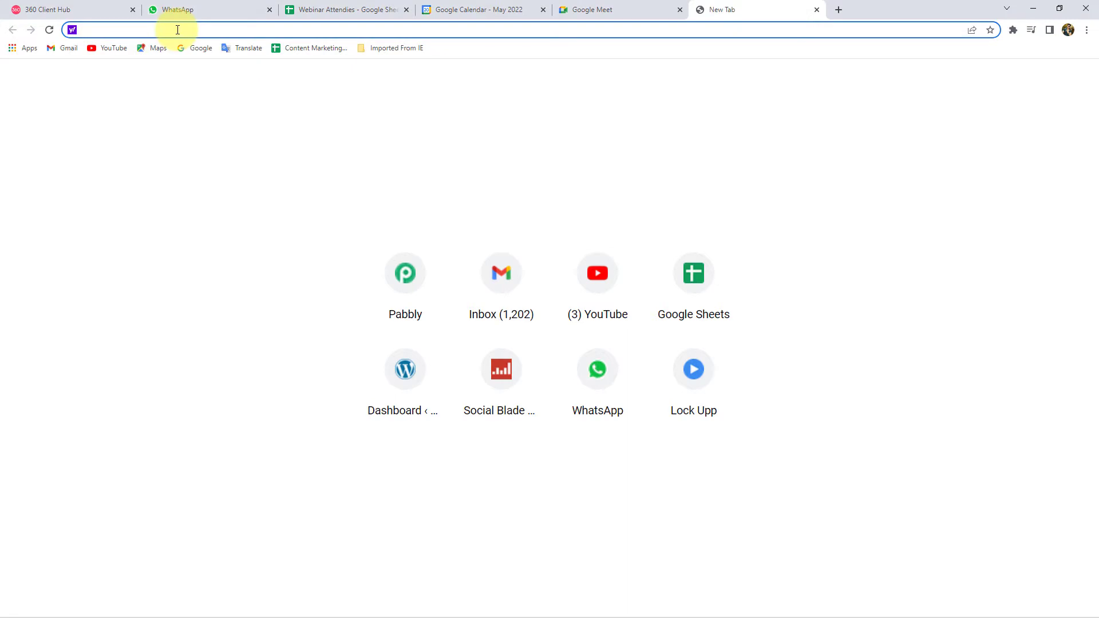
- Log in at pabbly.com with the prefilled account credentials and access Pabbly Connect
key(Return)
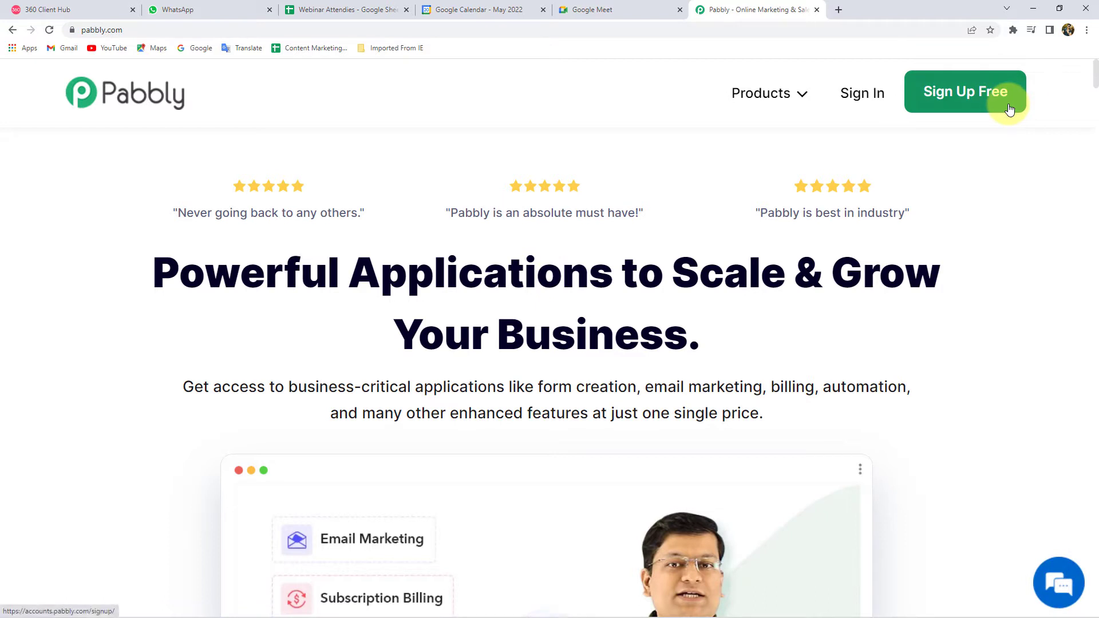
click(844, 100)
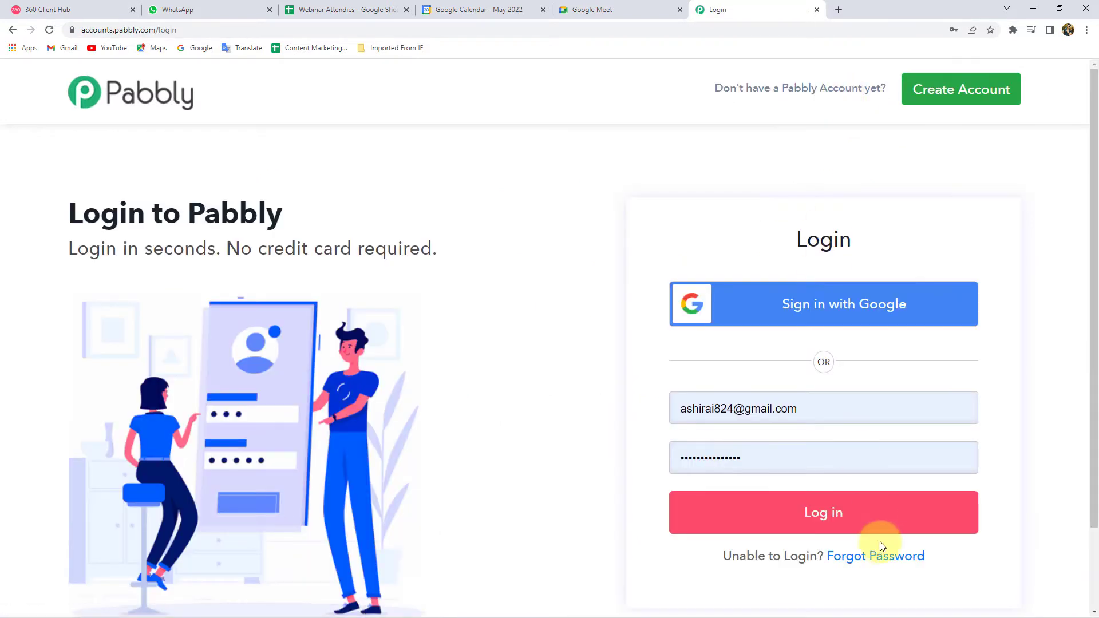
click(894, 524)
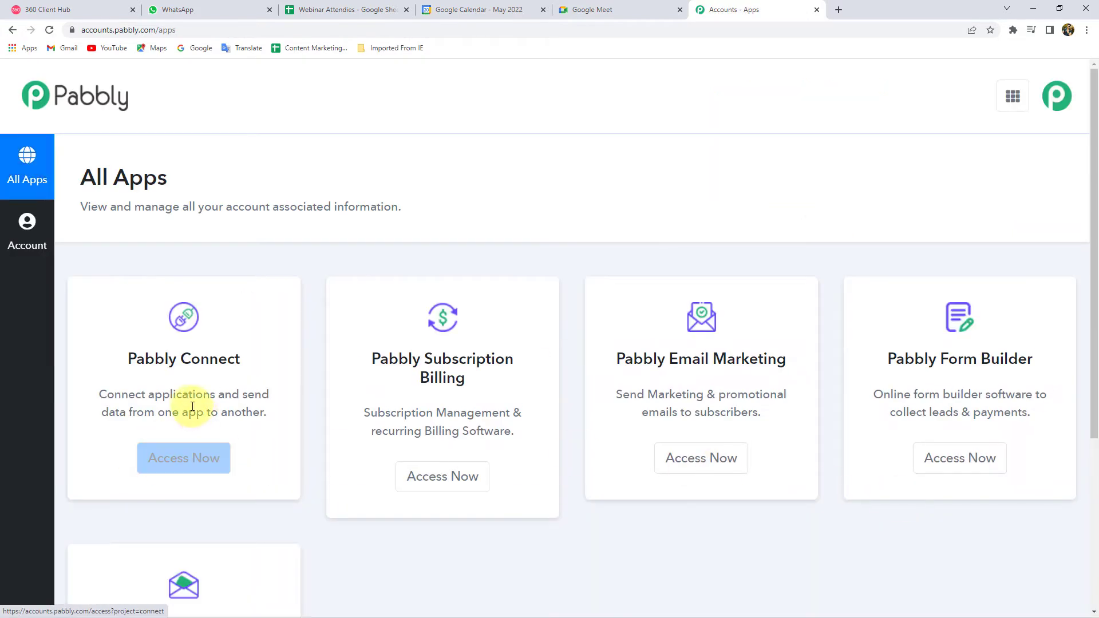
click(184, 458)
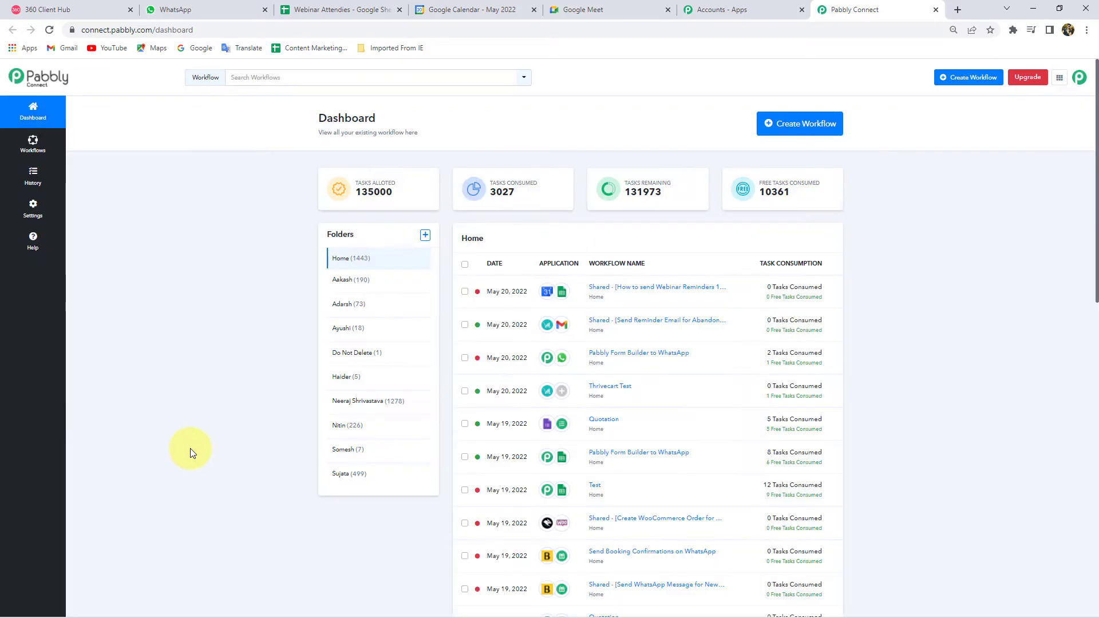
- Create a new workflow named "Google Calendar to WhatsApp"
key(ctrl+plus)
key(ctrl+plus)
key(ctrl+plus)
key(ctrl+plus)
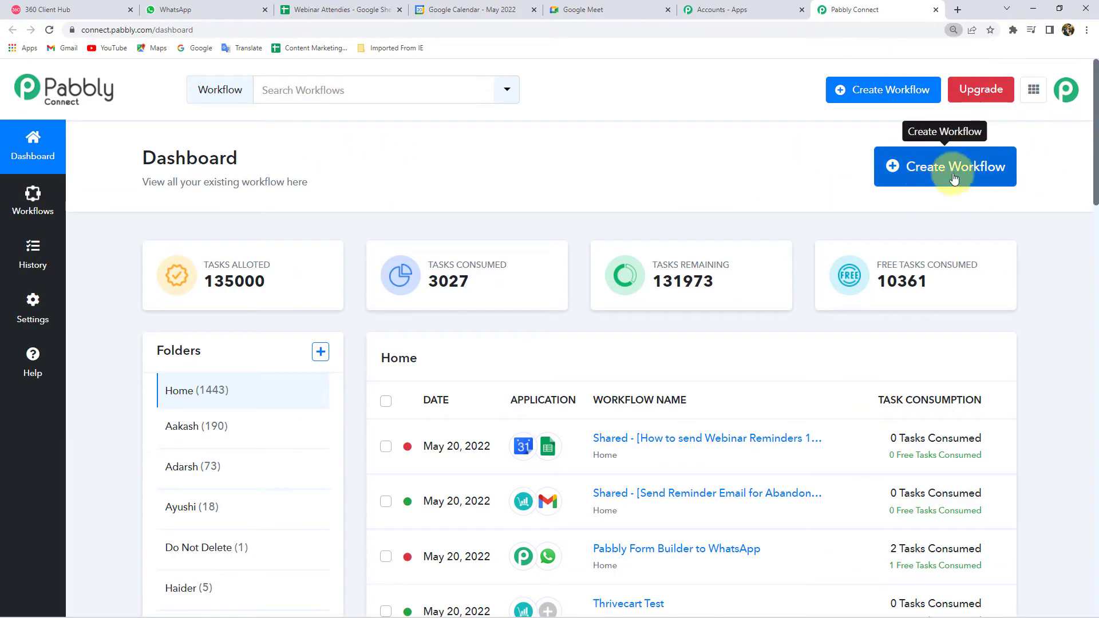
key(ctrl+plus)
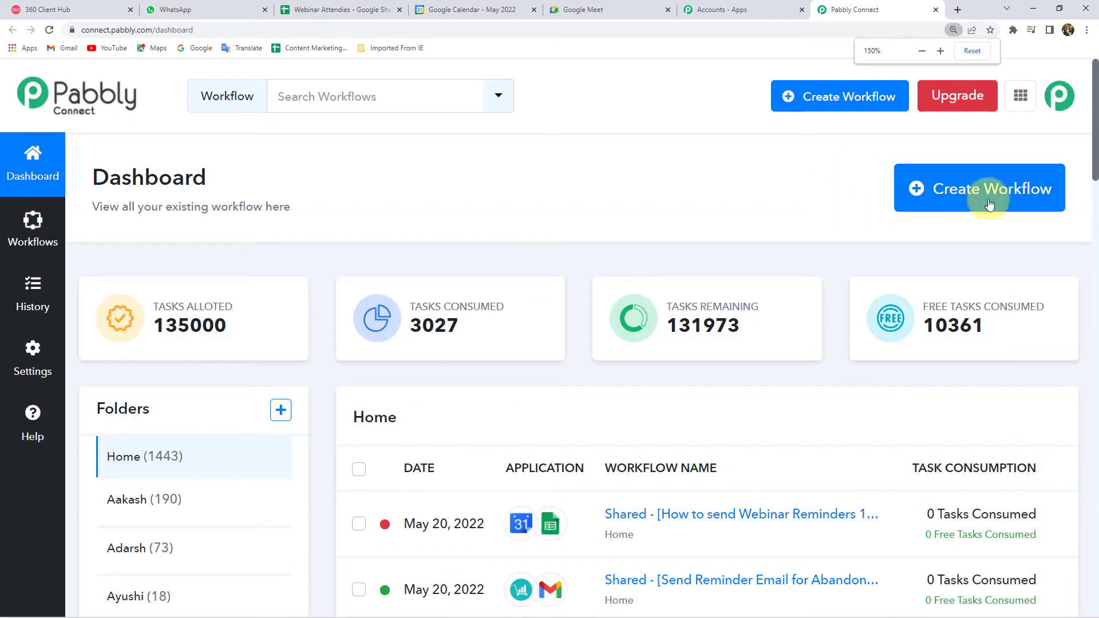
click(989, 200)
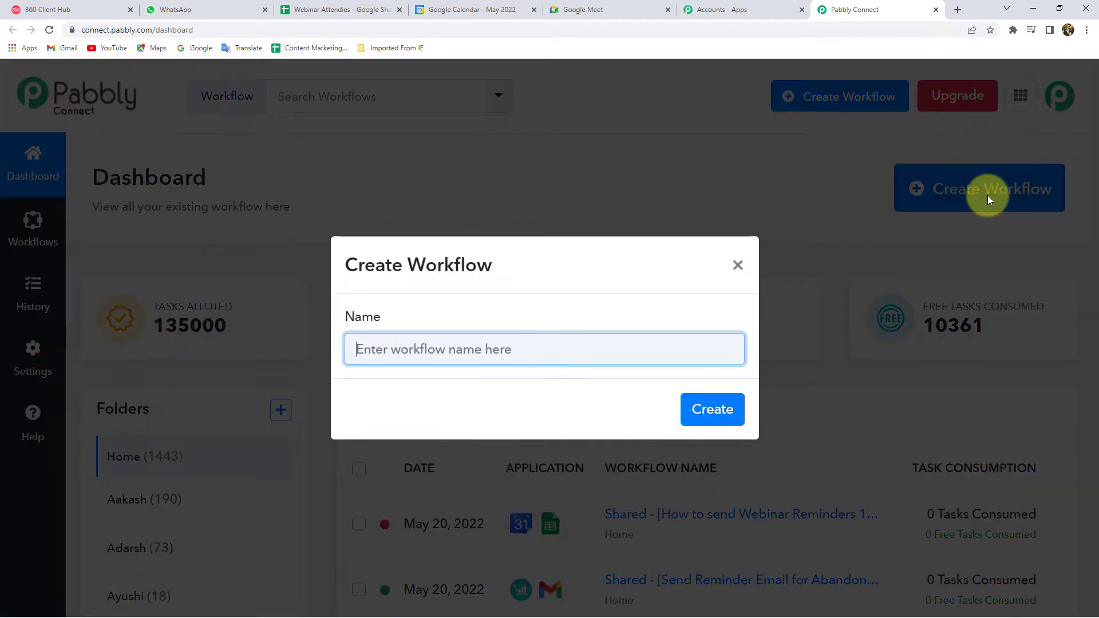
click(428, 351)
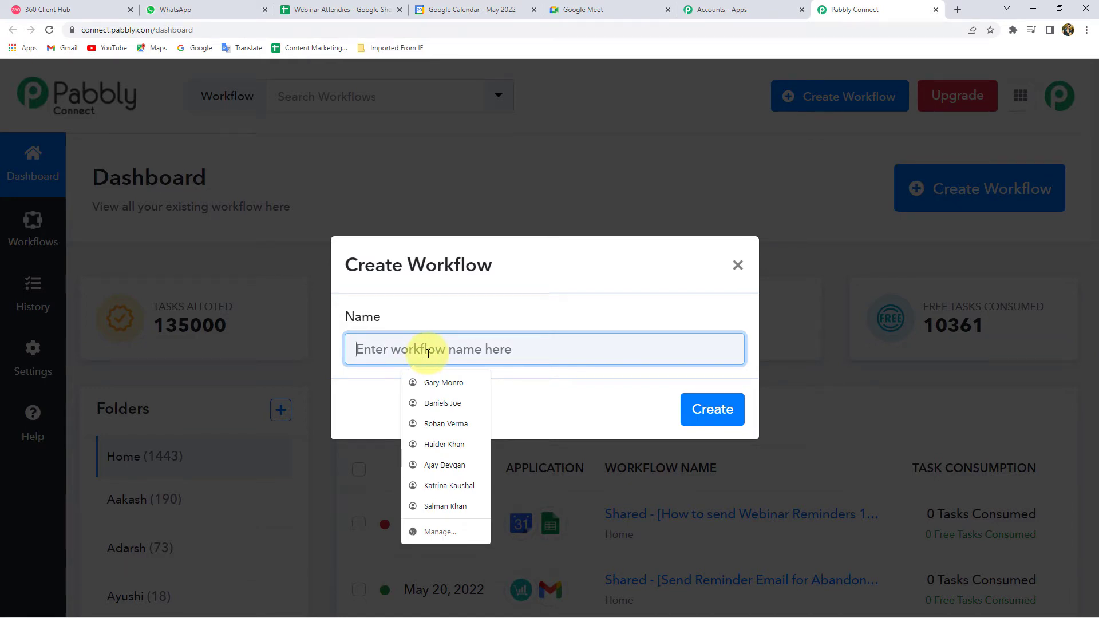
text(Google Calendar to WhatsApp)
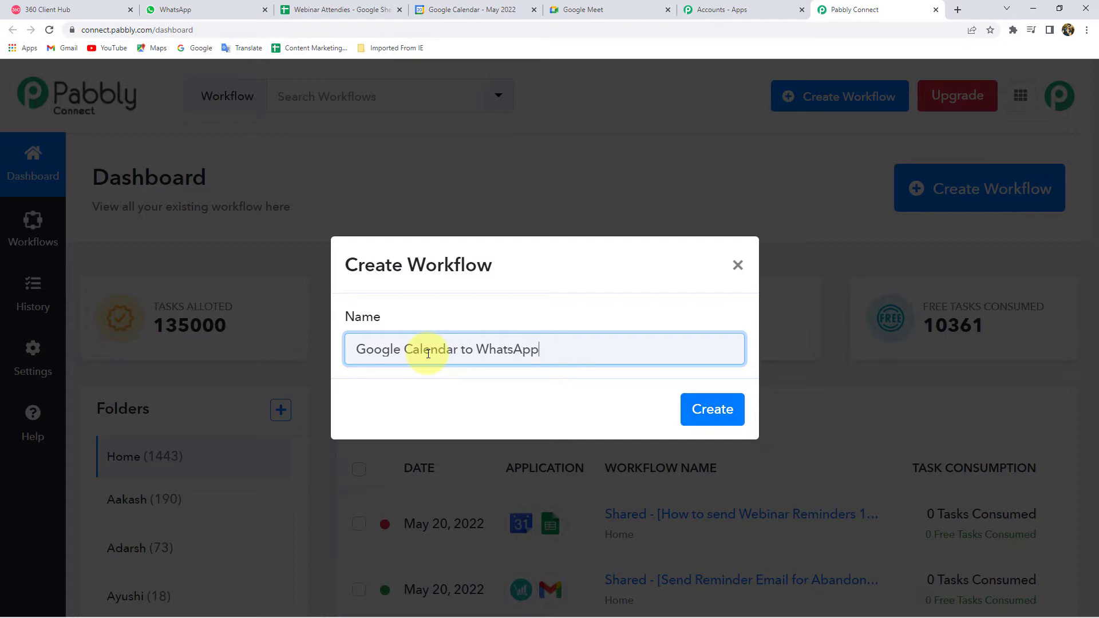
key(Return)
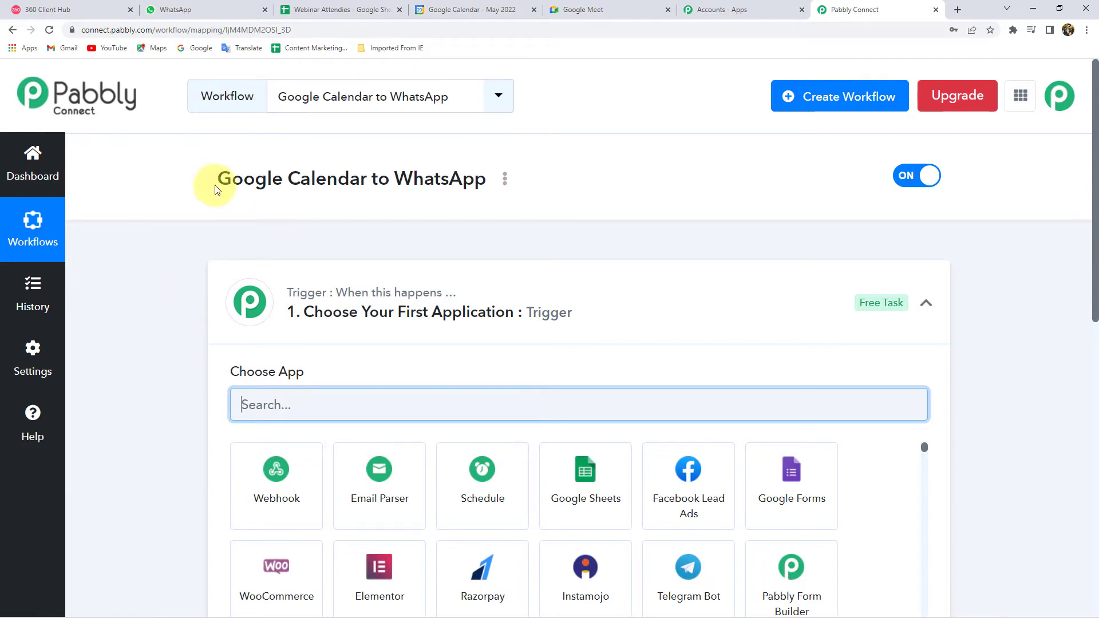
- Choose Google Calendar as the workflow's trigger app and New Event as the trigger event
click(435, 309)
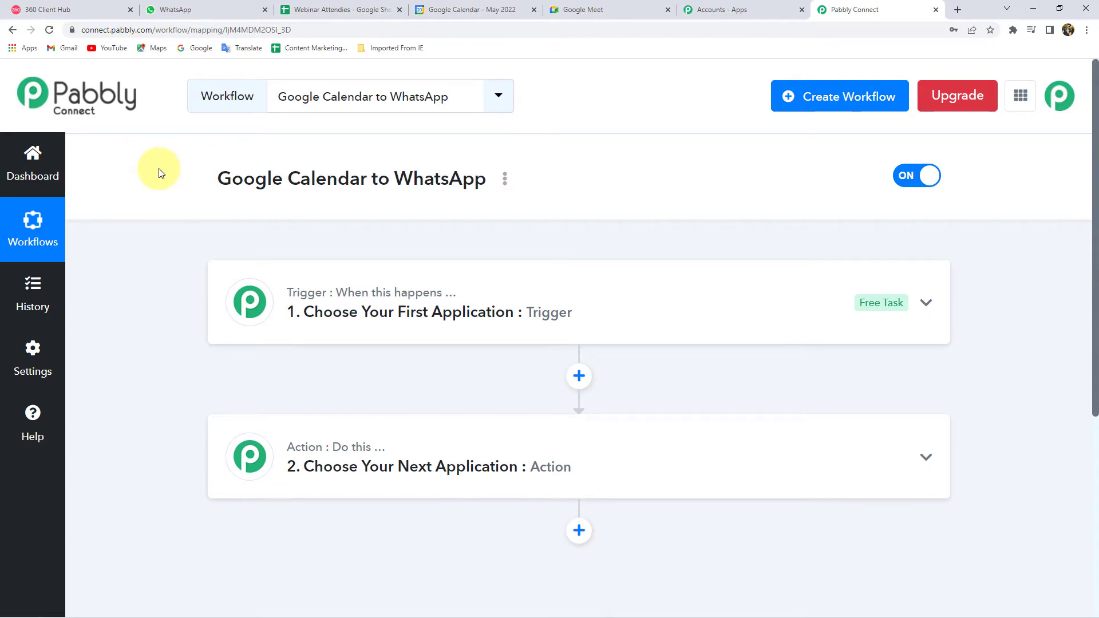
click(350, 324)
scroll(206, 304, down, 2)
click(315, 293)
text(Google)
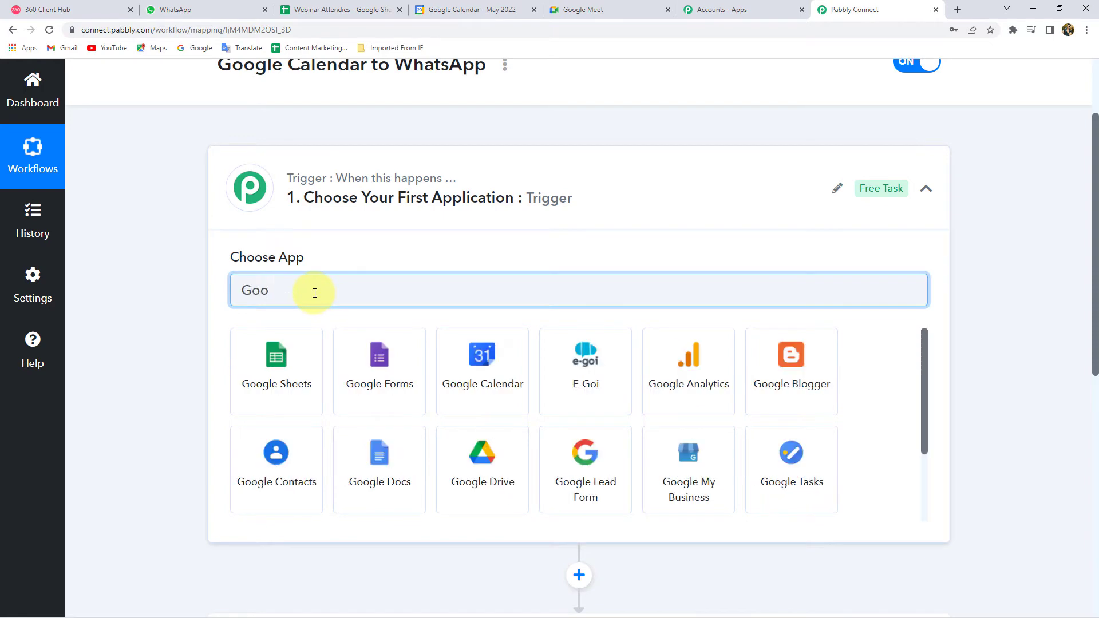
click(519, 391)
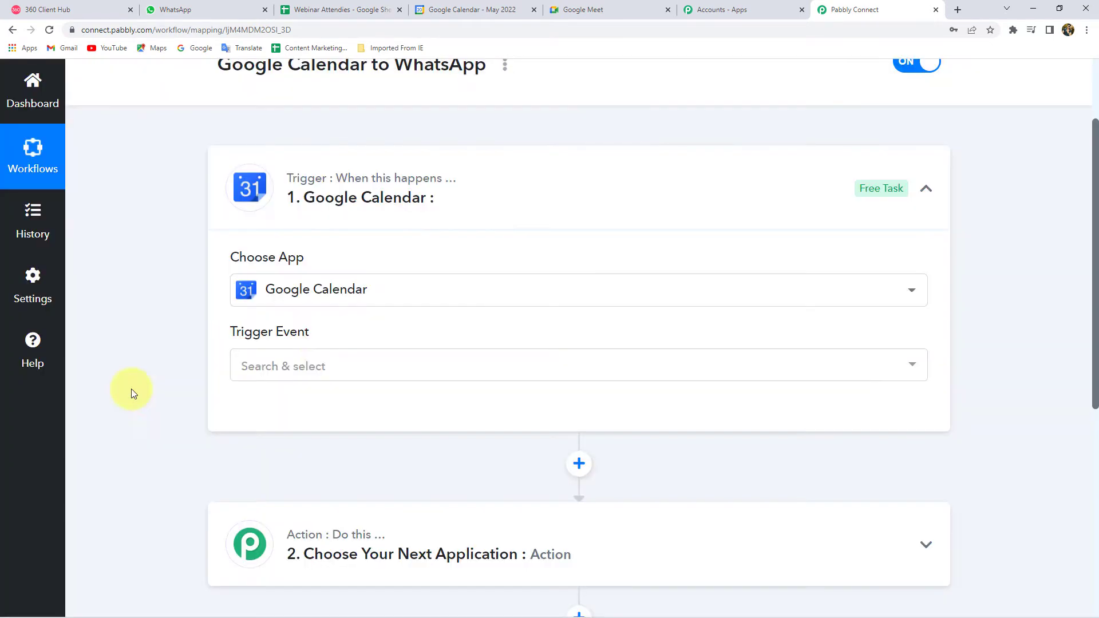
click(332, 362)
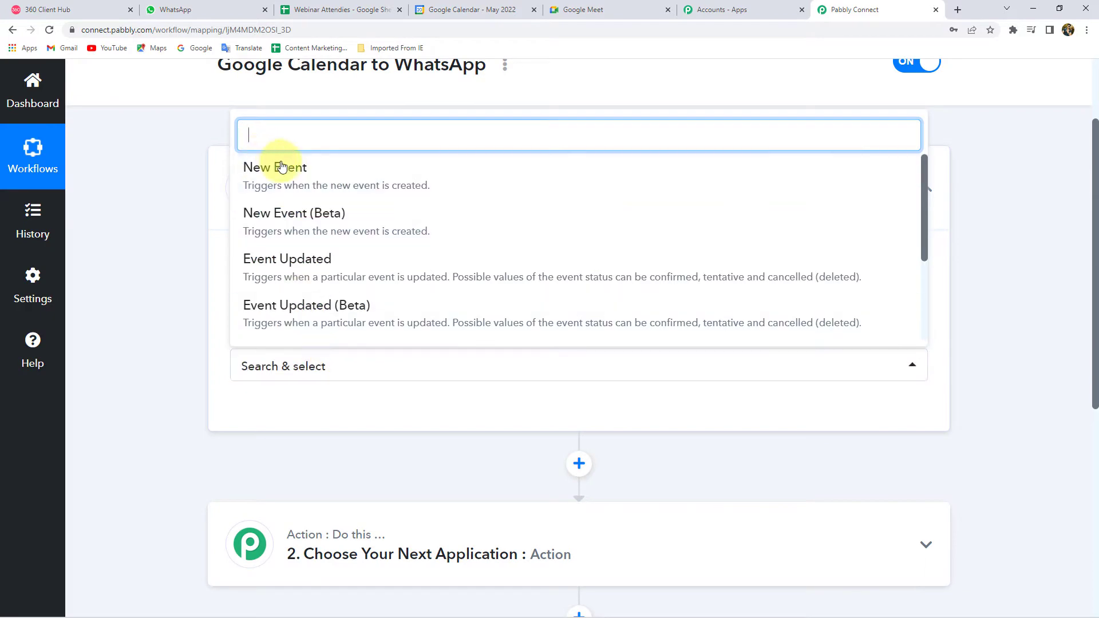
click(273, 168)
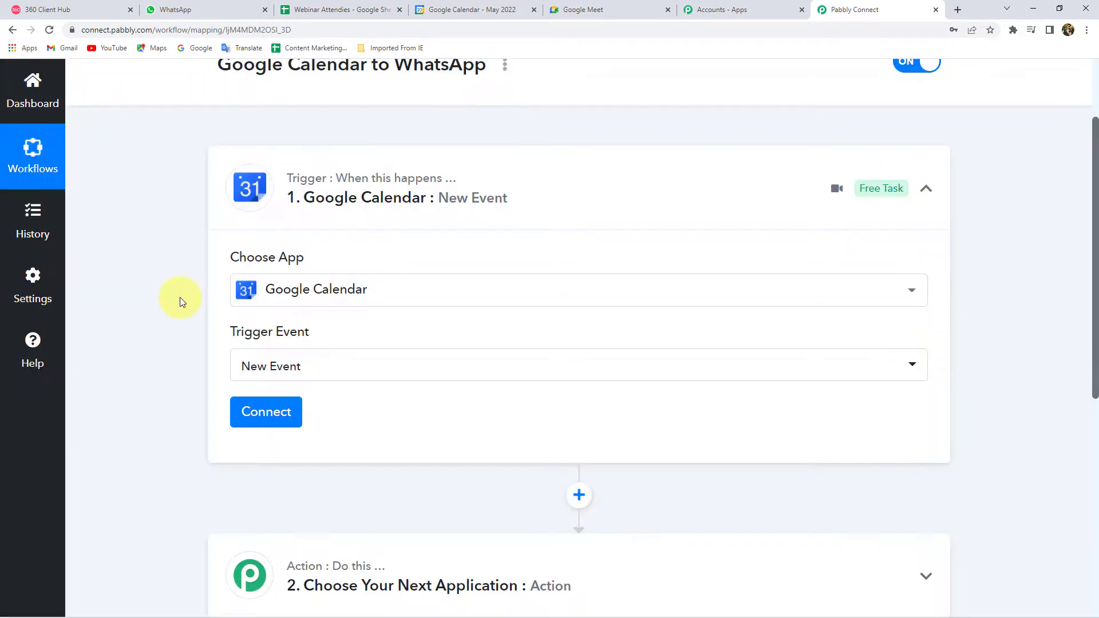
- Add a new Google Calendar connection for the trigger and authorize Pabbly Connect Calendar with the webinar owner's Google account
click(291, 412)
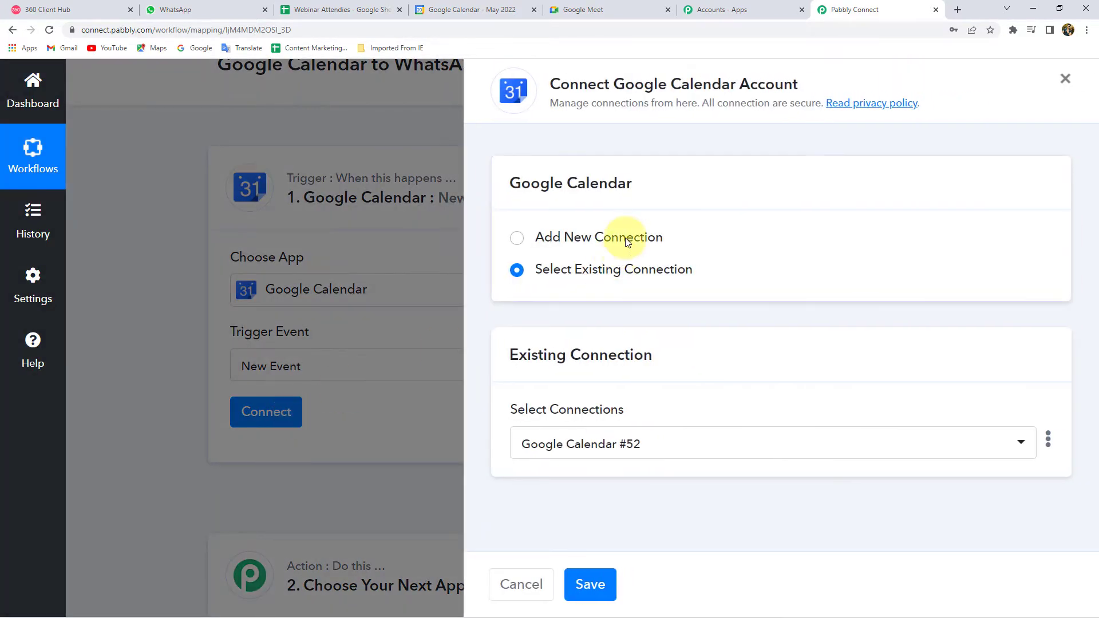
click(601, 238)
click(544, 417)
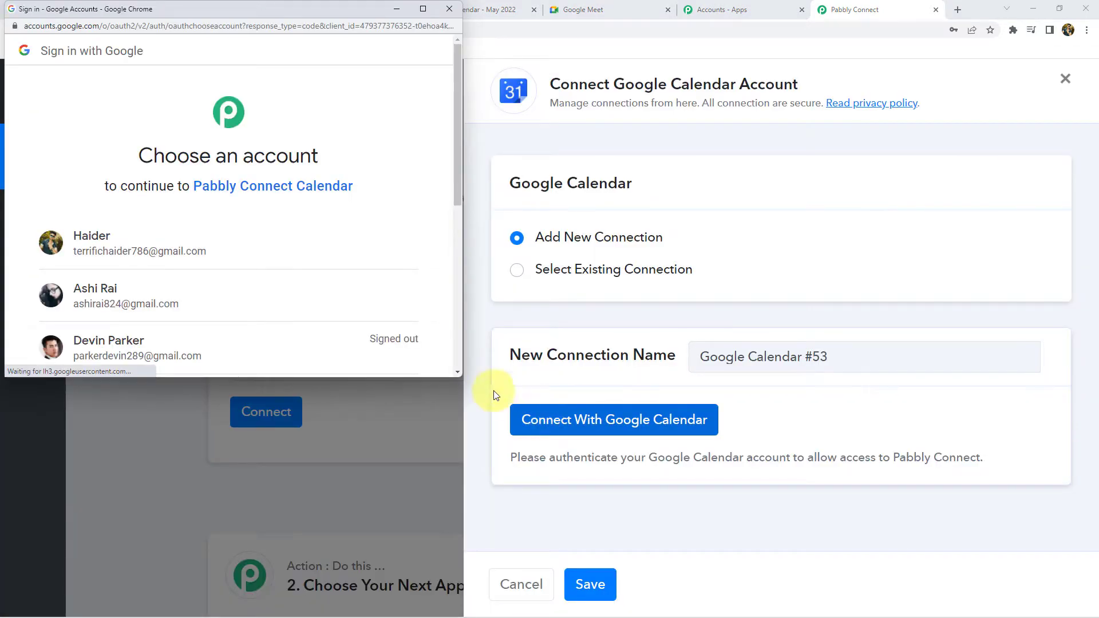
click(128, 297)
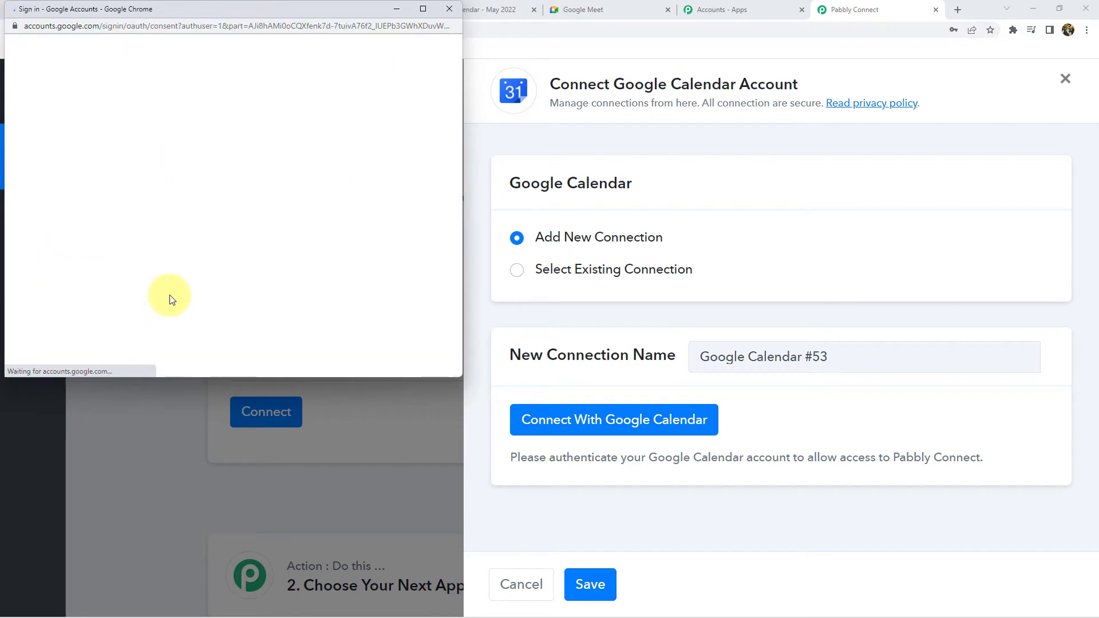
scroll(166, 298, down, 4)
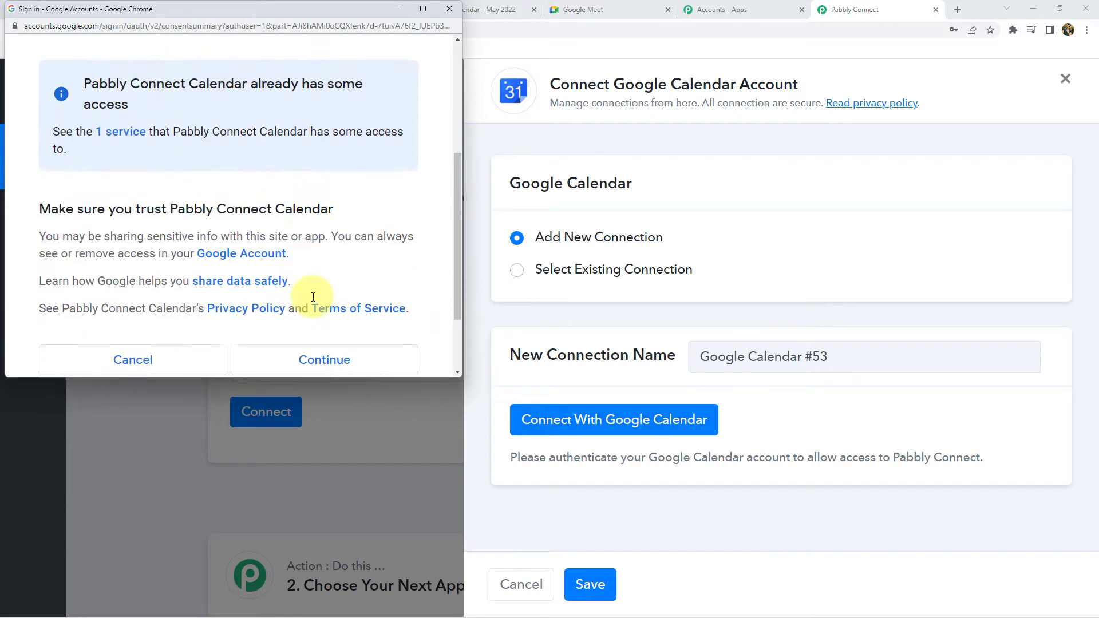
click(300, 353)
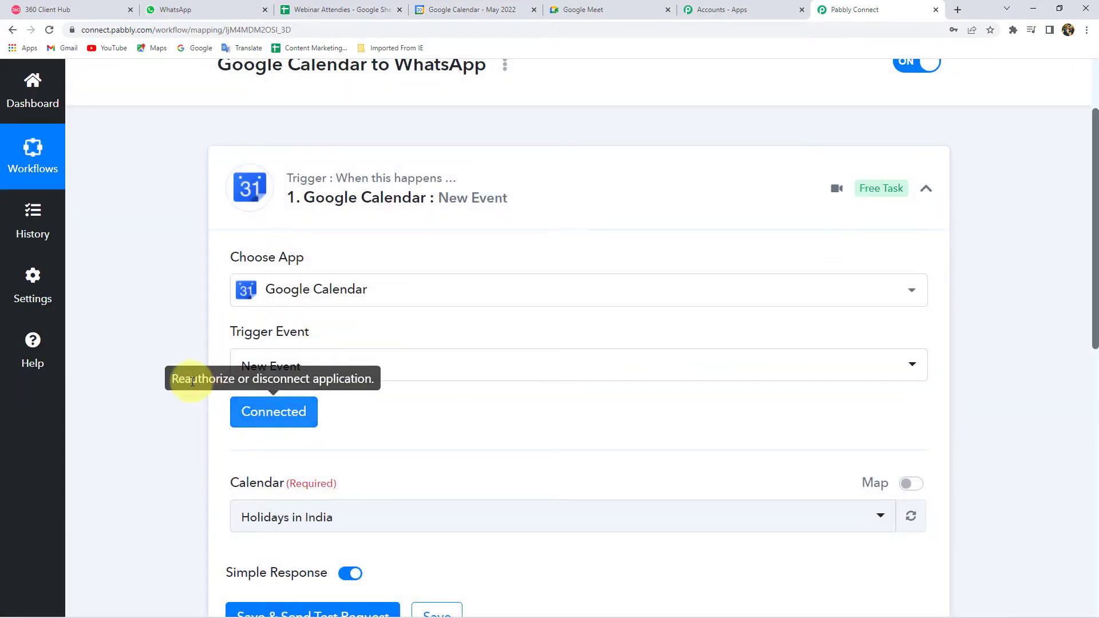
- Set the trigger's calendar to Webinar
scroll(173, 359, down, 2)
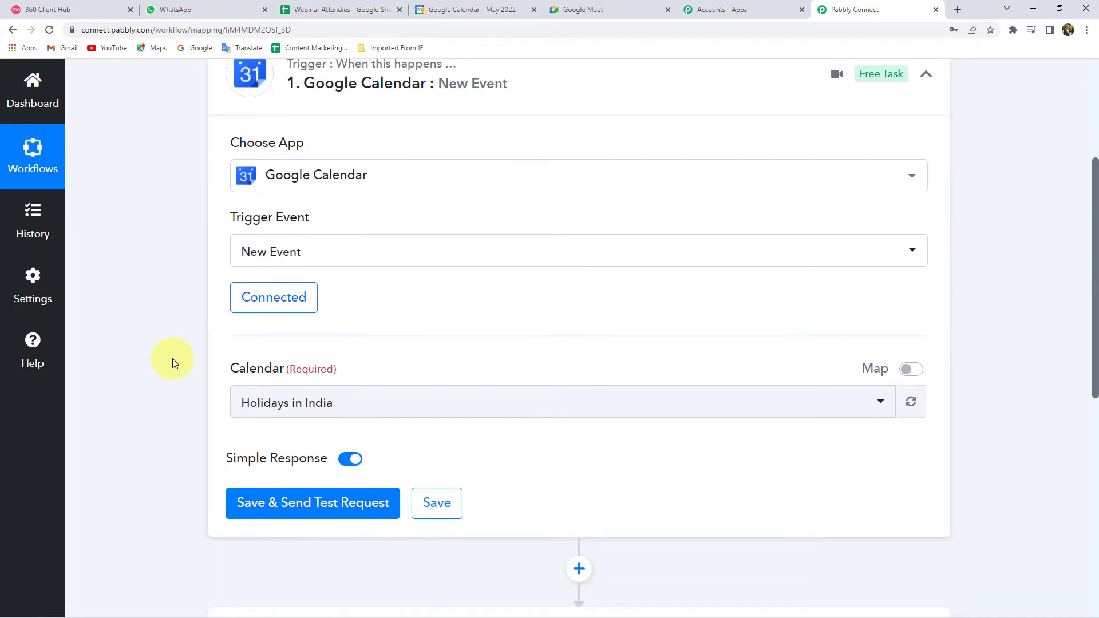
double_click(247, 368)
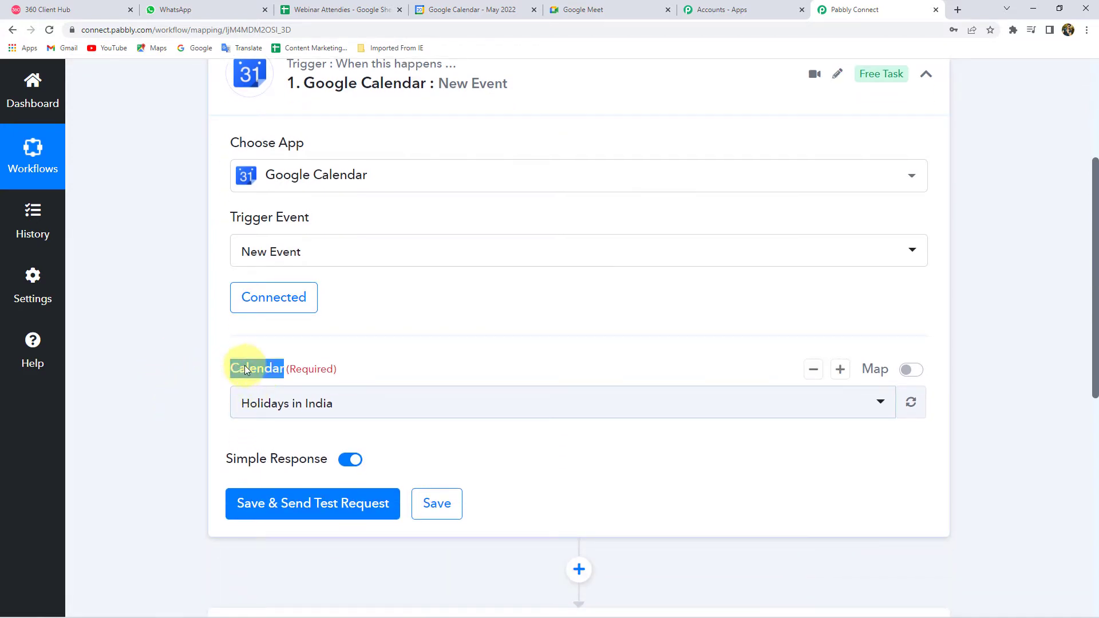
scroll(241, 355, down, 1)
click(277, 343)
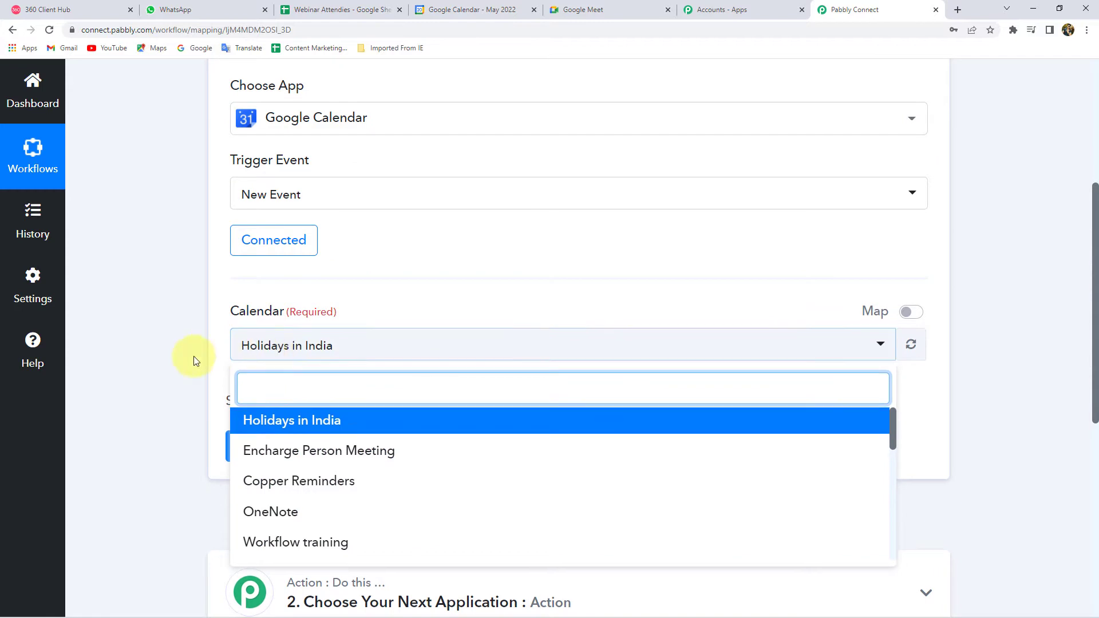
scroll(194, 356, down, 2)
scroll(332, 408, down, 5)
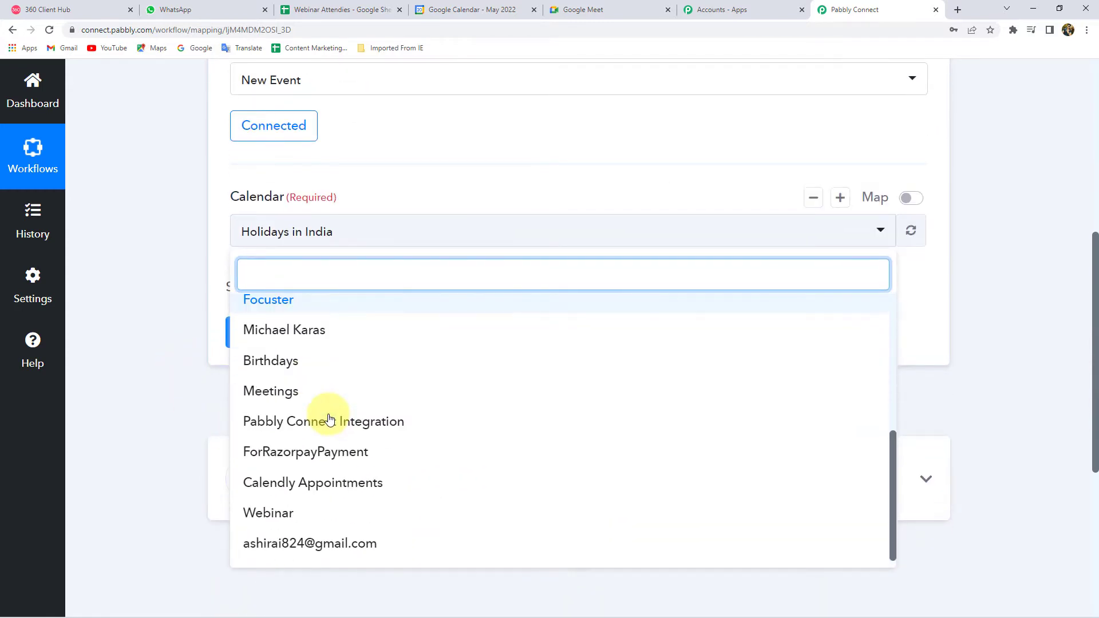
click(269, 515)
- Switch to Google Calendar to check the Webinar calendar among the account's own calendars, and return to the Pabbly Connect workflow
click(504, 9)
scroll(94, 475, down, 3)
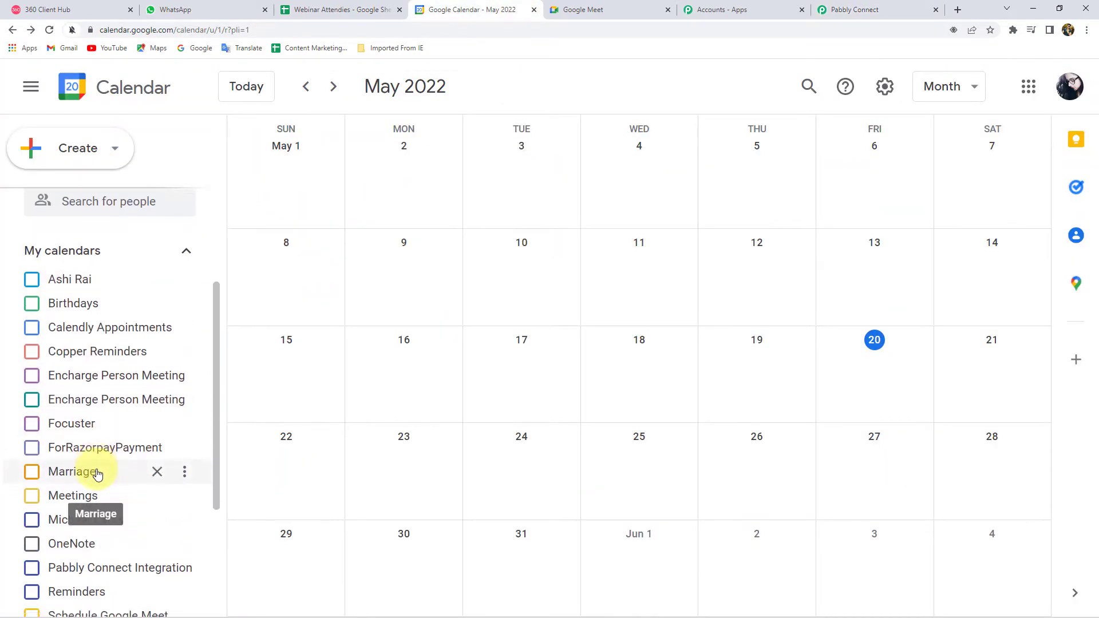
scroll(98, 401, down, 2)
scroll(89, 430, down, 2)
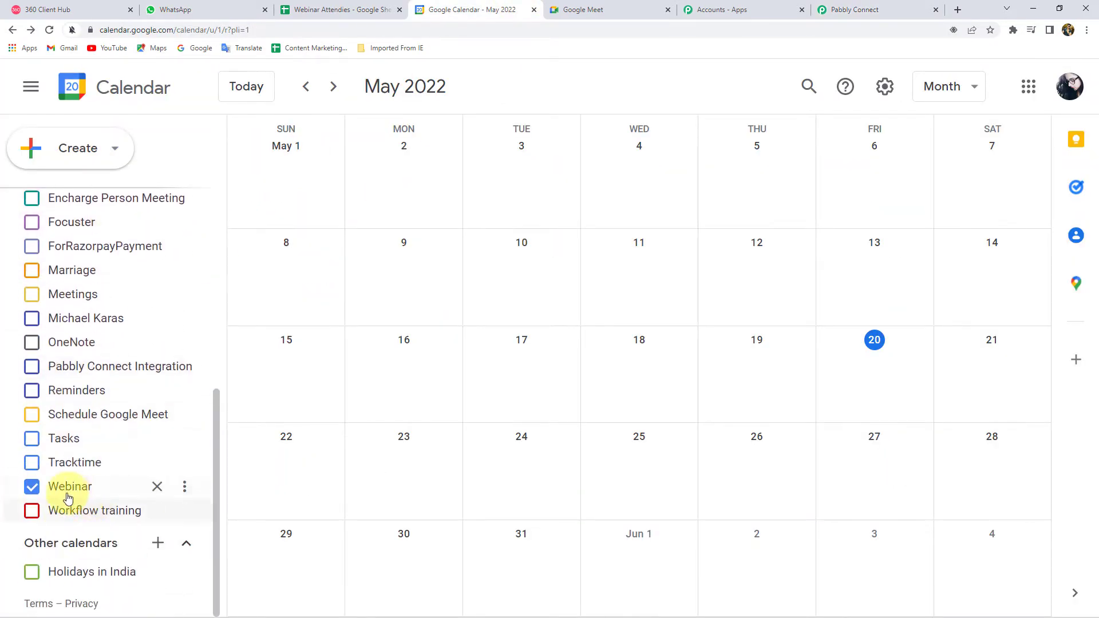
scroll(100, 445, up, 5)
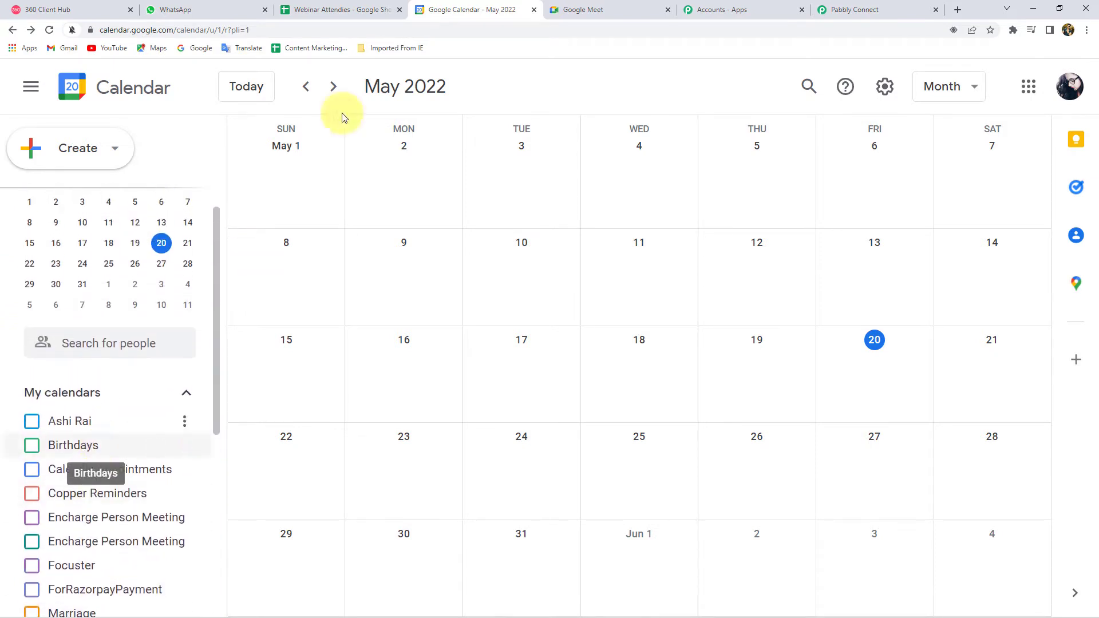
click(842, 9)
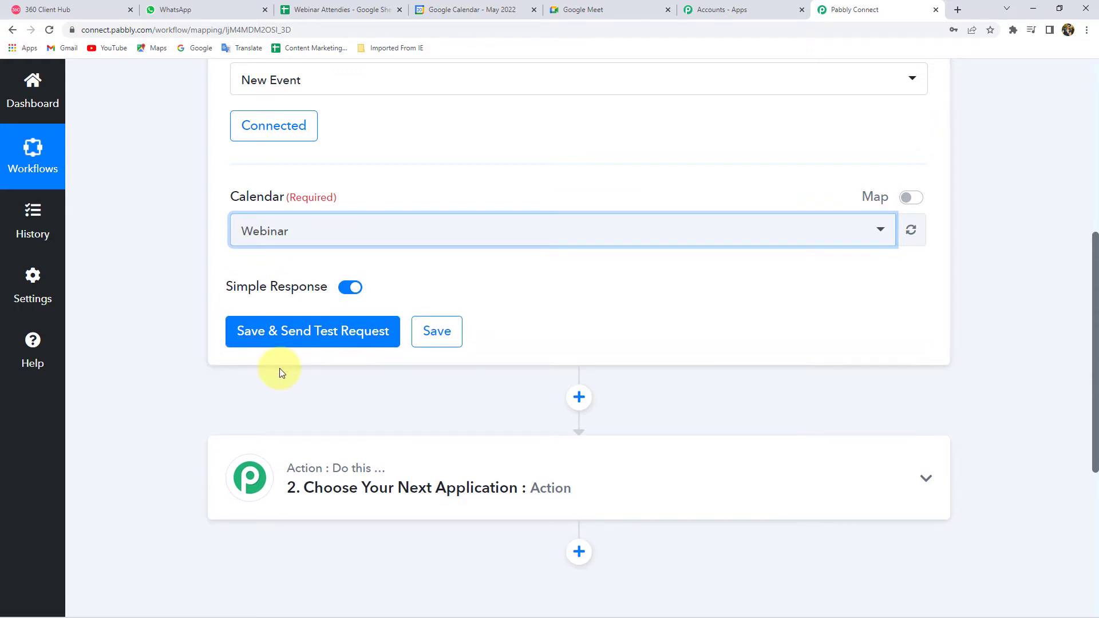
- Switch to Google Meet, schedule a new meeting in Google Calendar, and dismiss the notification permission request
click(623, 5)
click(103, 431)
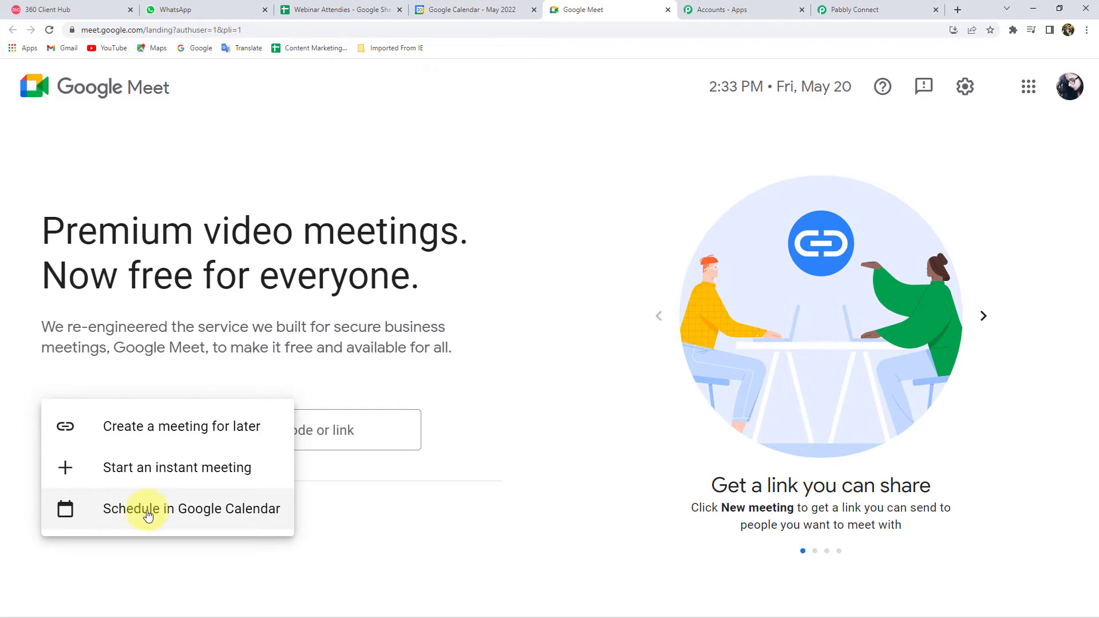
click(220, 521)
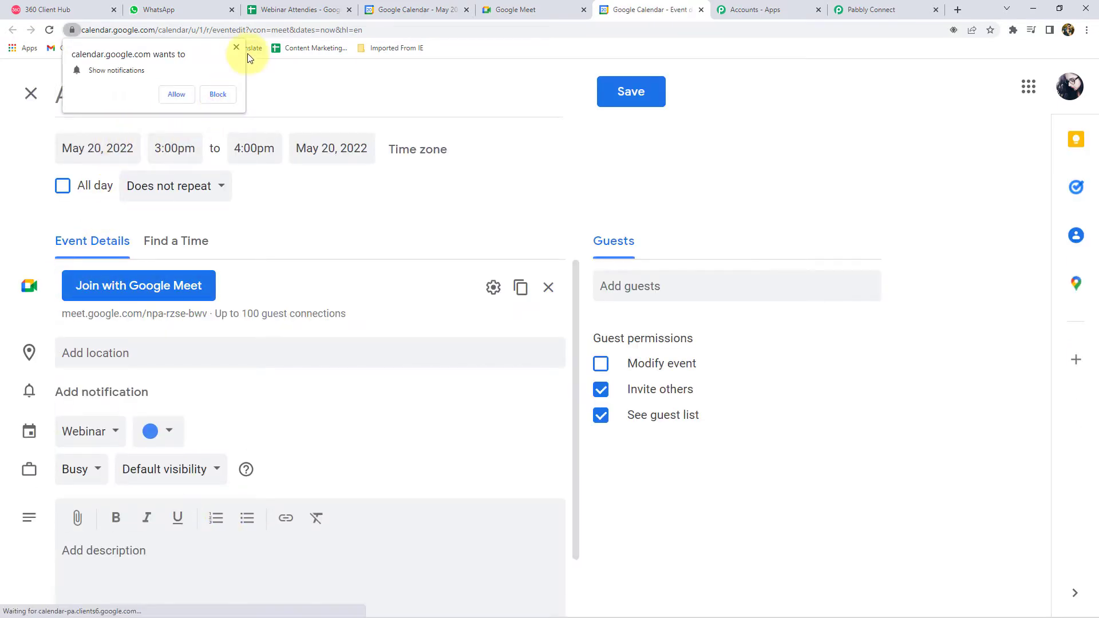
click(237, 47)
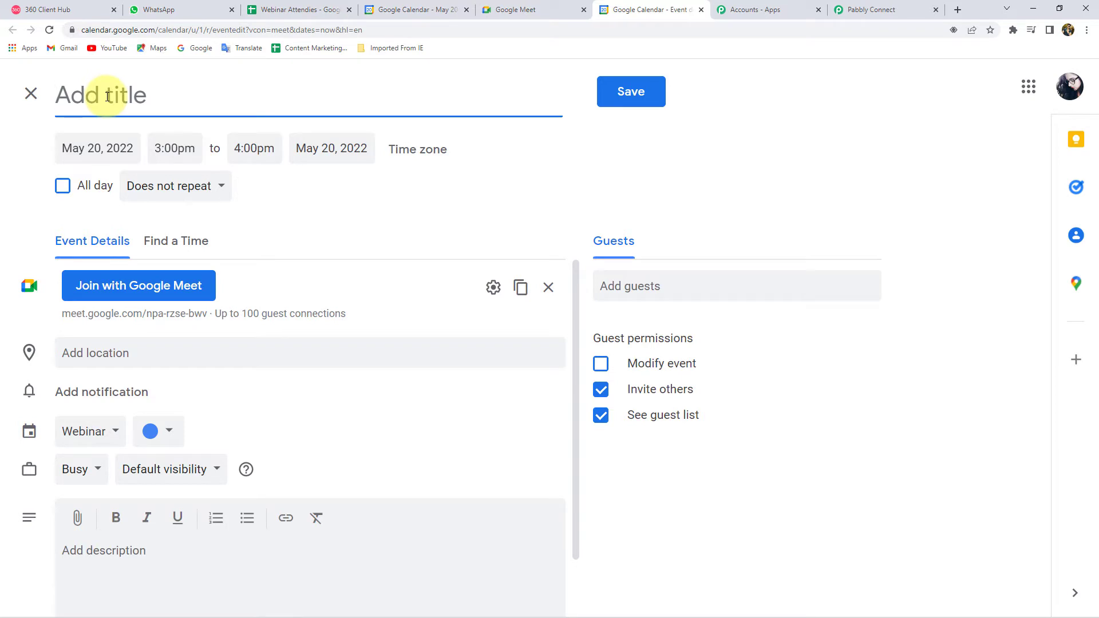
- Title the event "Webinar for Stock Market" and set its date to May 24, 2022
text(Webinar)
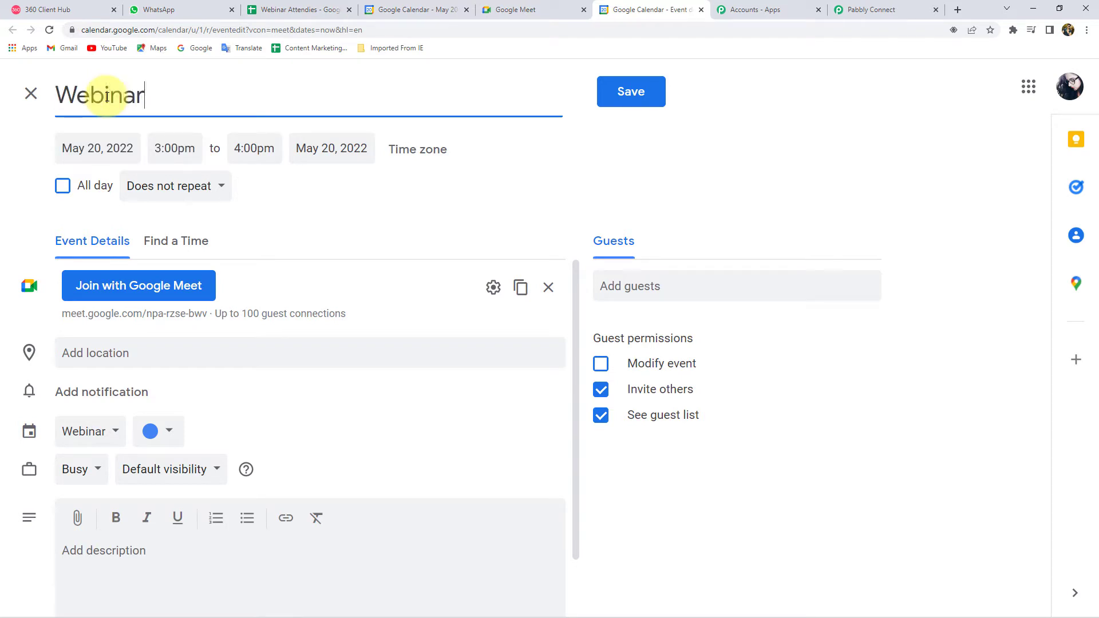
text( for Stock Market)
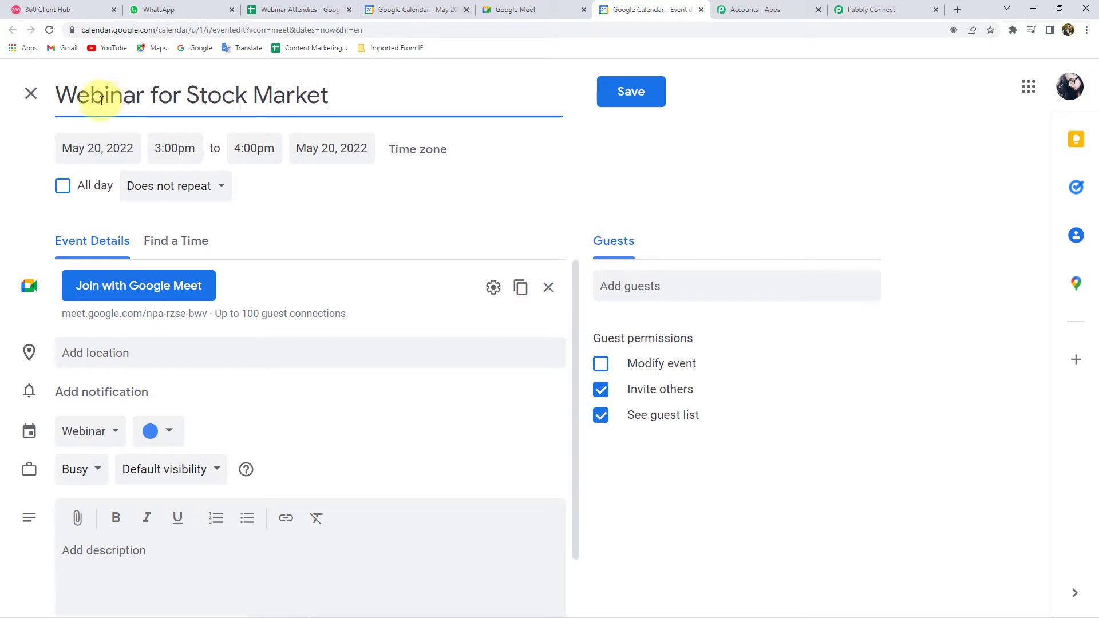
click(84, 150)
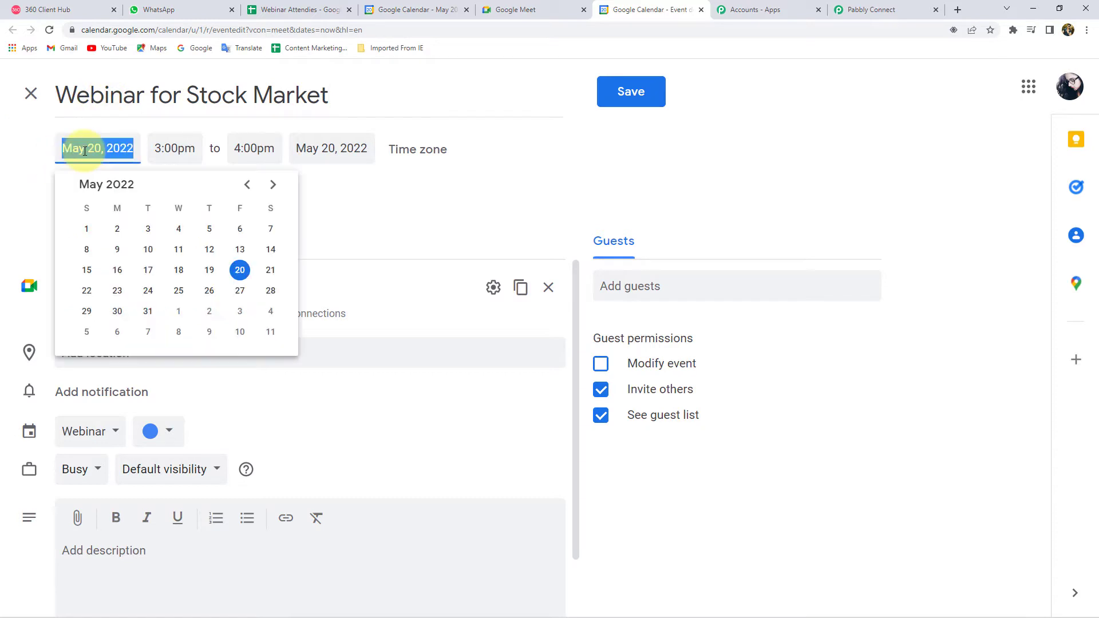
click(151, 290)
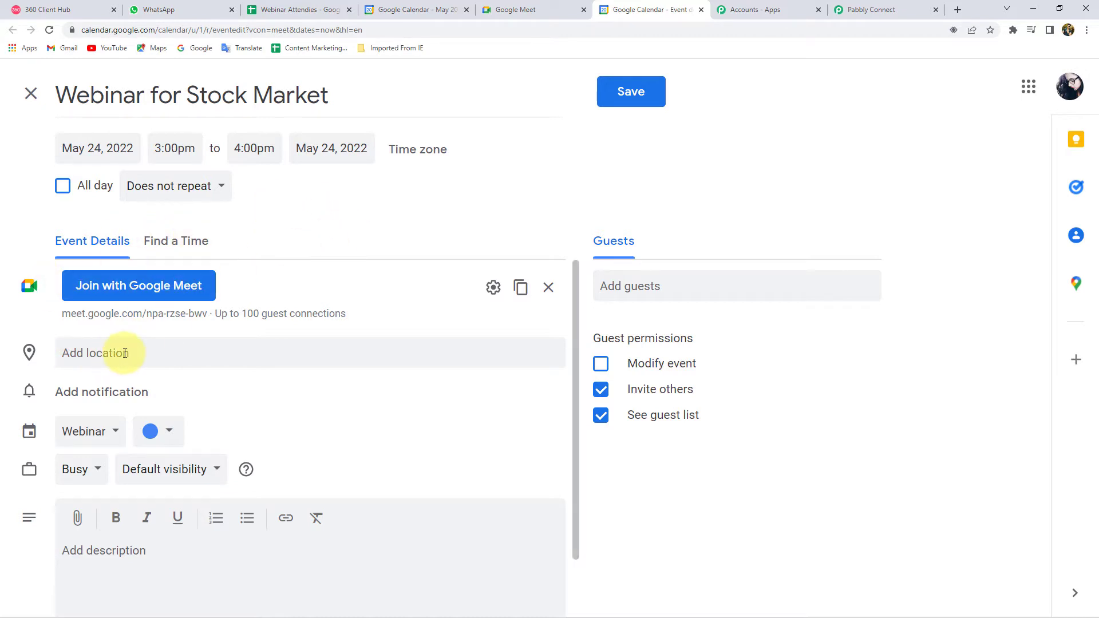
- Assign the event to the Webinar calendar and save it
scroll(172, 380, down, 1)
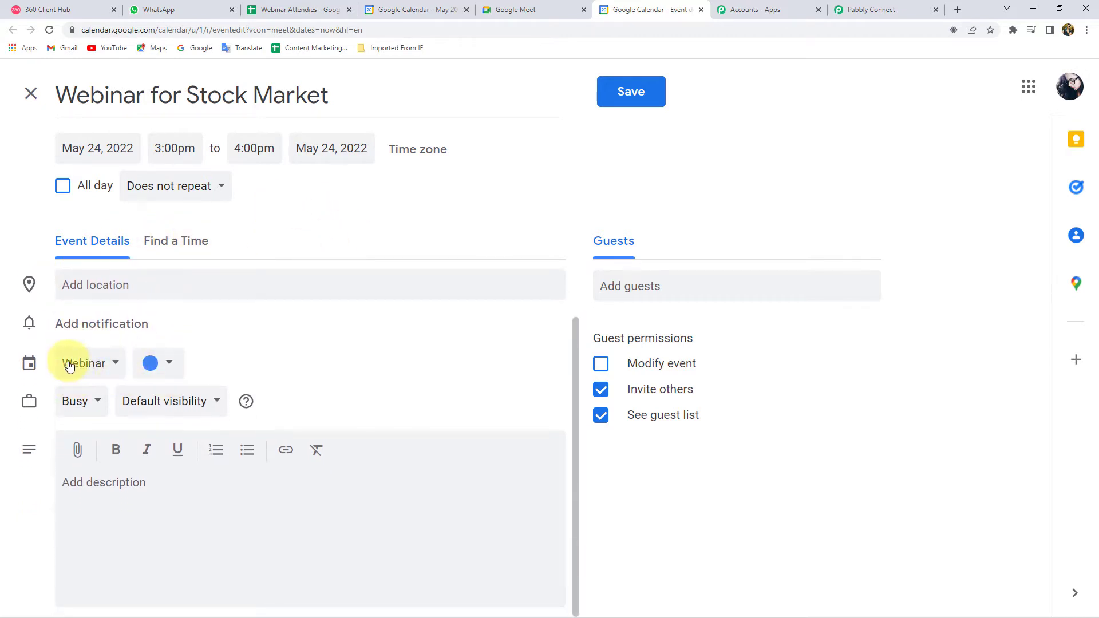
click(107, 367)
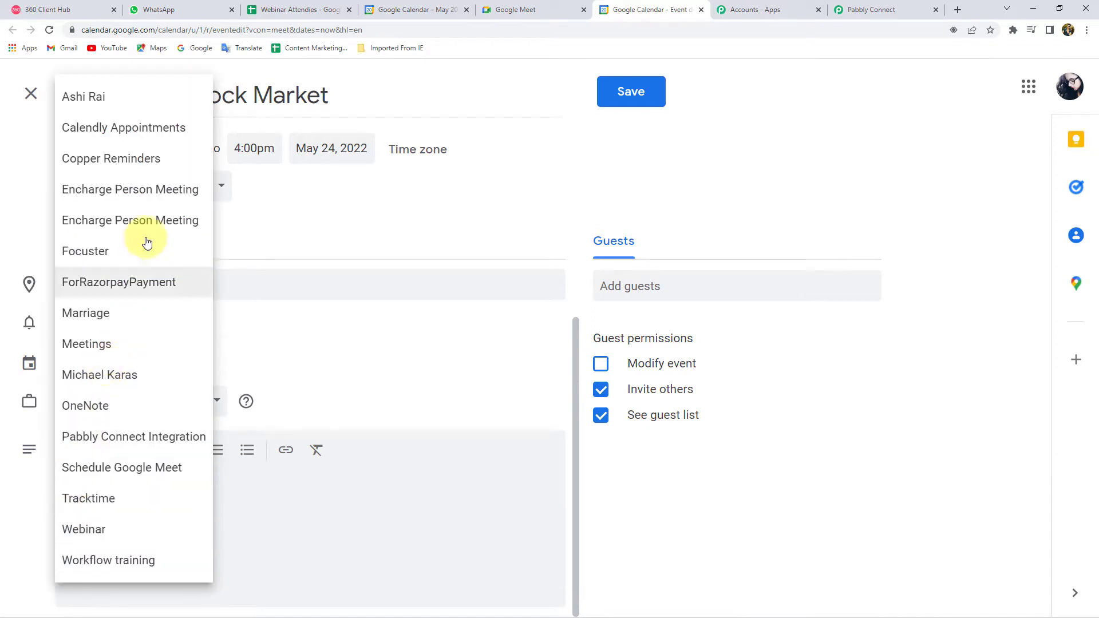
click(97, 534)
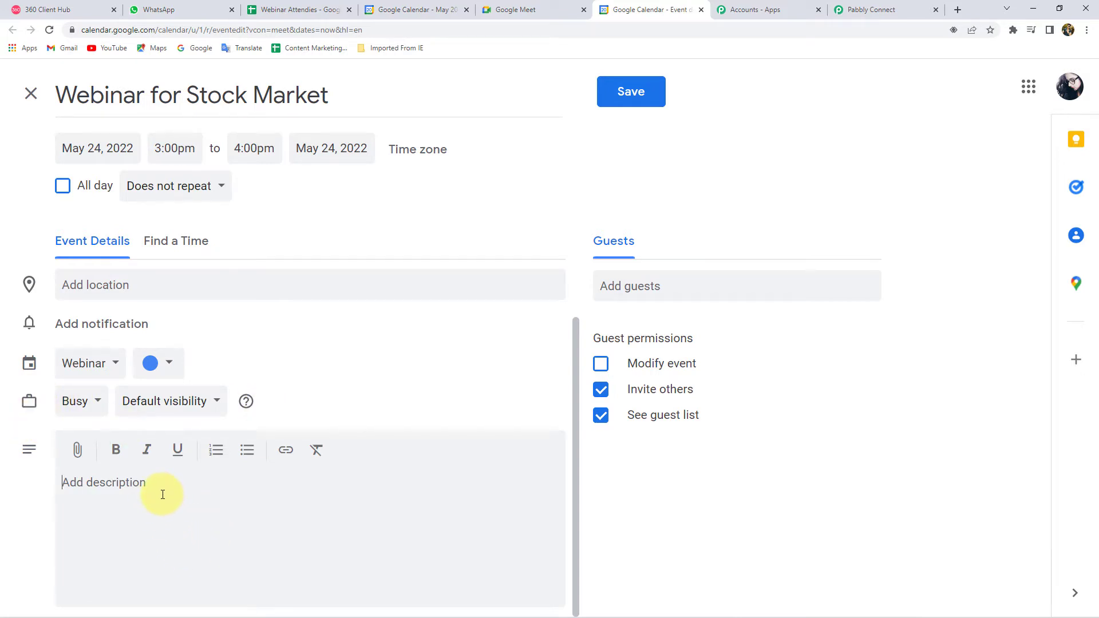
click(631, 91)
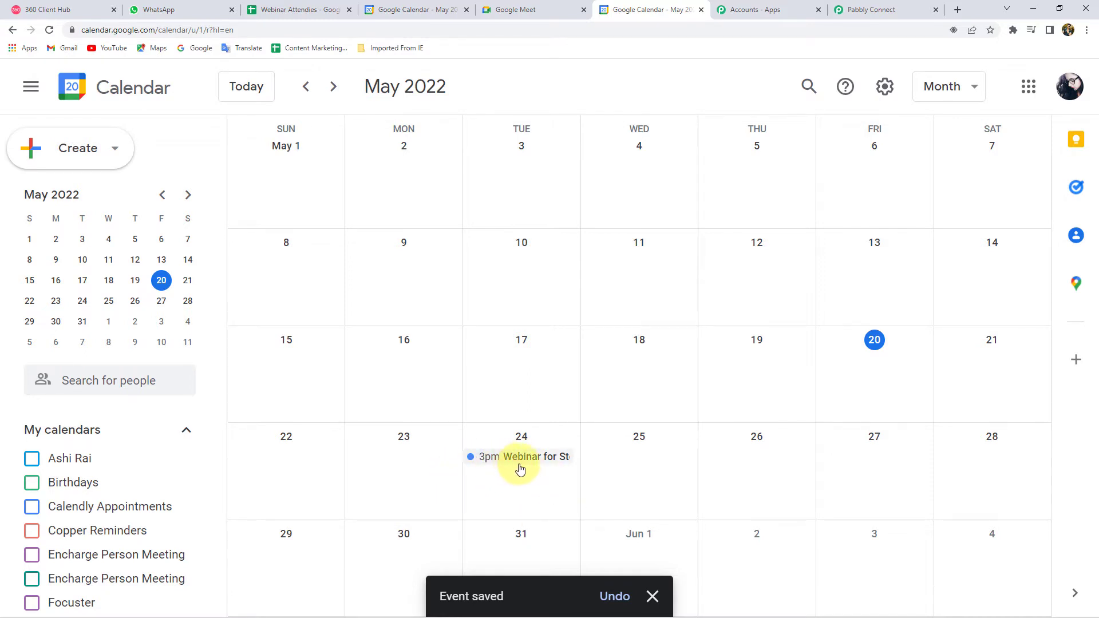
- Switch to the Pabbly Connect workflow, save the trigger and send its test request, and briefly check the saved event in Google Calendar
click(846, 16)
click(280, 336)
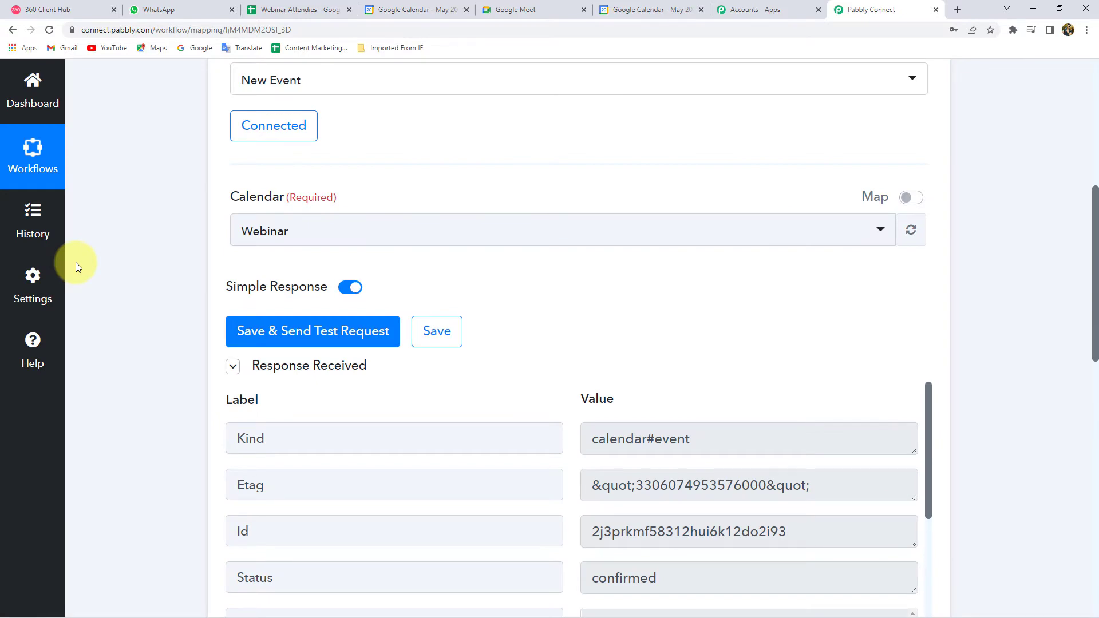
click(645, 11)
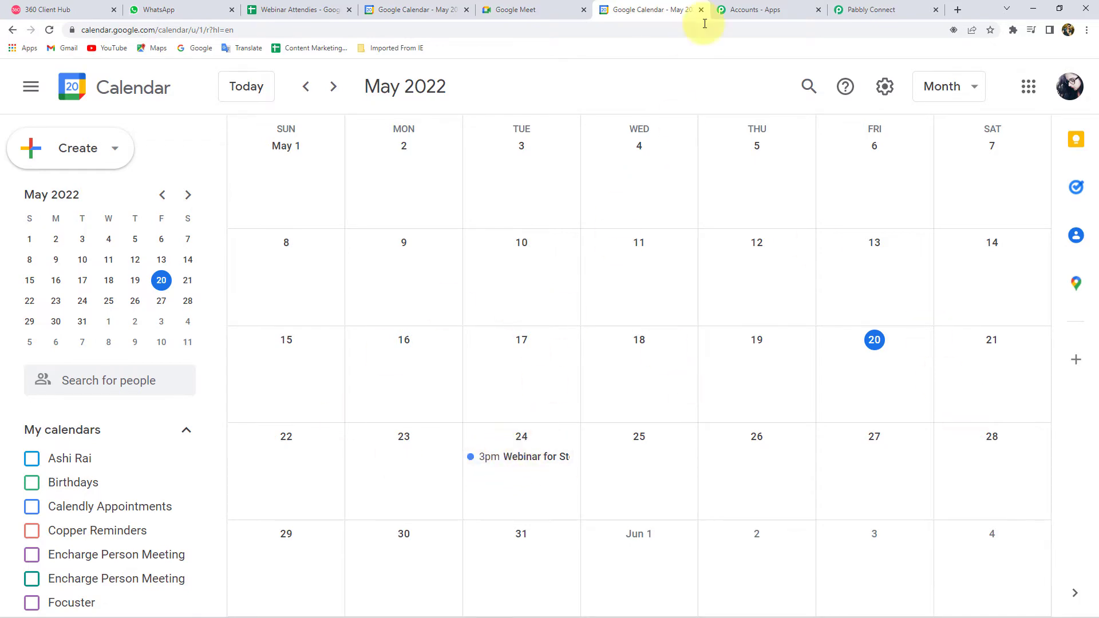
click(856, 10)
- Examine the trigger's response for the event summary, creation time, start and end times, time zones and conference data
scroll(147, 317, down, 4)
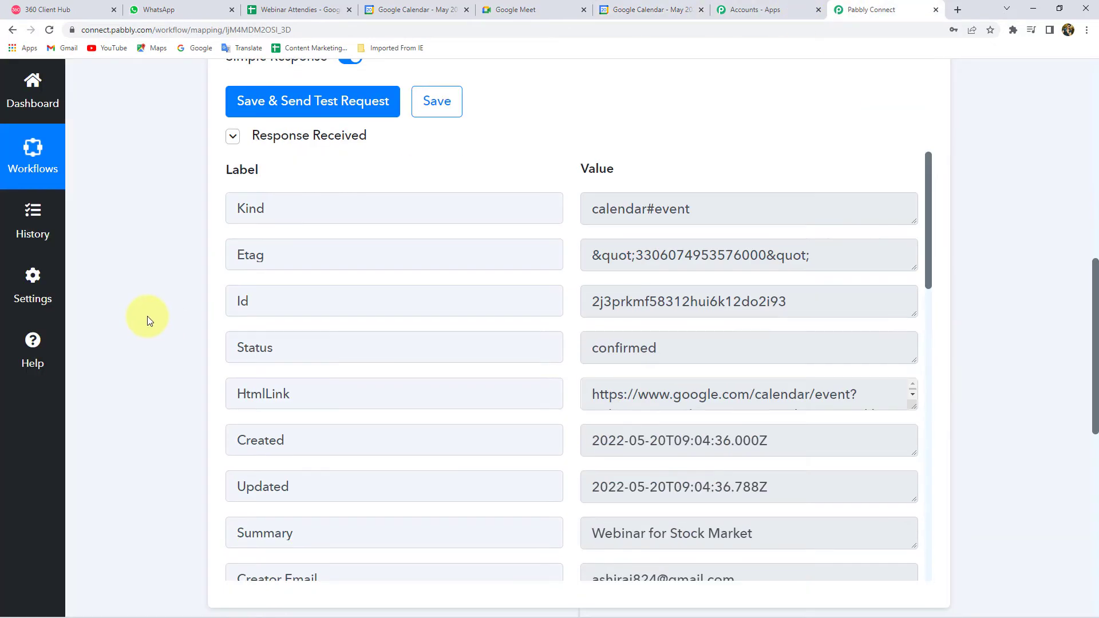
scroll(719, 435, down, 4)
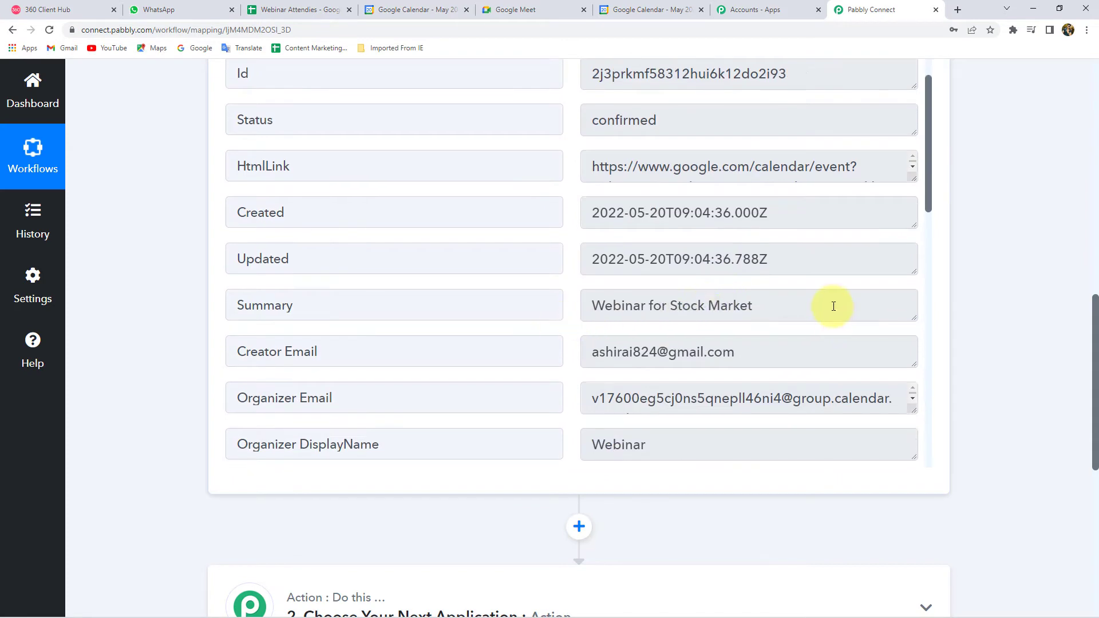
triple_click(834, 307)
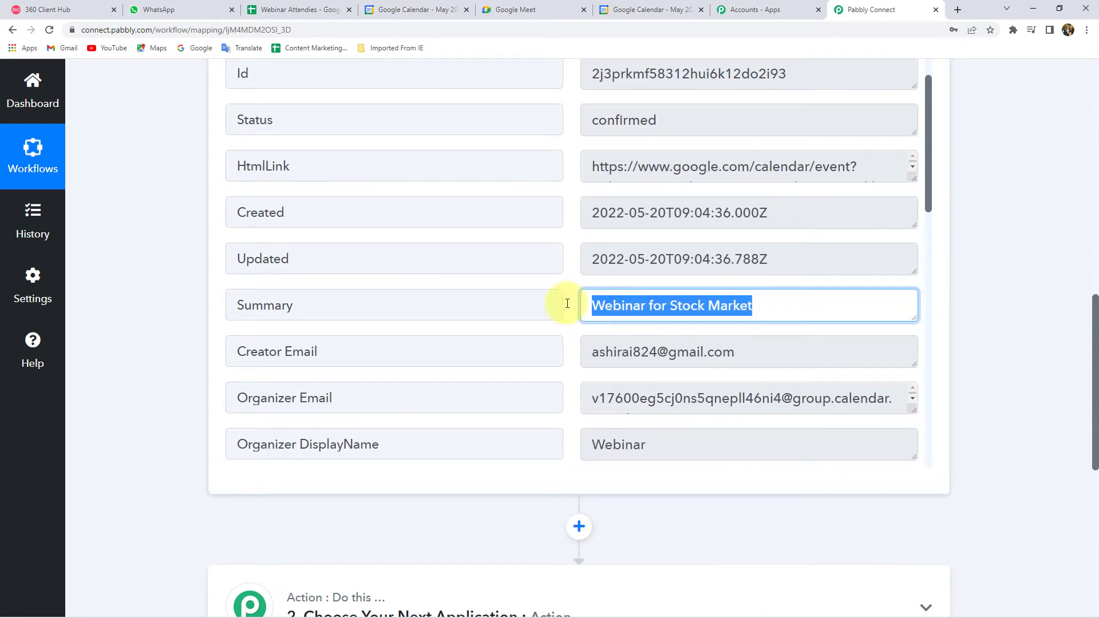
triple_click(771, 220)
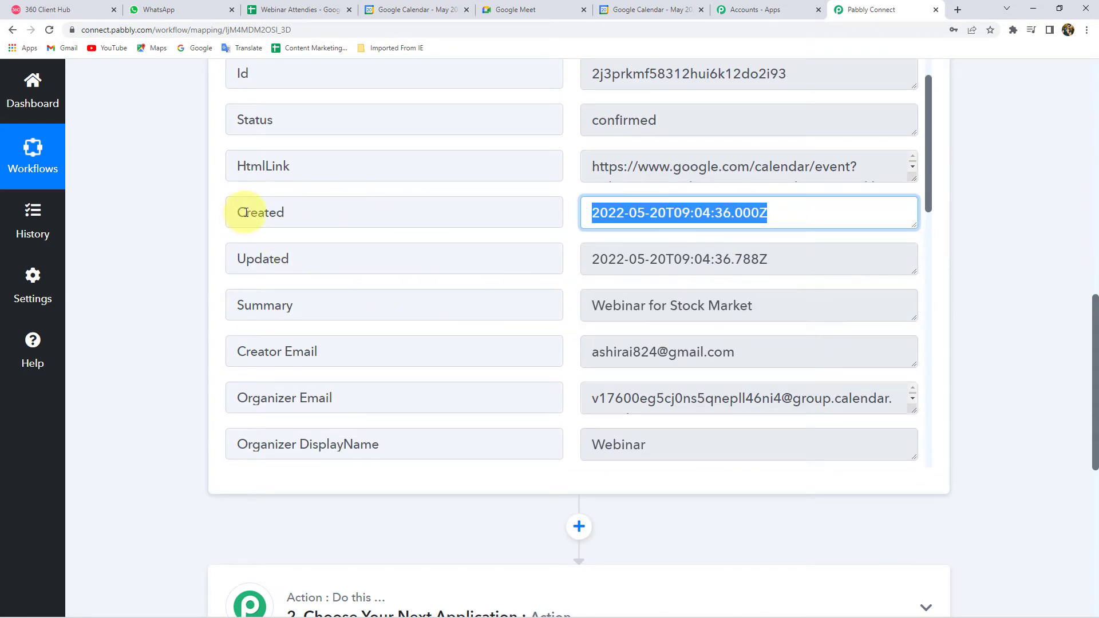
scroll(642, 277, up, 1)
scroll(641, 281, down, 2)
scroll(641, 283, down, 3)
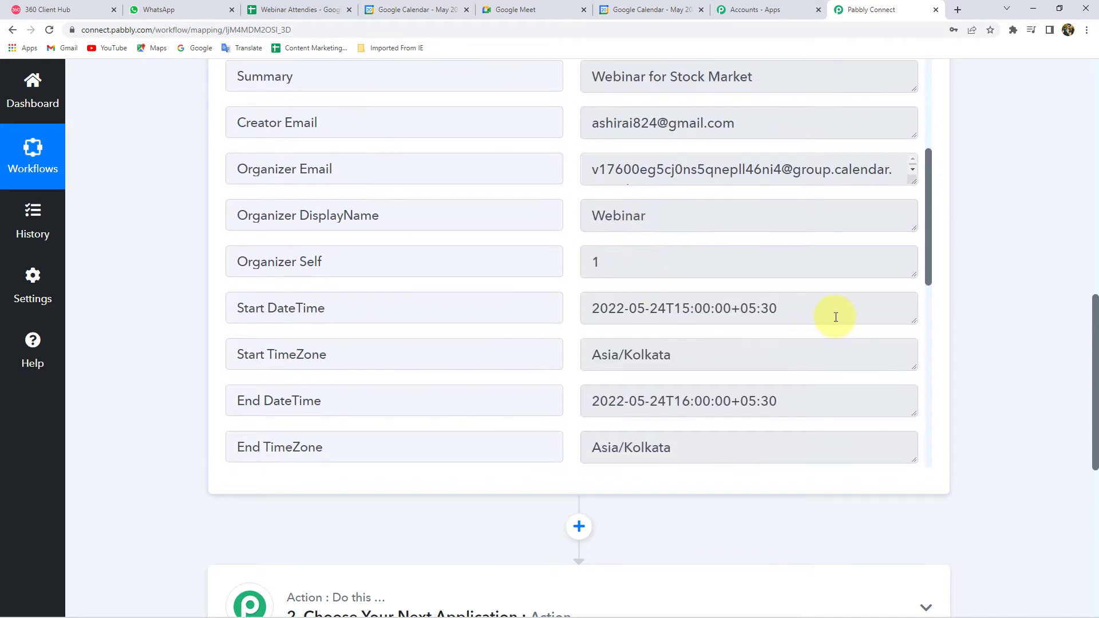
drag(831, 312, 457, 297)
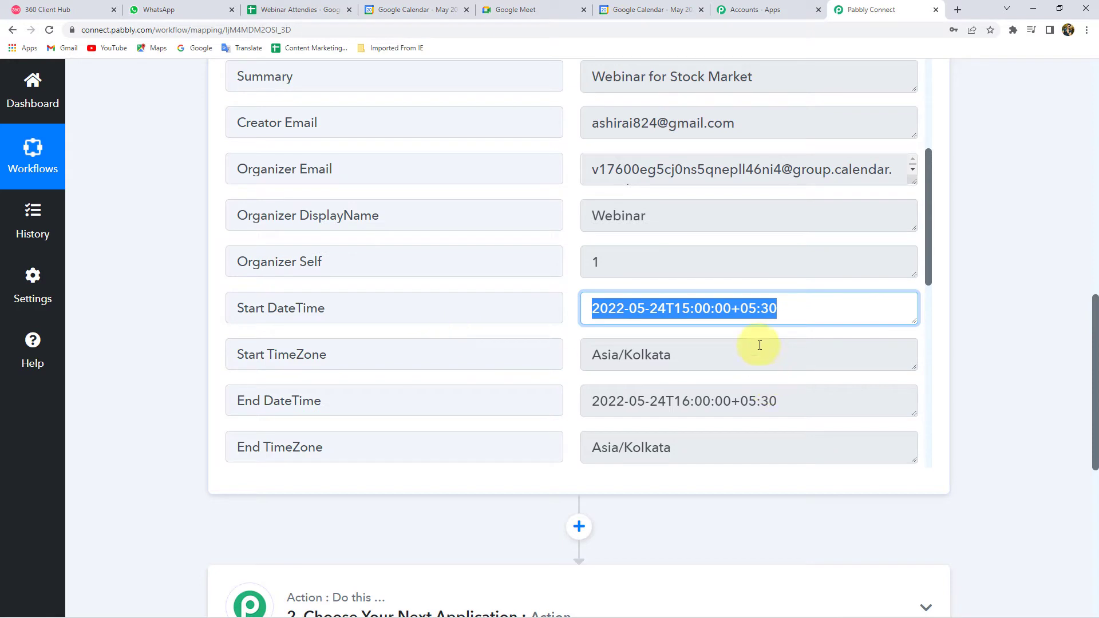
drag(761, 347, 600, 350)
scroll(630, 361, down, 1)
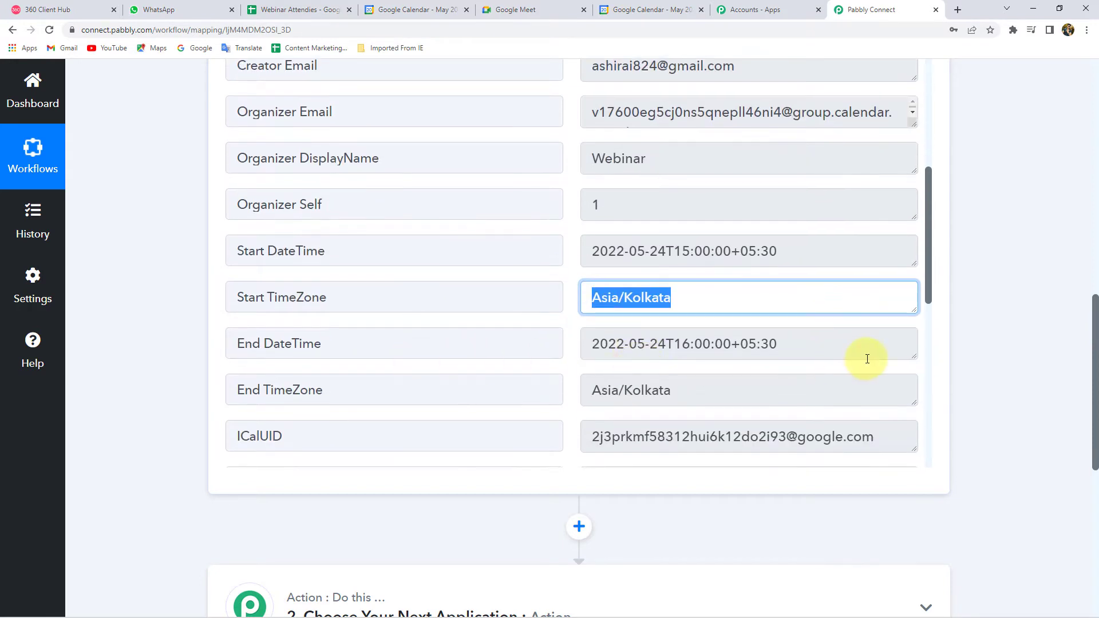
drag(835, 348, 587, 346)
drag(707, 404, 503, 393)
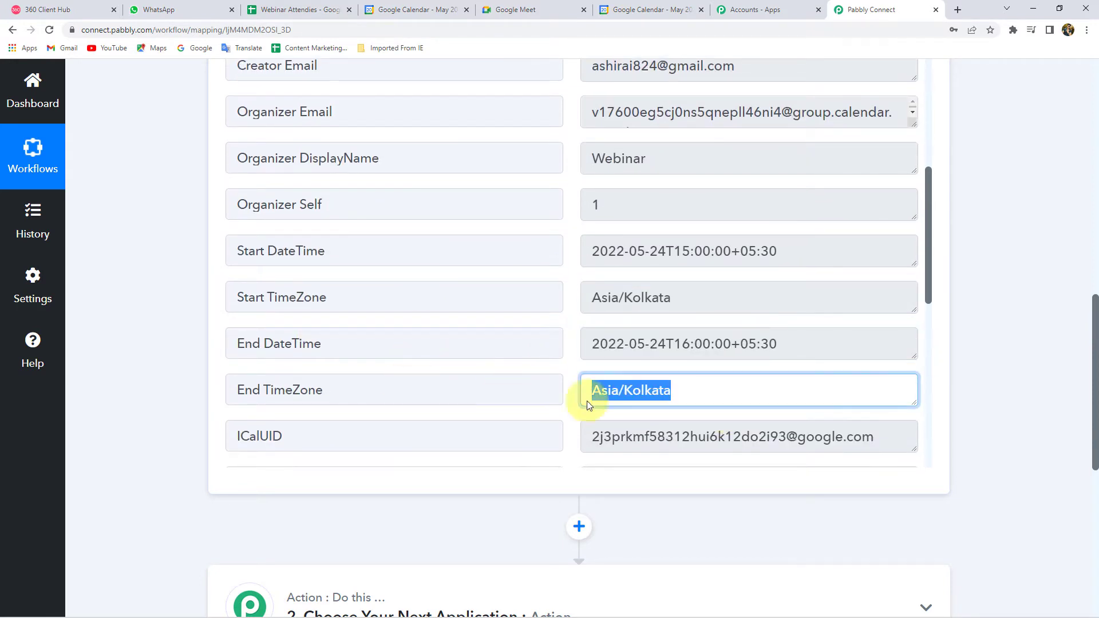
scroll(714, 360, down, 5)
scroll(716, 361, down, 2)
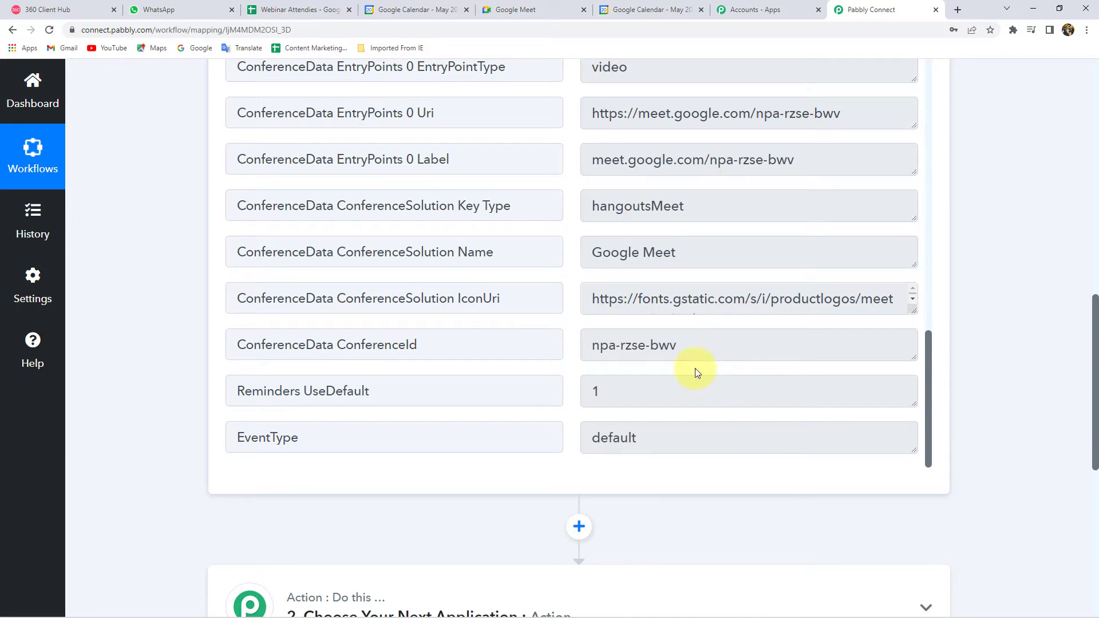
- Switch to the Webinar Attendies spreadsheet in Google Sheets and review the attendees' phone number column
click(298, 9)
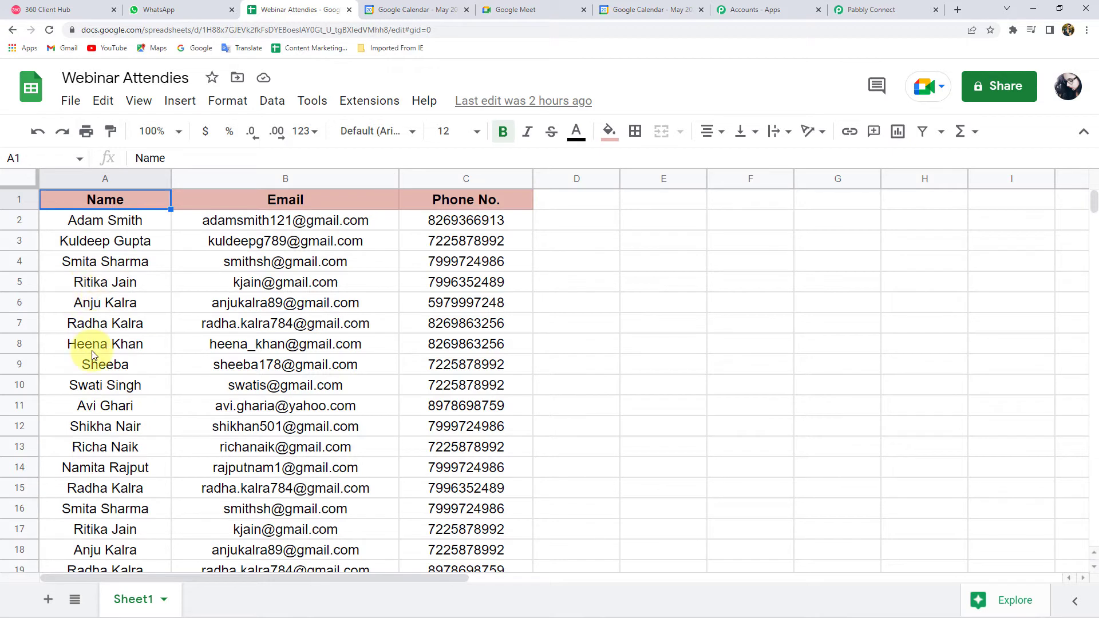
drag(479, 220, 467, 551)
click(468, 425)
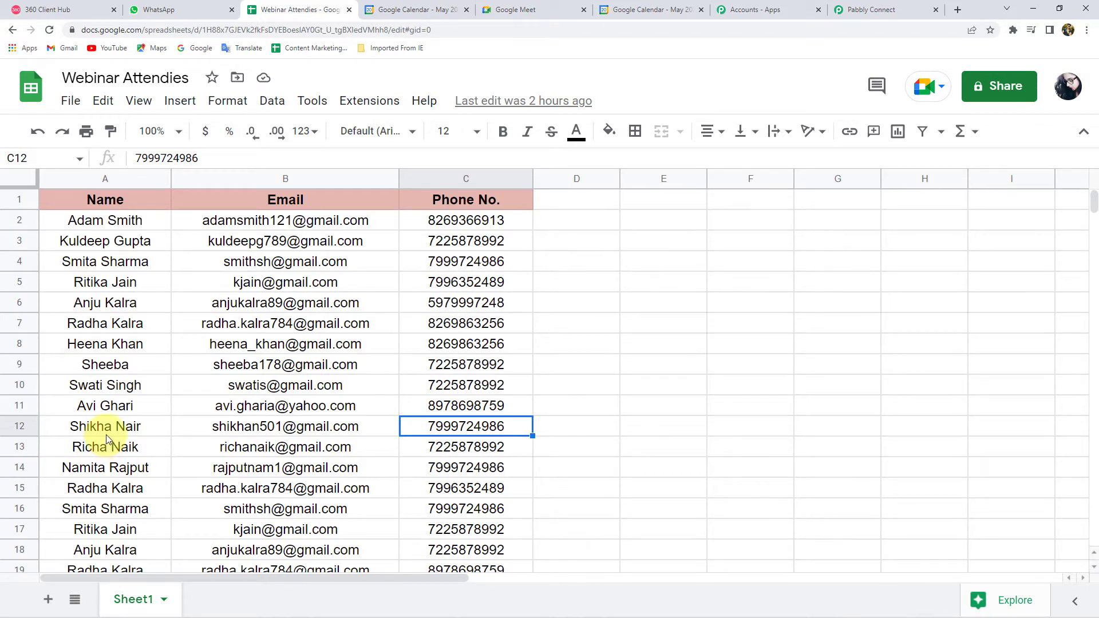
drag(487, 225, 486, 530)
click(485, 424)
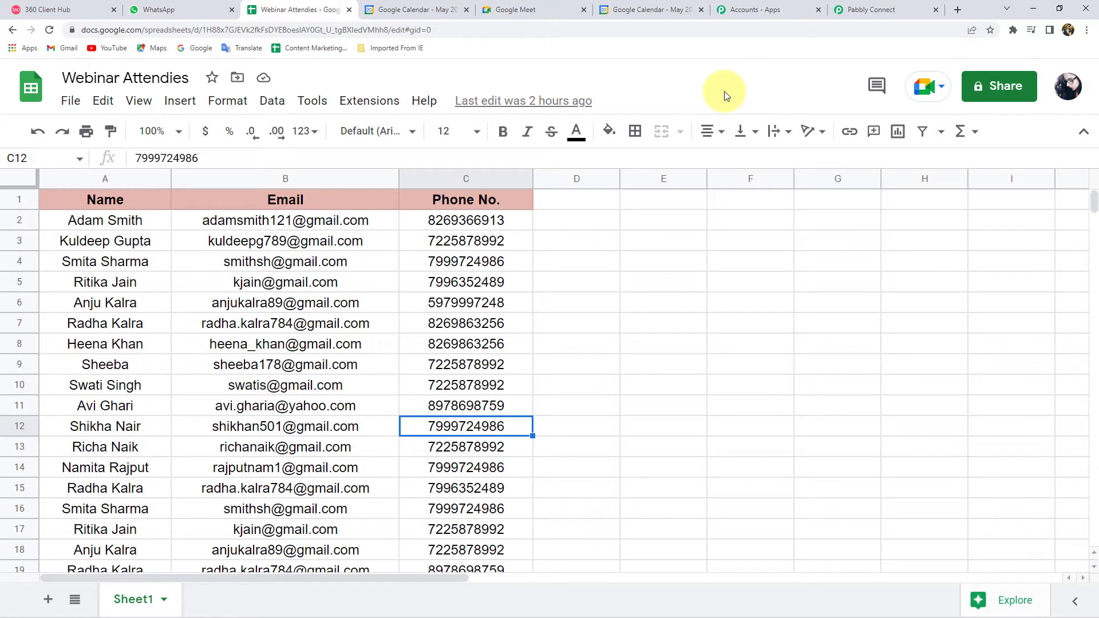
- Return to the Pabbly Connect workflow and add an action step directly after the trigger, with Google Sheets as its app
click(891, 9)
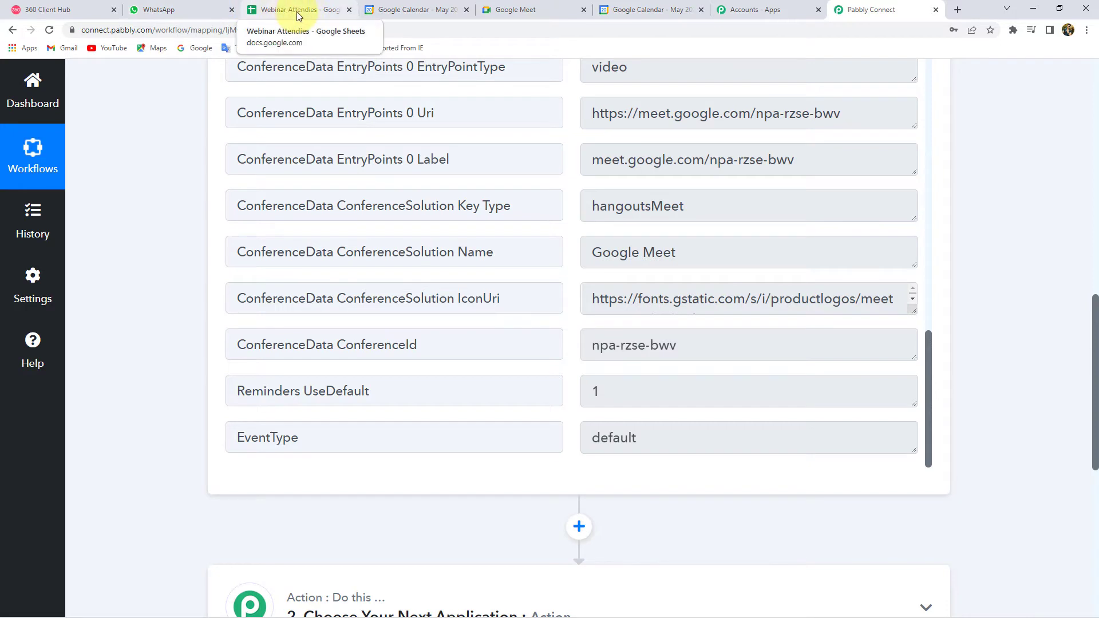
scroll(142, 300, down, 1)
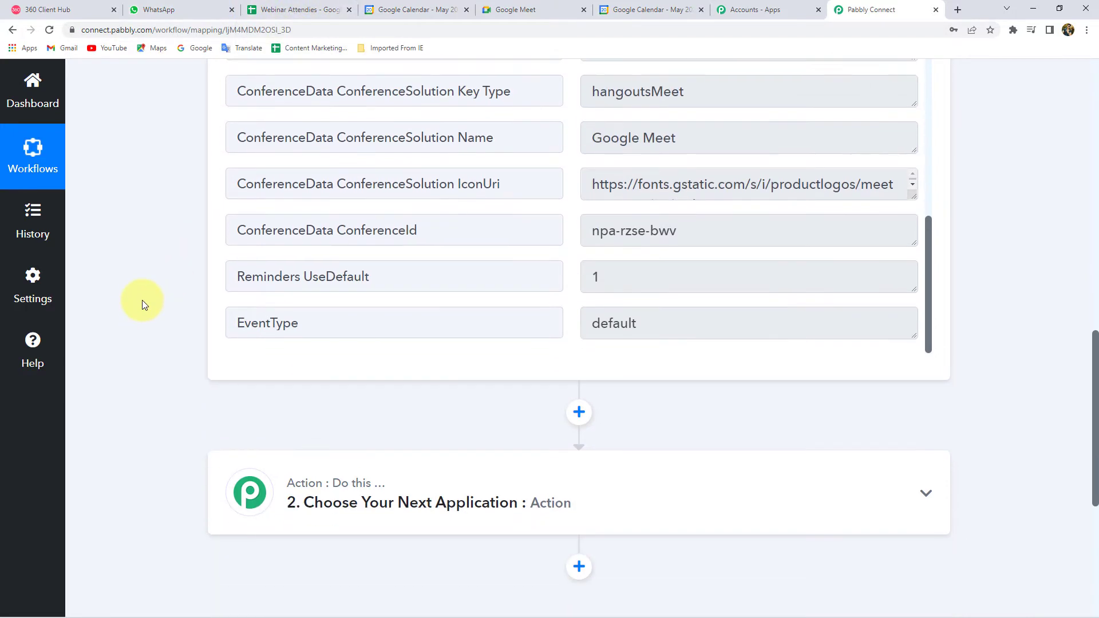
scroll(142, 300, down, 3)
click(591, 304)
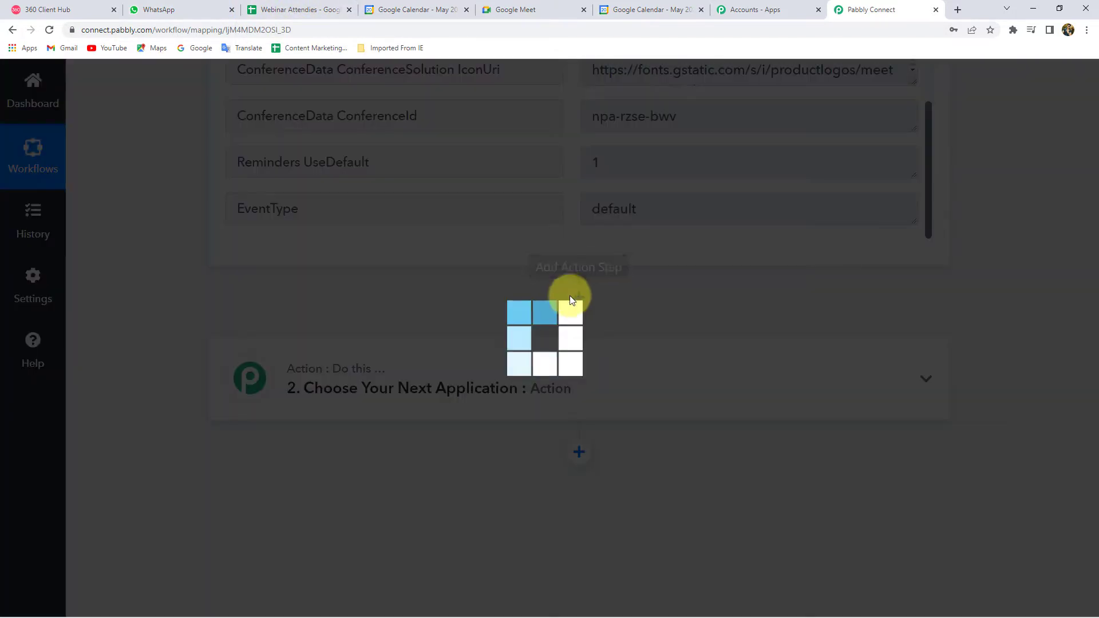
scroll(261, 344, down, 2)
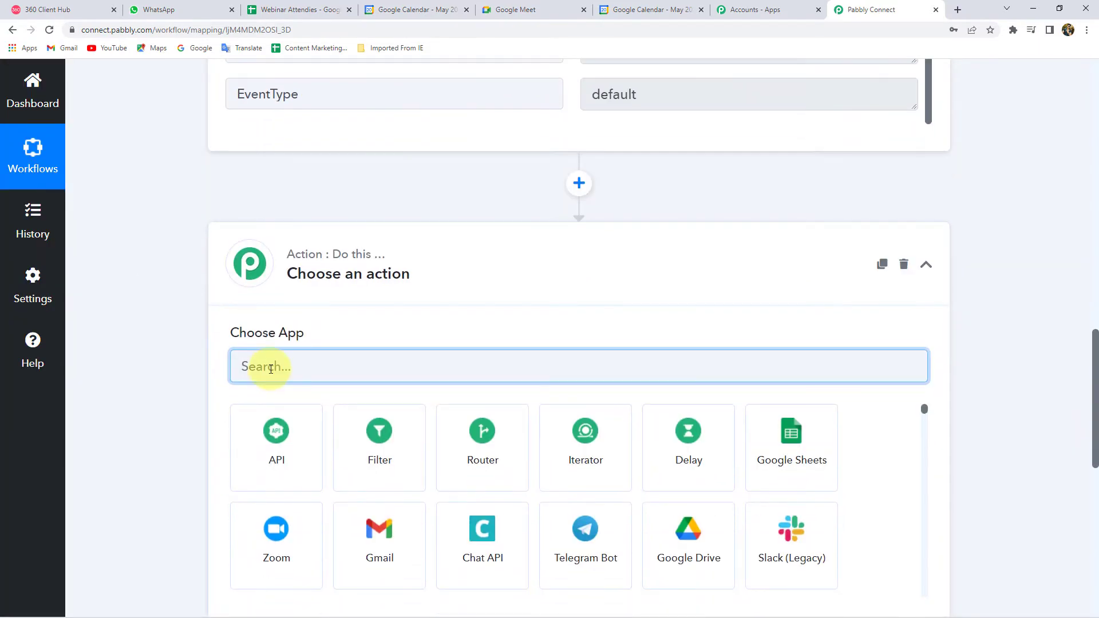
text(Google)
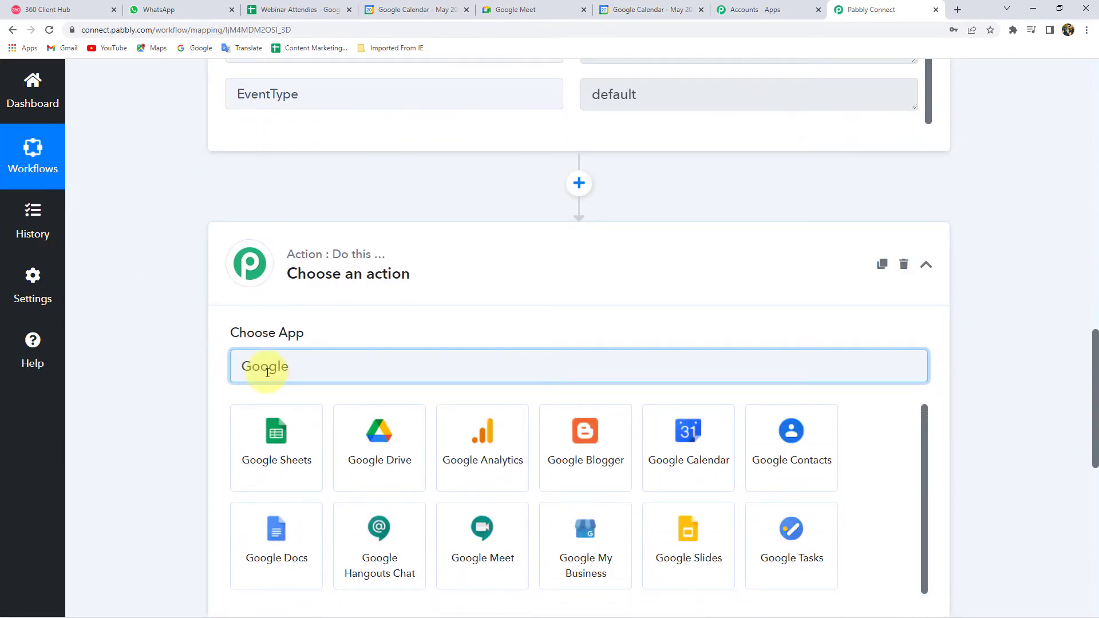
click(238, 449)
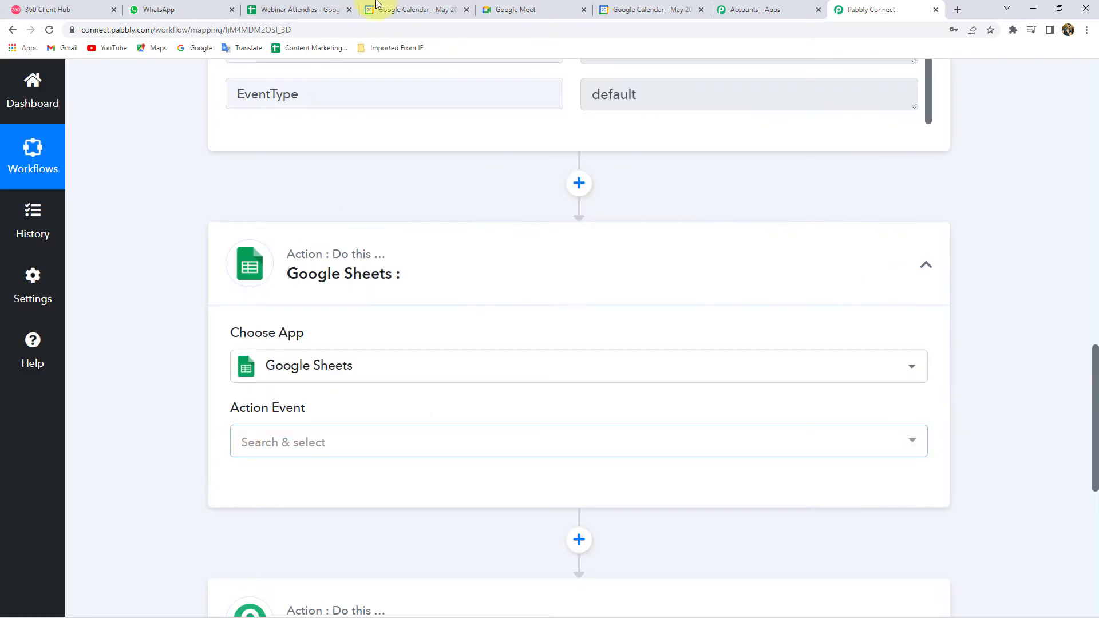
- Set the Google Sheets action event to Get Row(s), and briefly check the Webinar Attendies spreadsheet
scroll(160, 260, down, 2)
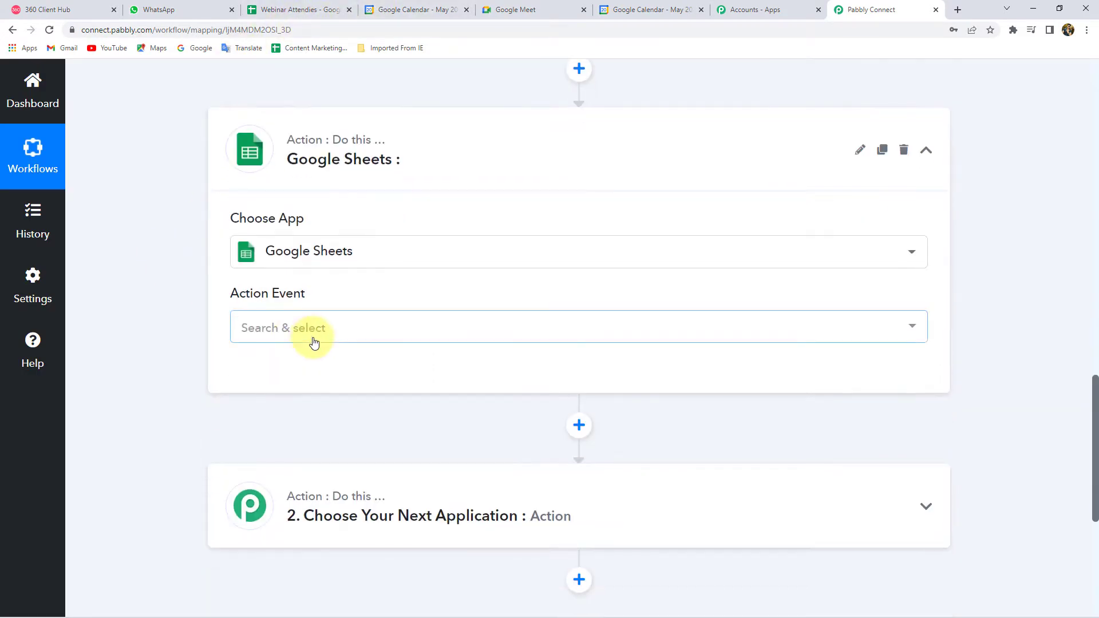
click(291, 328)
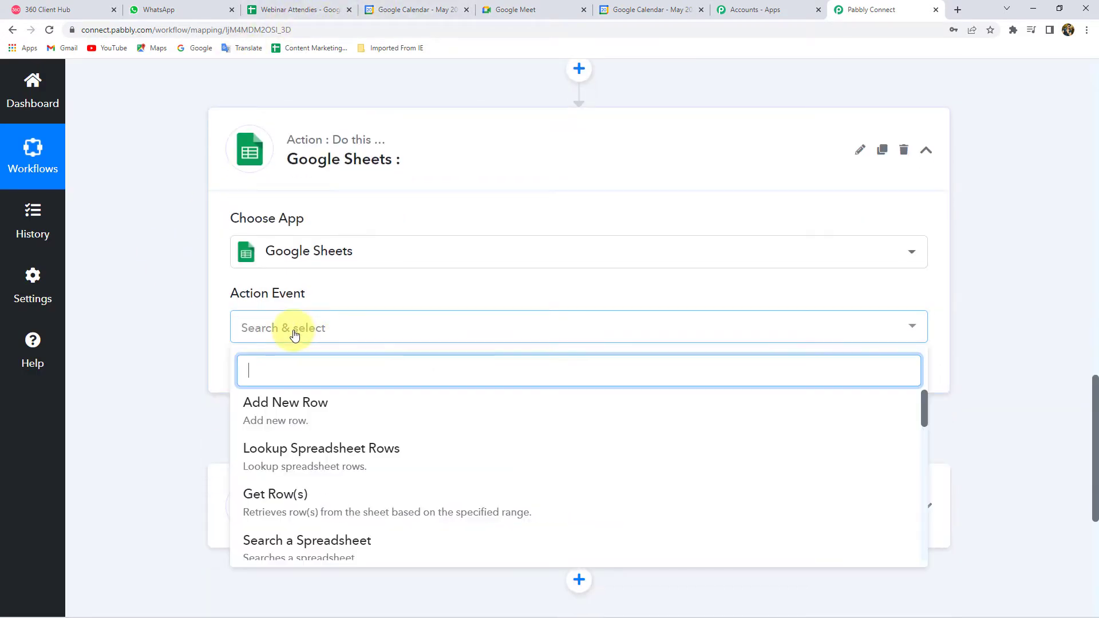
click(304, 502)
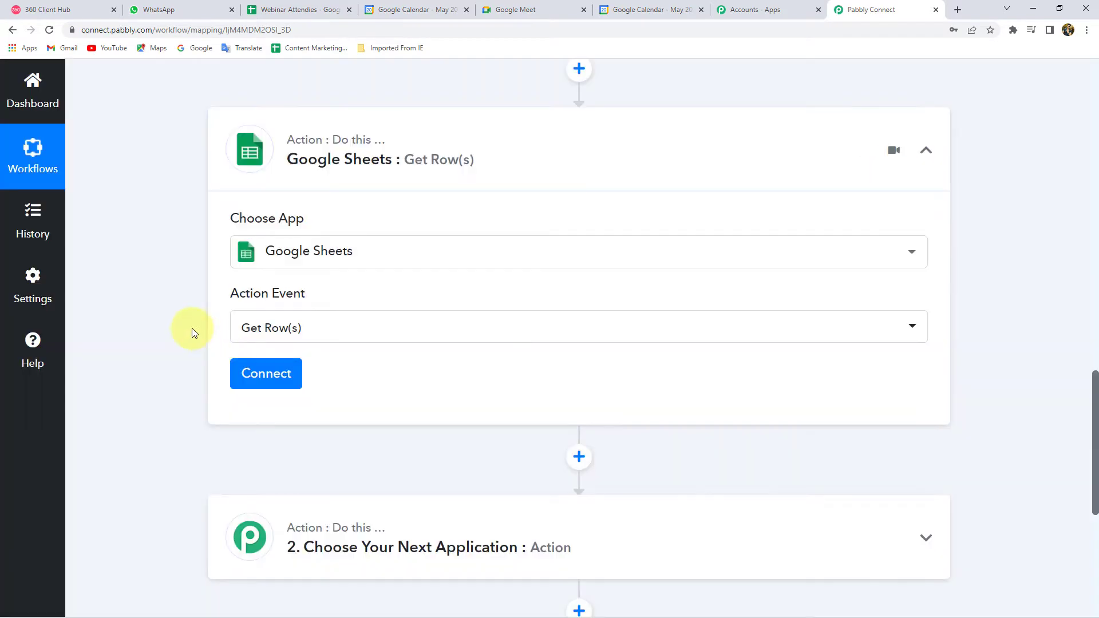
click(300, 13)
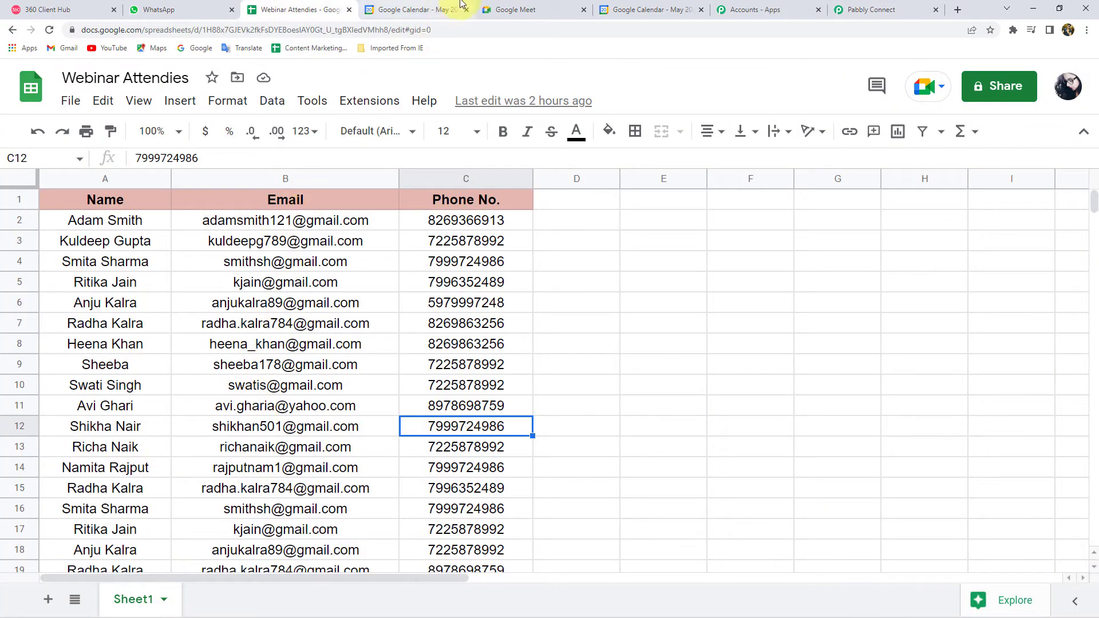
click(873, 9)
- Connect the Google Sheets action through a new connection, authorizing access with the Google account that owns the Webinar calendar
click(262, 379)
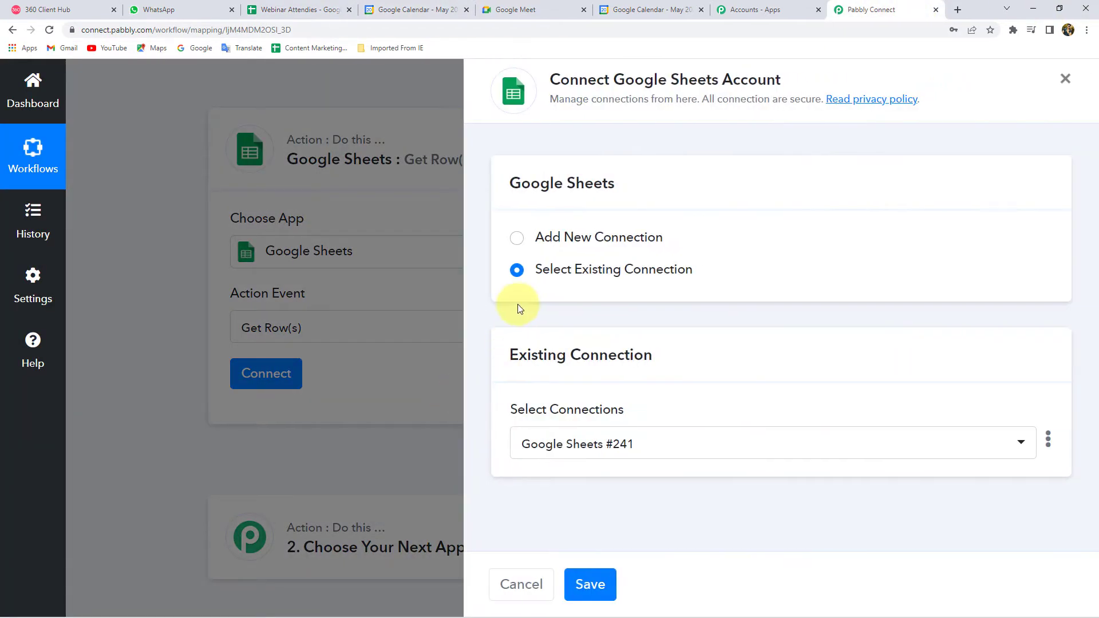
click(554, 239)
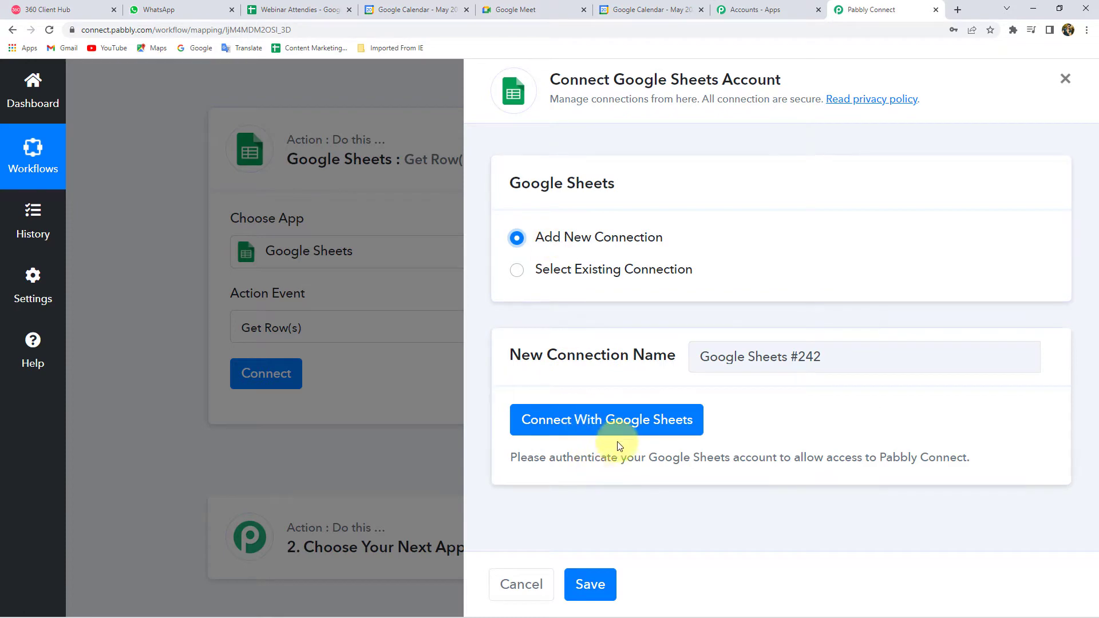
click(631, 426)
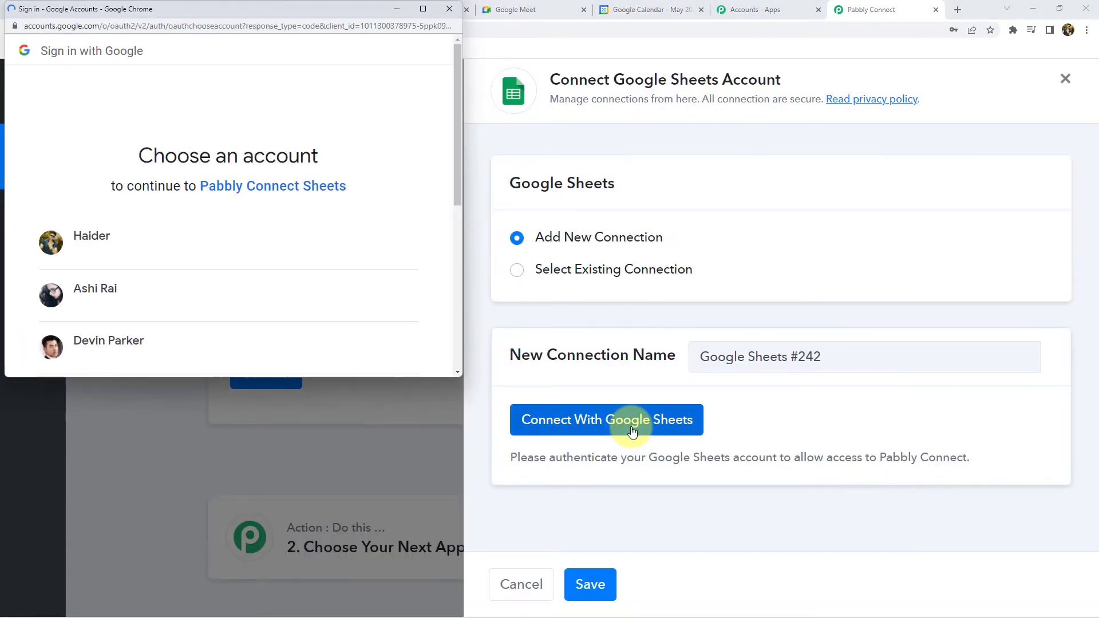
click(111, 299)
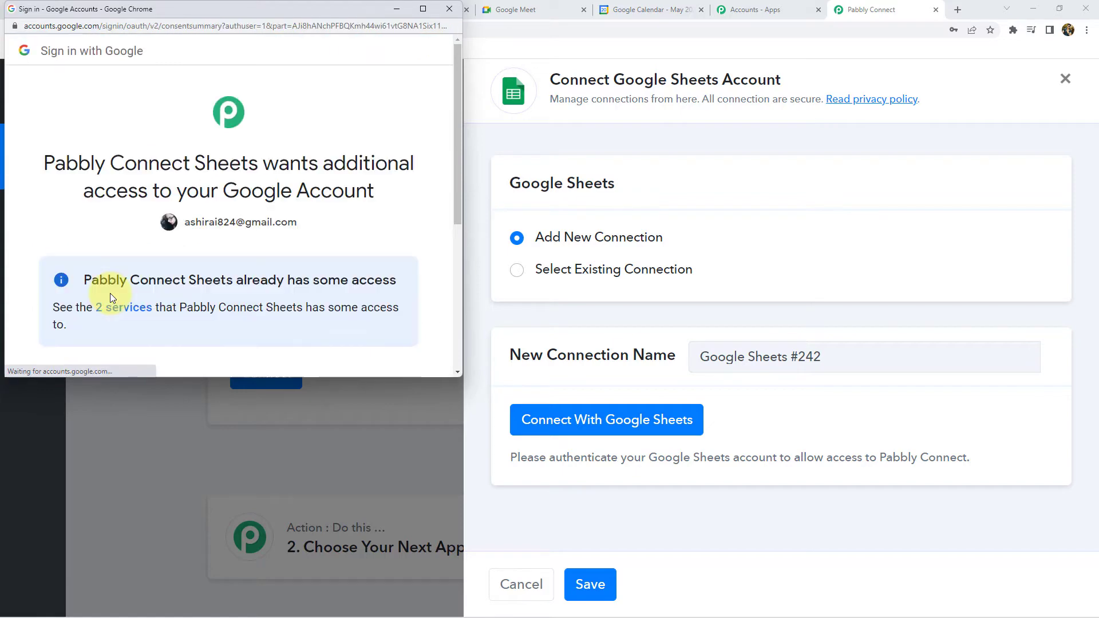
scroll(263, 284, down, 5)
click(395, 317)
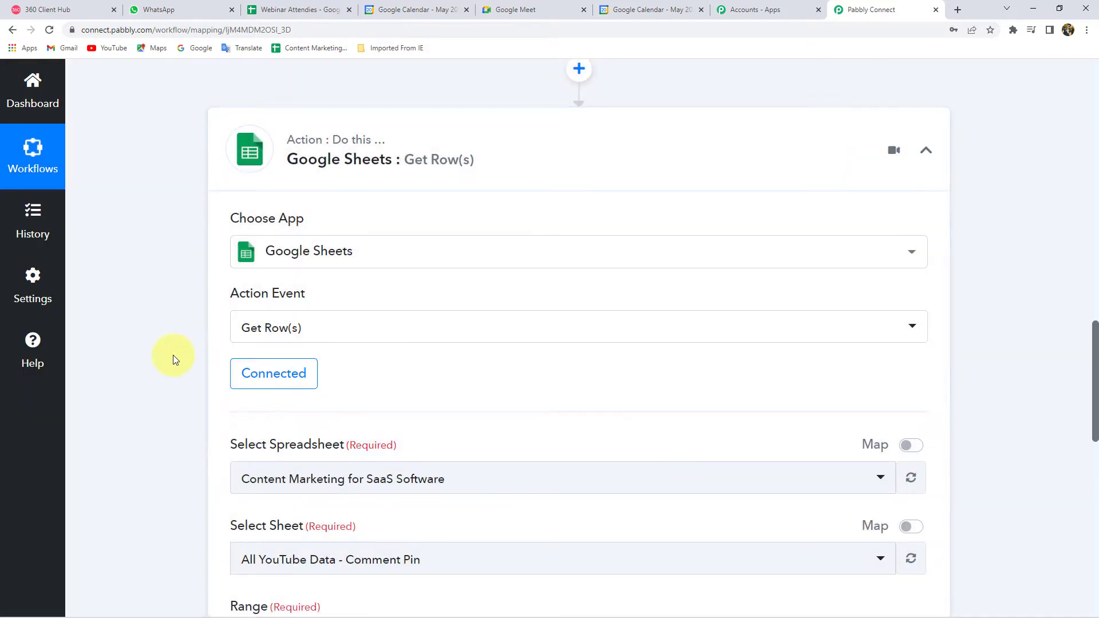
- Select the Webinar Attendies spreadsheet as the source for the Google Sheets Get Row(s) action, briefly checking its name in Google Sheets
scroll(173, 355, down, 3)
click(294, 303)
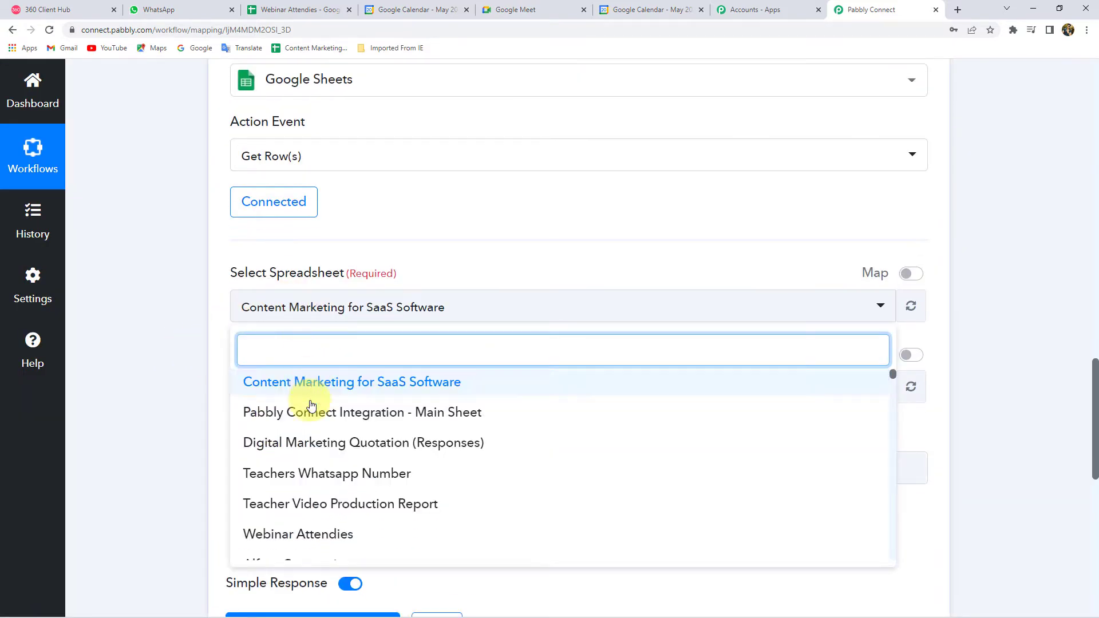
scroll(354, 453, down, 5)
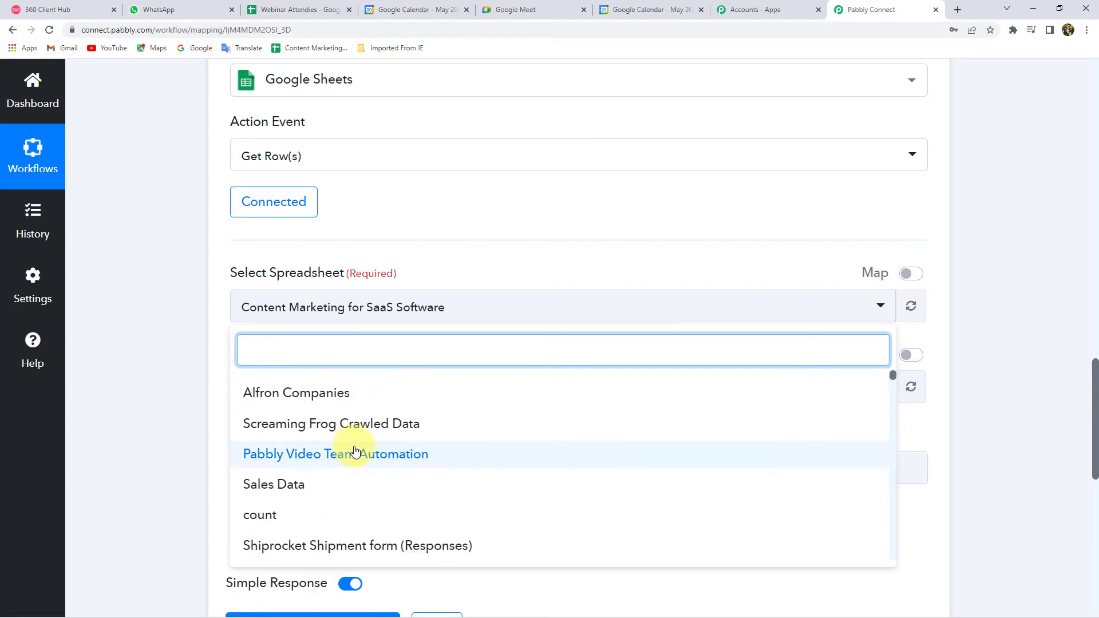
scroll(354, 453, down, 2)
scroll(353, 458, up, 7)
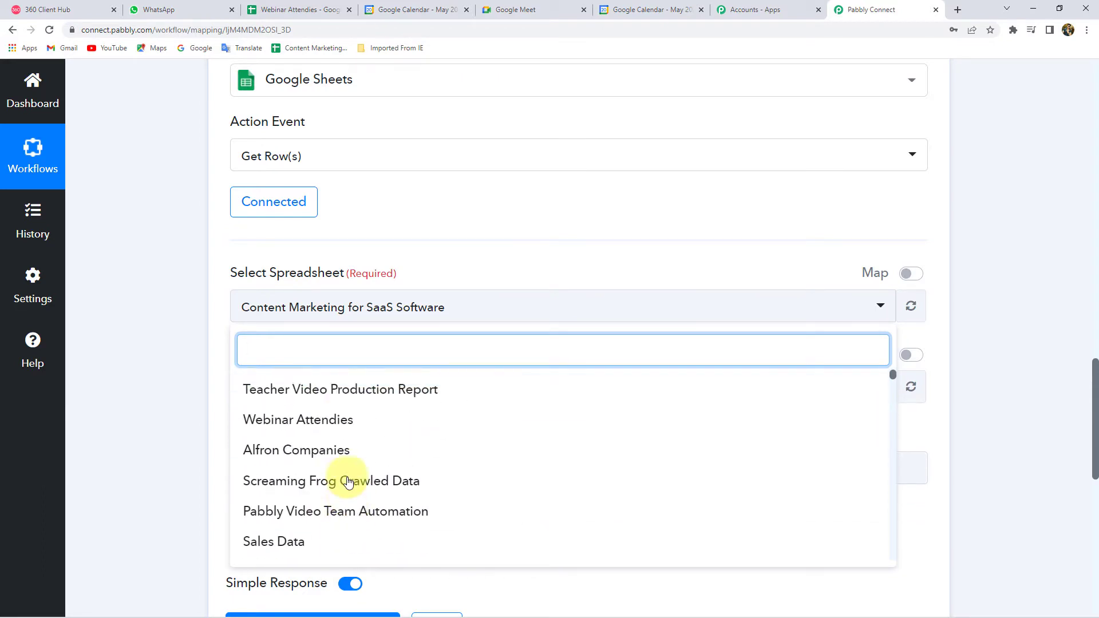
scroll(348, 483, down, 3)
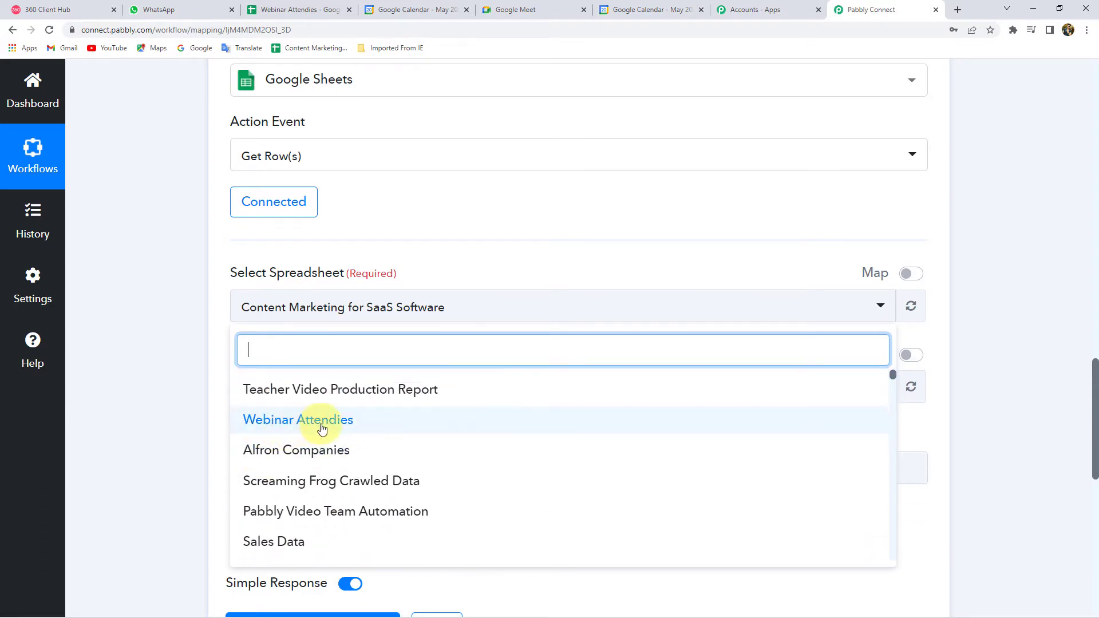
click(297, 10)
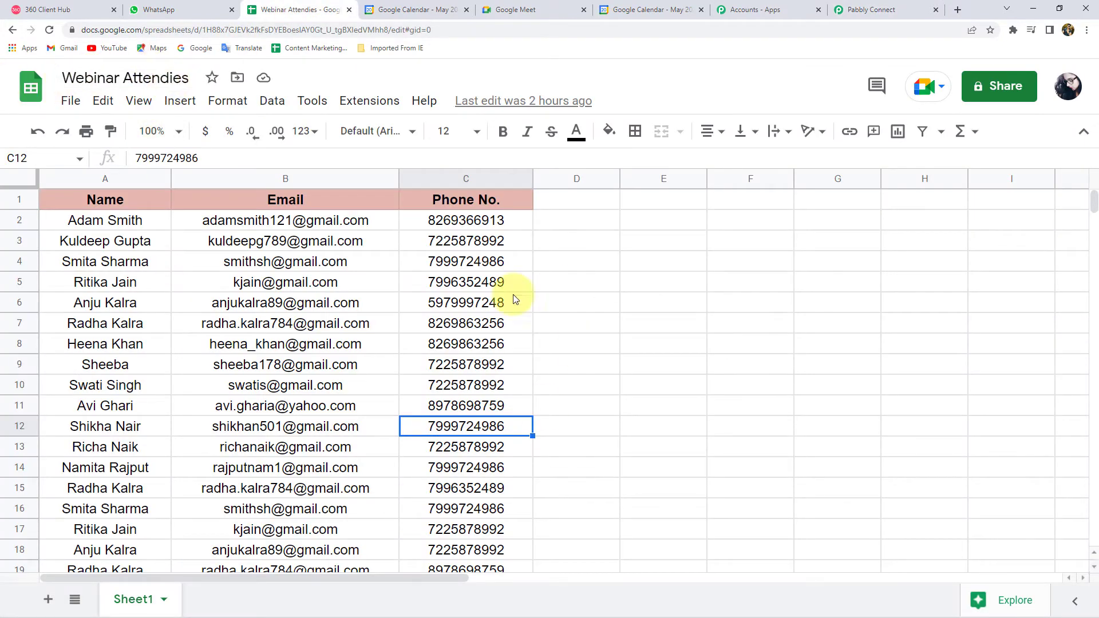
click(873, 9)
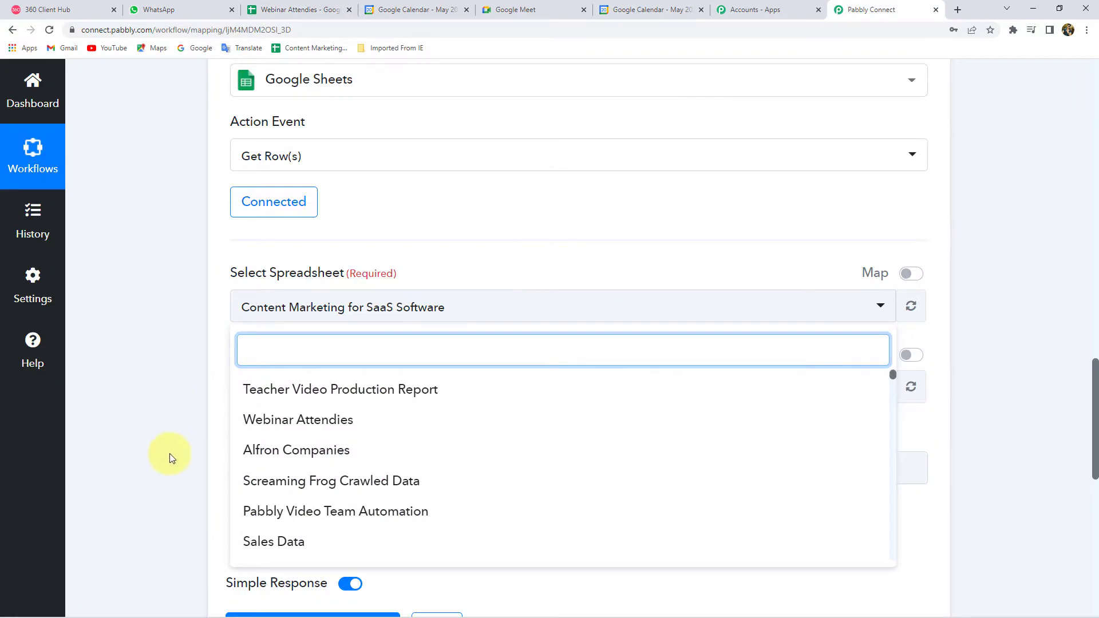
click(314, 423)
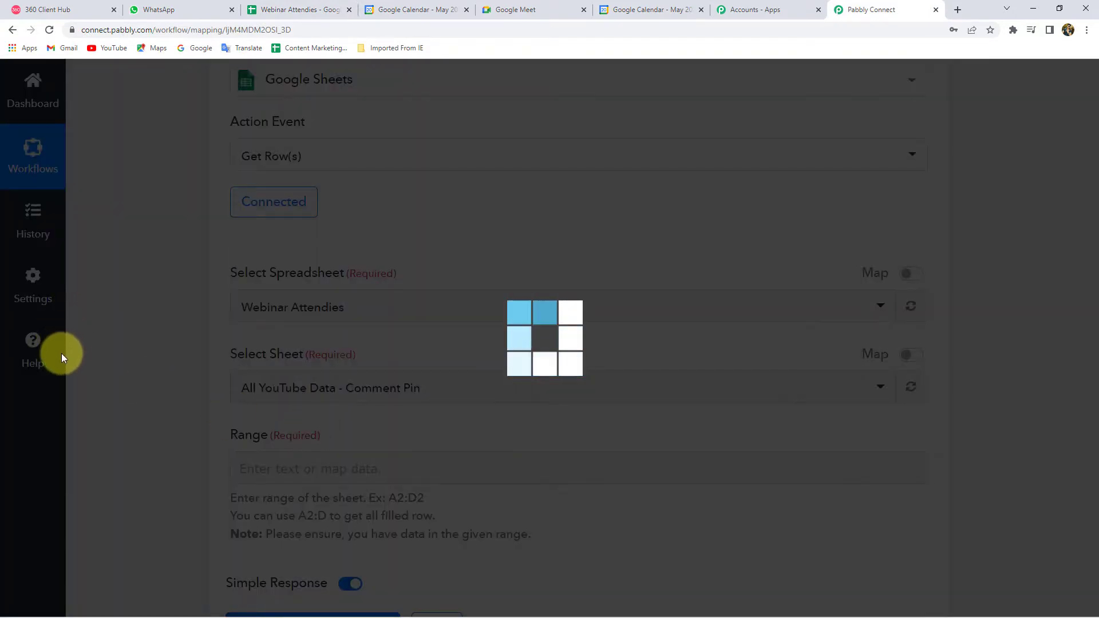
- Compare the worksheet name in the Webinar Attendies spreadsheet with the sheet selected in the Get Row(s) action, keeping Sheet1
click(286, 9)
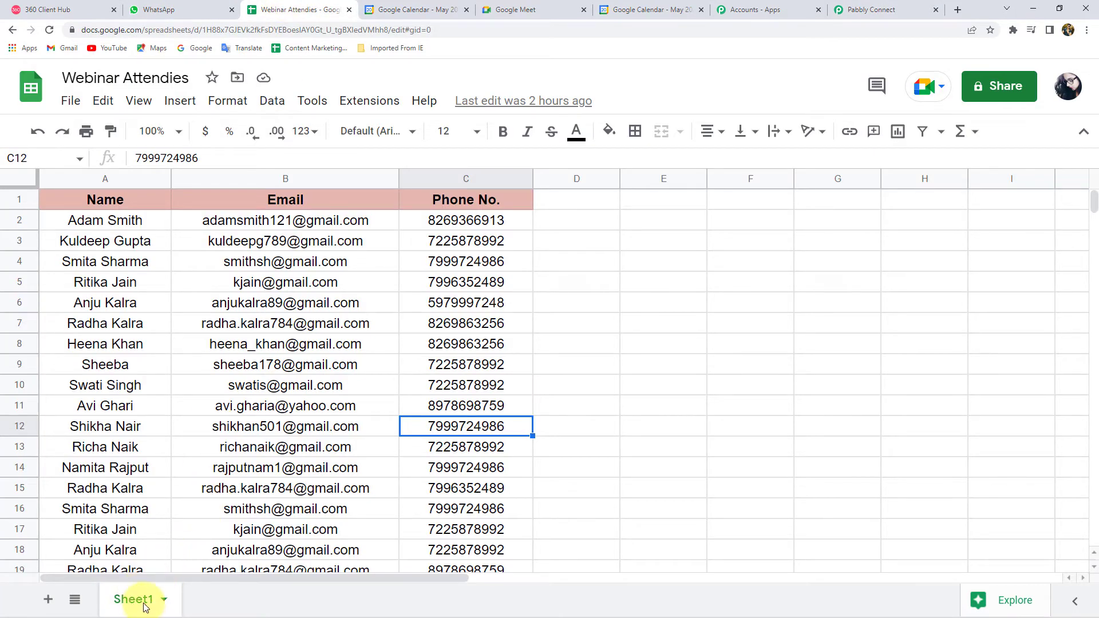
click(847, 9)
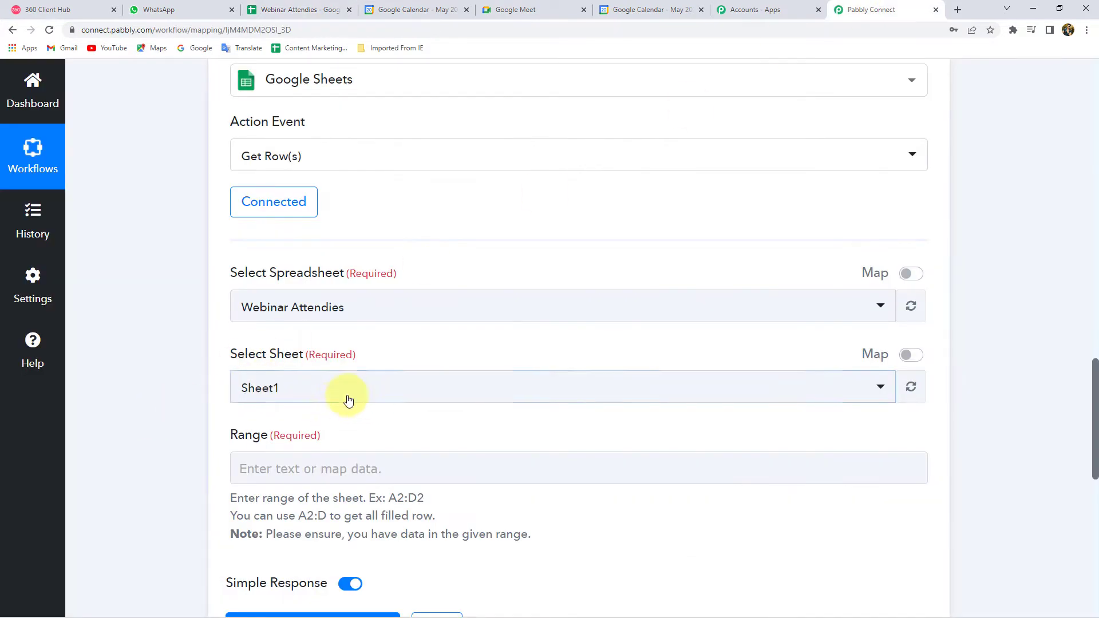
click(253, 388)
click(171, 381)
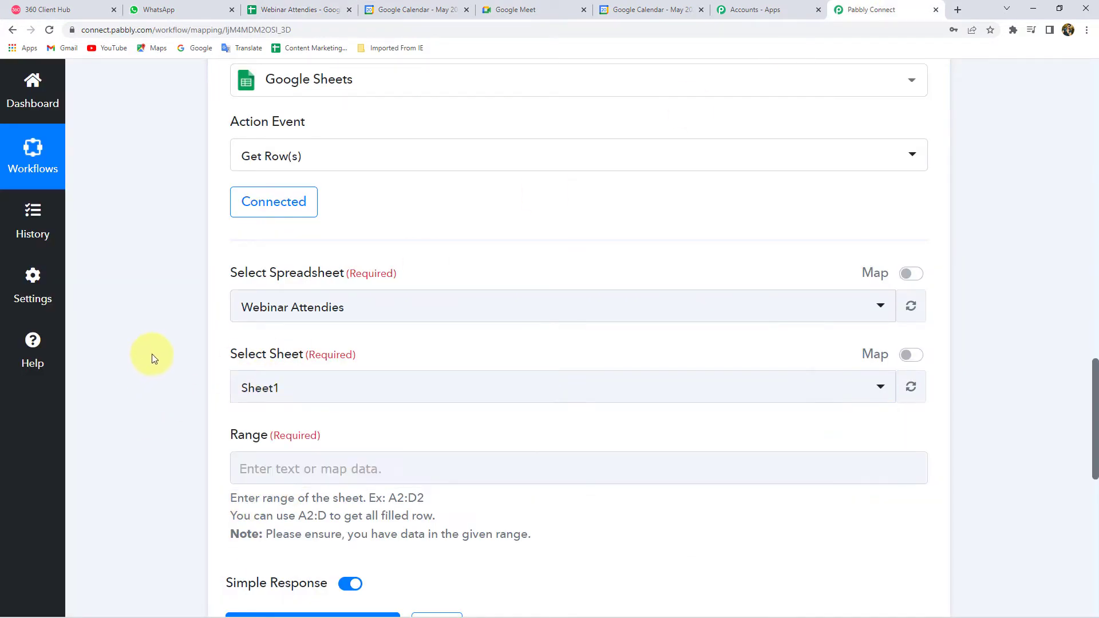
- Examine the Webinar Attendies spreadsheet to determine the attendee data range, from cell A2 across the Name, Email and Phone No. columns
scroll(152, 355, down, 2)
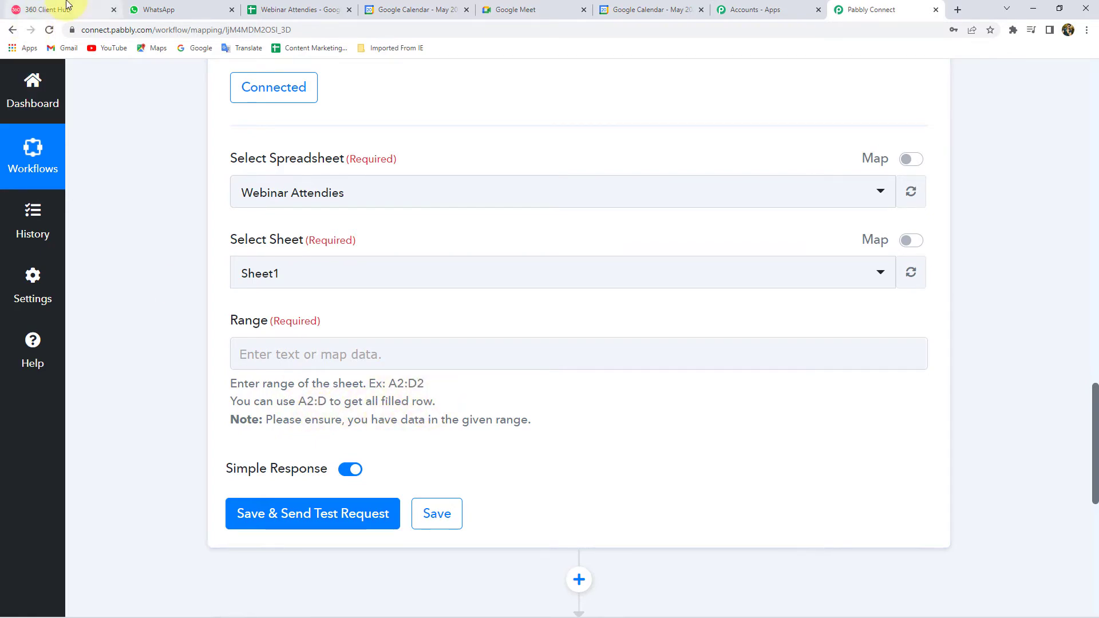
click(275, 9)
click(61, 241)
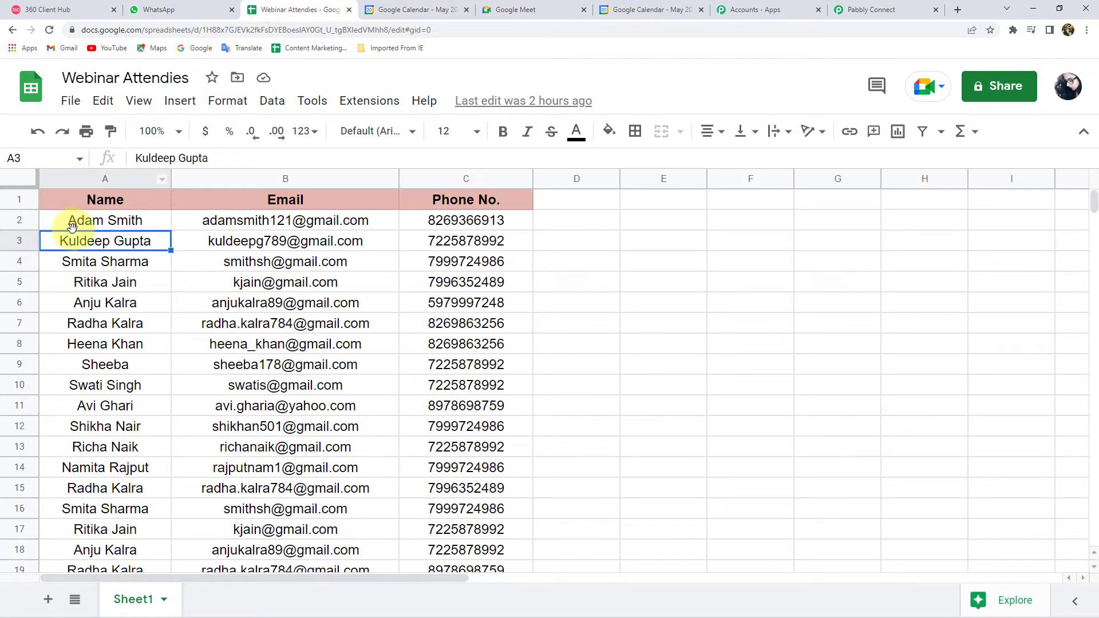
click(72, 223)
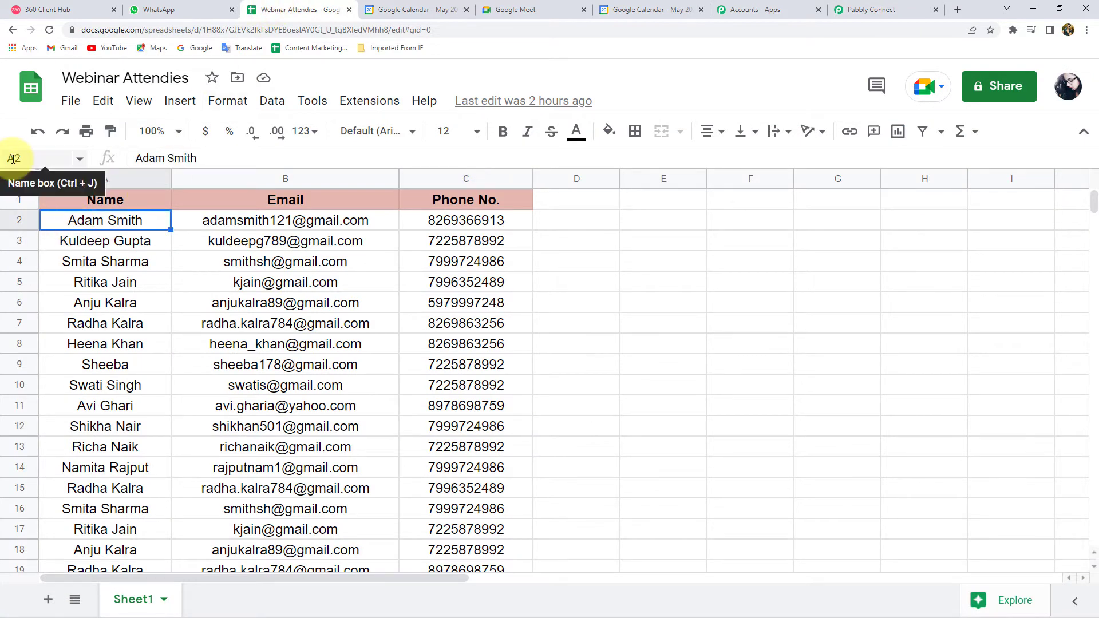
drag(155, 224, 503, 545)
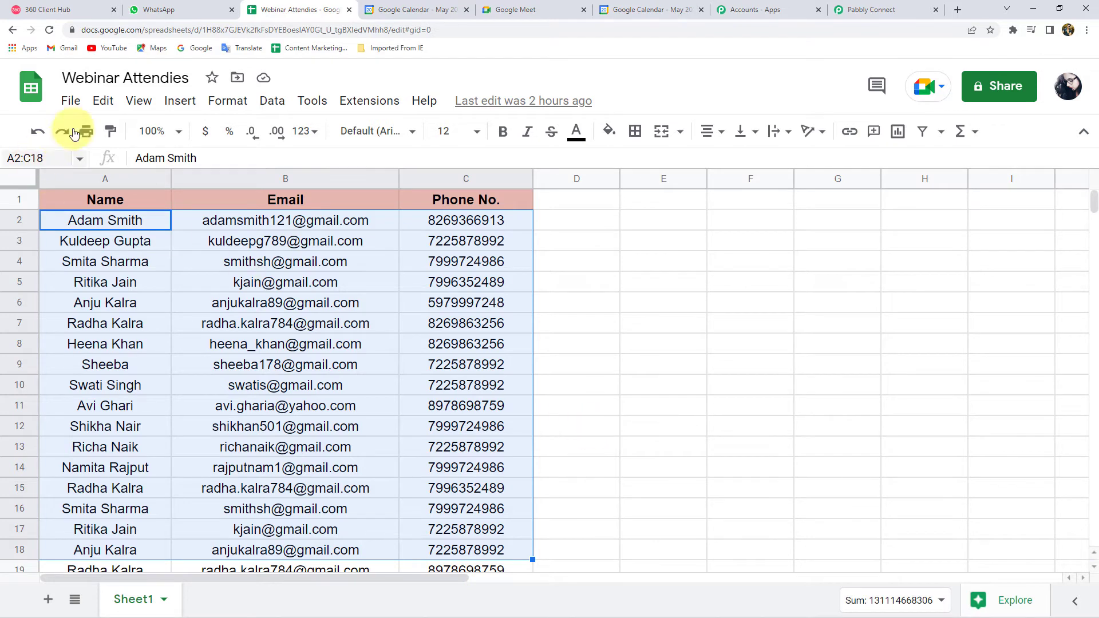
click(871, 10)
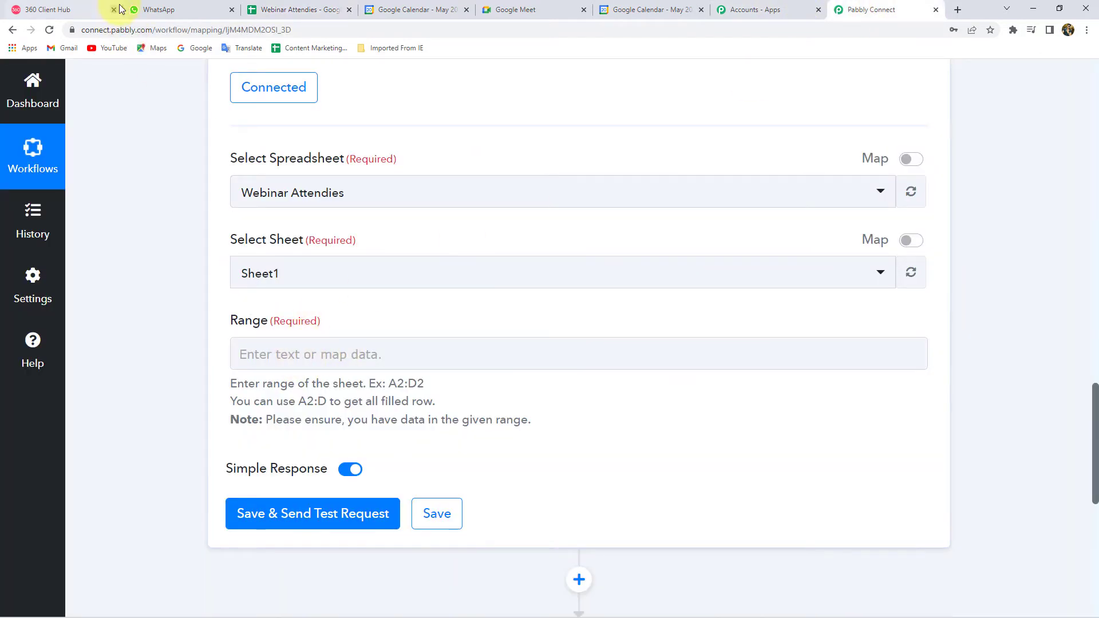
click(276, 11)
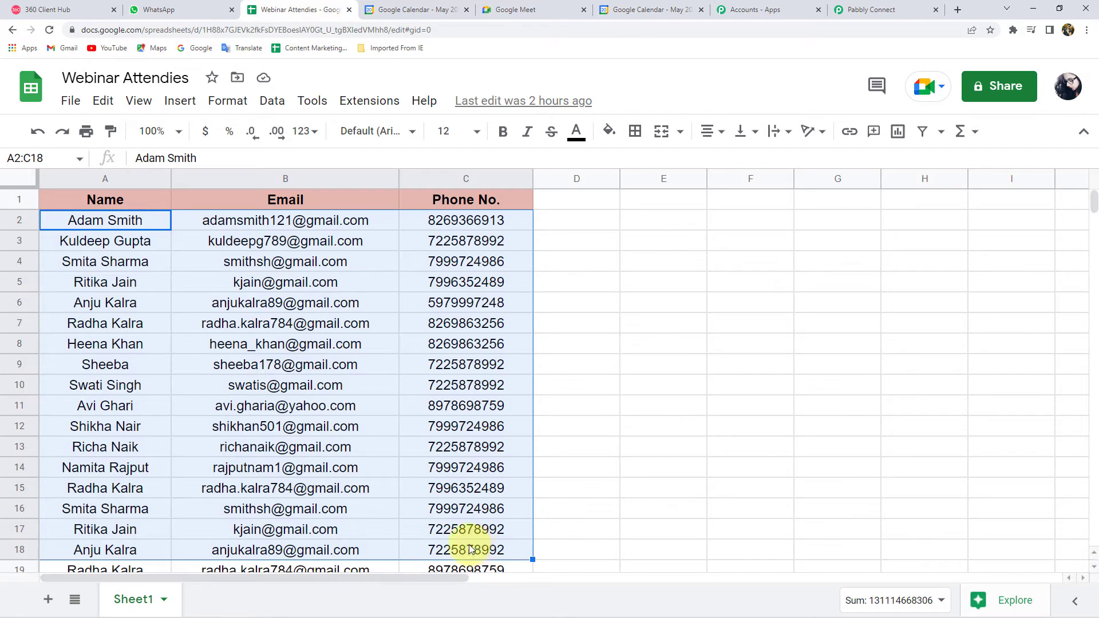
click(463, 482)
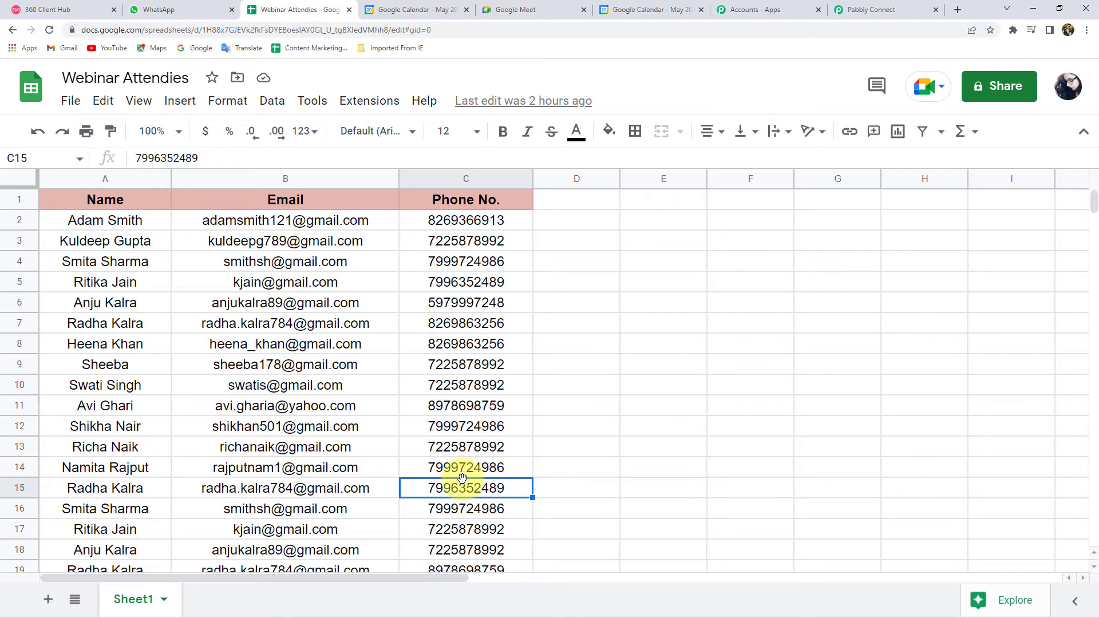
click(59, 223)
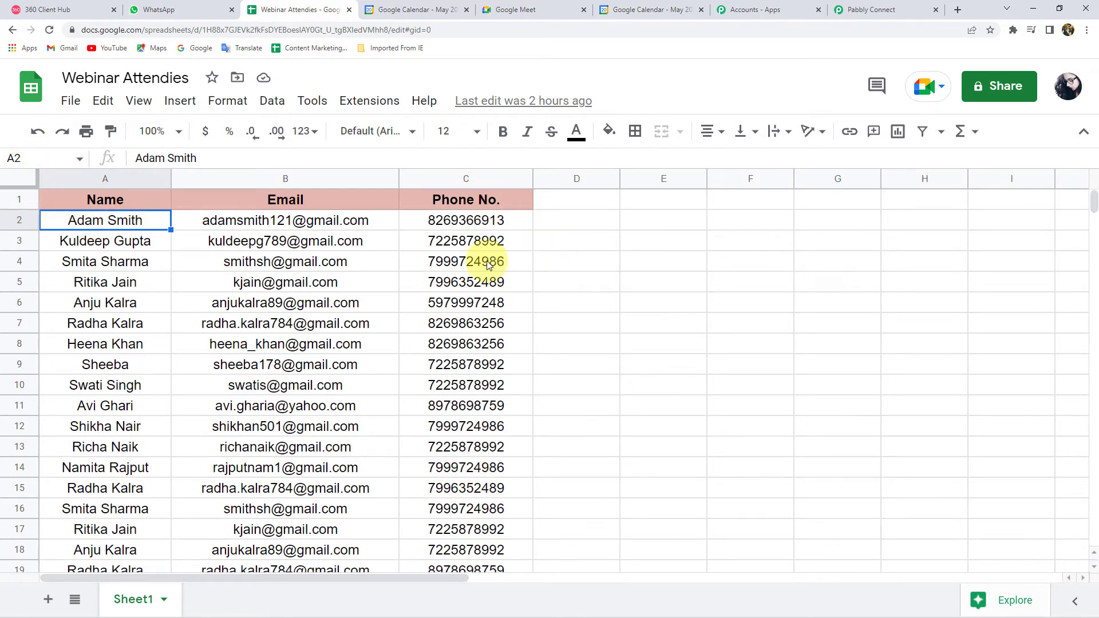
scroll(286, 355, down, 3)
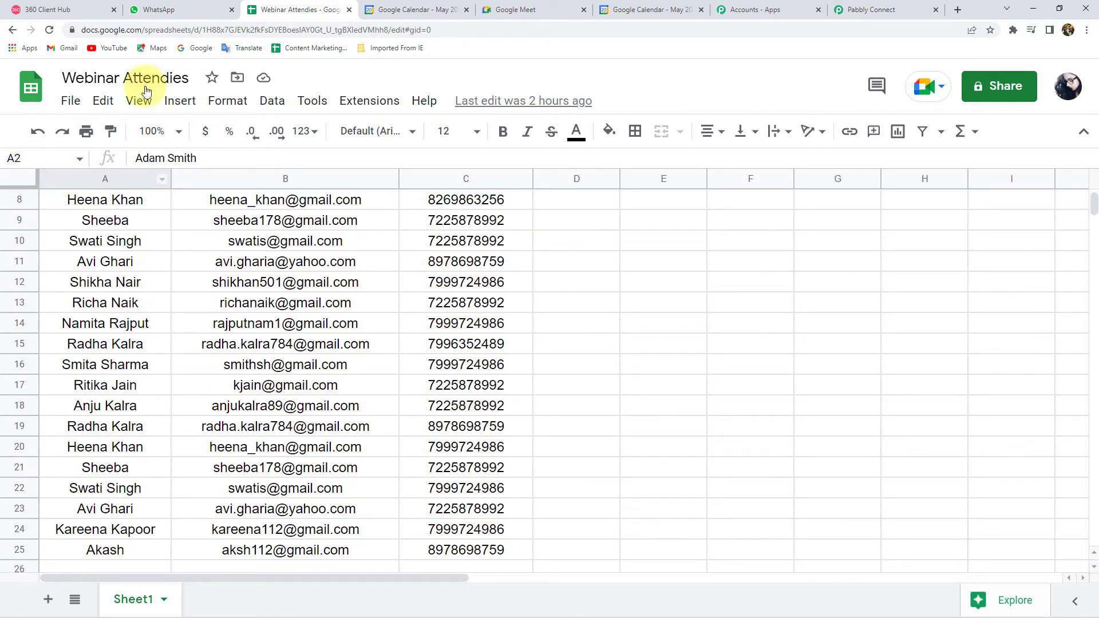
- Return to the Pabbly Connect workflow and set the Get Row(s) range to A2:C
click(868, 8)
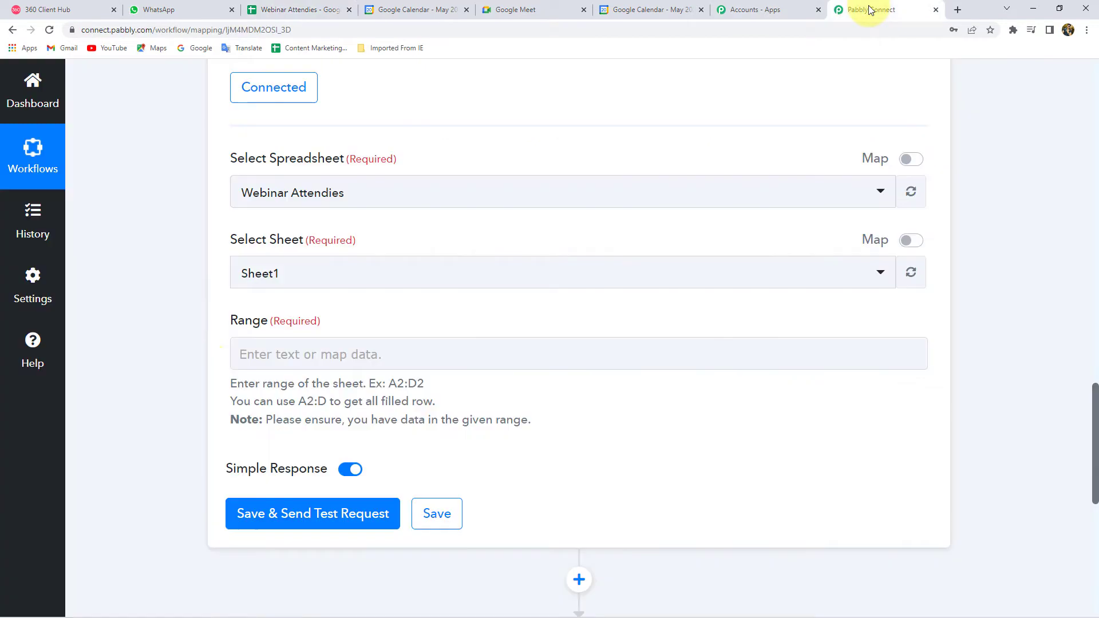
click(290, 343)
text(A2:C)
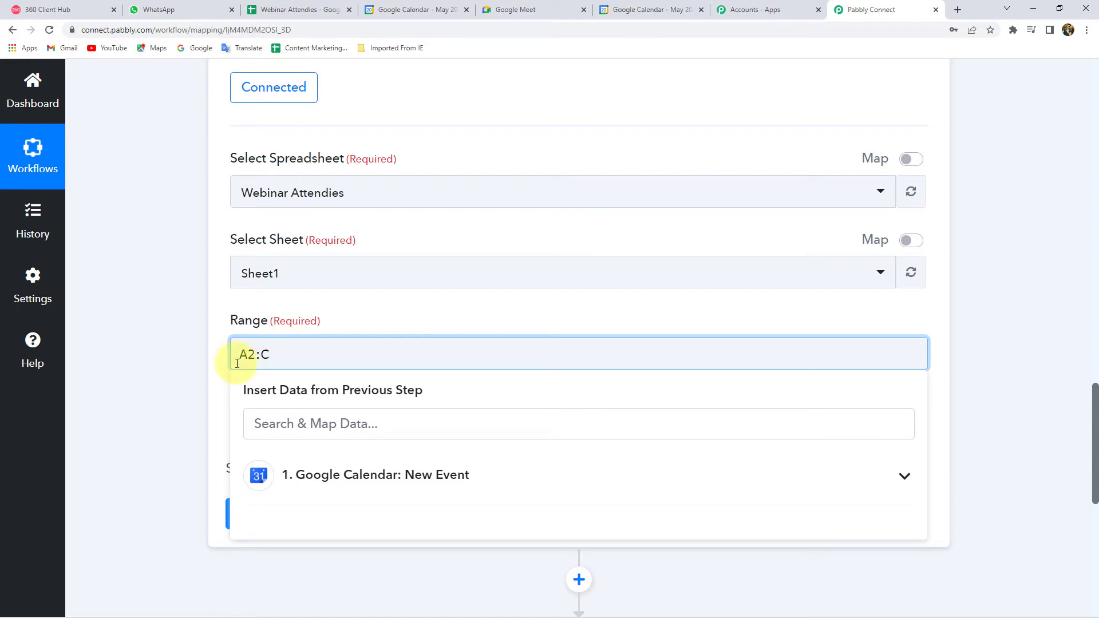
click(202, 366)
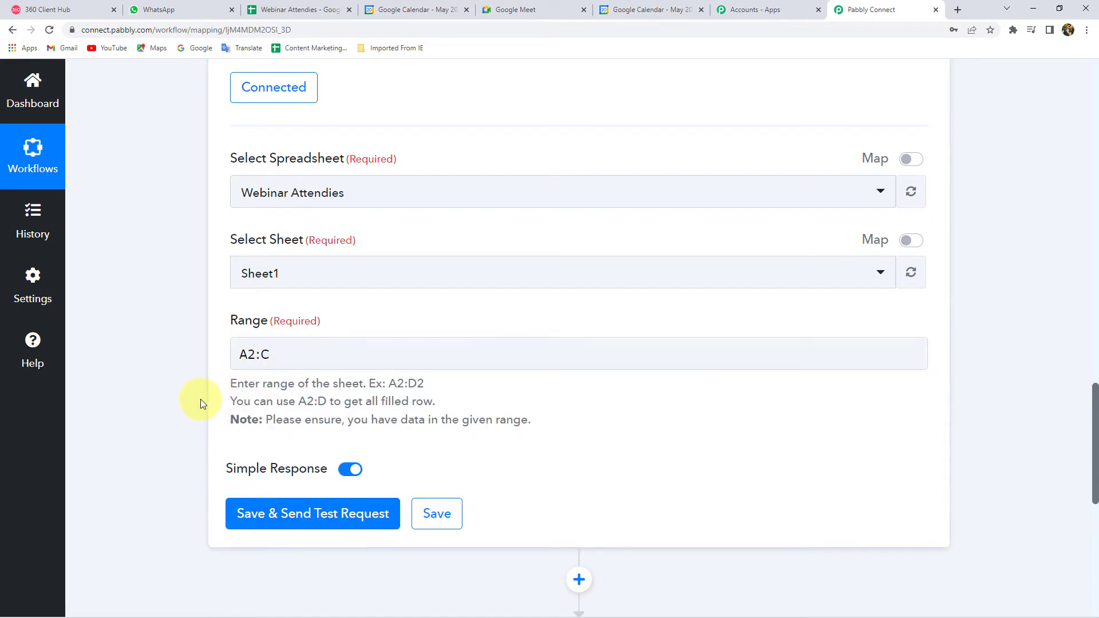
click(190, 430)
- Turn off Simple Response for the Get Row(s) action, then save it and send a test request
scroll(218, 441, down, 2)
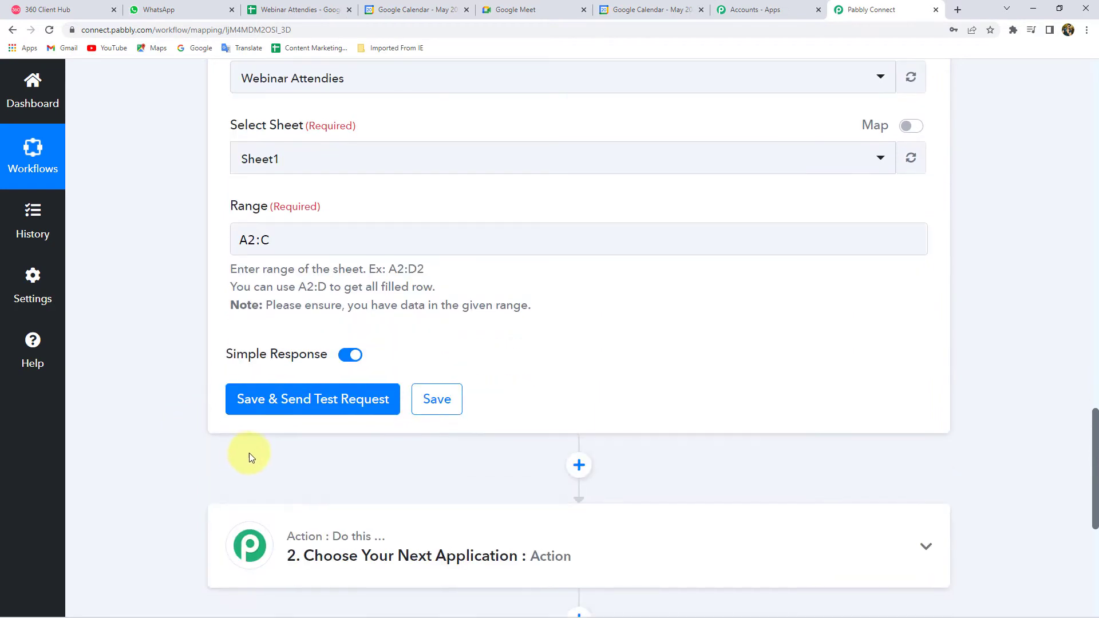
click(350, 357)
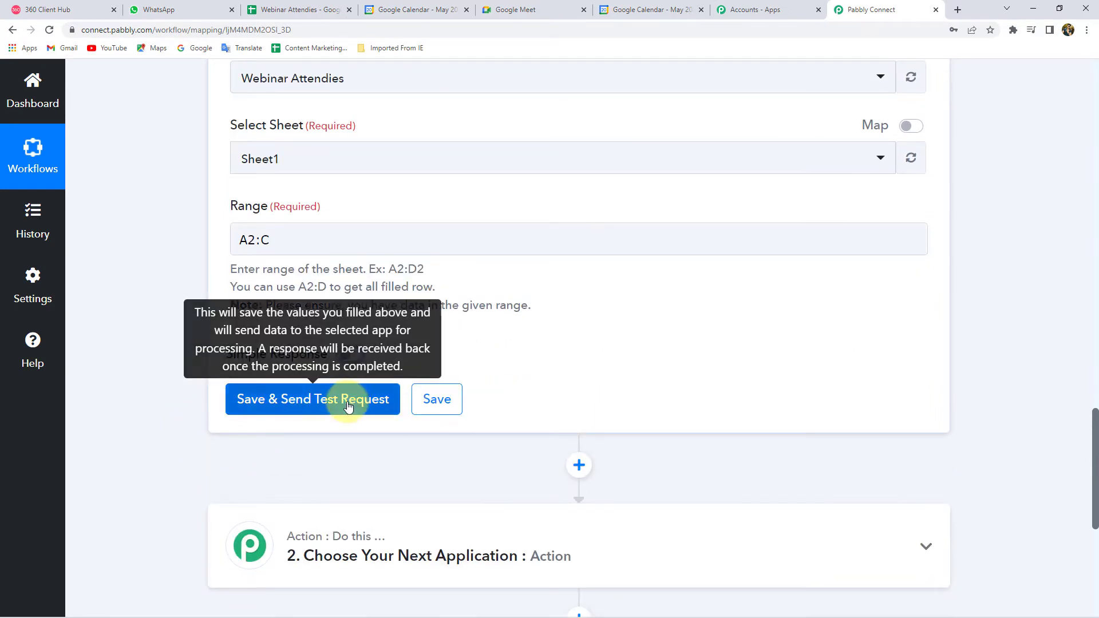
click(319, 399)
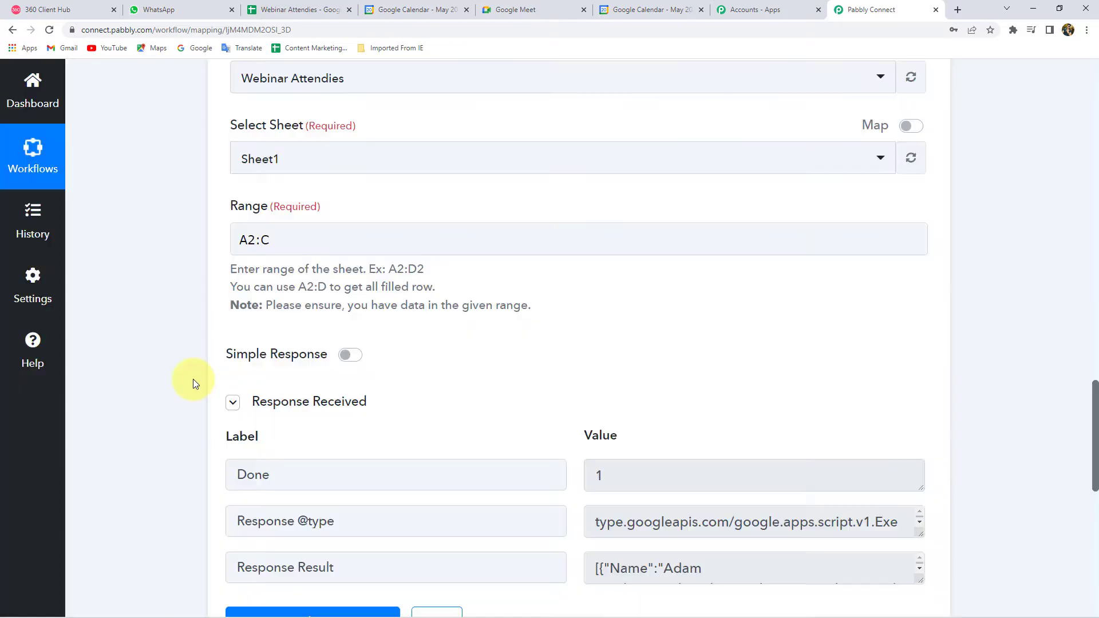
- Enlarge the Response Result value of the Get Row(s) test and read through all returned attendee rows
scroll(933, 393, down, 2)
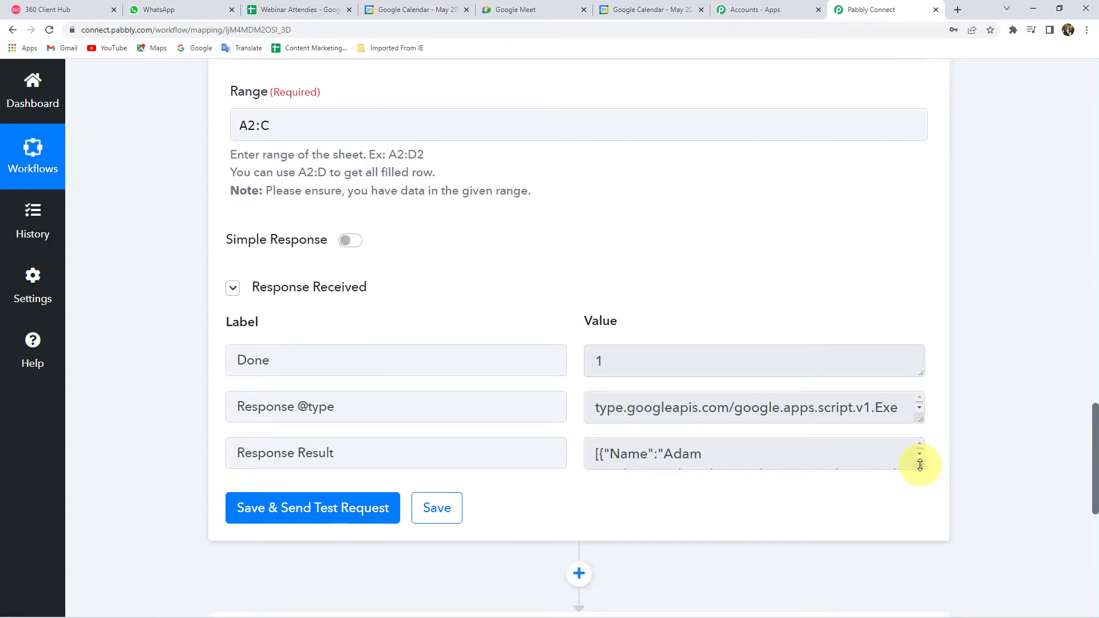
drag(919, 465, 950, 483)
scroll(950, 483, down, 3)
scroll(780, 393, down, 3)
scroll(761, 358, down, 12)
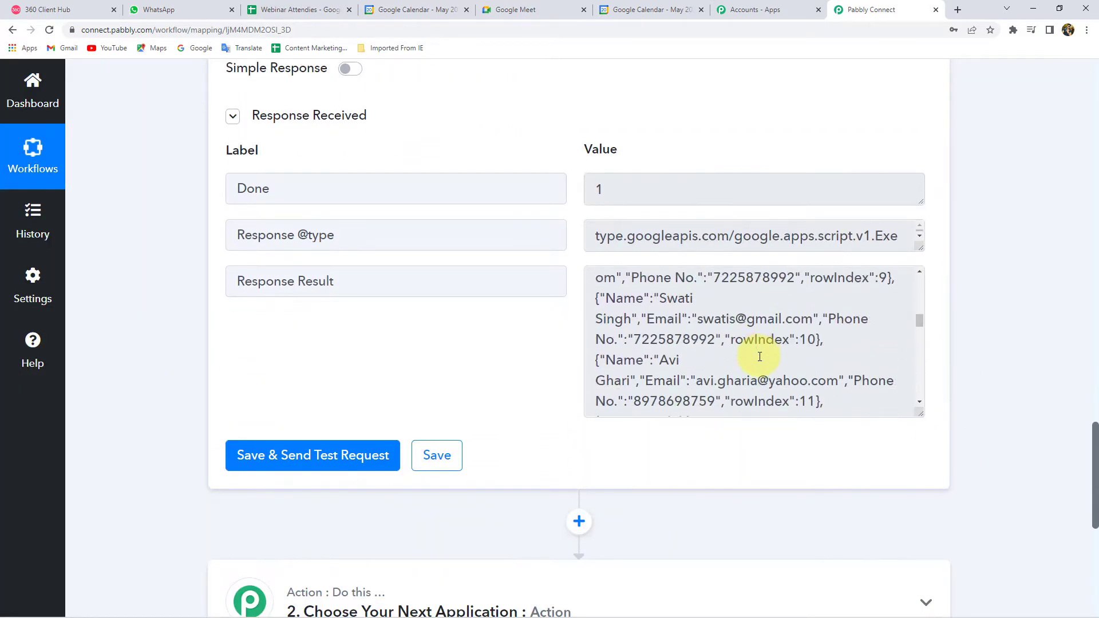
scroll(760, 356, down, 3)
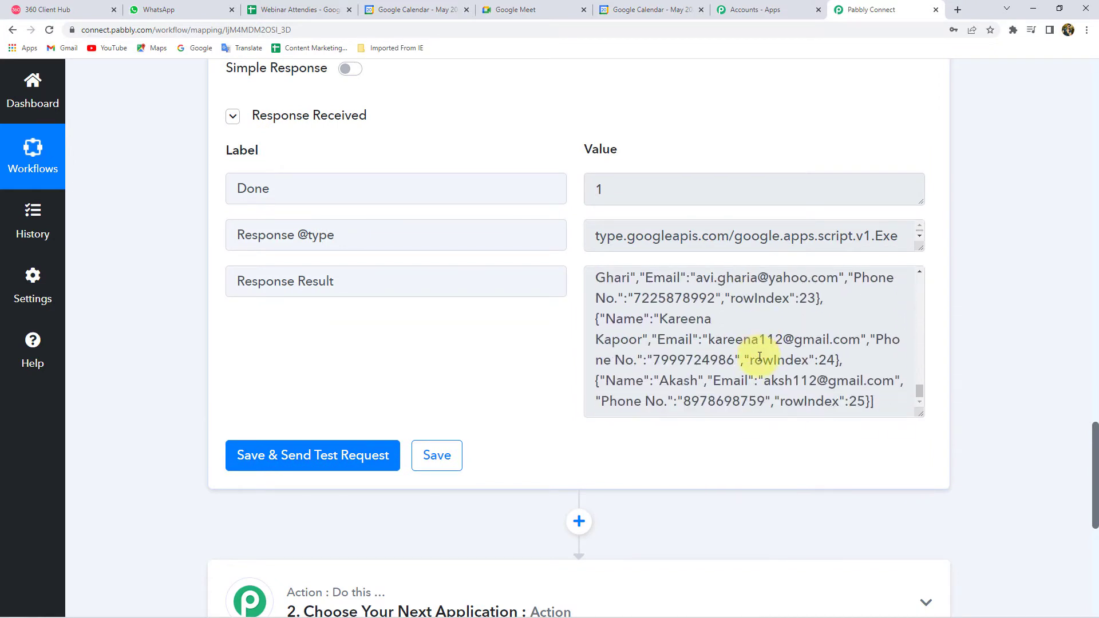
scroll(698, 371, up, 10)
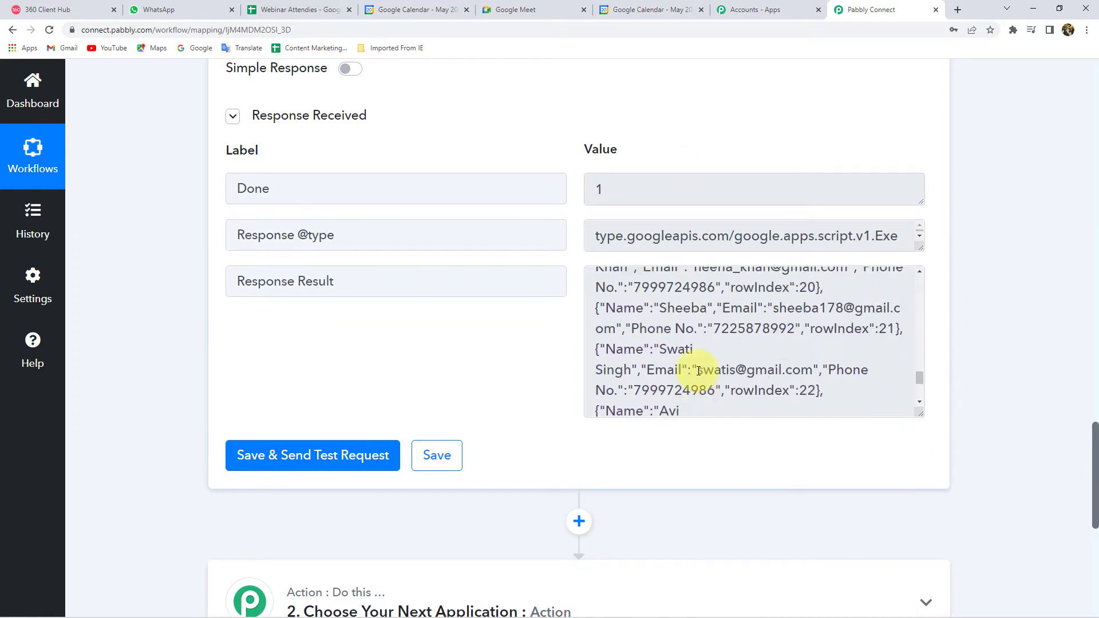
scroll(699, 371, up, 8)
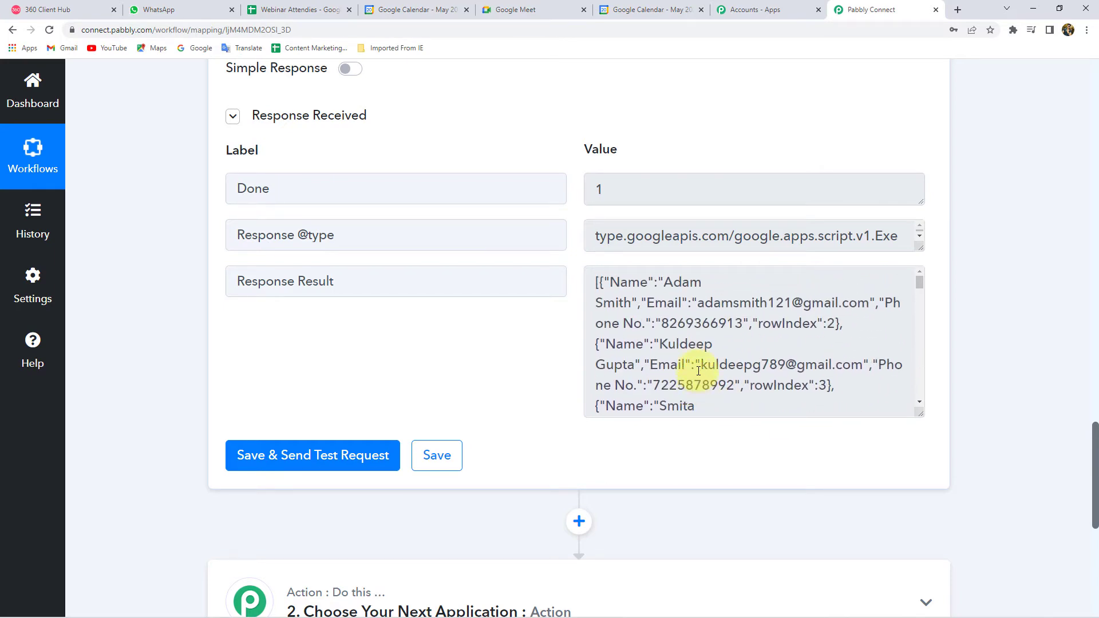
- Add an action step directly after the Google Sheets step and choose Iterator by Pabbly as its app
scroll(613, 447, down, 2)
click(579, 404)
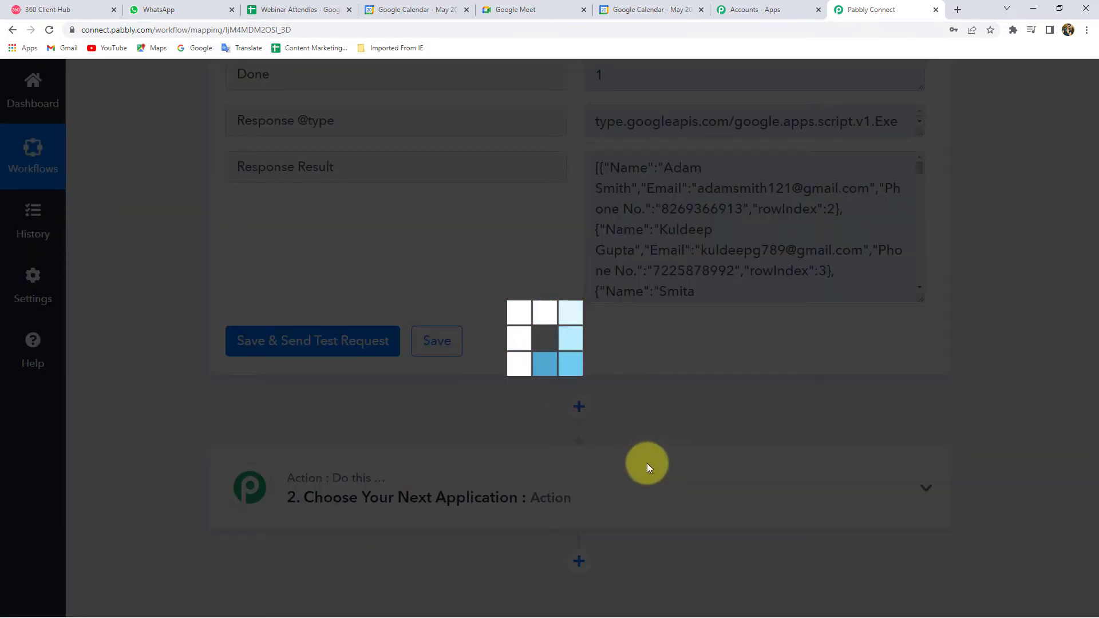
scroll(408, 435, down, 4)
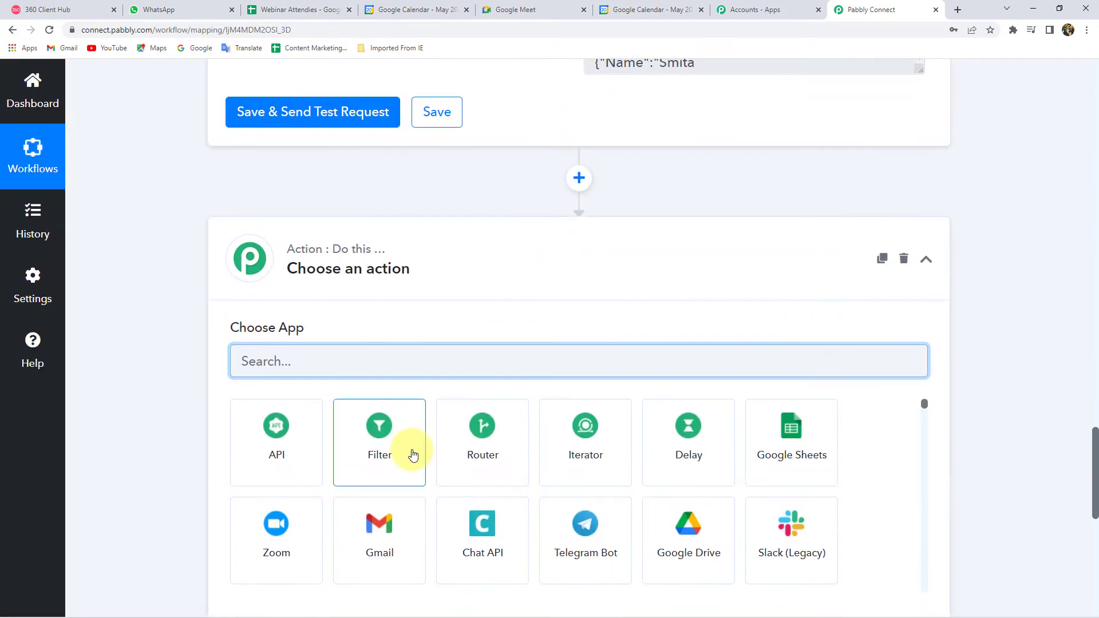
text(ite)
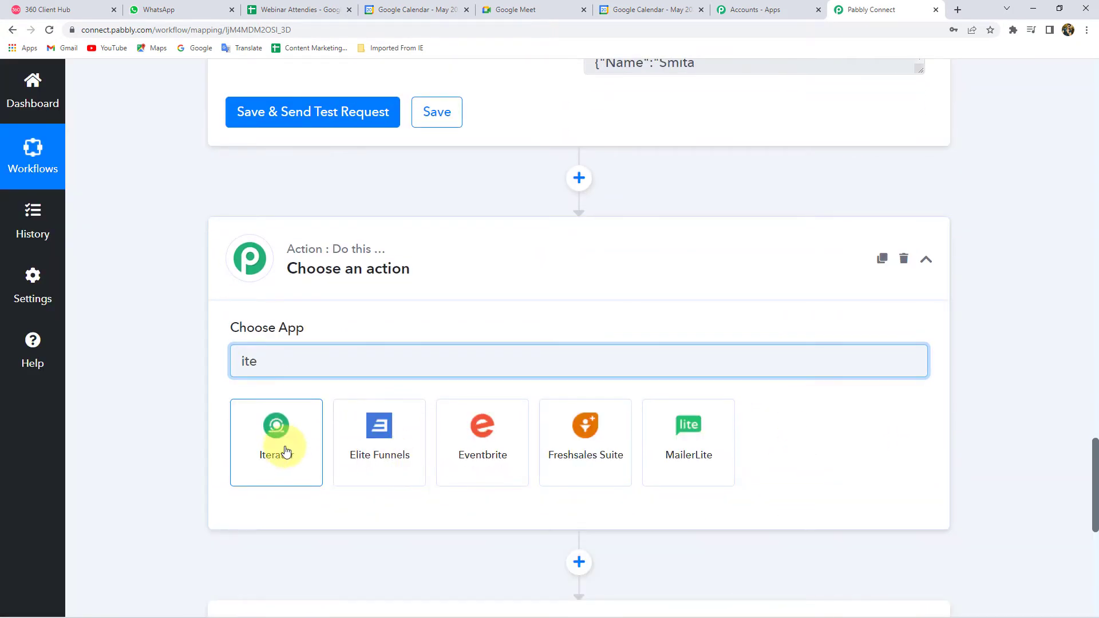
click(286, 452)
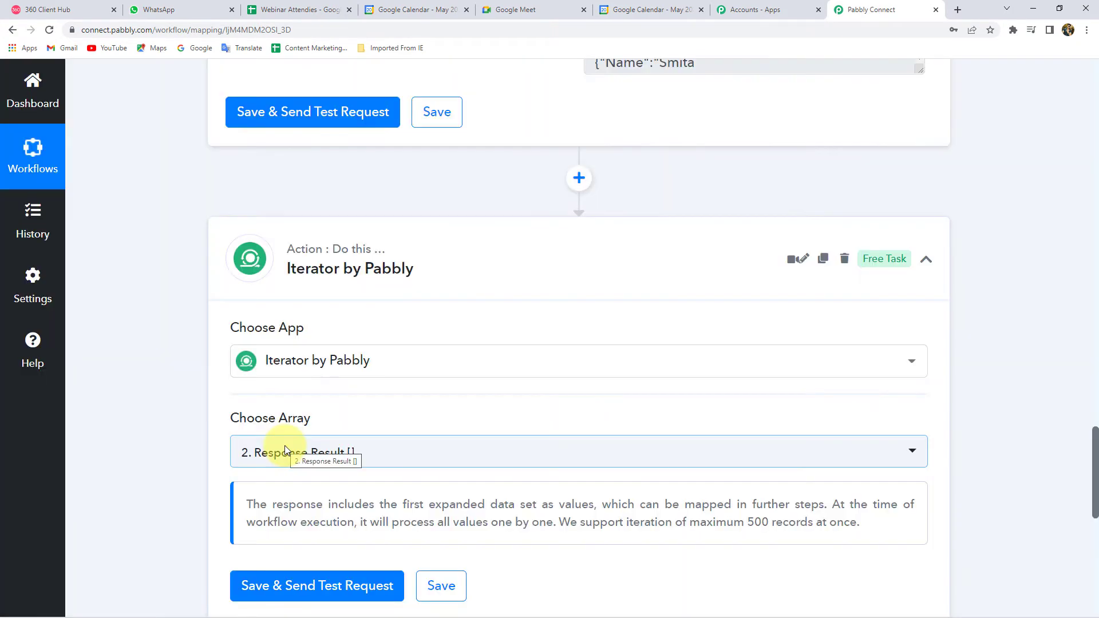
scroll(215, 422, down, 5)
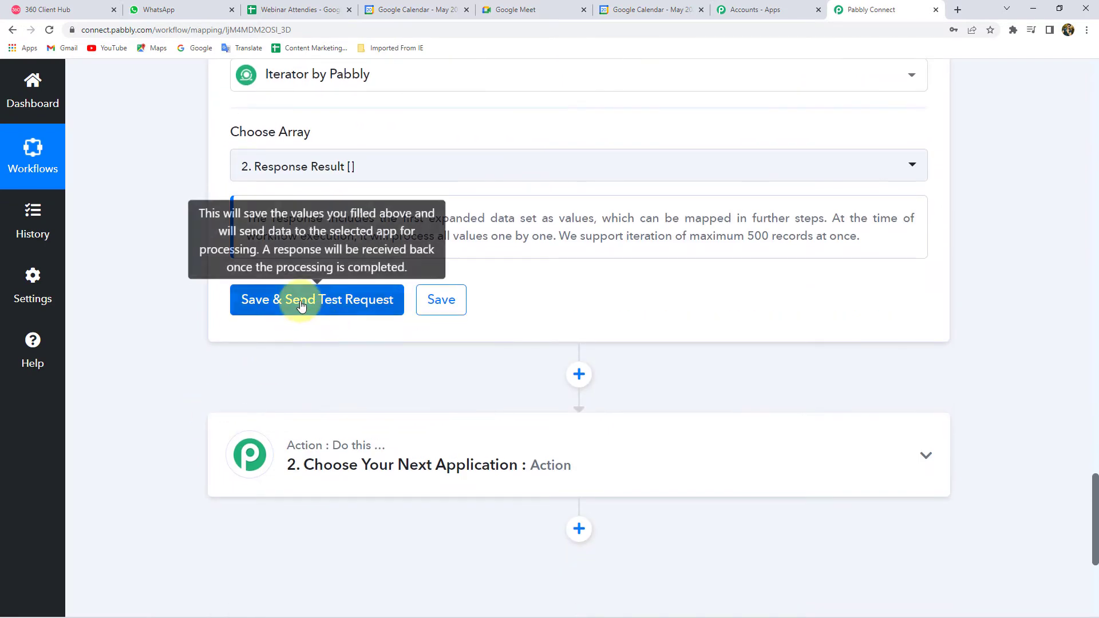
- Save and test the Iterator step, and compare its response with the first attendee row in the Webinar Attendies sheet
click(327, 308)
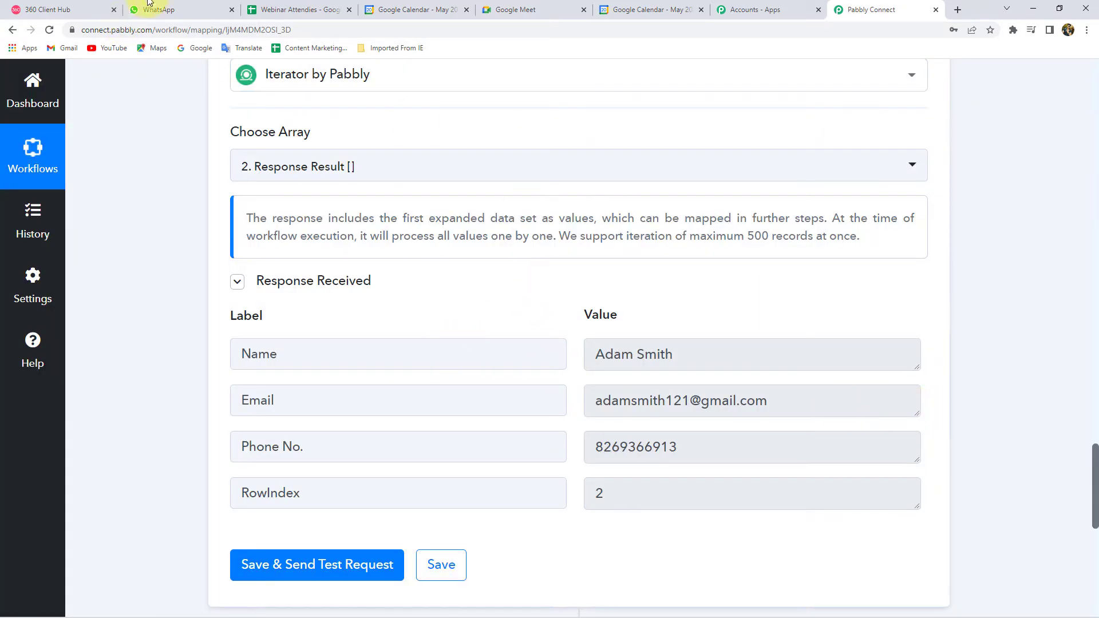
click(338, 9)
scroll(111, 221, up, 3)
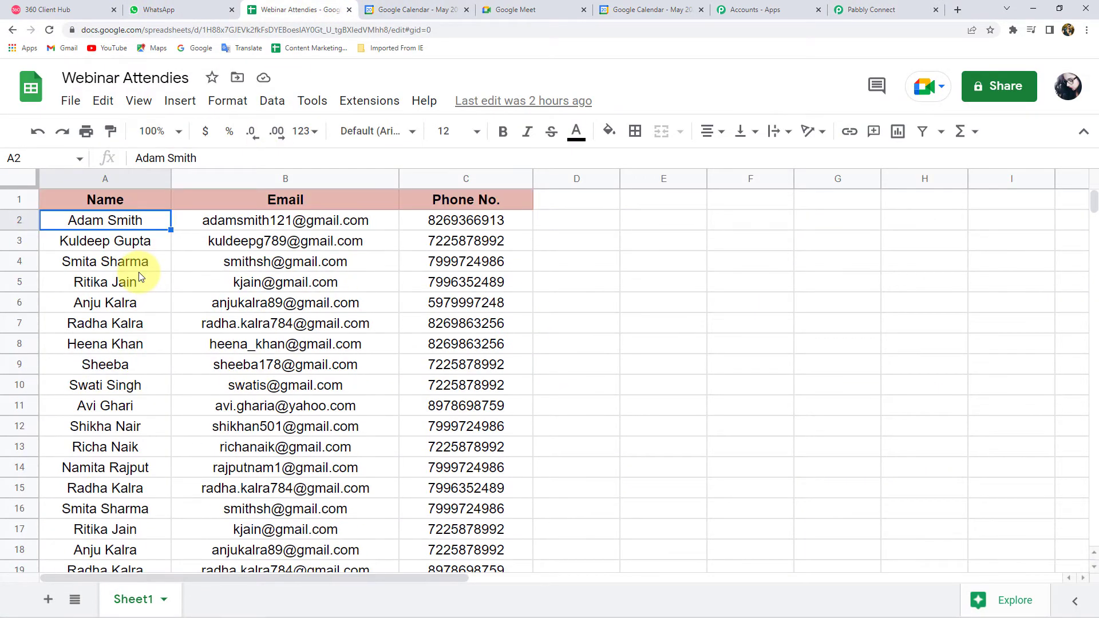
click(887, 10)
drag(596, 361, 710, 401)
drag(359, 389, 454, 346)
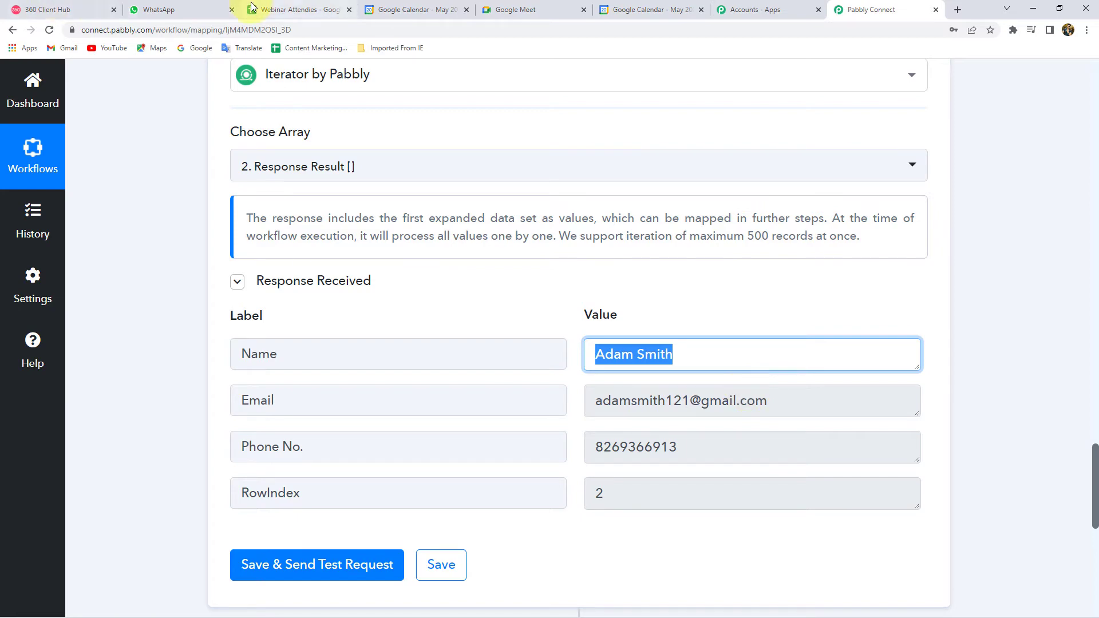
- Look through the remaining attendee rows in the Webinar Attendies sheet and return to the Pabbly Connect workflow
click(298, 10)
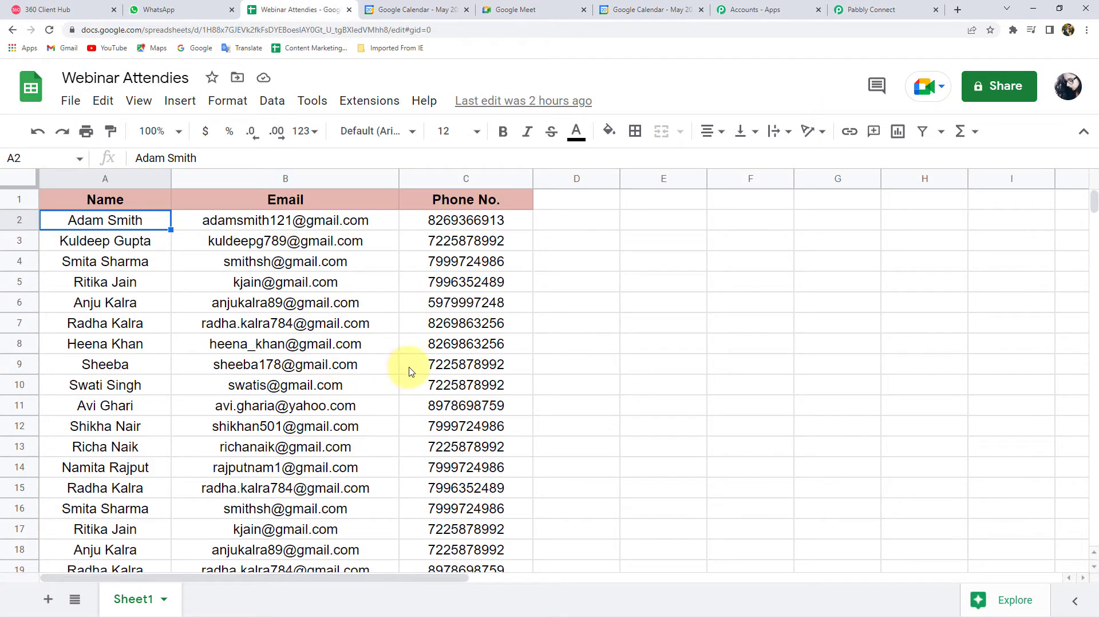
scroll(421, 408, down, 1)
scroll(420, 409, down, 1)
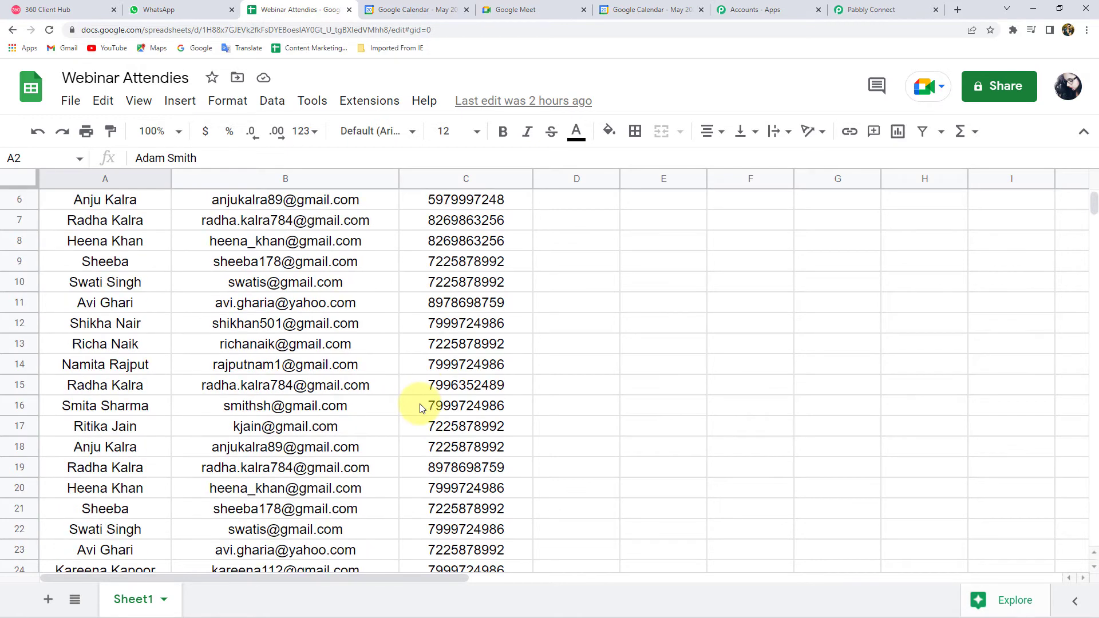
scroll(421, 408, down, 2)
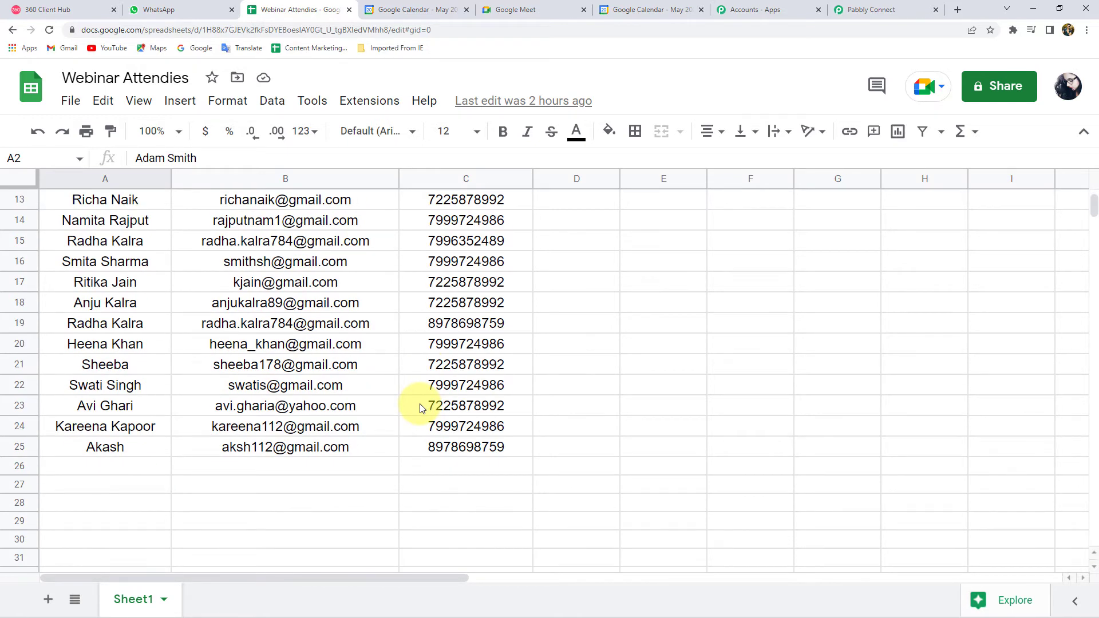
click(876, 11)
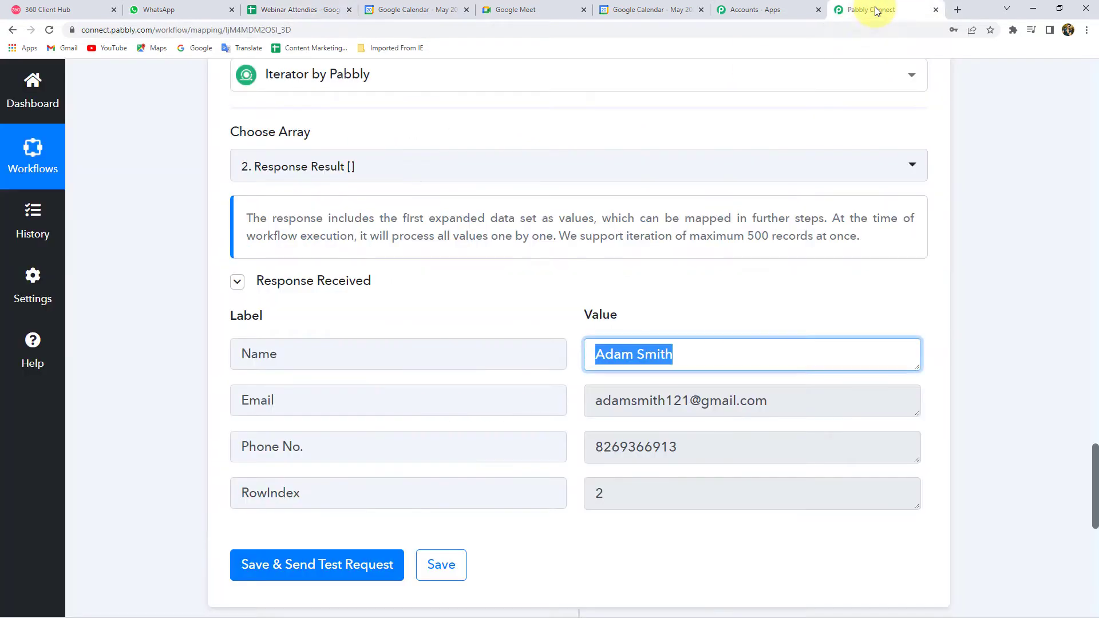
click(746, 316)
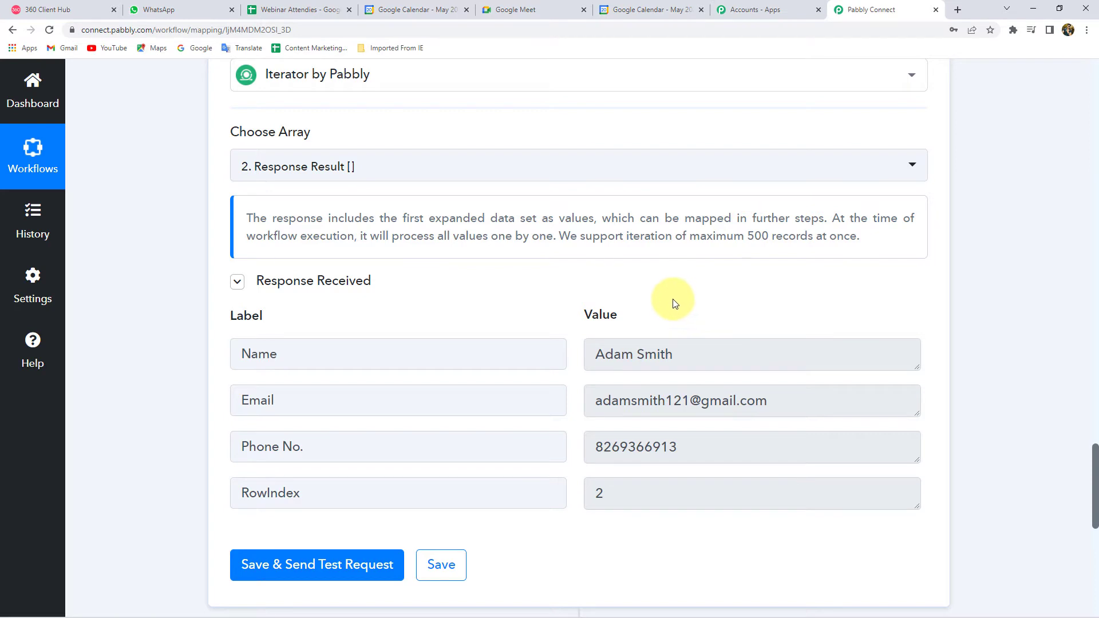
- Find the Start DateTime value in the Google Calendar trigger's received response and examine it
scroll(670, 298, down, 2)
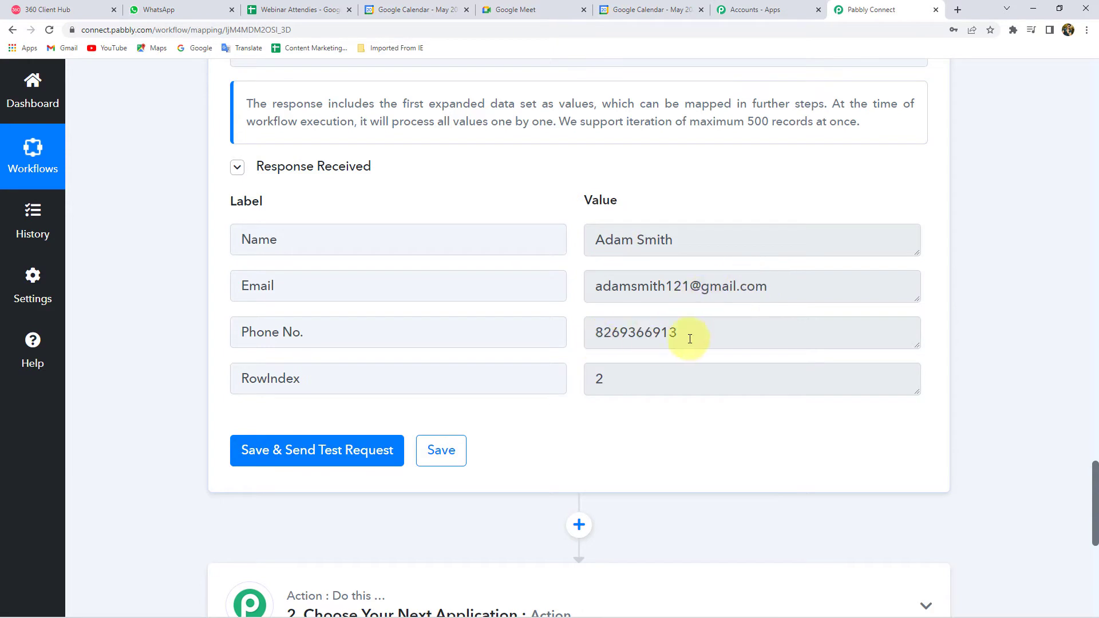
scroll(678, 444, down, 2)
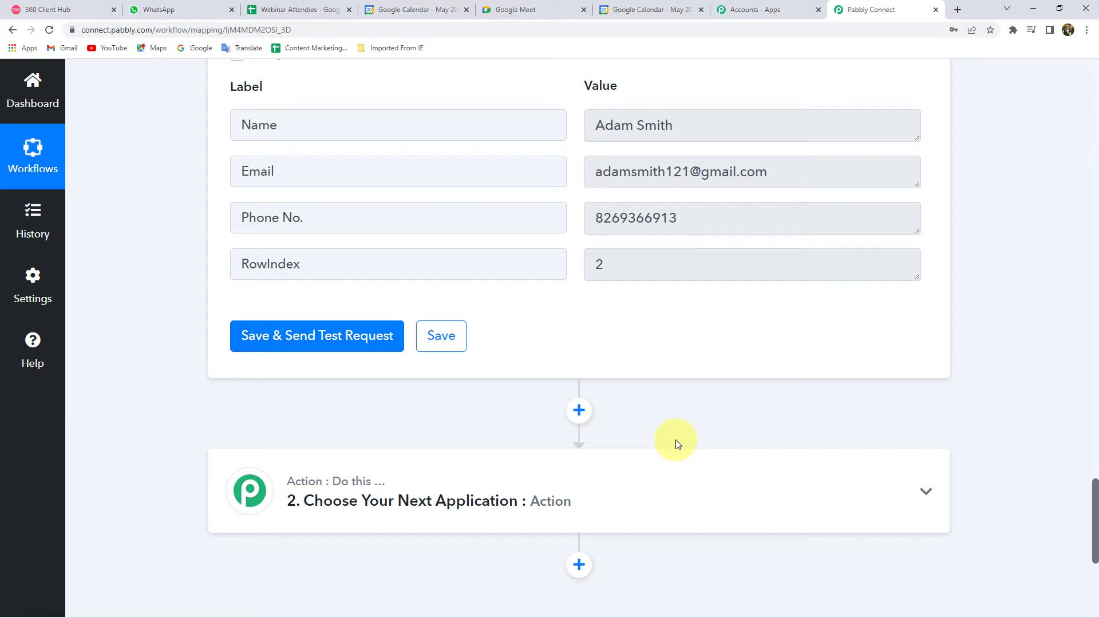
scroll(675, 440, up, 20)
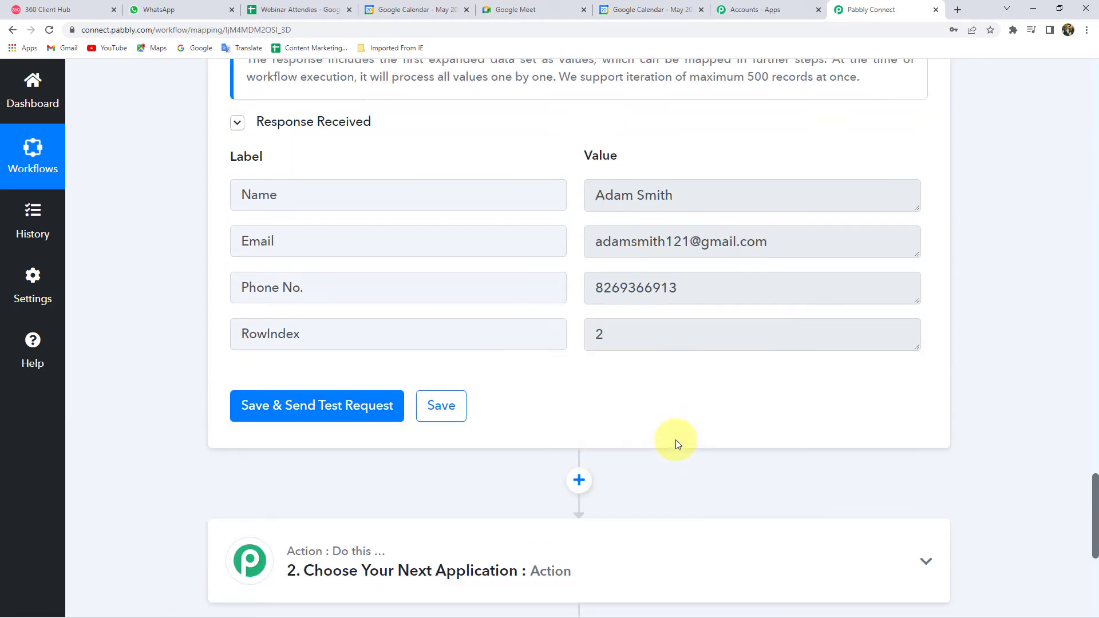
scroll(675, 440, up, 8)
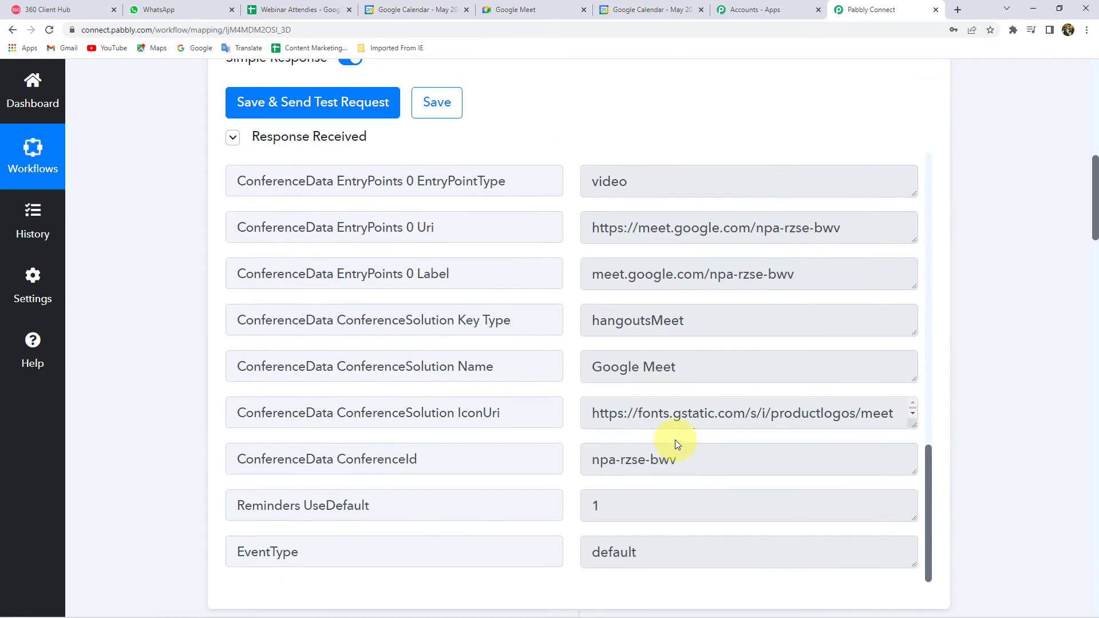
scroll(658, 403, up, 4)
scroll(657, 406, up, 2)
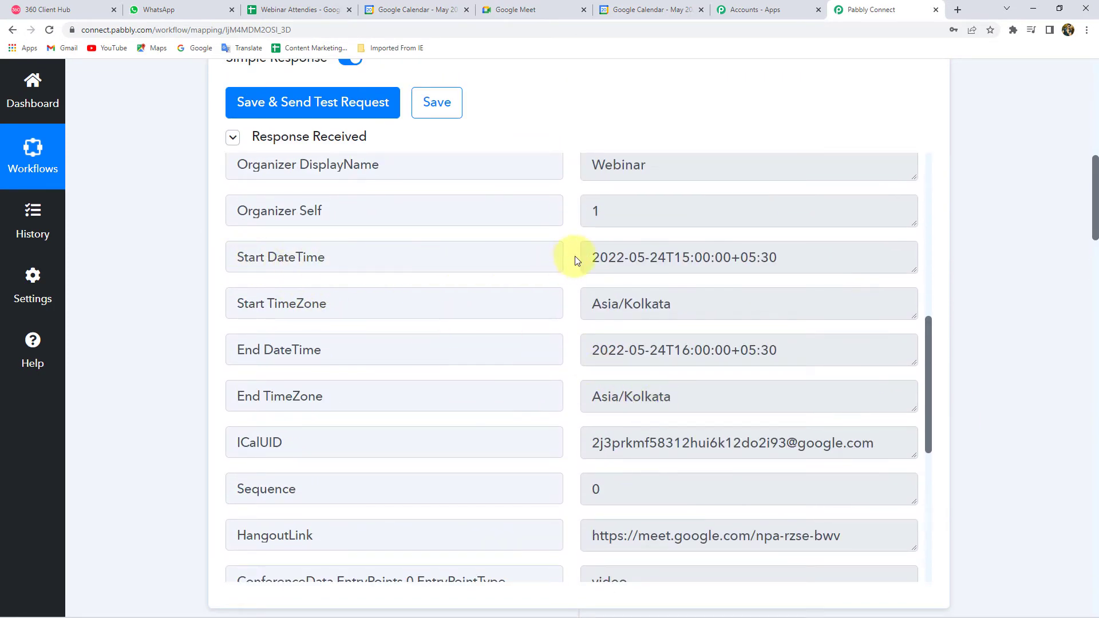
drag(592, 256, 790, 255)
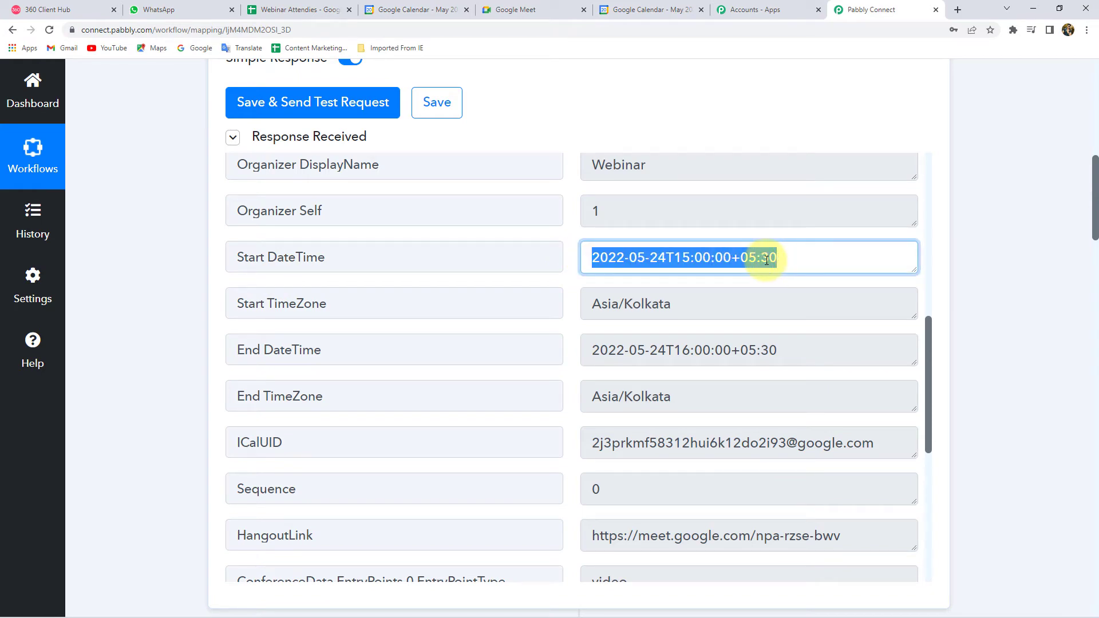
- Add an action step directly after the Iterator and choose Date/Time Formatter by Pabbly as its app
scroll(970, 287, down, 10)
scroll(977, 293, up, 3)
scroll(569, 235, down, 15)
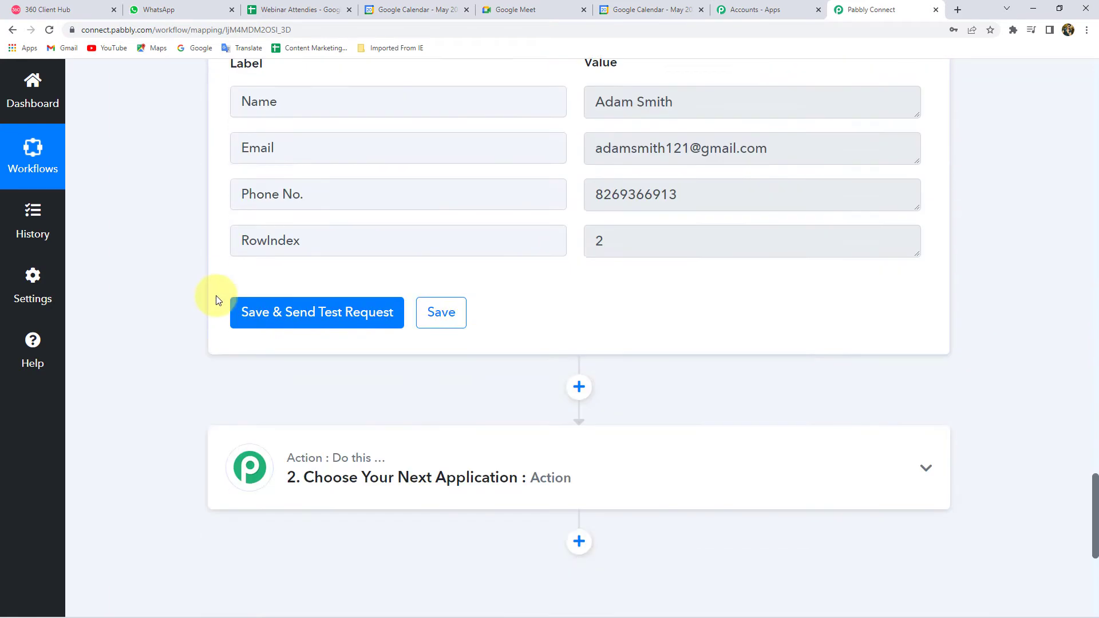
scroll(217, 300, down, 5)
click(579, 68)
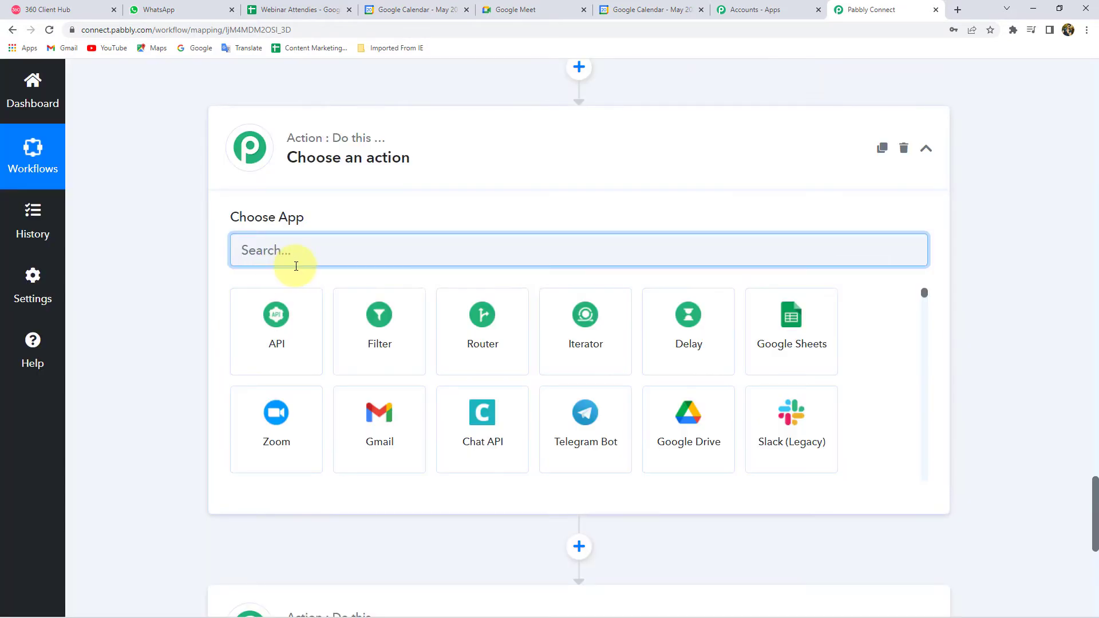
text(date)
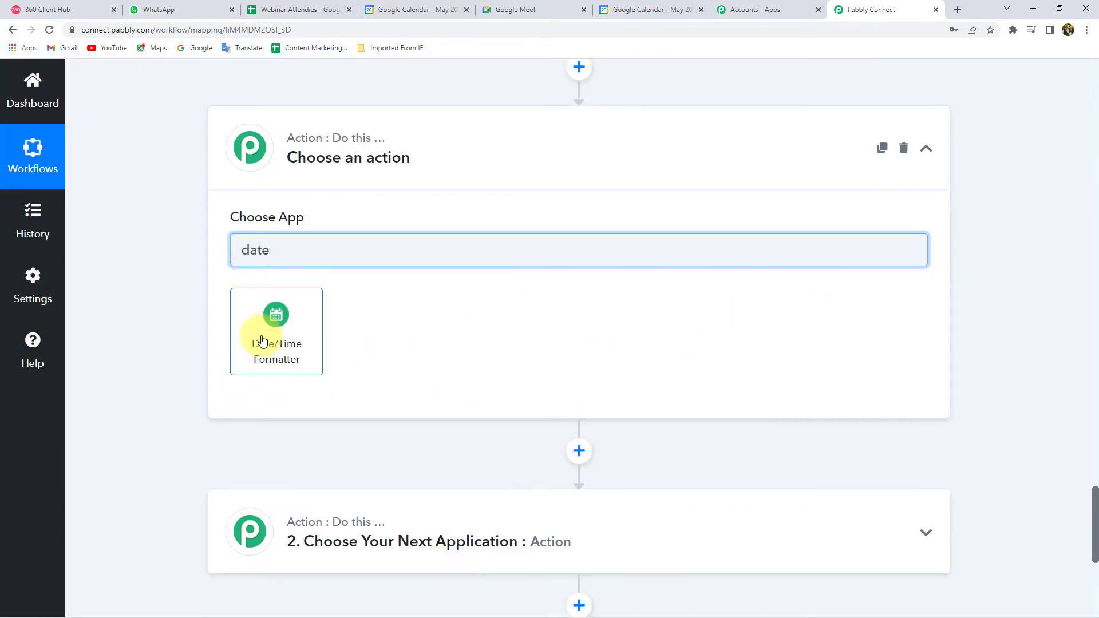
click(269, 337)
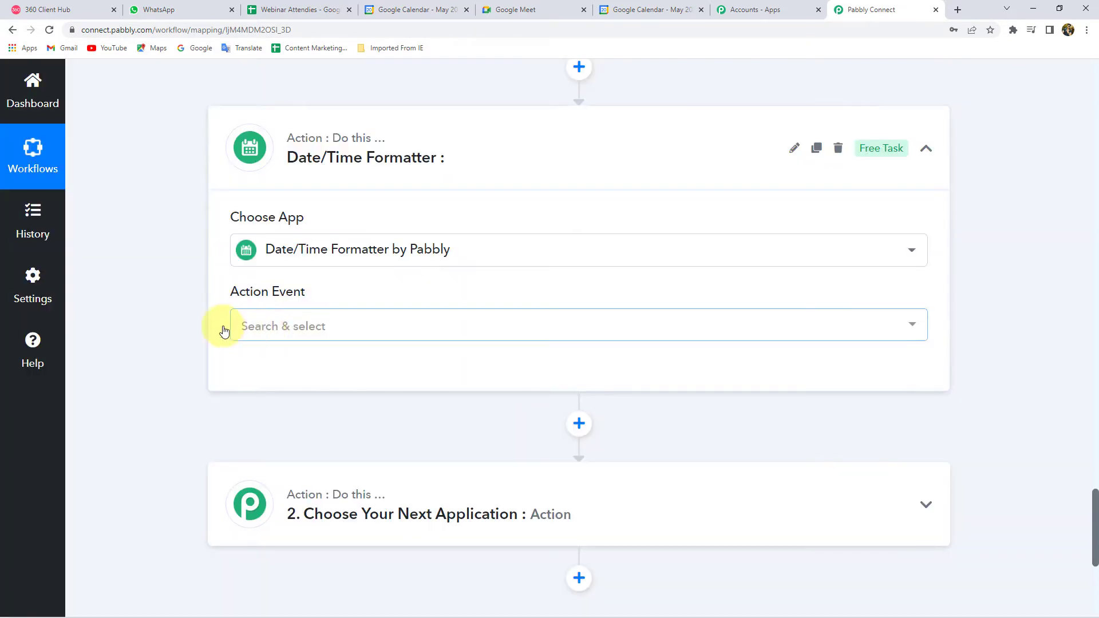
- Set the Date/Time Formatter's action event to Add/Subtract Time and connect it
click(254, 331)
scroll(135, 290, down, 2)
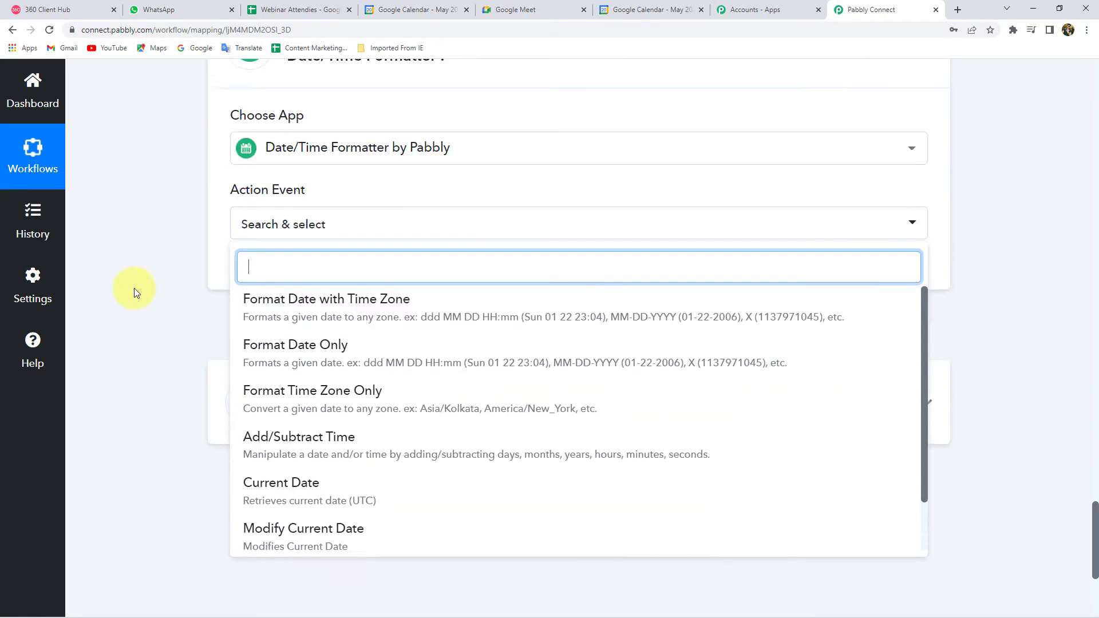
click(299, 438)
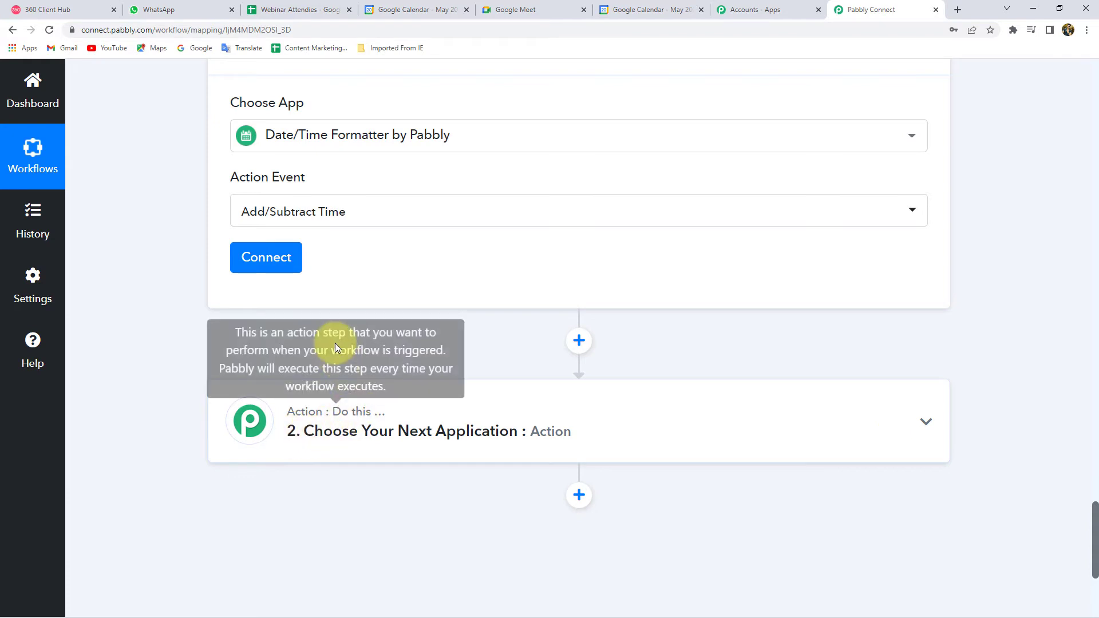
click(270, 262)
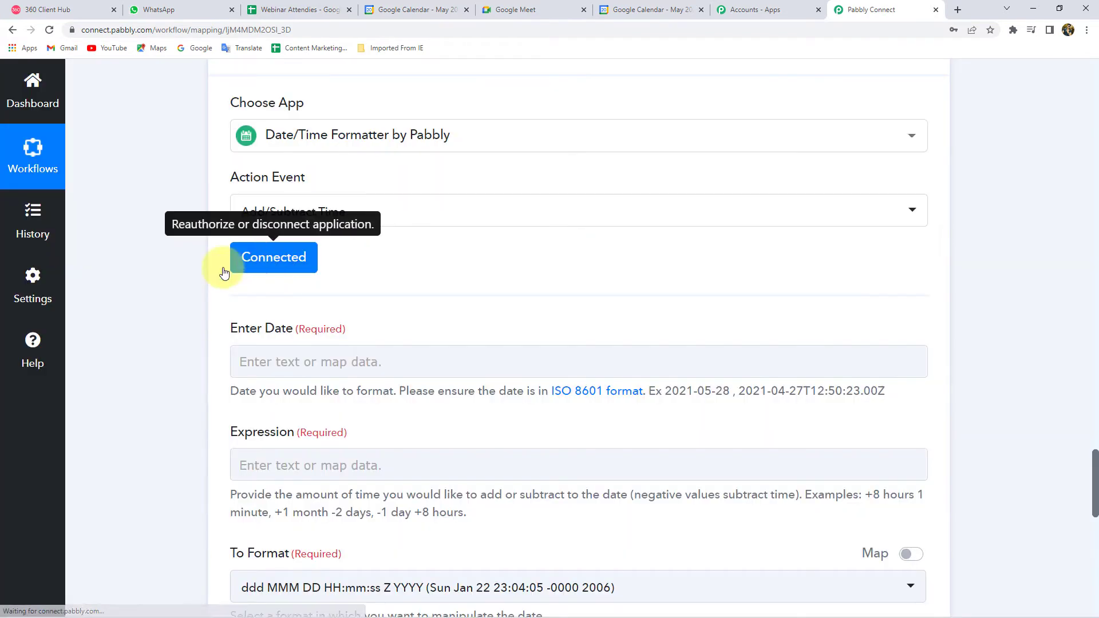
- Review the formatter's Enter Date field against the calendar event's Start DateTime value in the trigger response
scroll(179, 277, down, 3)
click(282, 251)
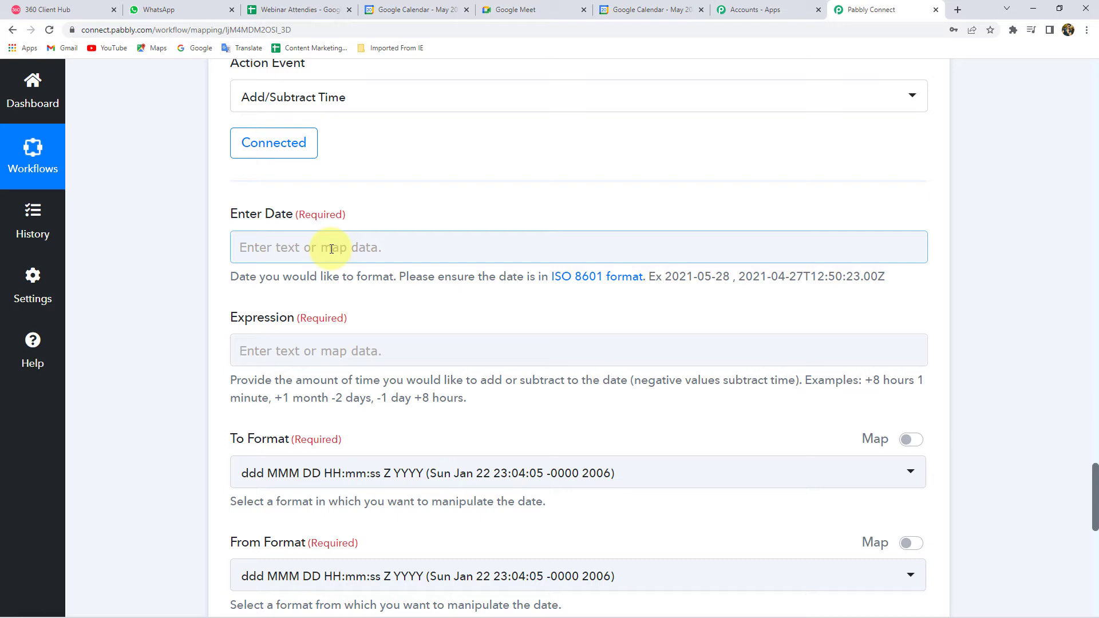
click(216, 217)
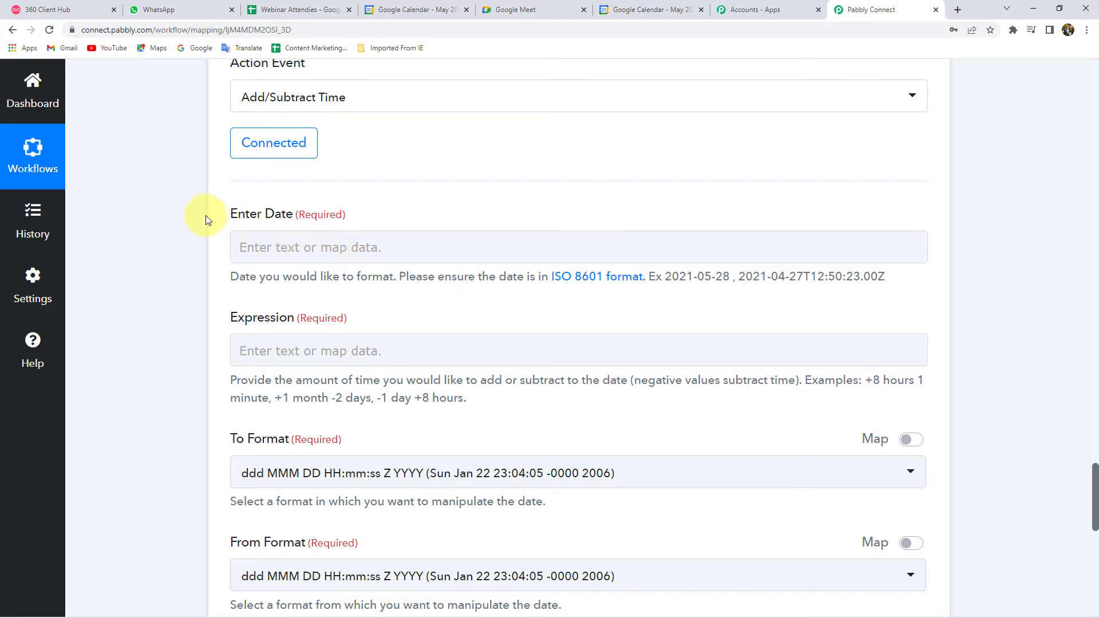
scroll(192, 190, up, 20)
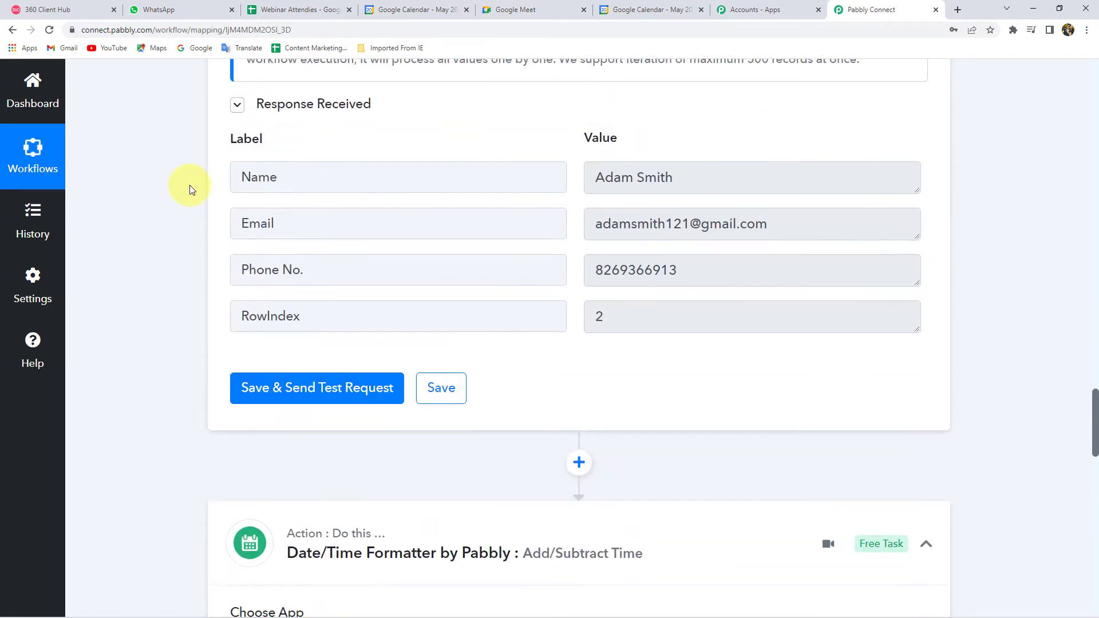
scroll(187, 193, up, 10)
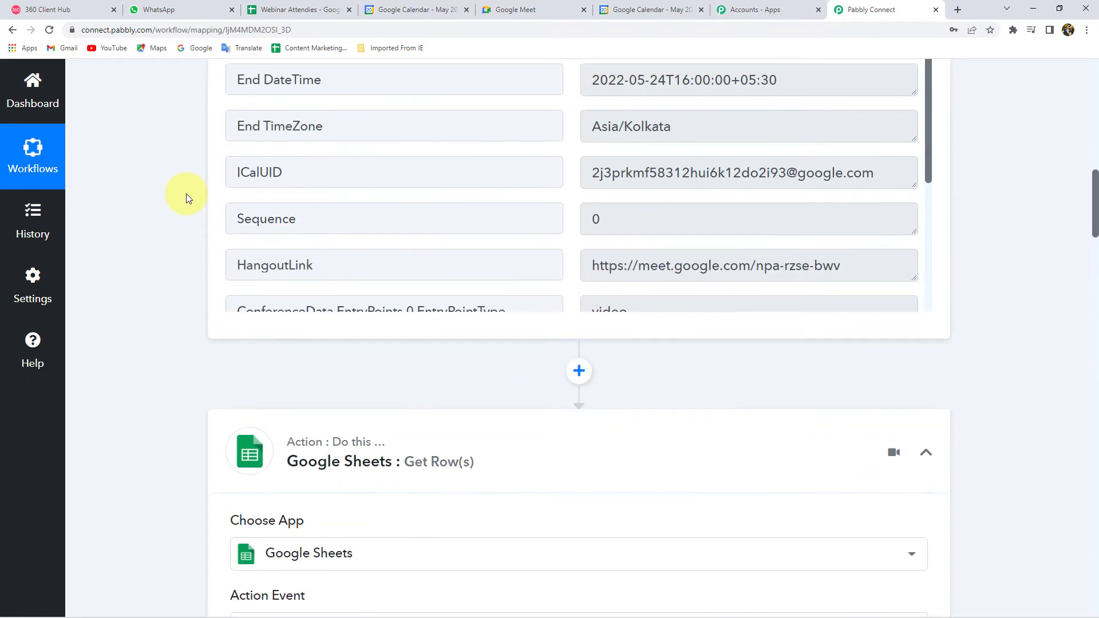
triple_click(830, 143)
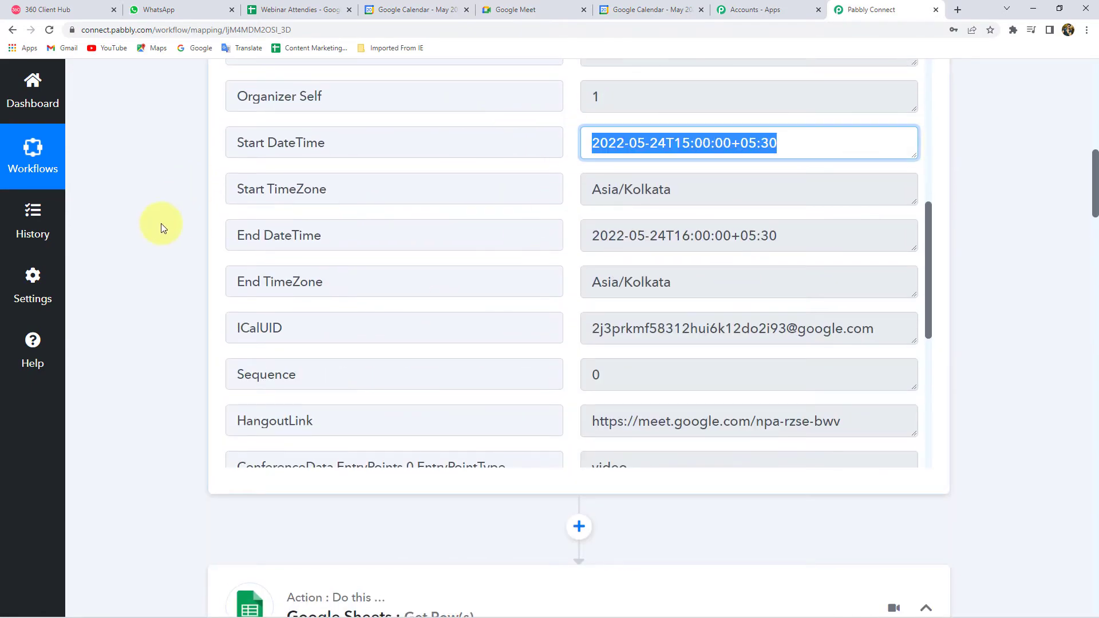
scroll(129, 232, down, 20)
scroll(133, 237, down, 10)
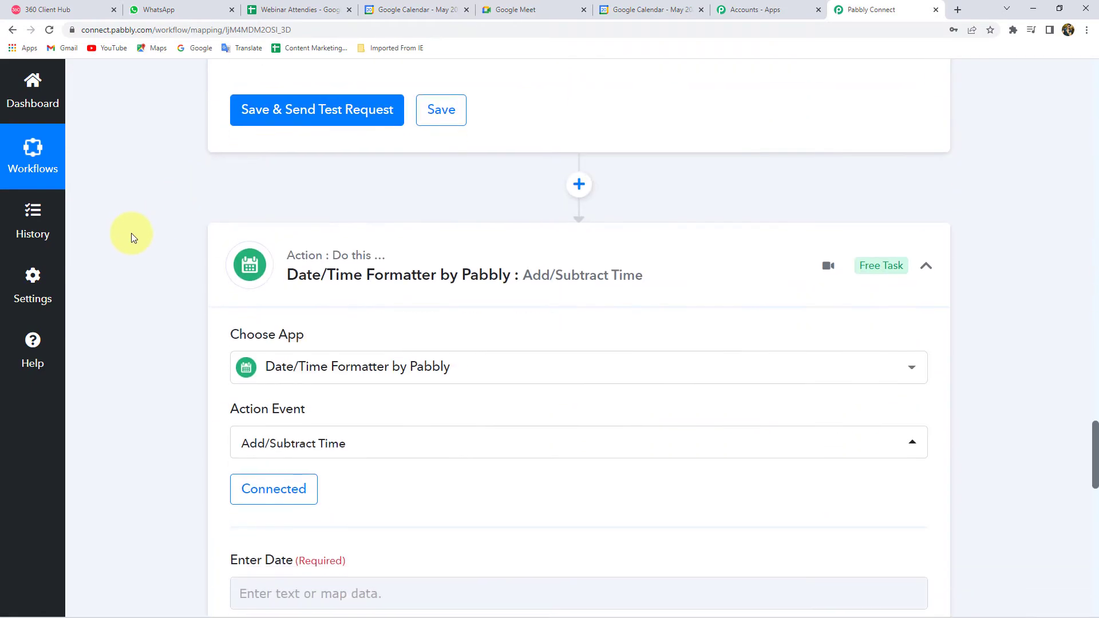
scroll(131, 232, up, 1)
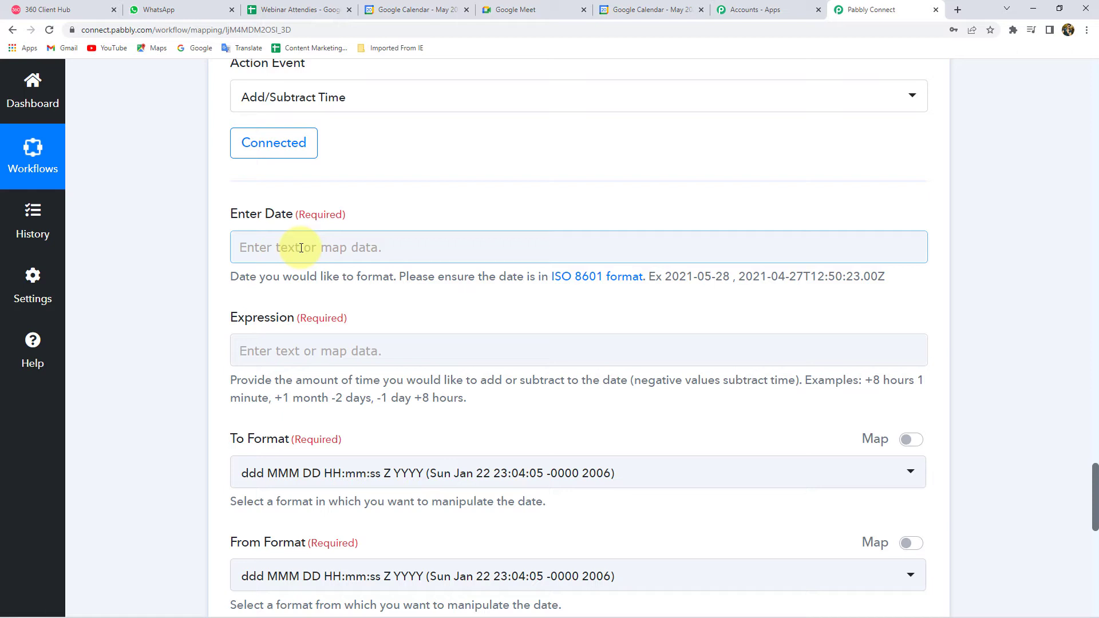
- Map Start DateTime from the Google Calendar New Event step into the formatter's Enter Date field
click(301, 248)
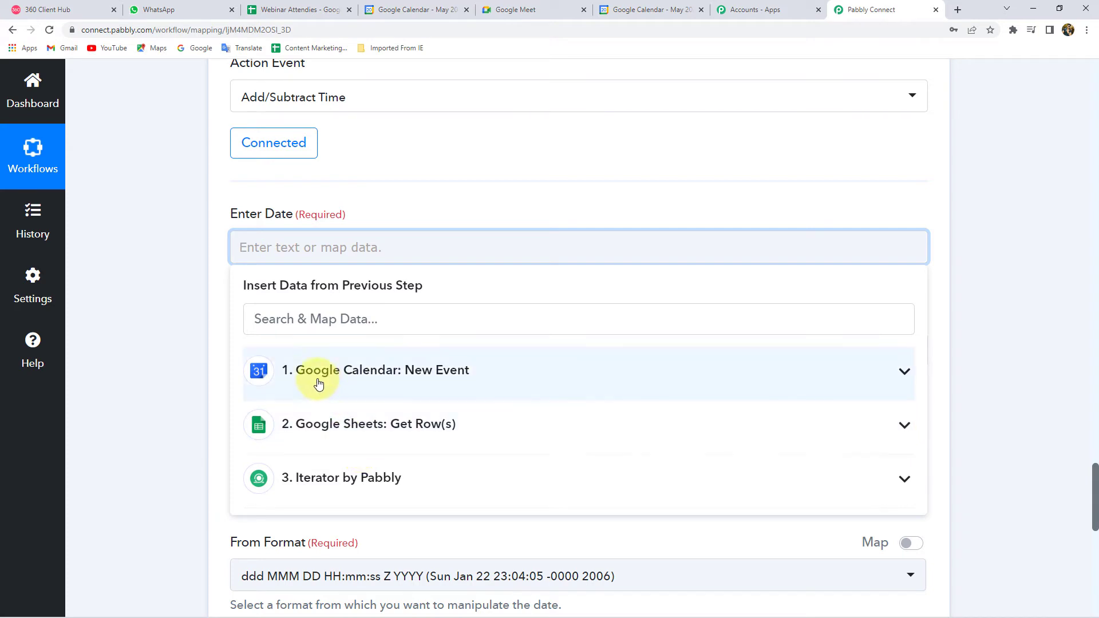
click(361, 381)
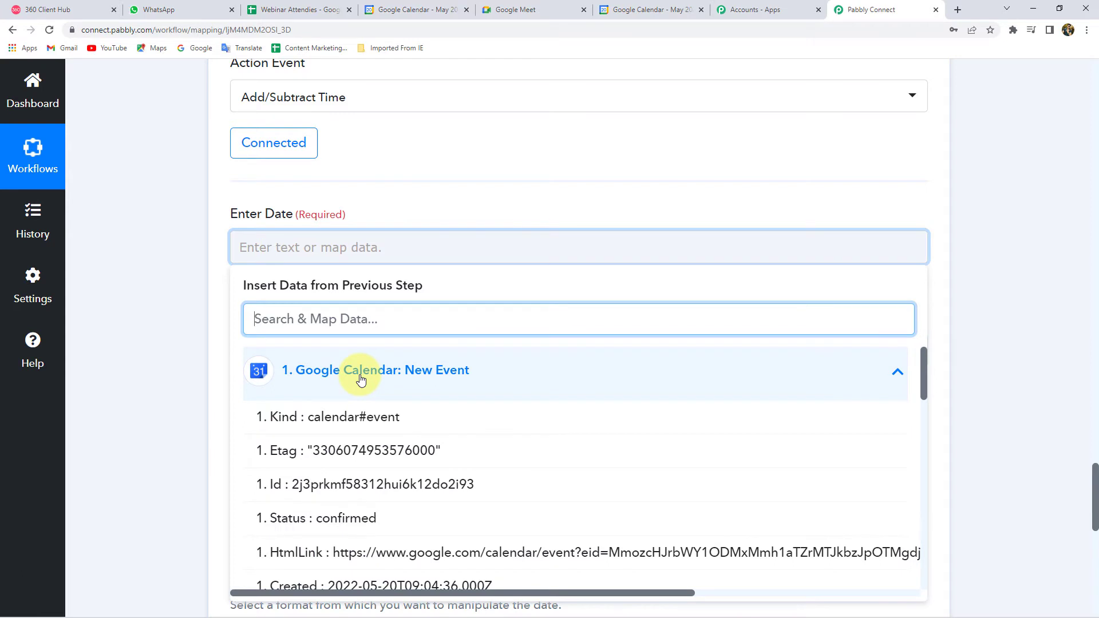
scroll(115, 298, down, 1)
scroll(430, 466, down, 2)
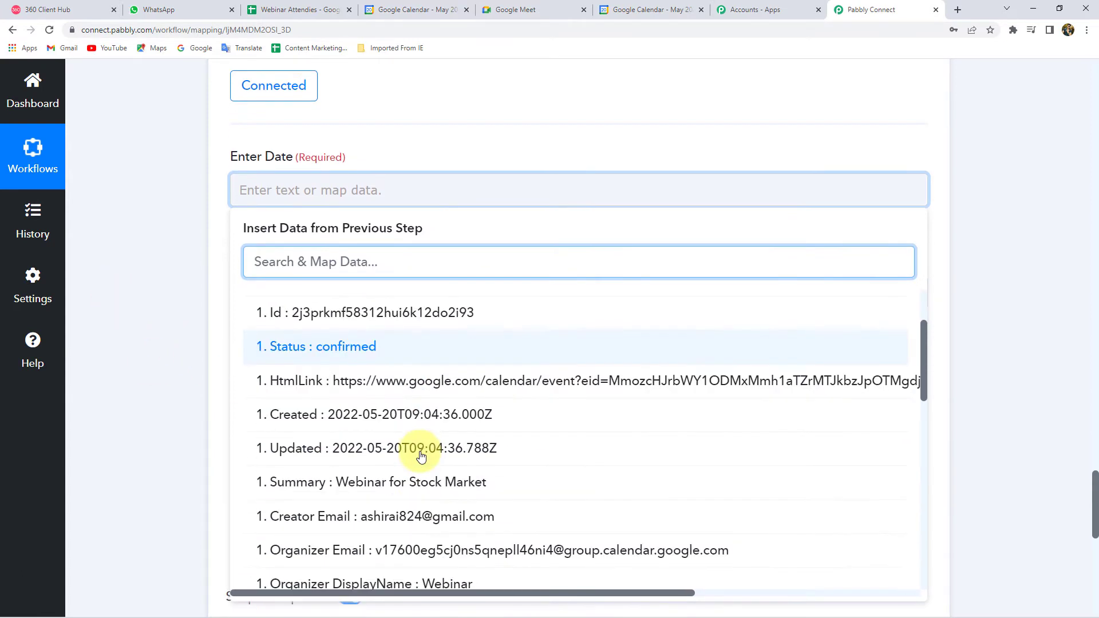
scroll(421, 456, down, 2)
scroll(421, 456, down, 2)
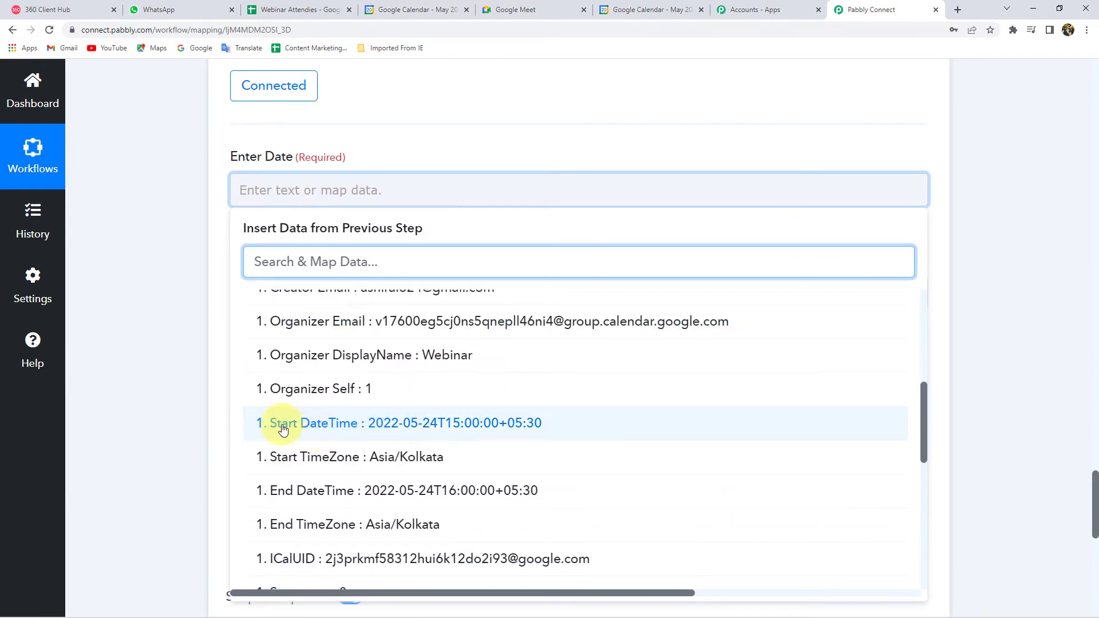
click(361, 424)
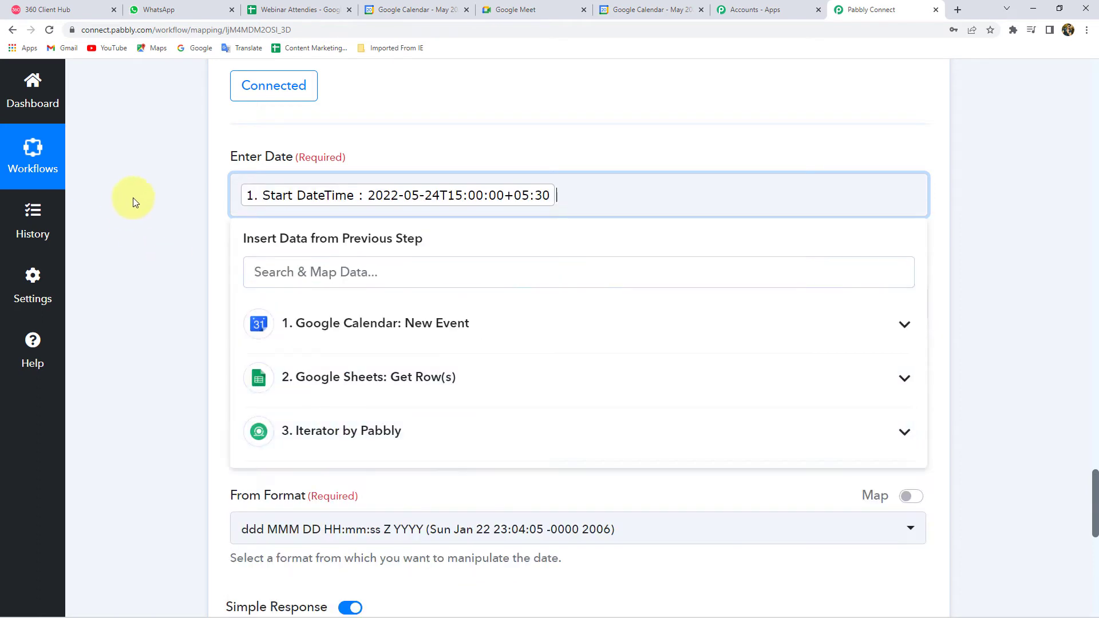
click(138, 224)
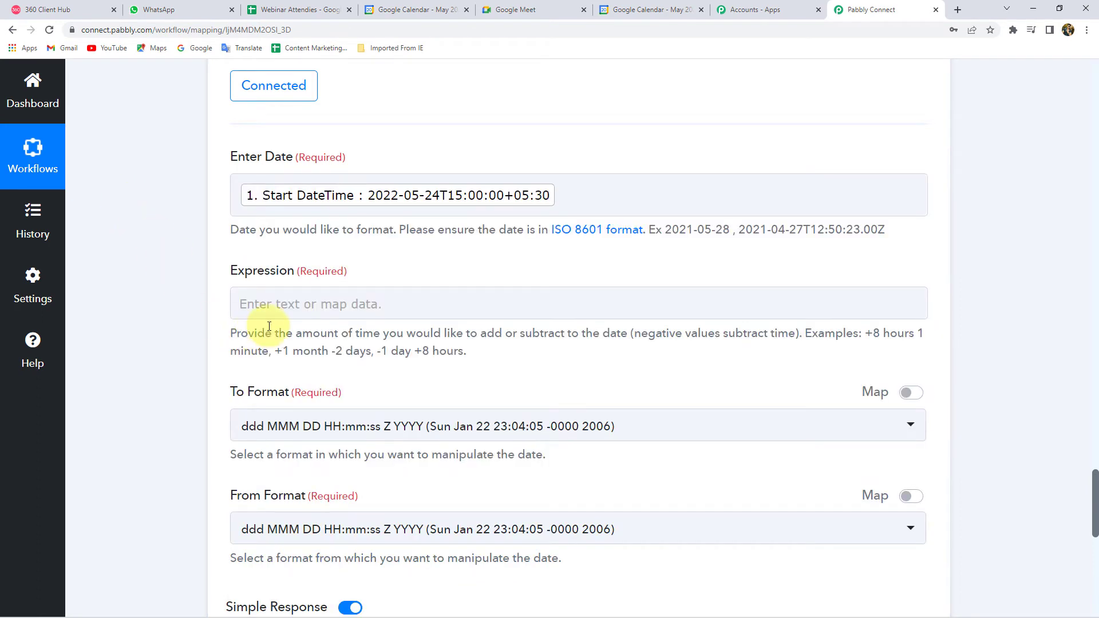
- Set the Date/Time Formatter's Expression to -15 minute, without a space after the minus sign
click(332, 312)
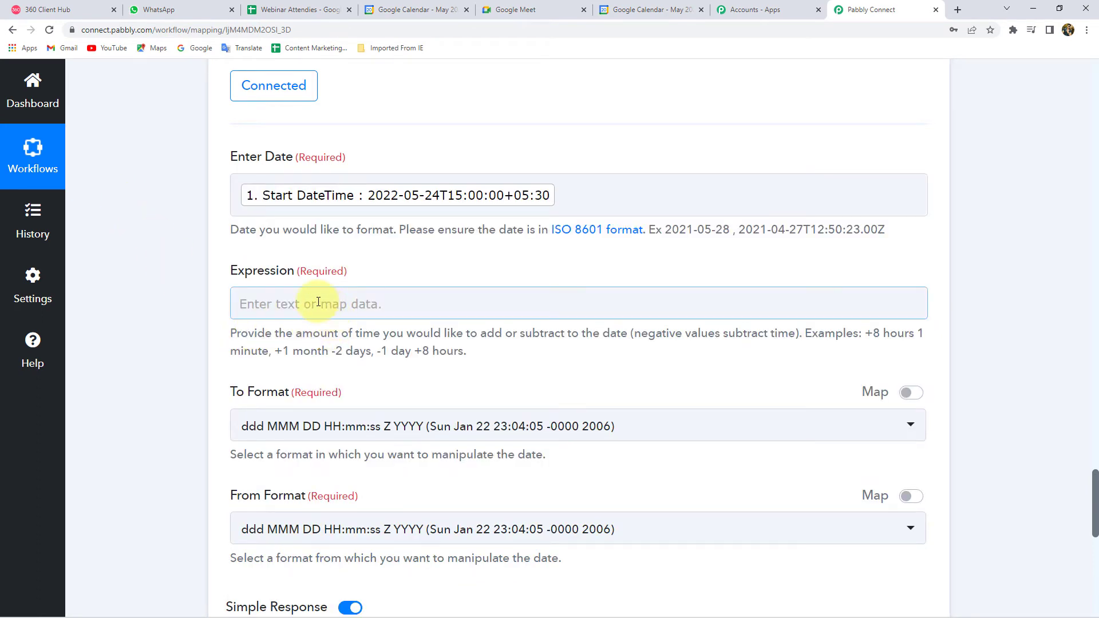
click(318, 303)
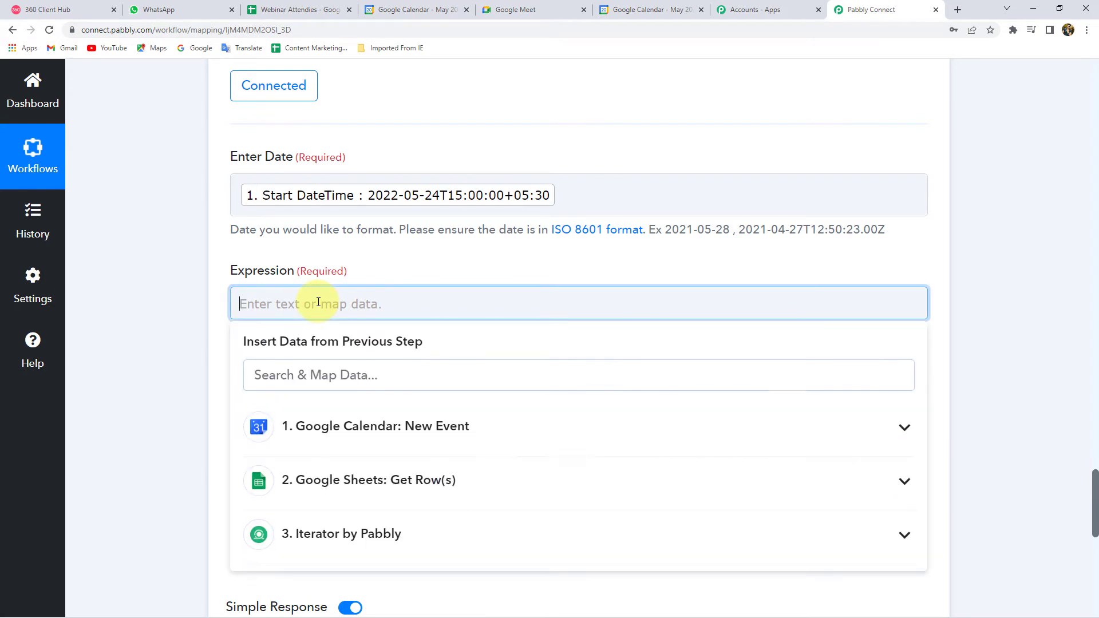
text(- 15 minu)
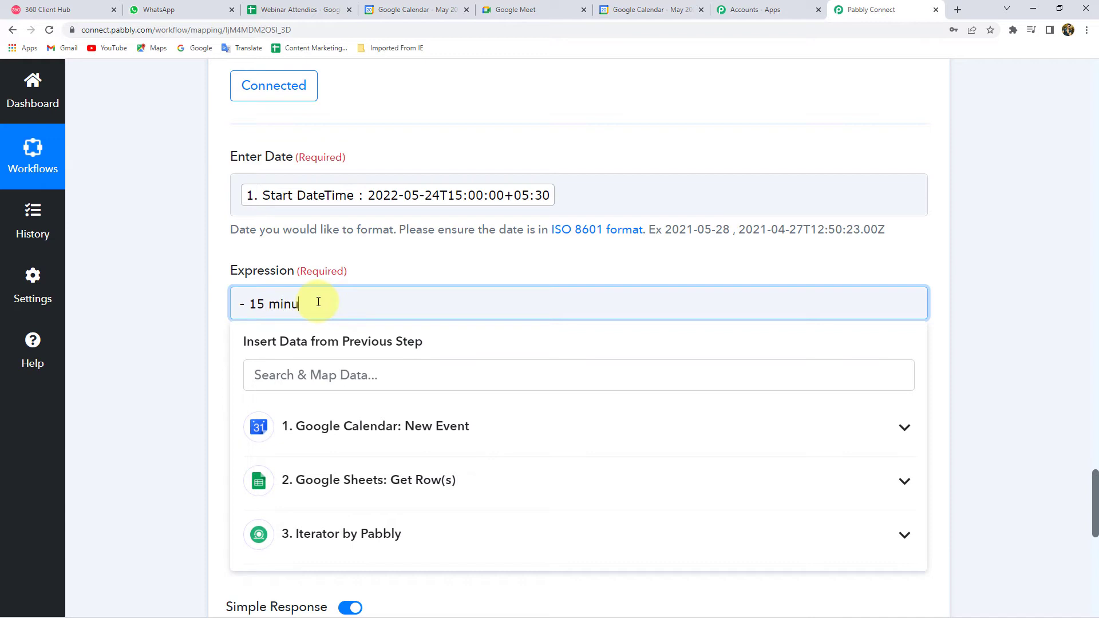
text(tes)
click(178, 318)
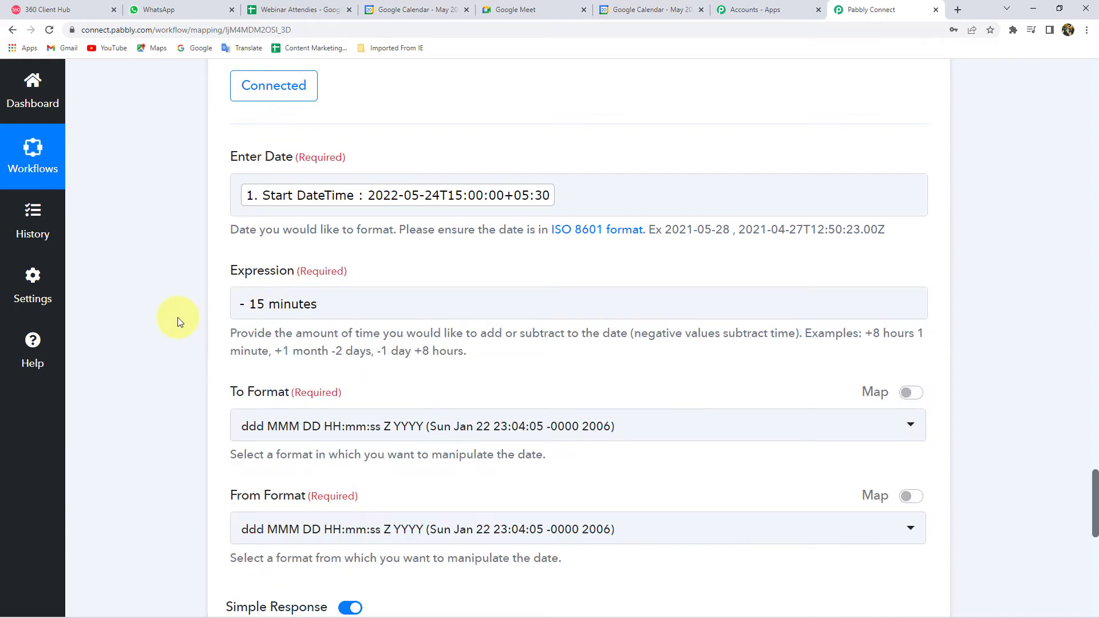
click(332, 298)
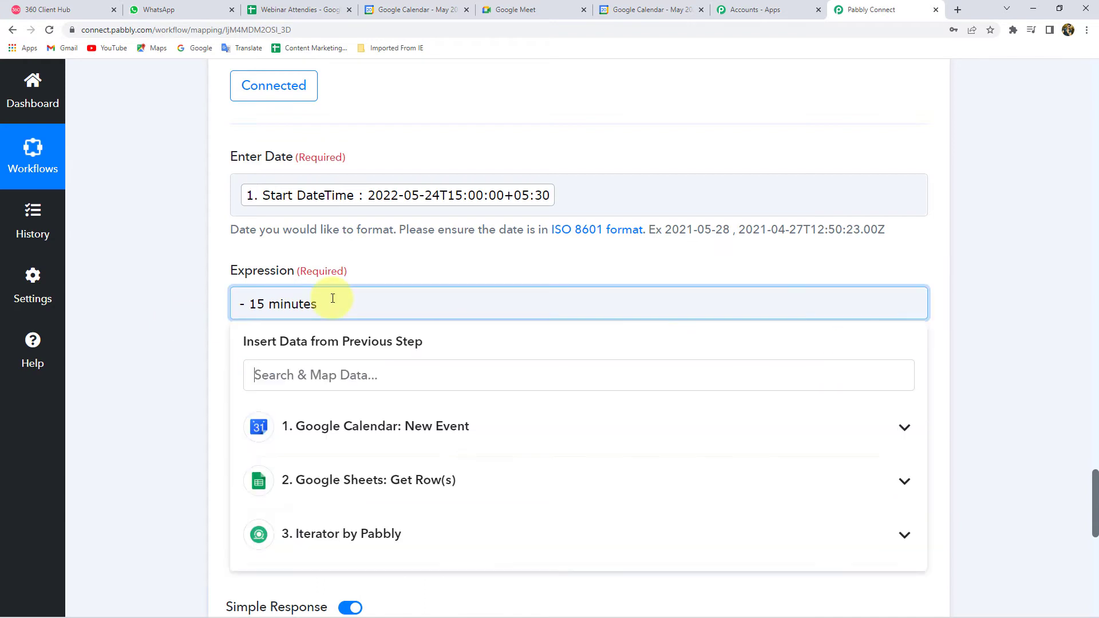
click(115, 349)
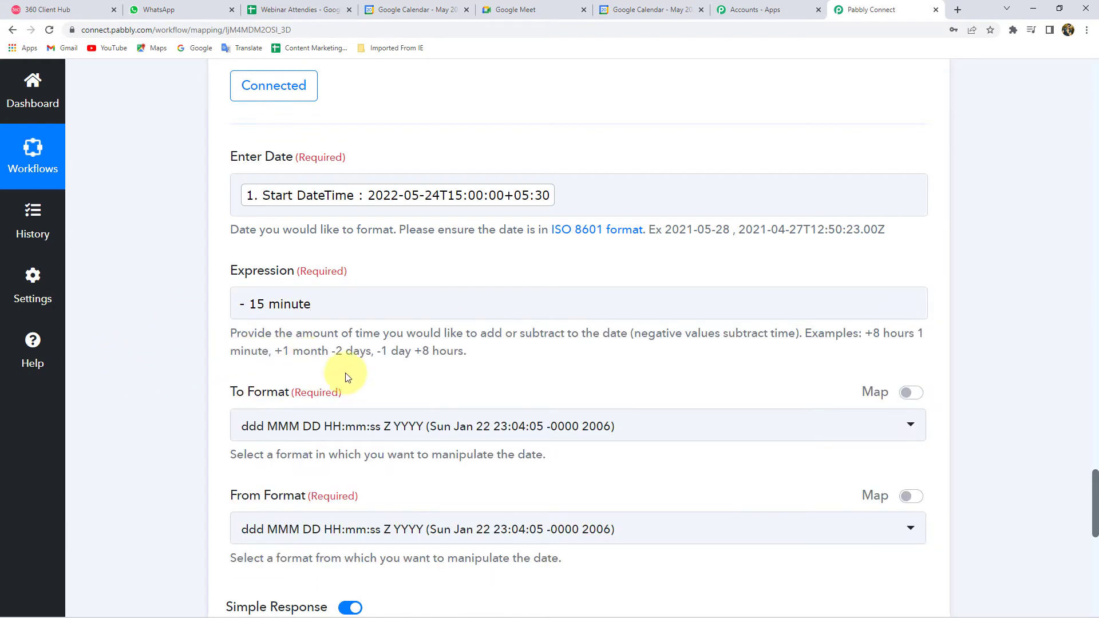
scroll(190, 311, down, 1)
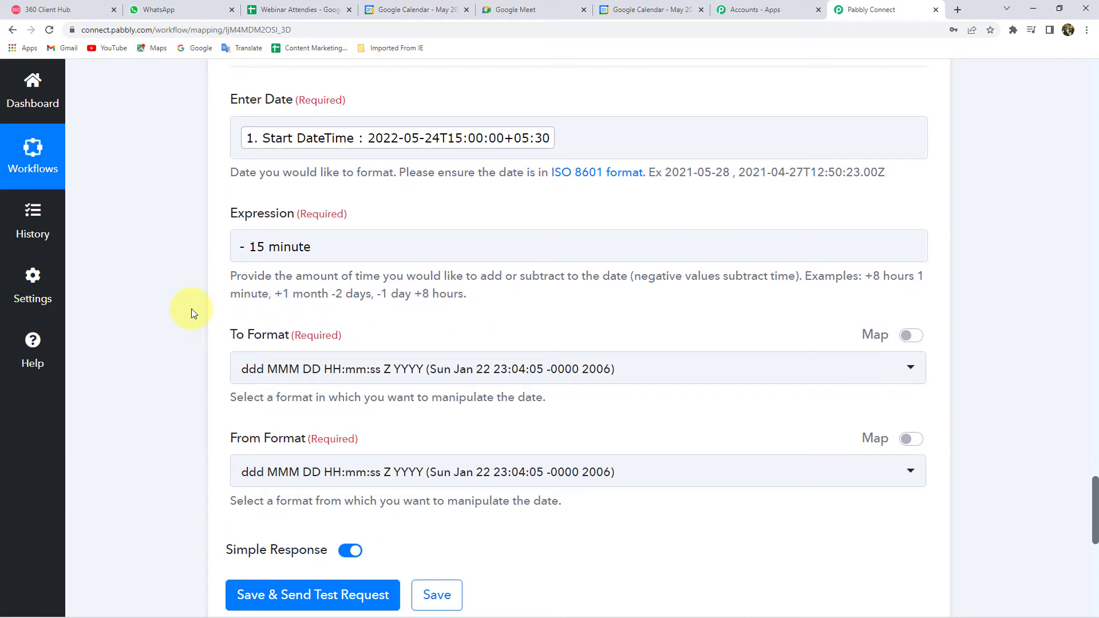
scroll(192, 308, down, 1)
click(253, 191)
key(BackSpace)
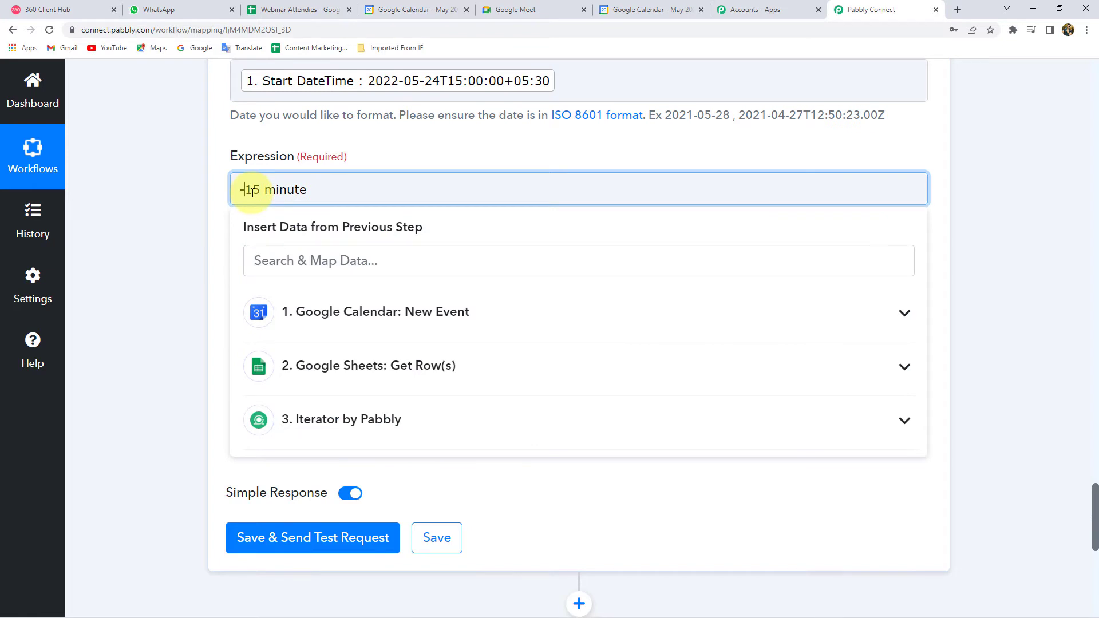
click(180, 218)
scroll(180, 217, down, 1)
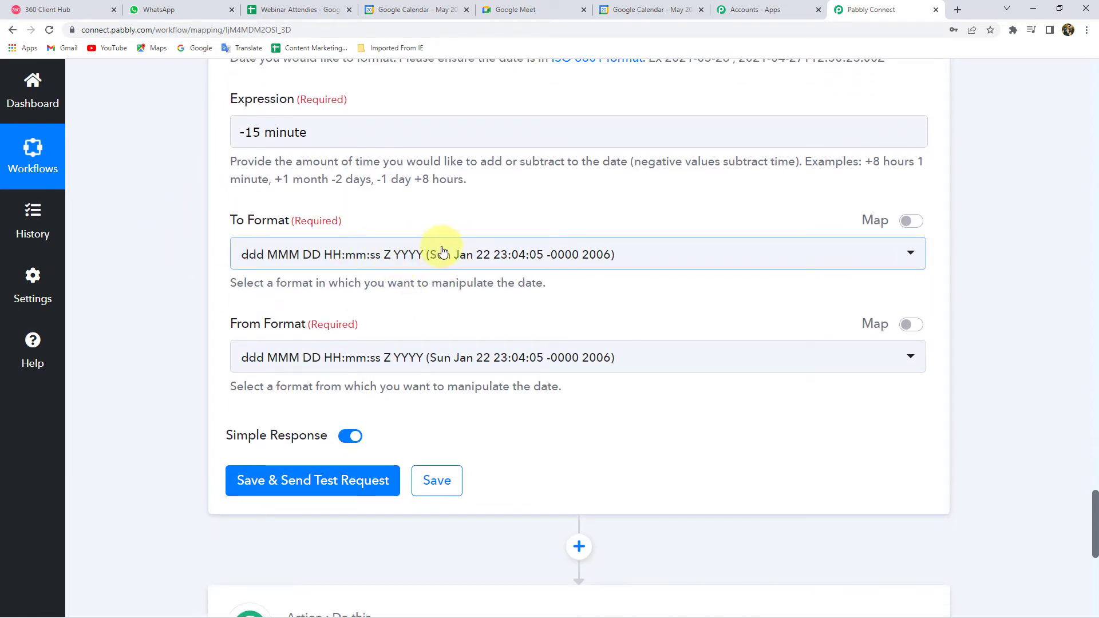
click(386, 257)
scroll(295, 395, down, 3)
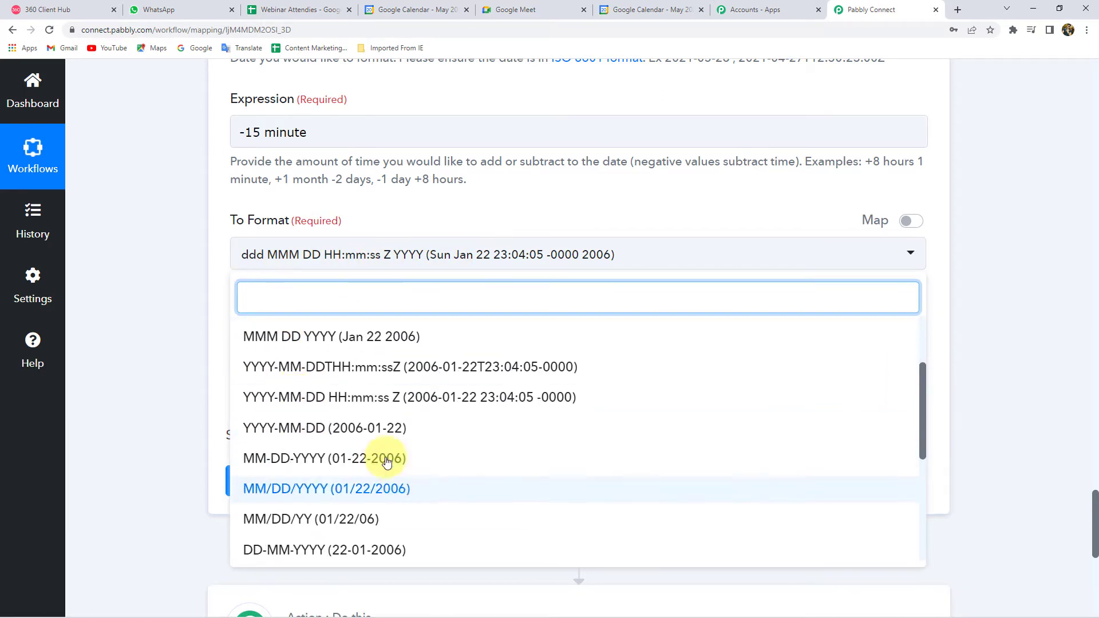
scroll(368, 441, up, 3)
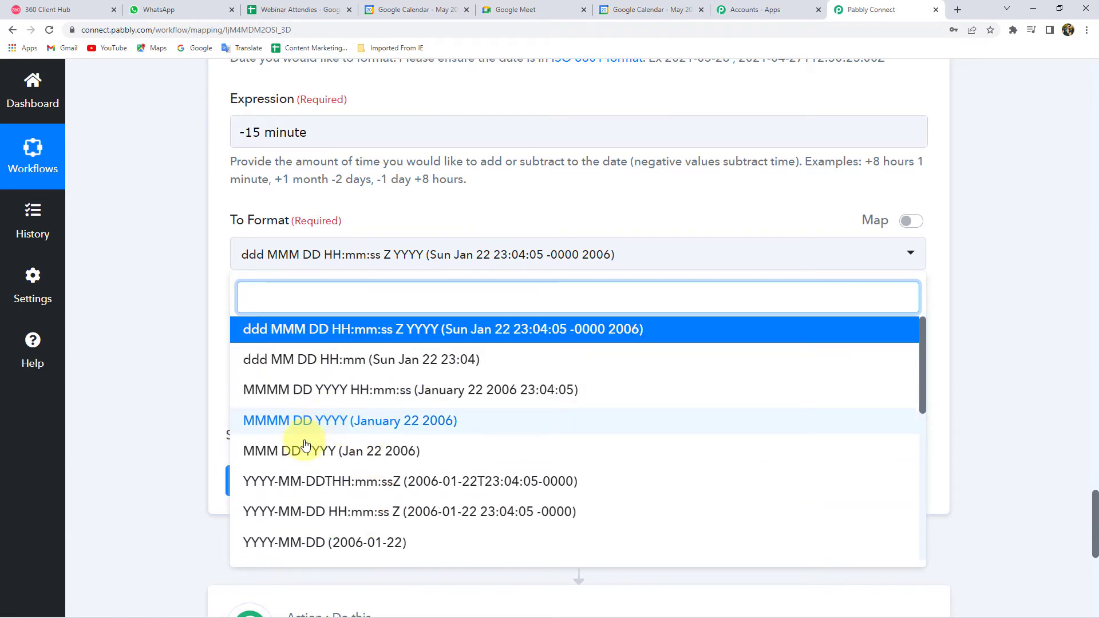
scroll(286, 418, up, 1)
scroll(146, 365, down, 1)
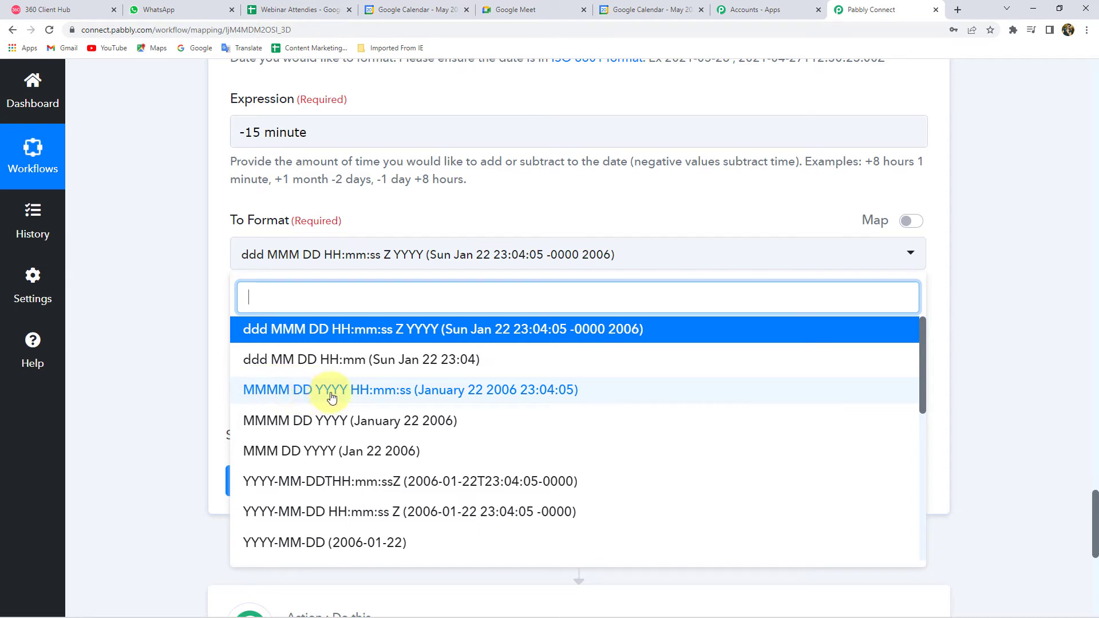
scroll(298, 396, up, 1)
scroll(275, 395, down, 3)
scroll(108, 412, down, 2)
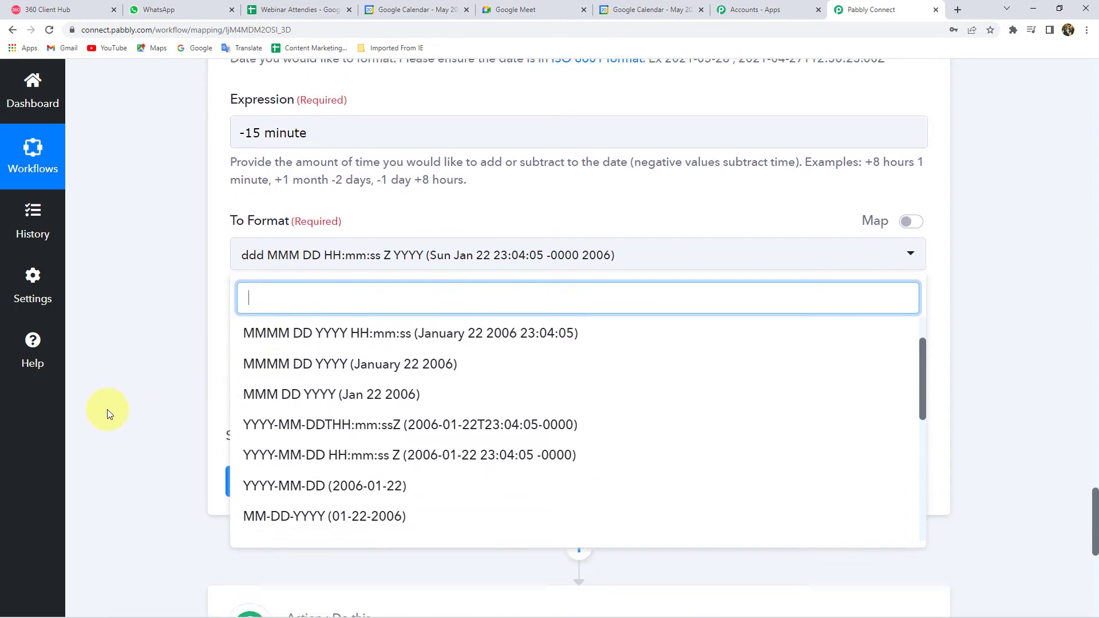
scroll(328, 402, down, 5)
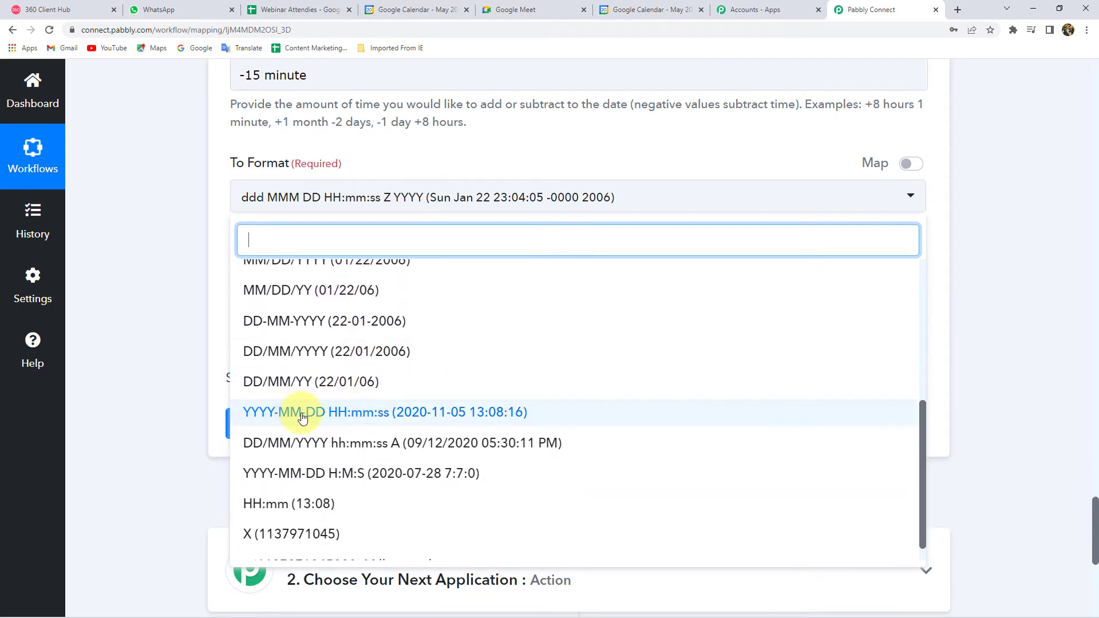
click(414, 413)
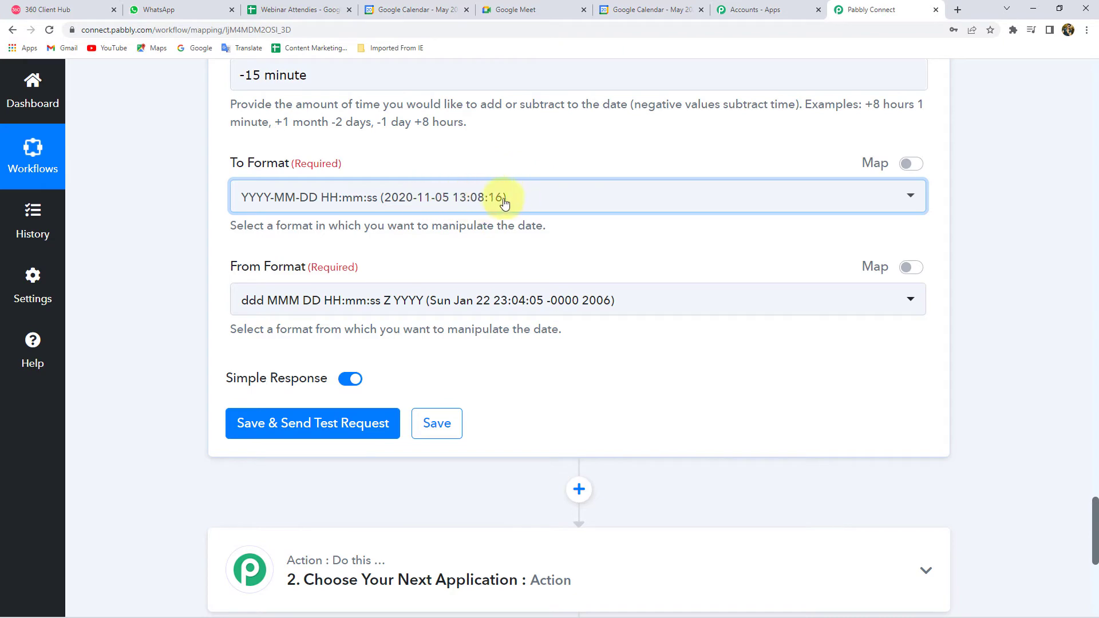
- Set the From Format to YYYY-MM-DDTHH:mm:ssZ, matching the mapped start date, and save and send the formatter's test request
scroll(189, 249, down, 2)
scroll(181, 250, up, 6)
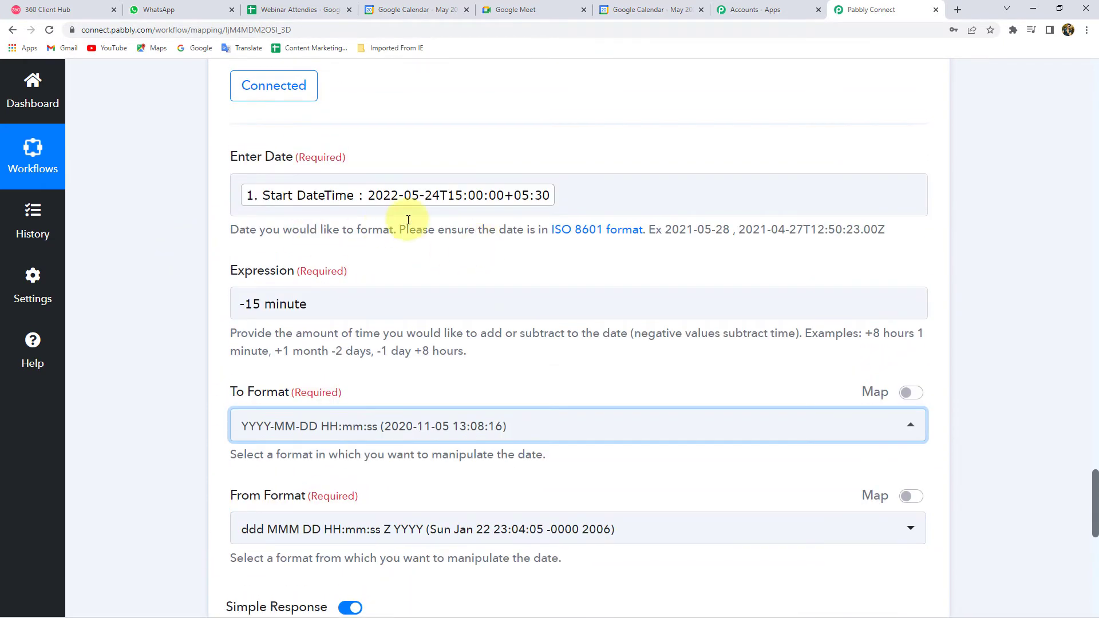
click(564, 202)
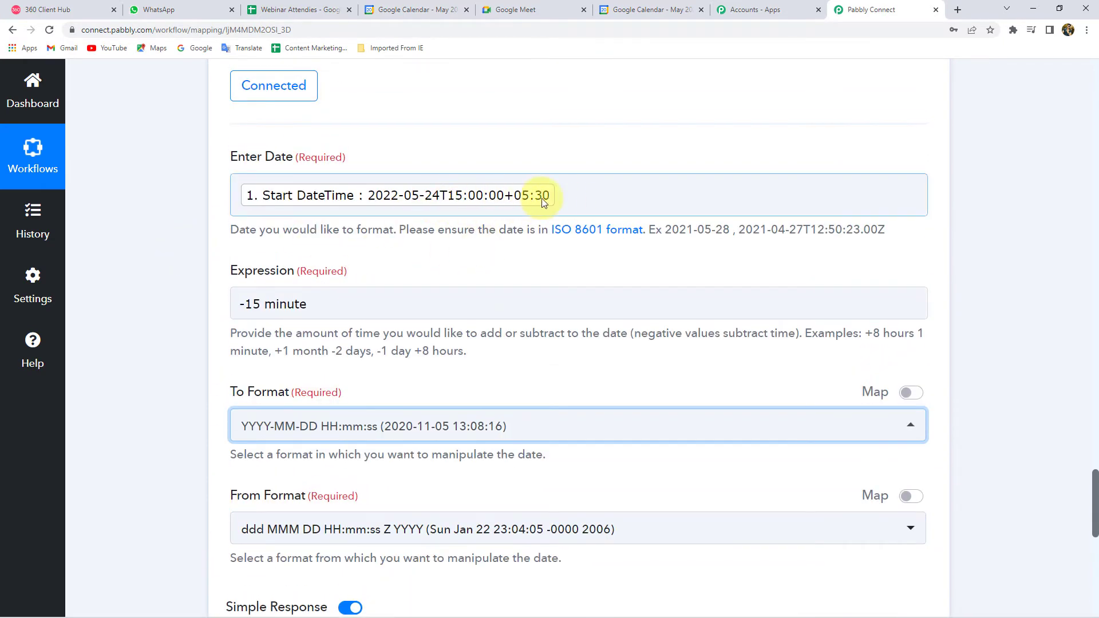
scroll(452, 319, down, 3)
click(407, 352)
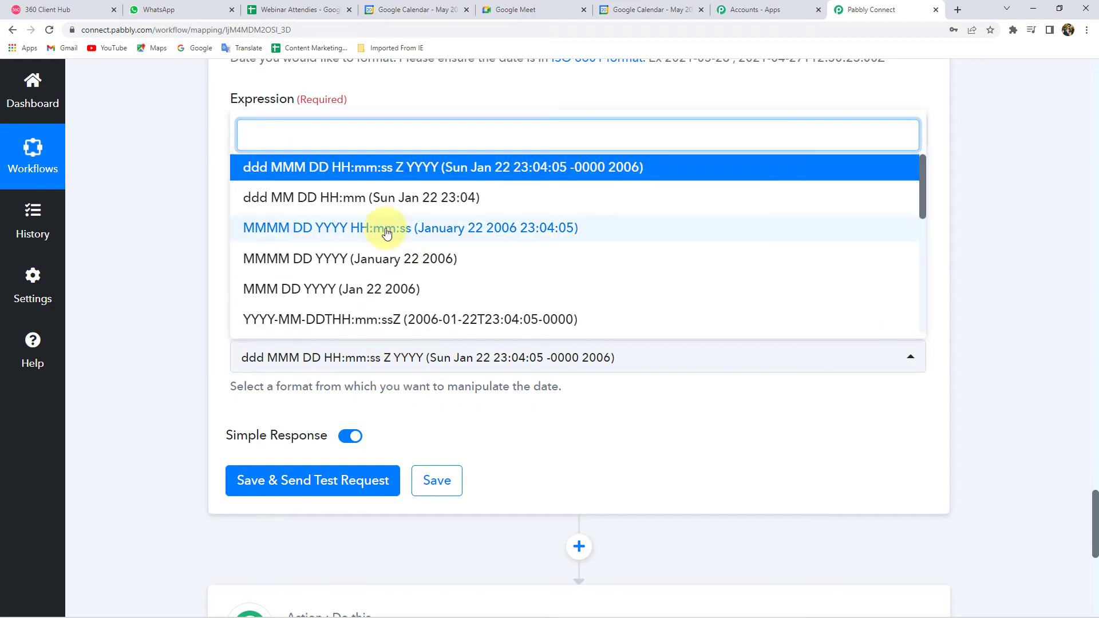
scroll(387, 232, up, 2)
scroll(400, 255, down, 1)
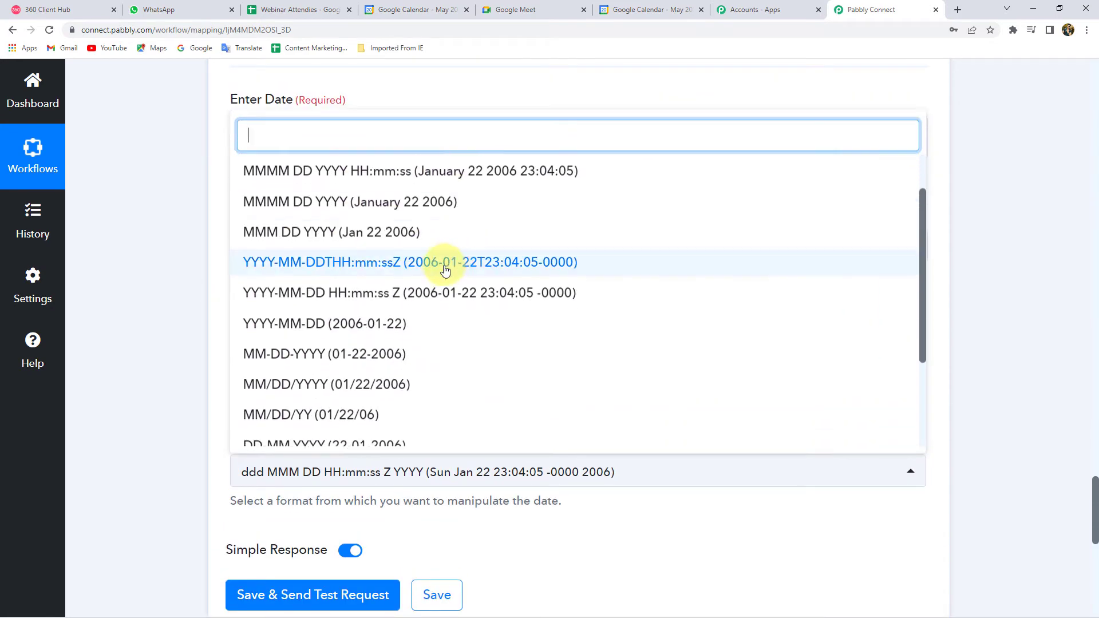
scroll(446, 271, down, 1)
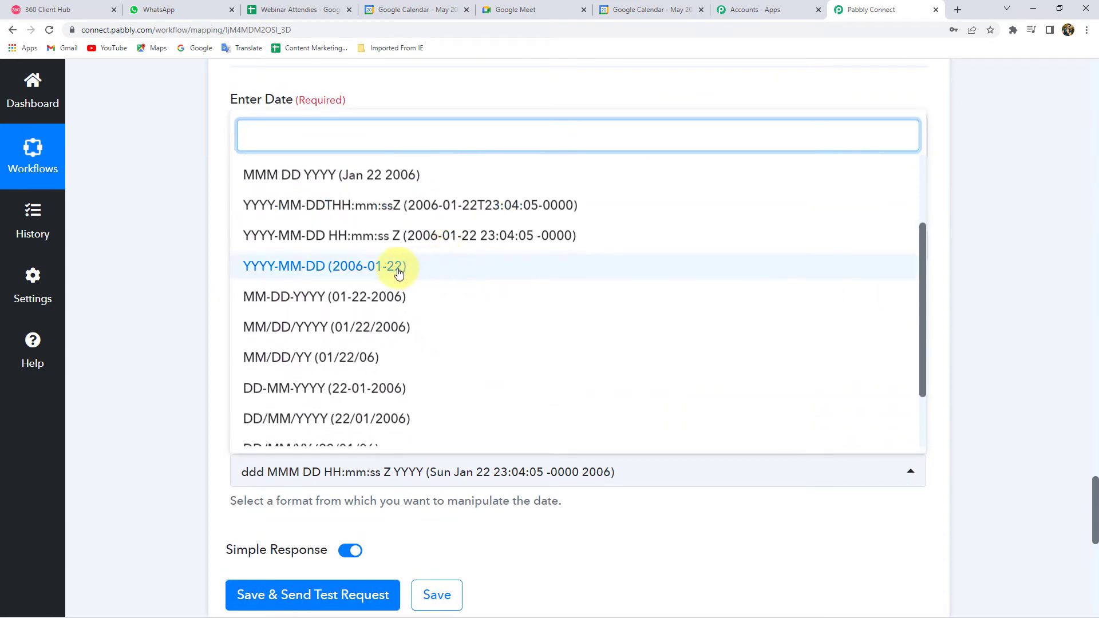
click(343, 205)
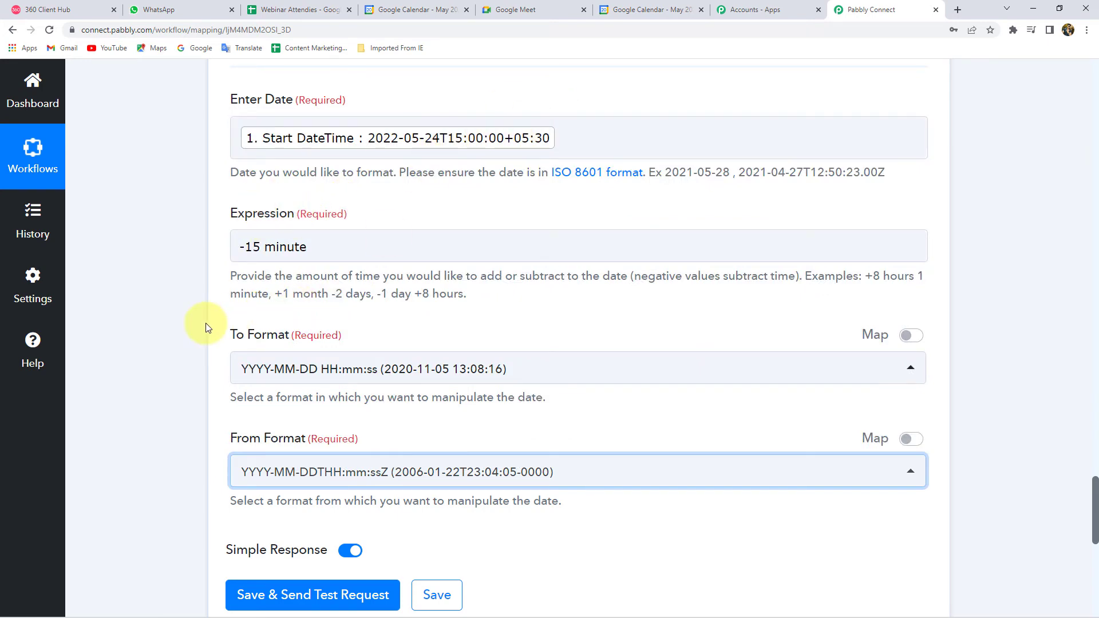
scroll(241, 372, down, 4)
click(317, 367)
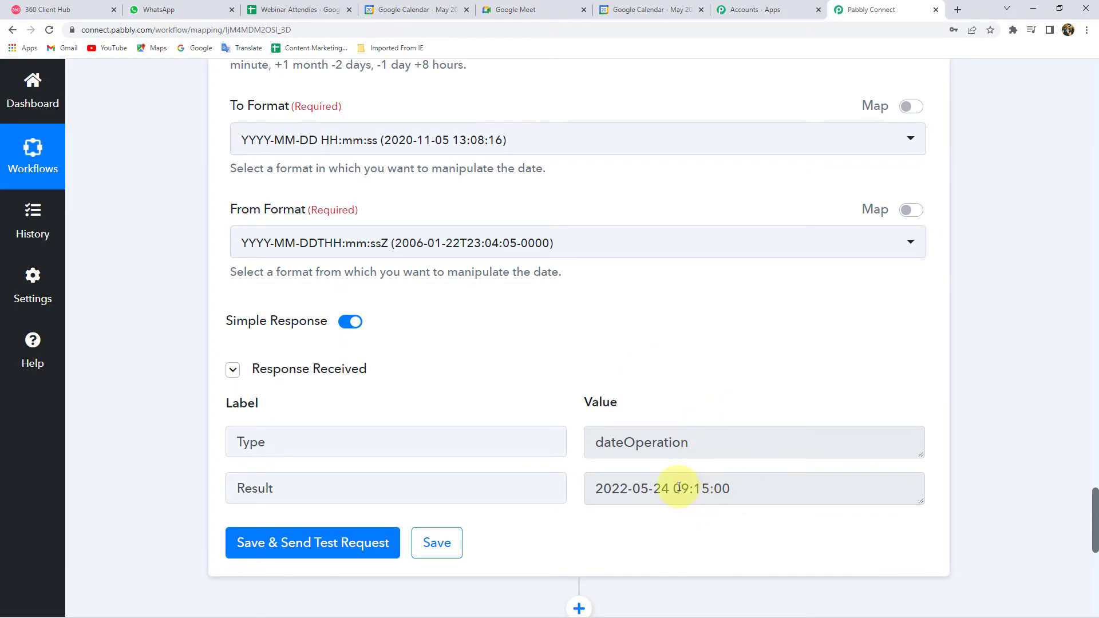
- Compare the Result value in the formatter's response with the Start DateTime and UTC offset mapped in Enter Date
drag(741, 489, 581, 505)
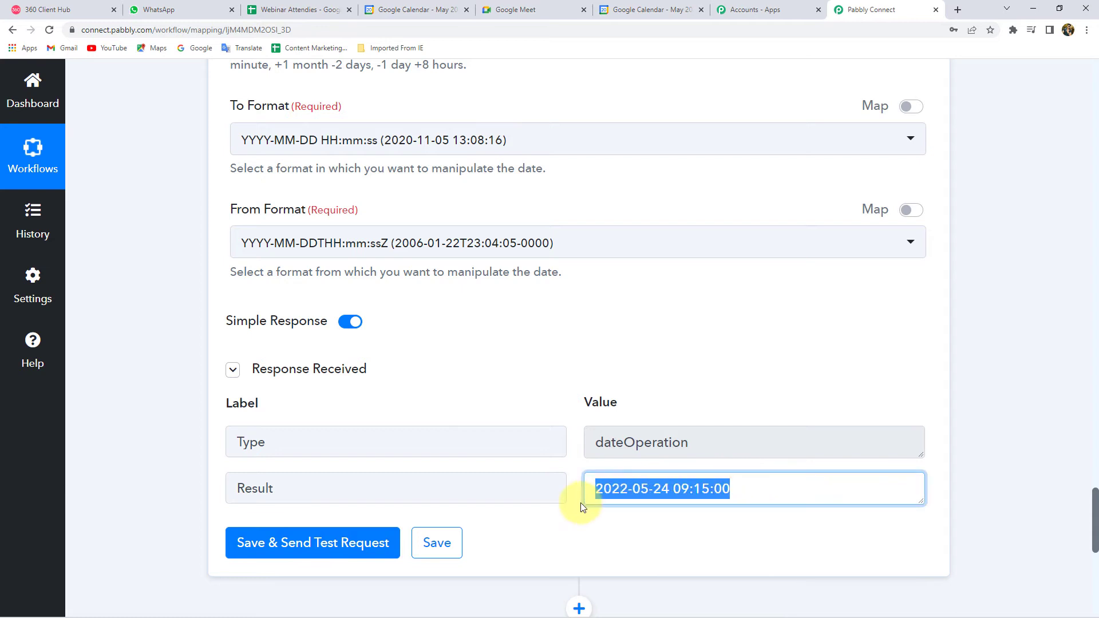
click(687, 471)
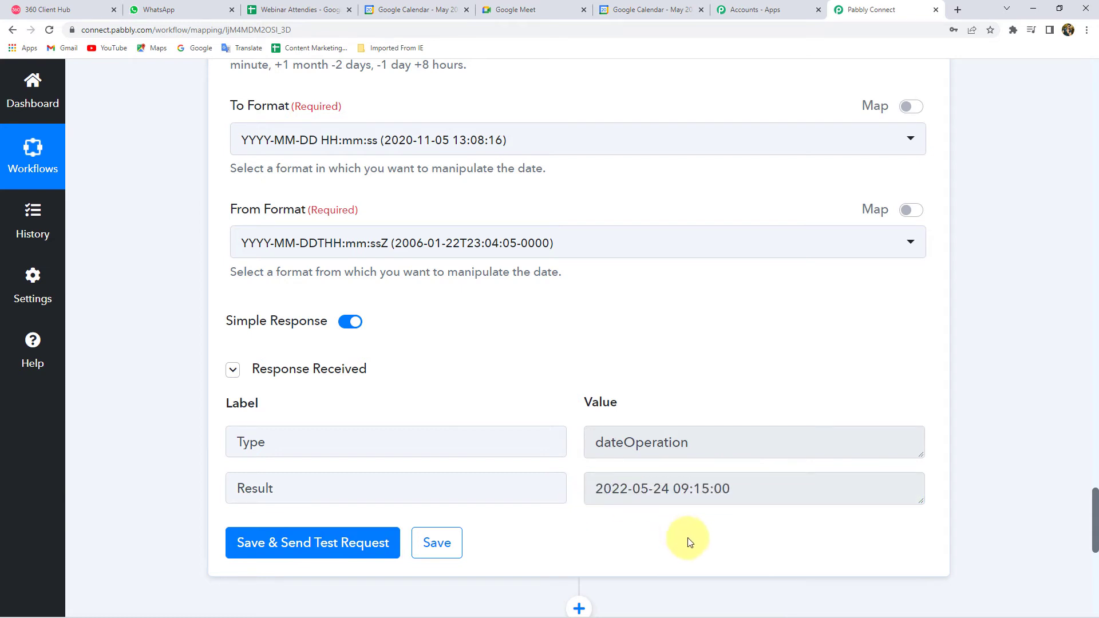
scroll(691, 539, down, 3)
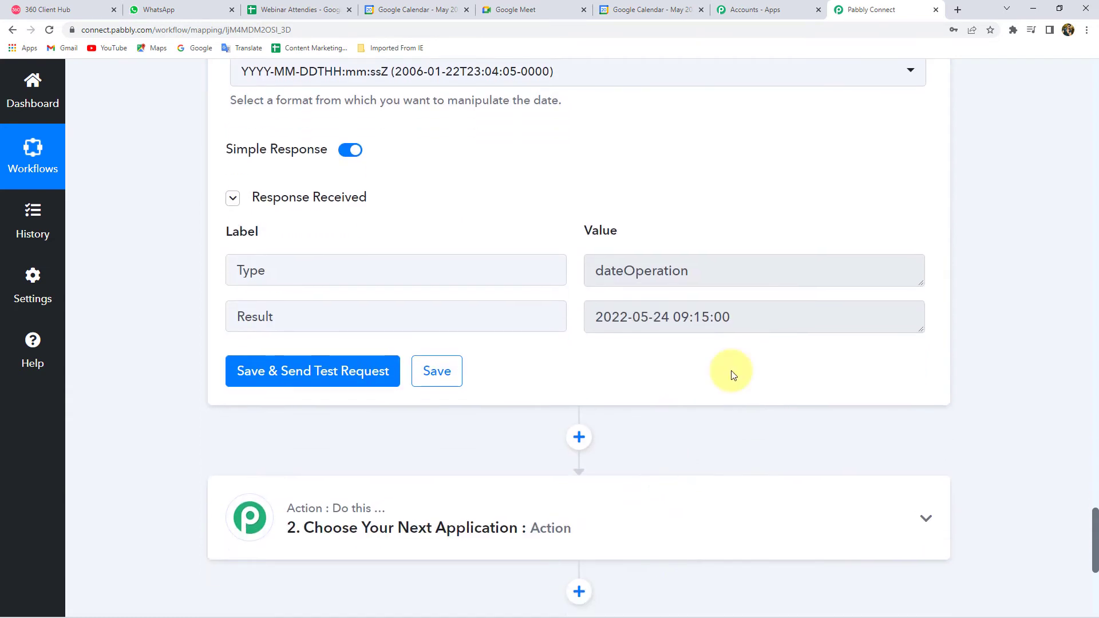
drag(758, 322, 487, 310)
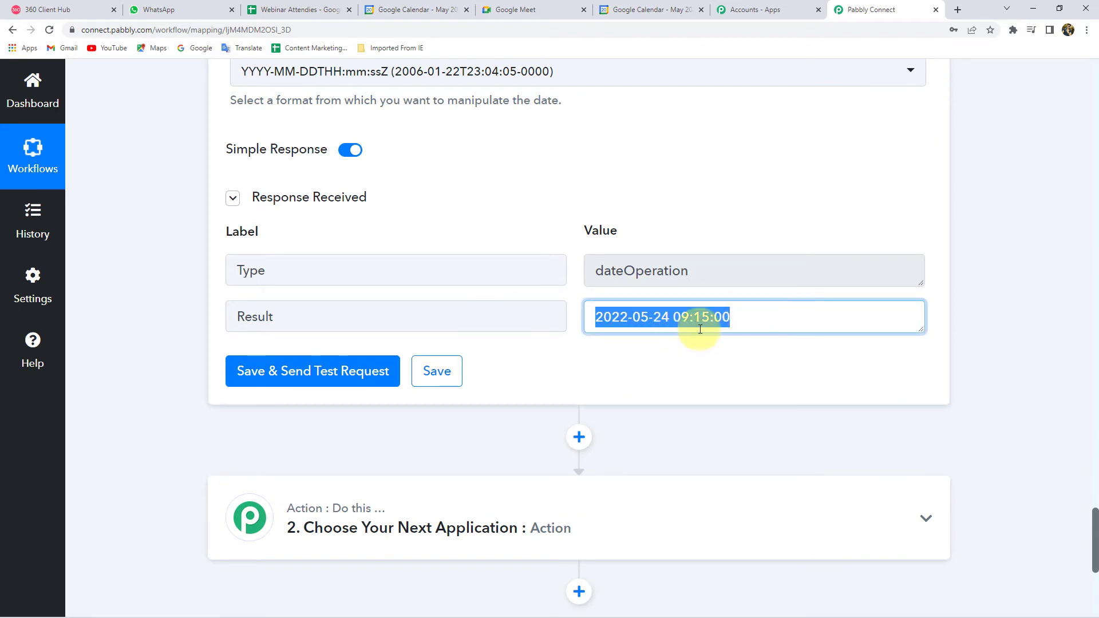
scroll(695, 335, up, 8)
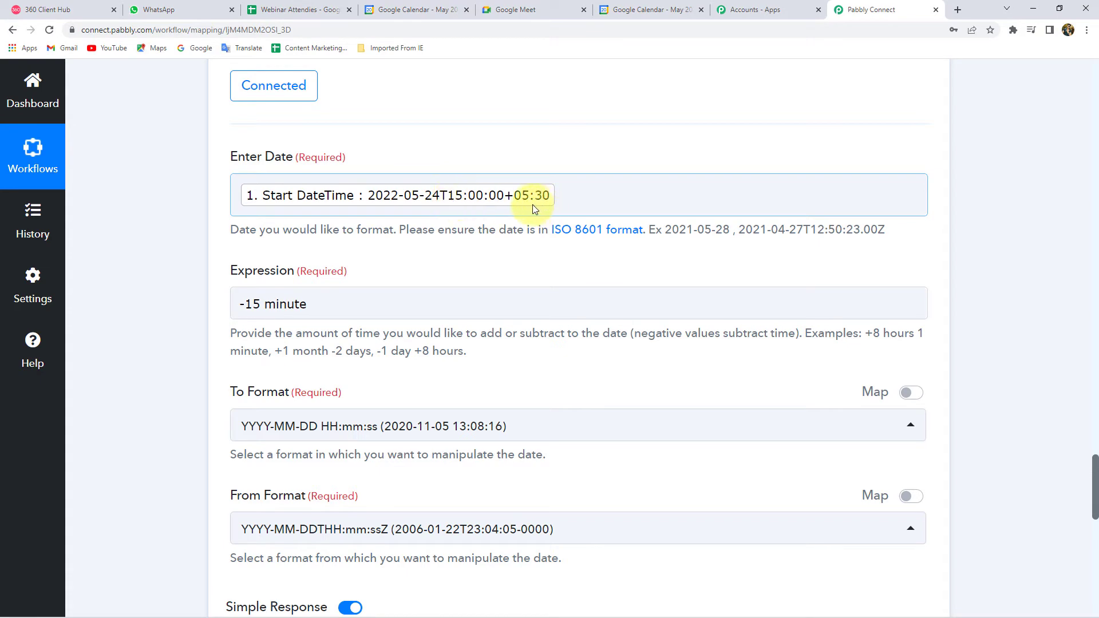
scroll(589, 341, down, 7)
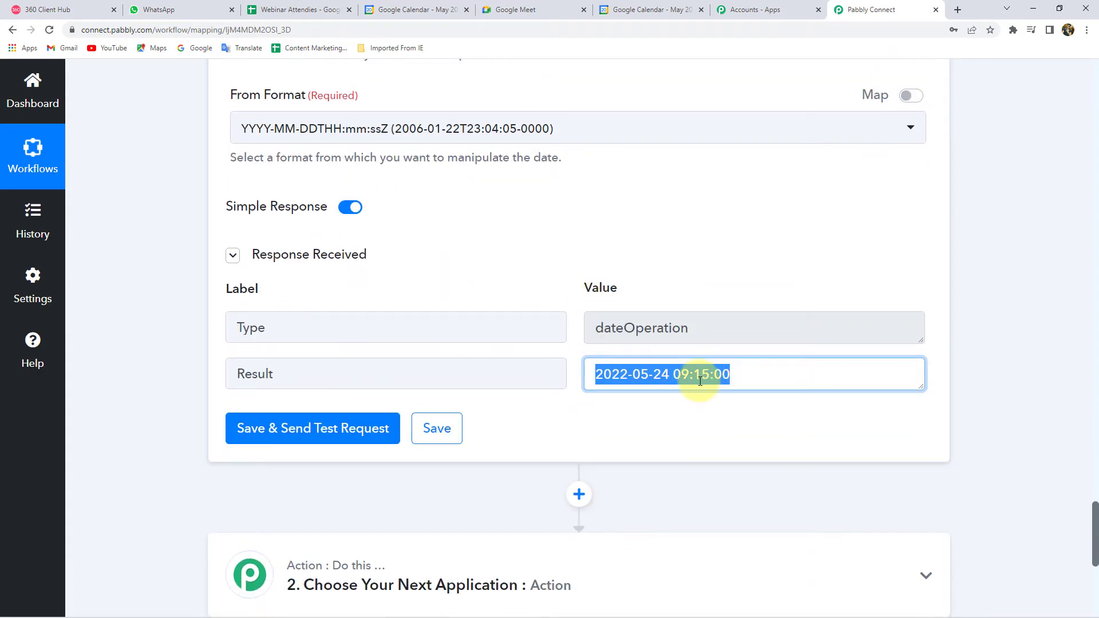
click(703, 428)
triple_click(693, 376)
scroll(694, 376, up, 8)
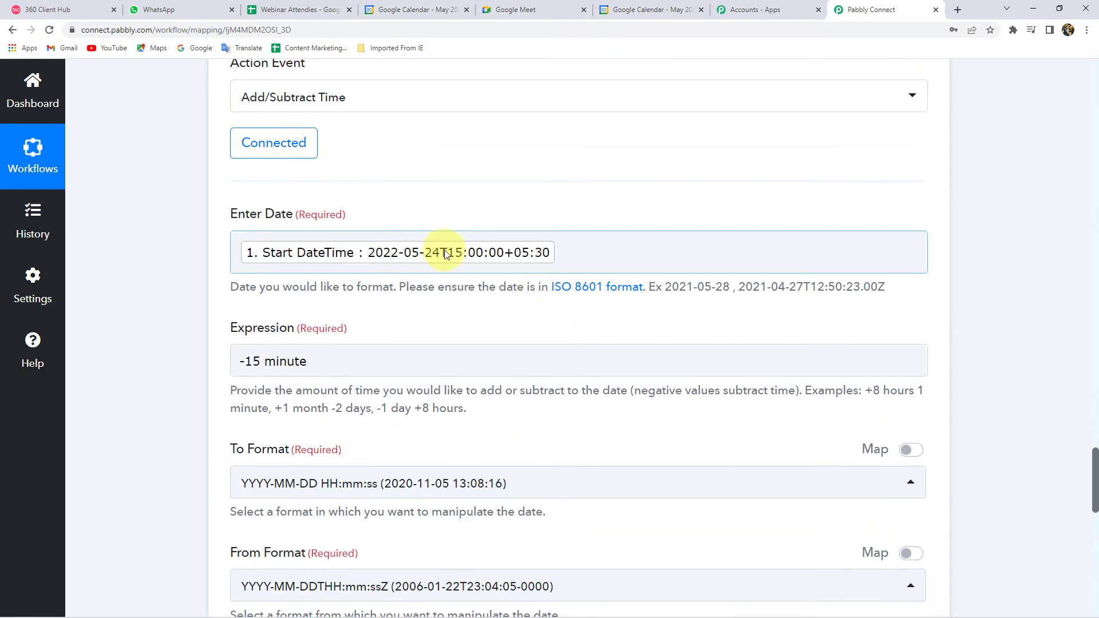
scroll(689, 462, down, 8)
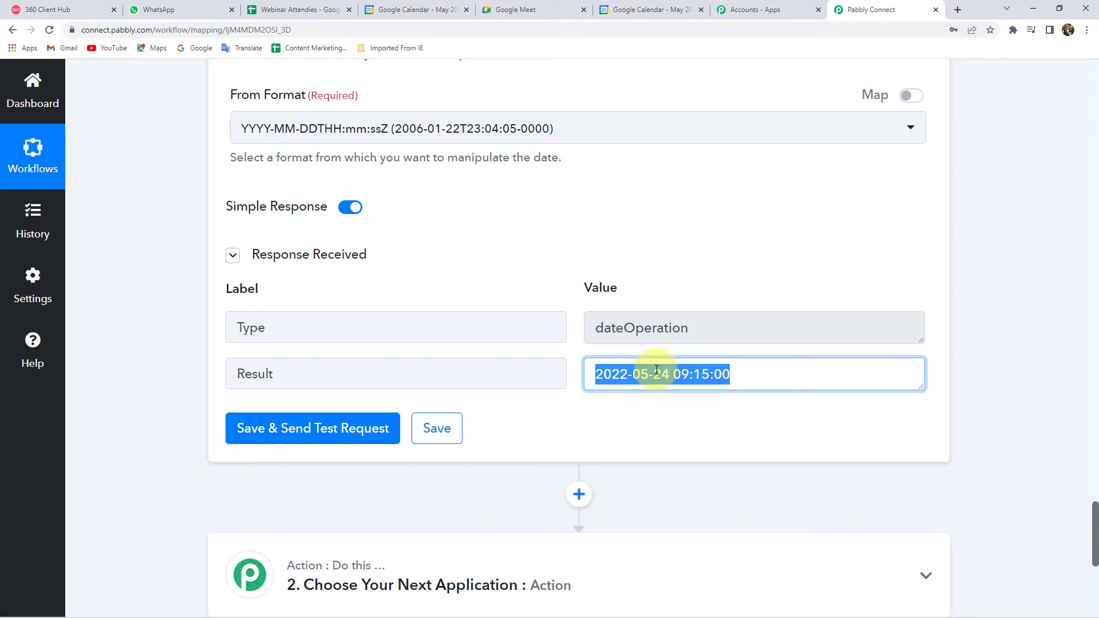
click(754, 438)
- Add an action step directly after the Date/Time Formatter and choose Delay by Pabbly as its app
scroll(525, 427, down, 2)
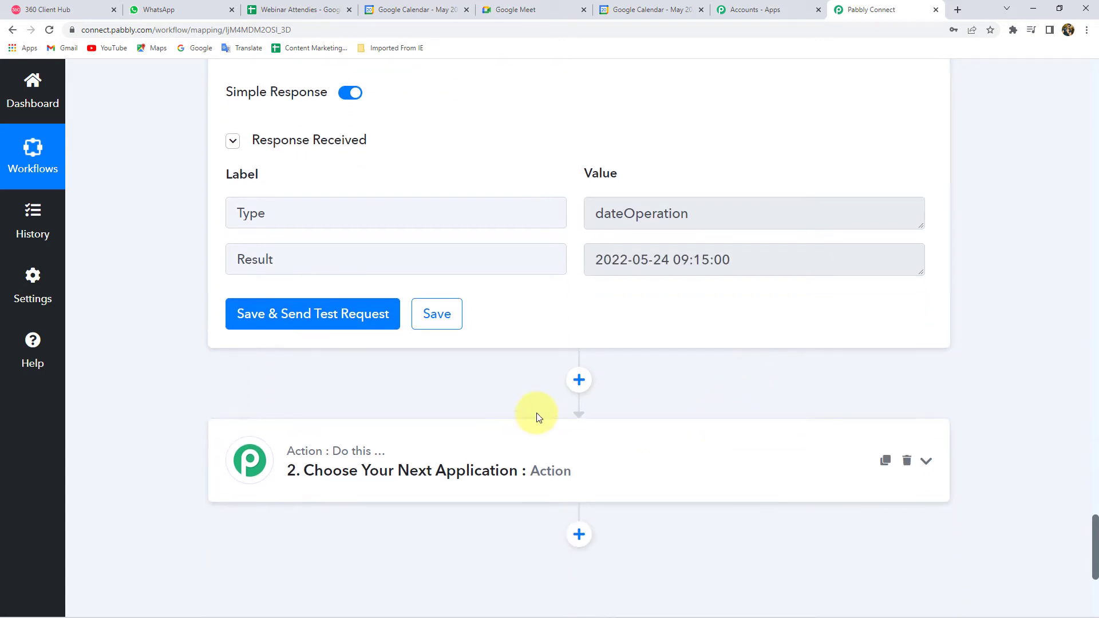
click(576, 388)
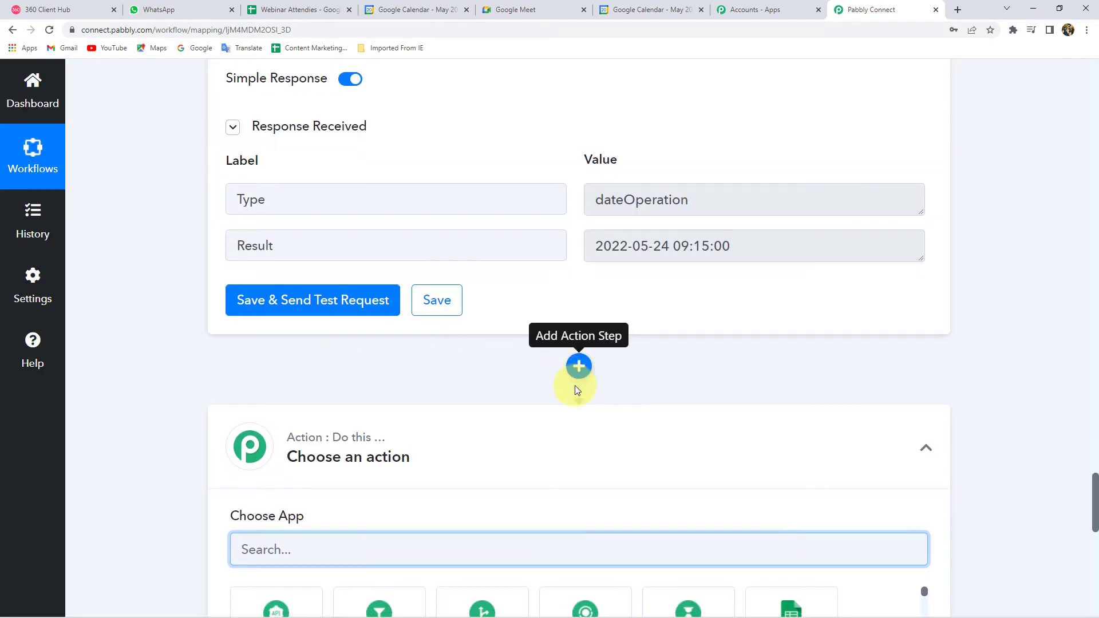
scroll(576, 390, down, 3)
text(Del)
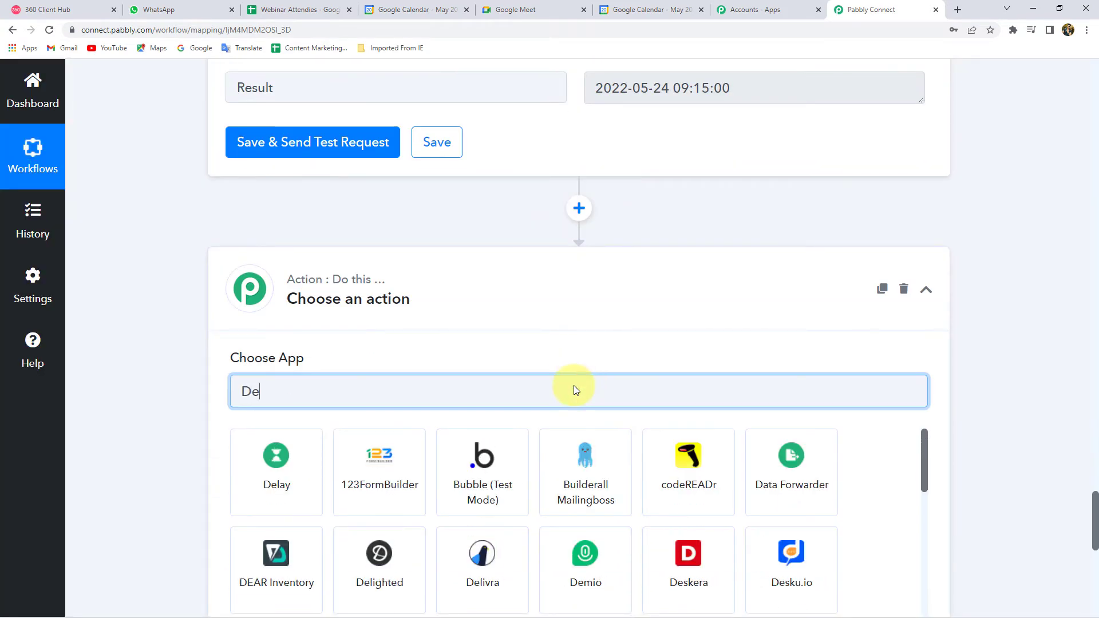
click(279, 460)
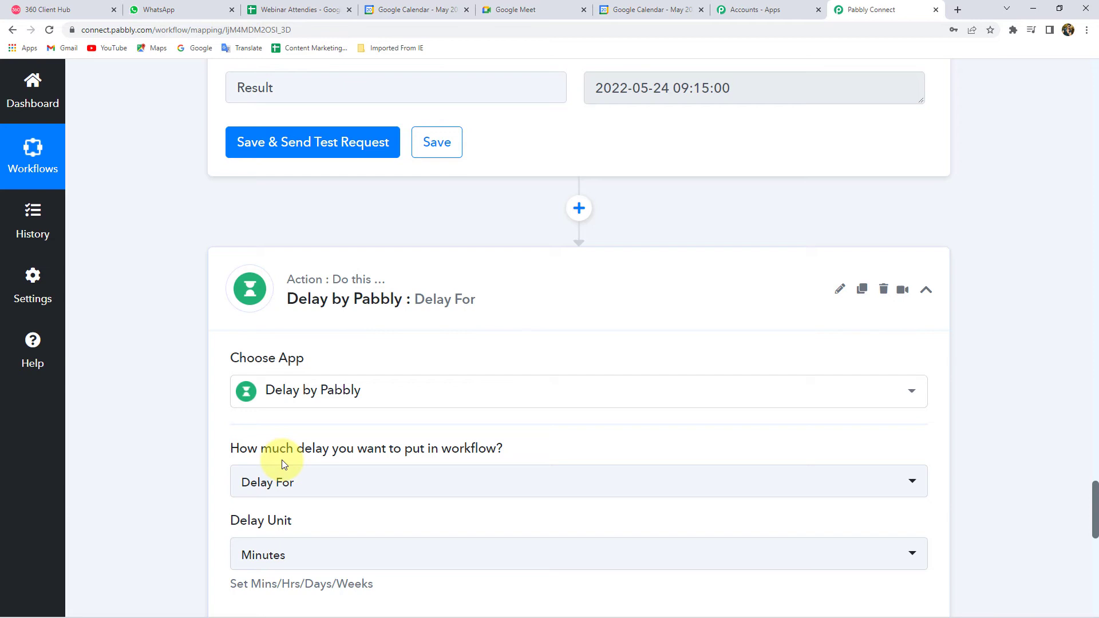
scroll(174, 355, down, 3)
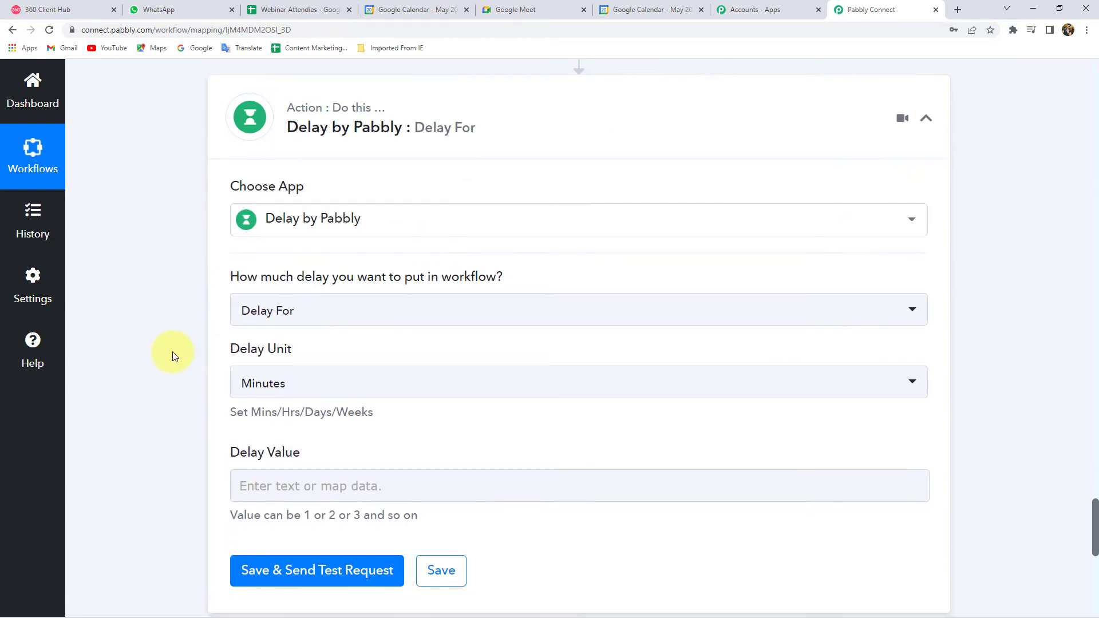
- Set the Delay by Pabbly action to Delay Until and review the formatter's Expression and Result values
click(305, 320)
click(293, 414)
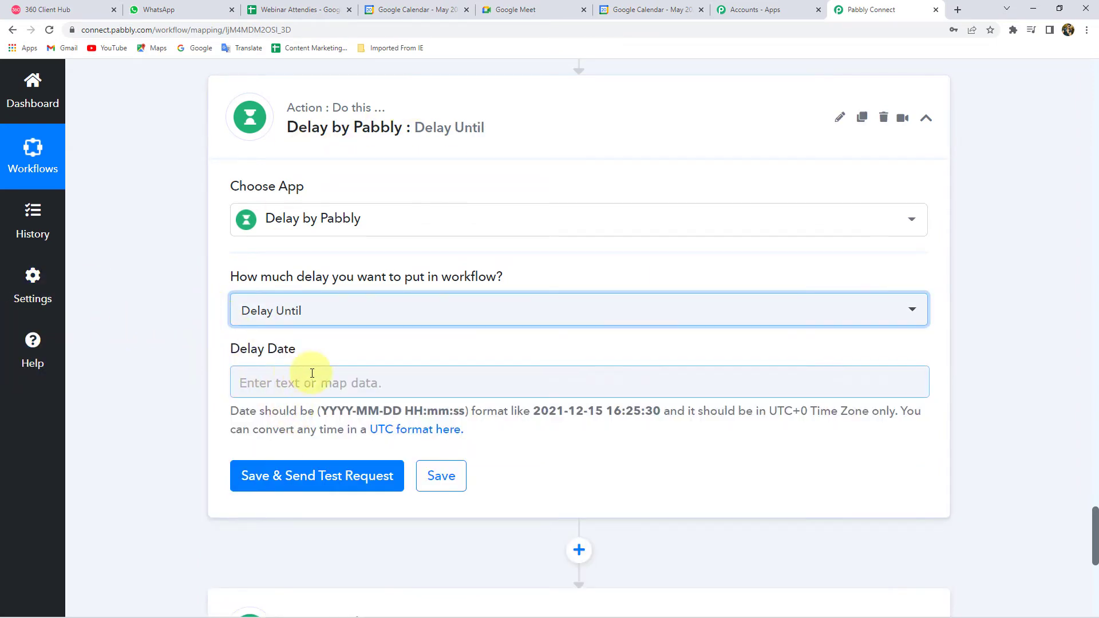
scroll(355, 349, up, 5)
drag(768, 192, 538, 210)
scroll(626, 213, up, 8)
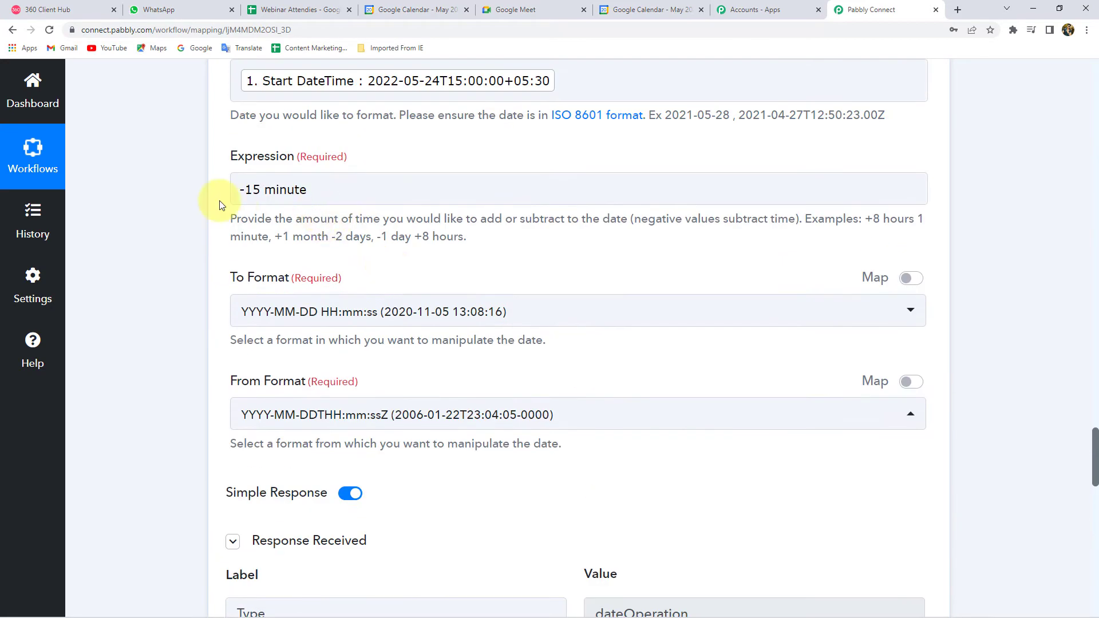
scroll(159, 294, down, 7)
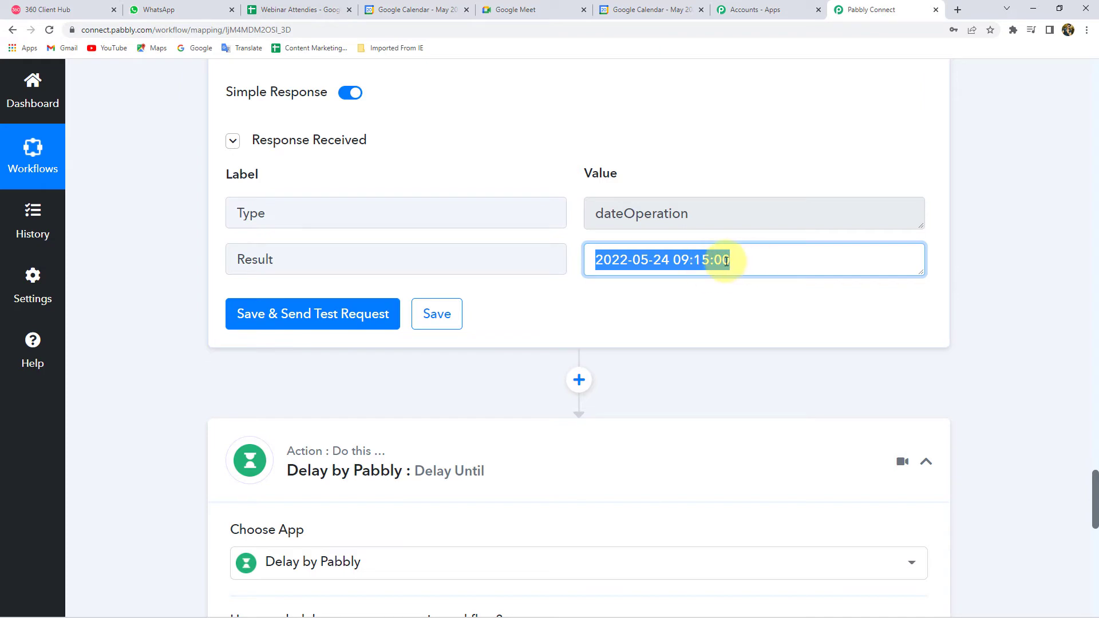
scroll(693, 283, down, 5)
scroll(688, 292, down, 4)
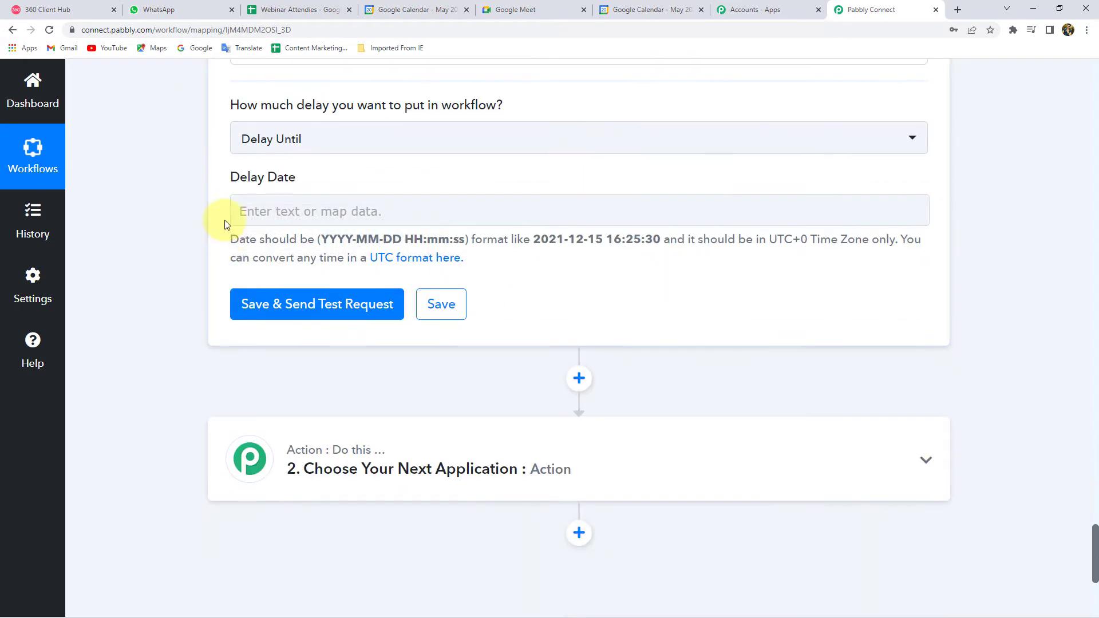
- Map the Result of step 4, Date/Time Formatter by Pabbly, into the Delay Date
click(258, 211)
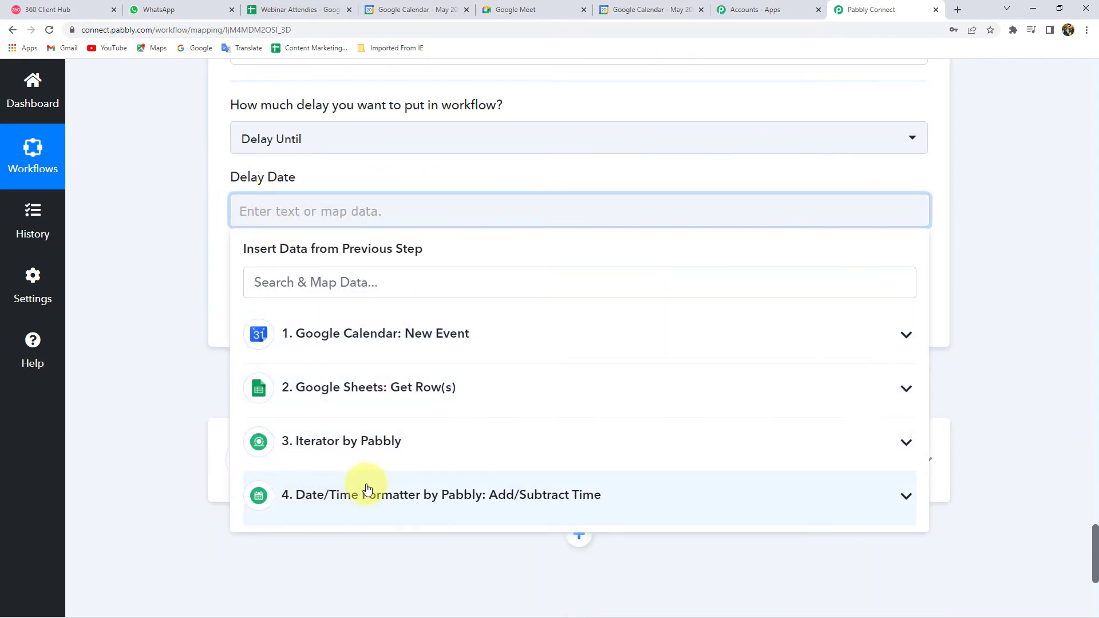
click(365, 493)
scroll(125, 402, down, 2)
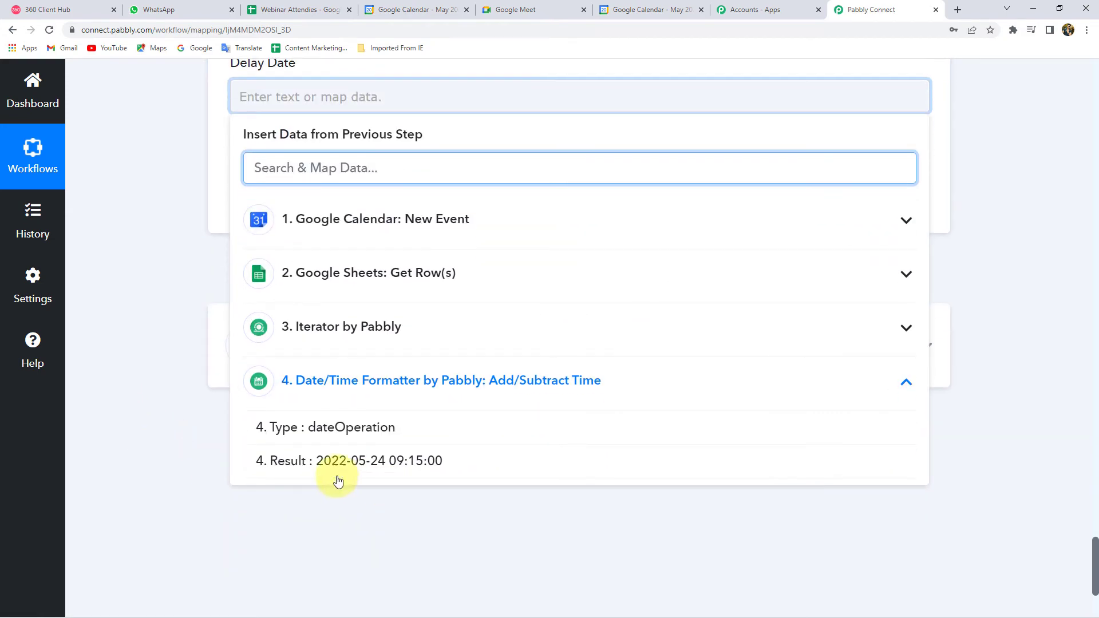
click(386, 459)
click(169, 198)
scroll(169, 198, up, 2)
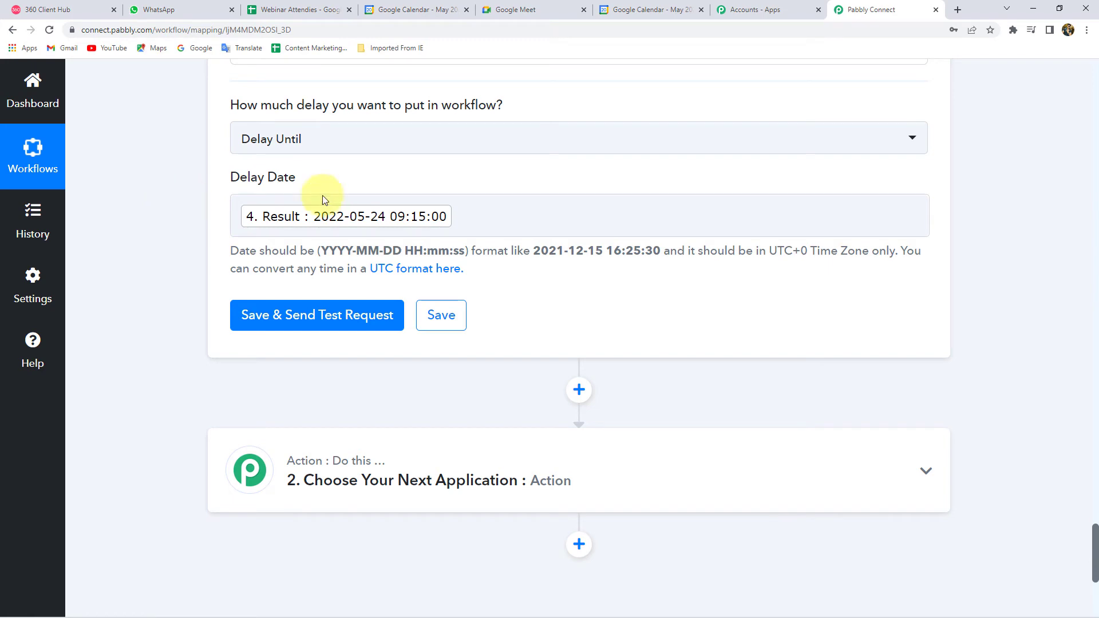
- Compare the formatter's To Format and Result with the date format and time zone required for the Delay Date
scroll(319, 201, up, 10)
scroll(313, 212, up, 2)
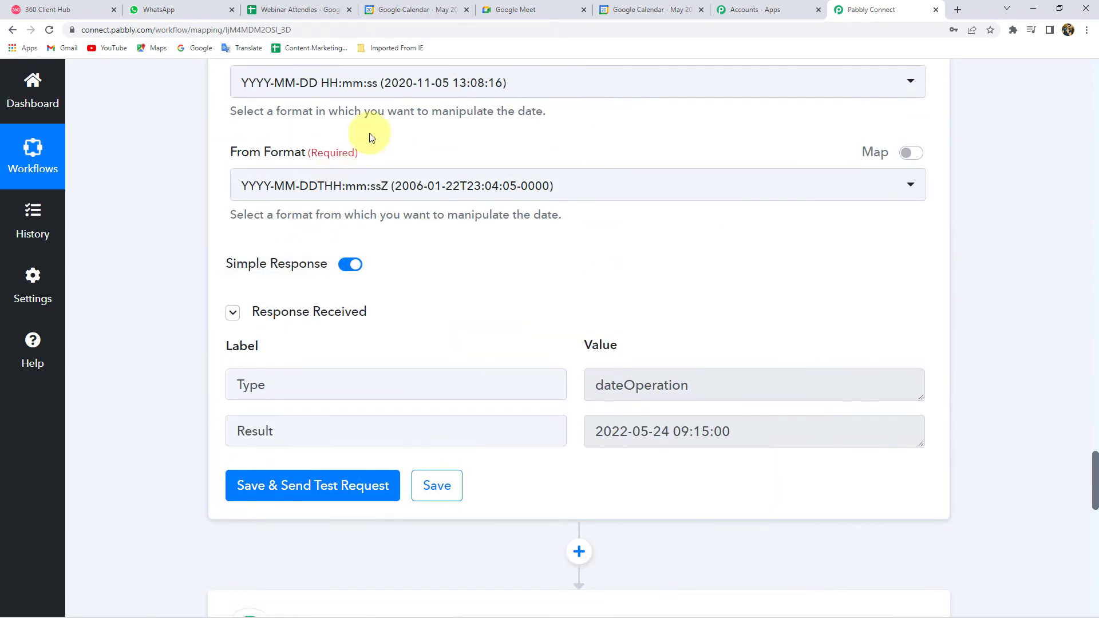
scroll(304, 114, up, 2)
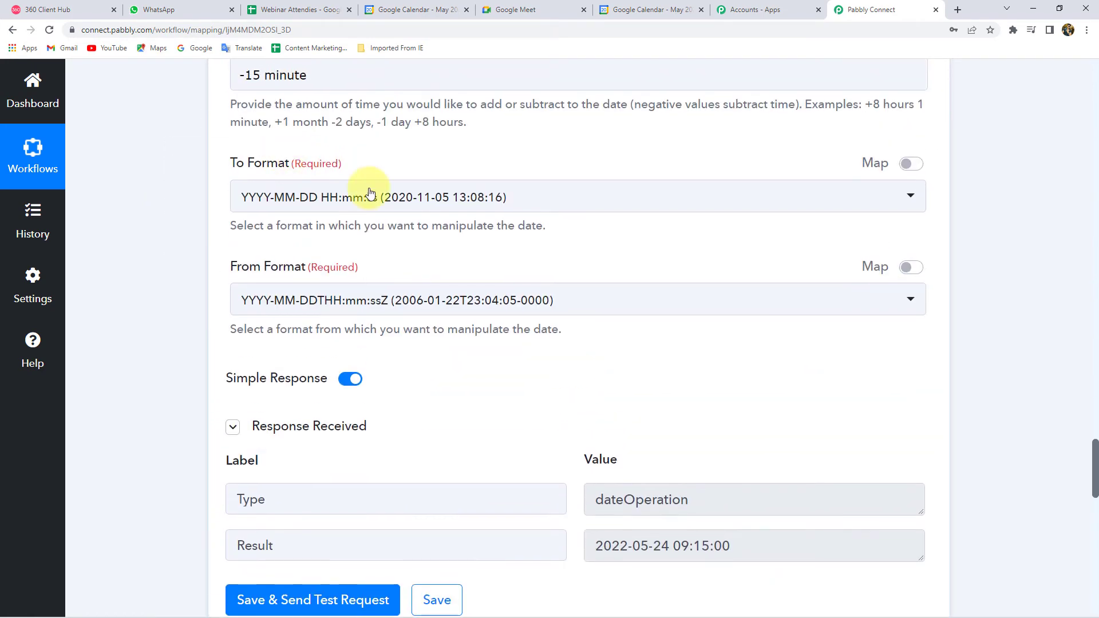
scroll(175, 236, down, 13)
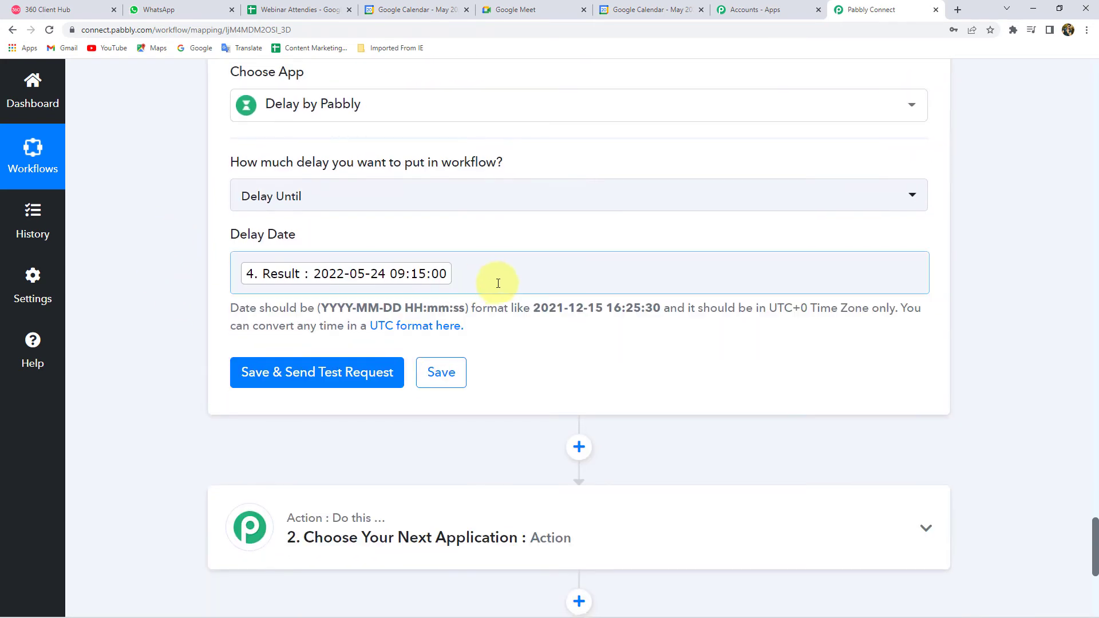
drag(321, 308, 459, 305)
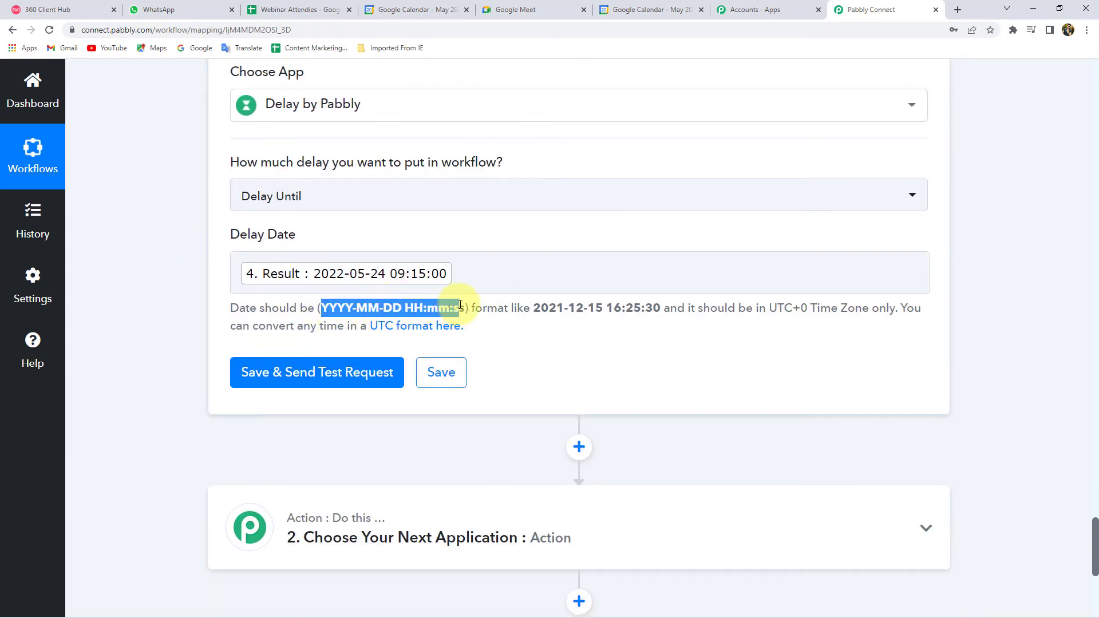
click(458, 308)
click(477, 270)
click(751, 321)
drag(775, 308, 897, 319)
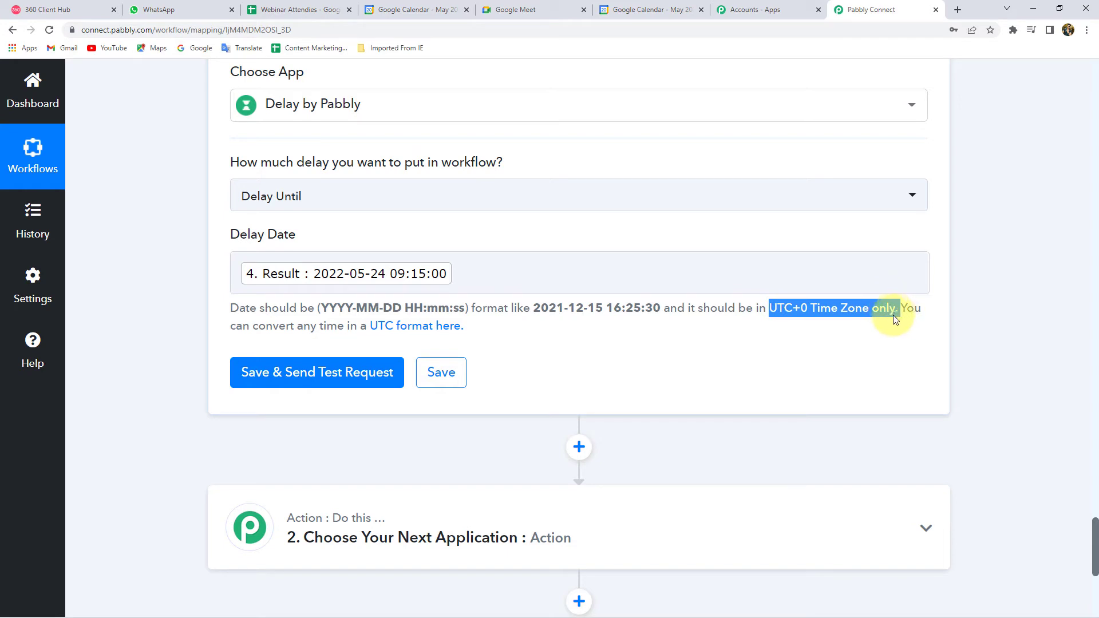
click(896, 319)
click(427, 262)
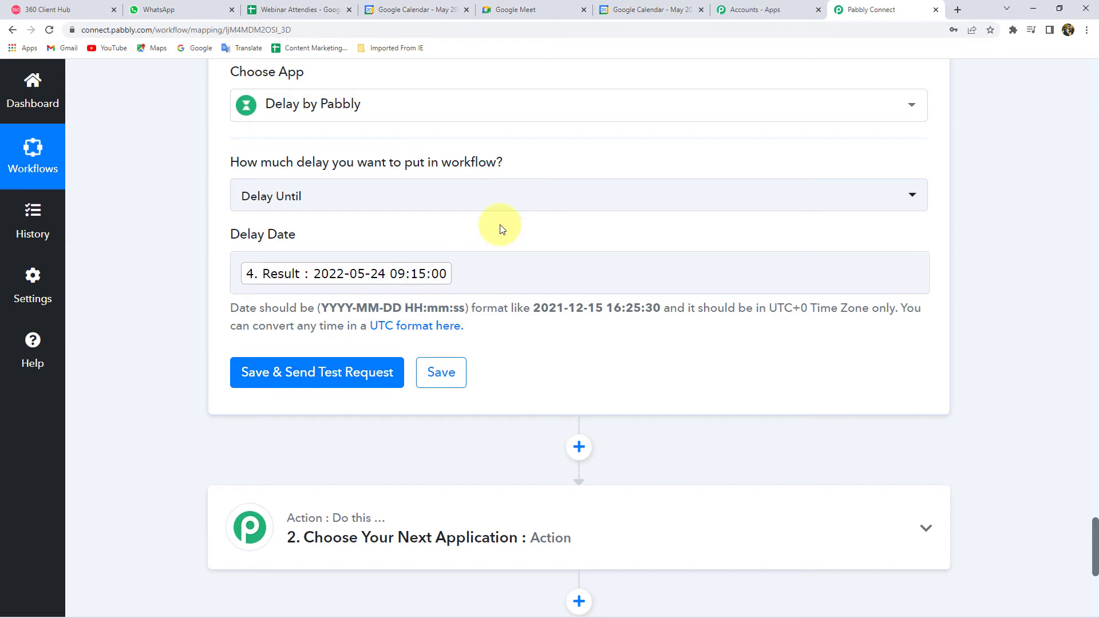
- Save and send the delay step's test request, and check the Message value in its response
scroll(187, 304, down, 1)
click(294, 324)
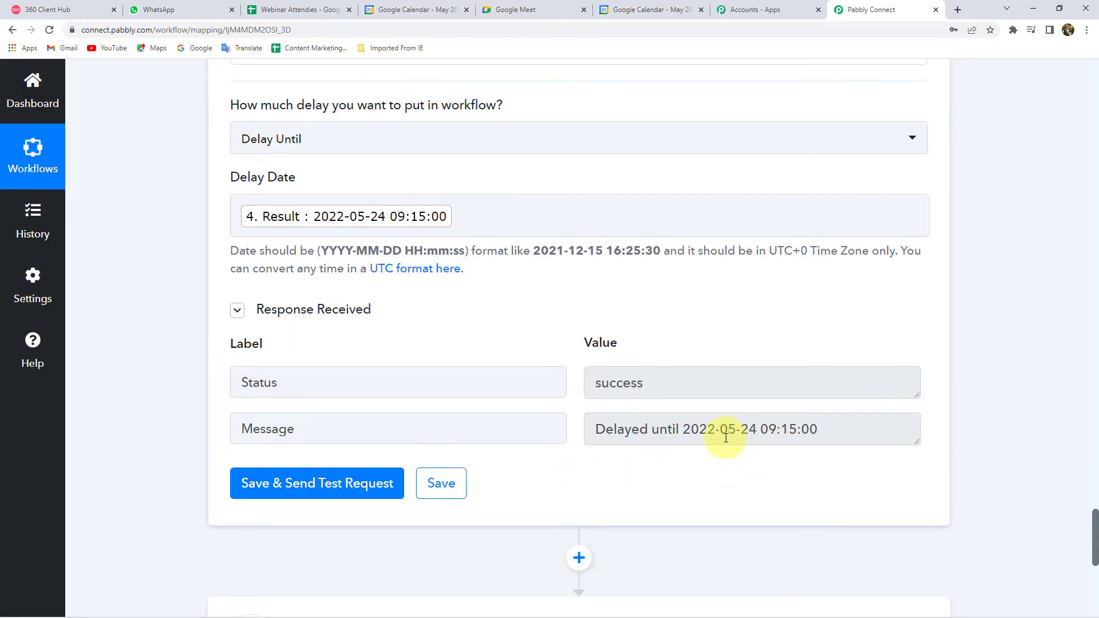
drag(598, 430, 829, 439)
click(775, 434)
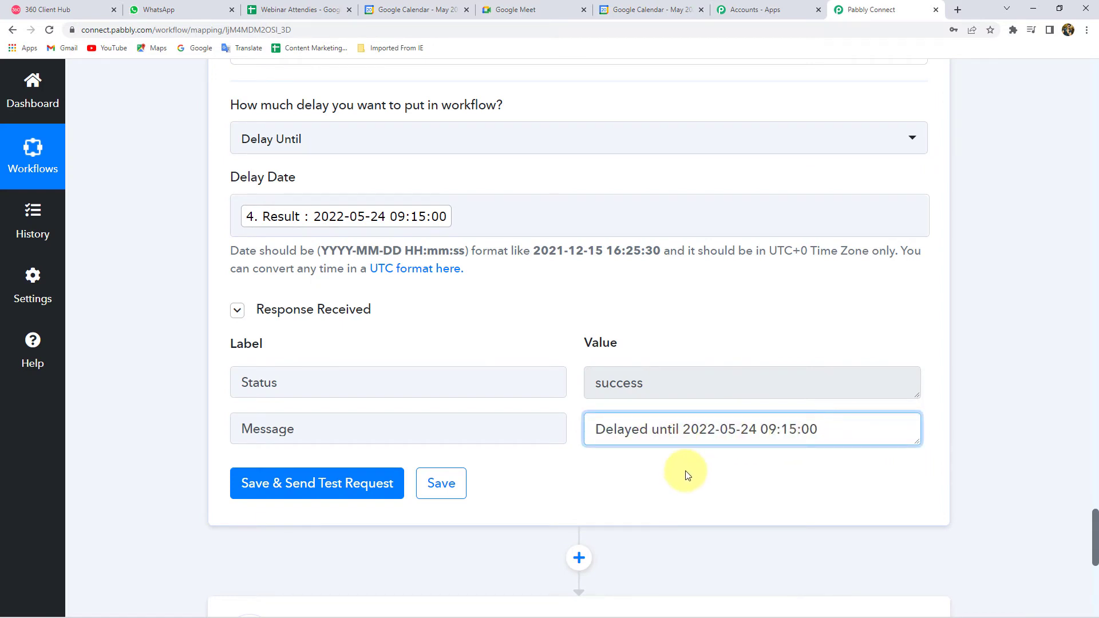
- Set the action after the delay to WhatsApp by 360Dialog with the Send Template Message event
scroll(685, 472, down, 1)
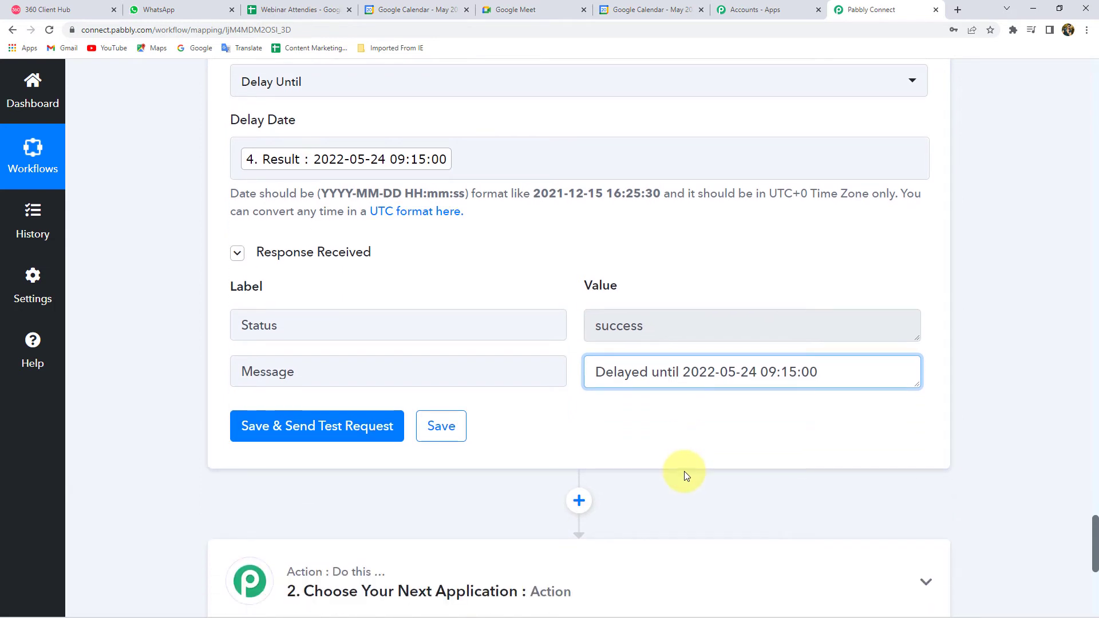
scroll(685, 471, down, 3)
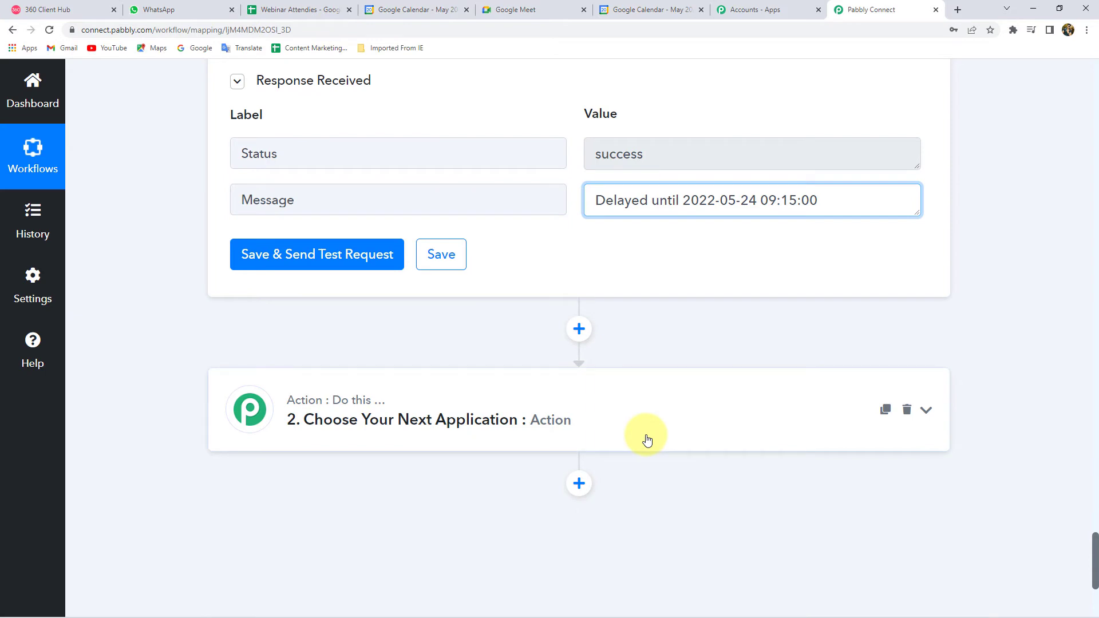
click(646, 439)
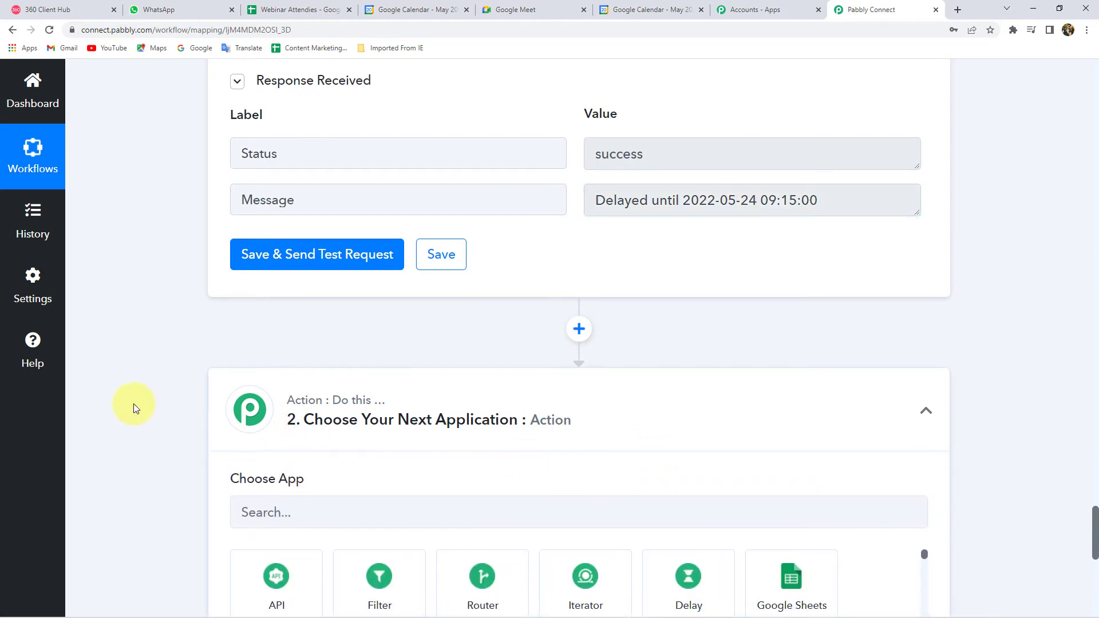
scroll(133, 404, down, 2)
click(300, 401)
text(360)
click(276, 473)
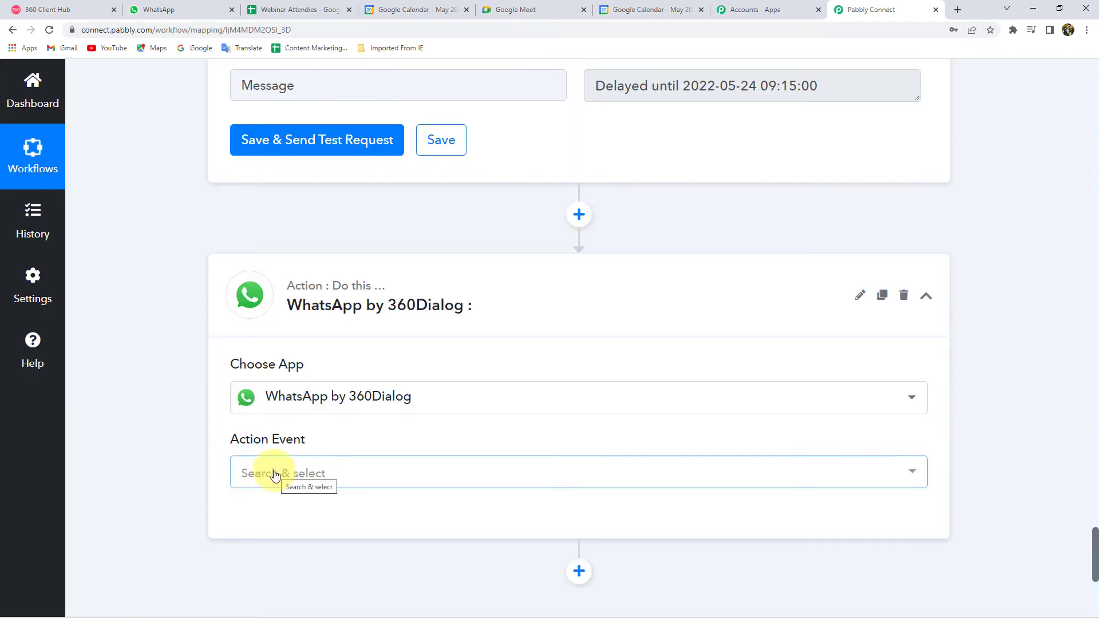
click(275, 475)
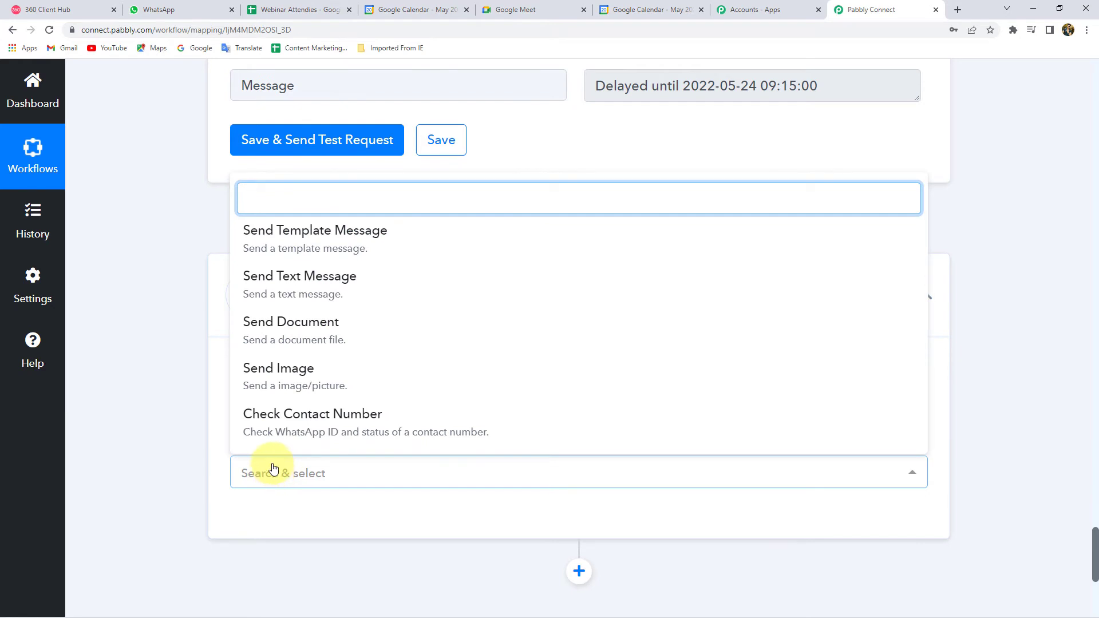
click(276, 231)
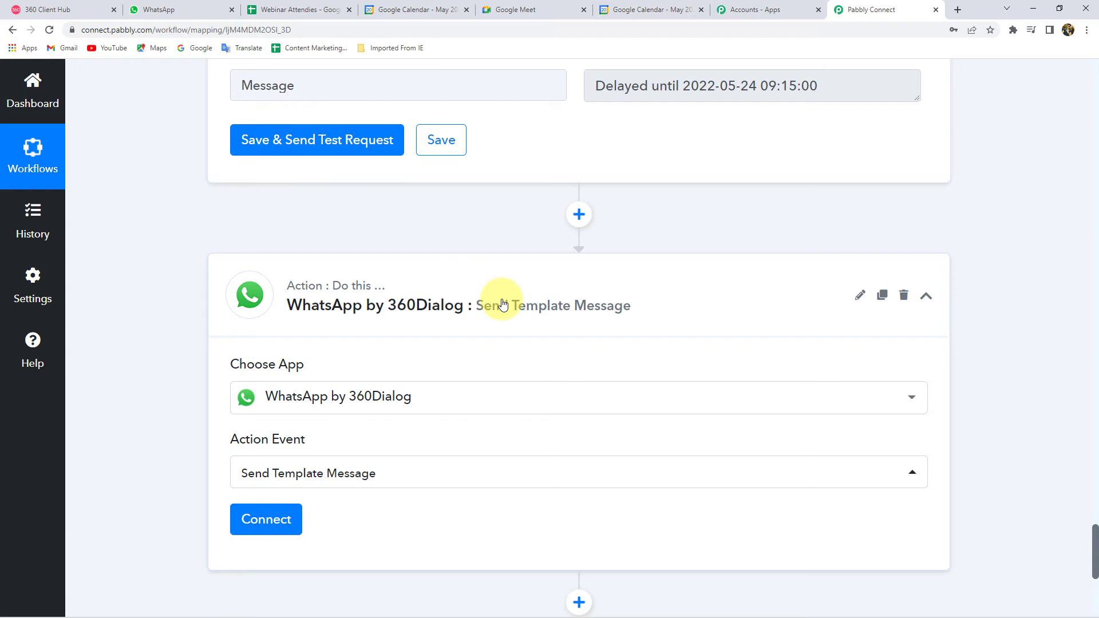
- Start adding a new WhatsApp by 360Dialog connection and review its API Key and Domain requirements
scroll(484, 304, down, 4)
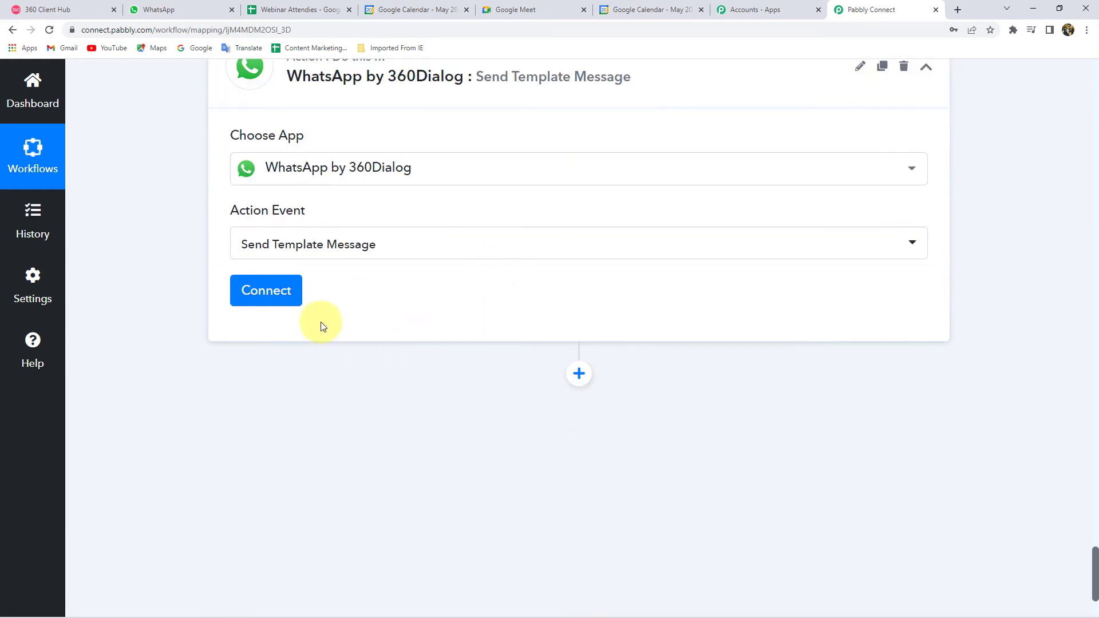
click(274, 291)
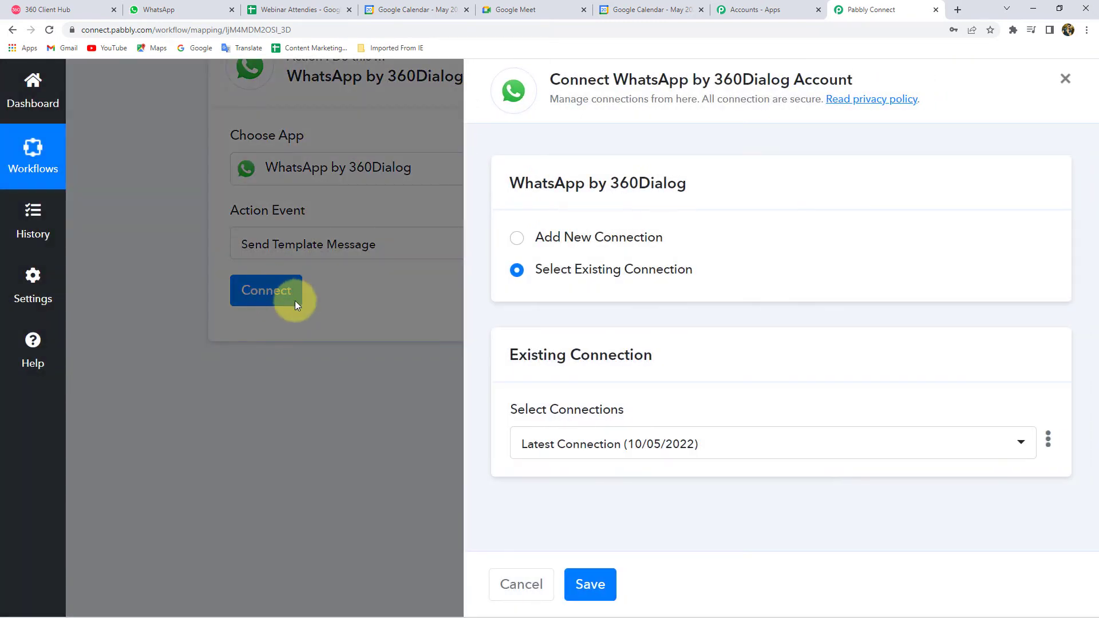
click(603, 236)
scroll(504, 353, down, 3)
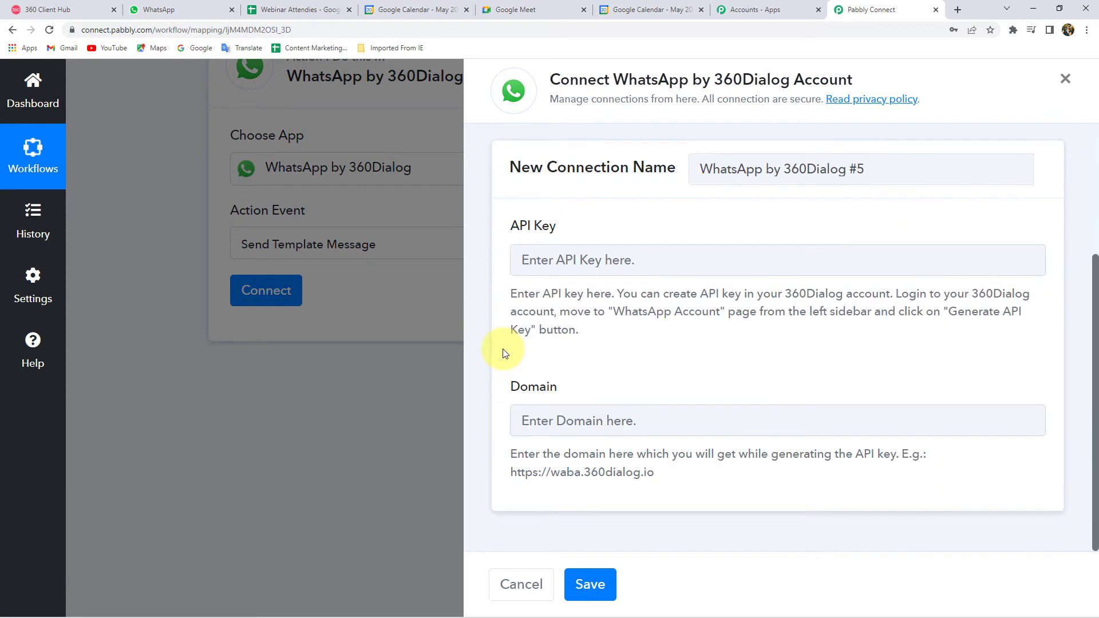
drag(512, 225, 558, 227)
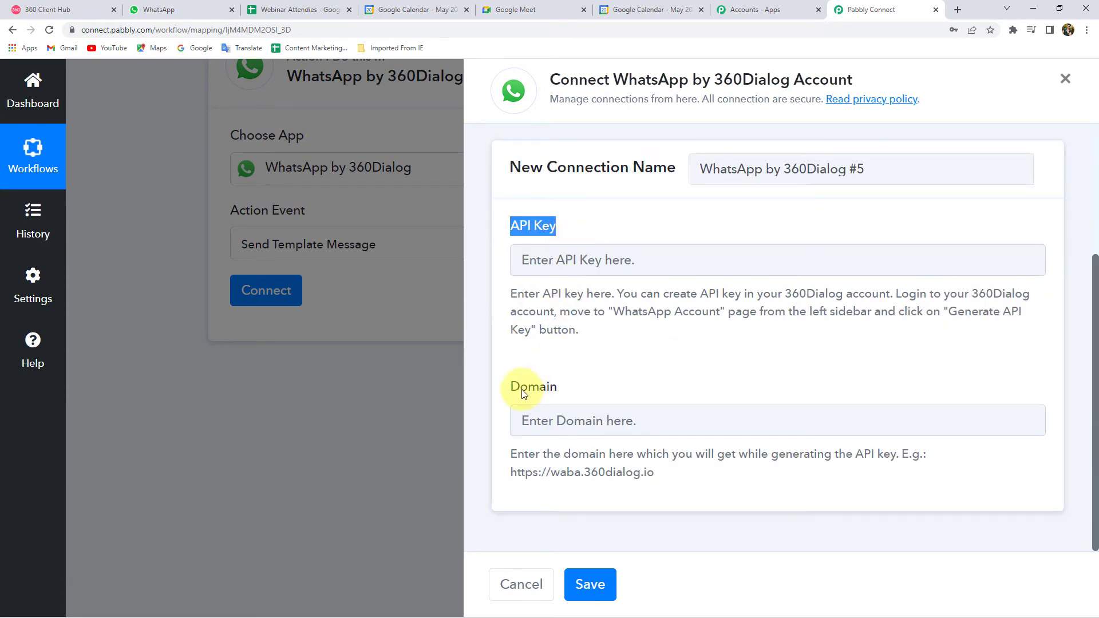
drag(510, 387, 592, 388)
click(575, 381)
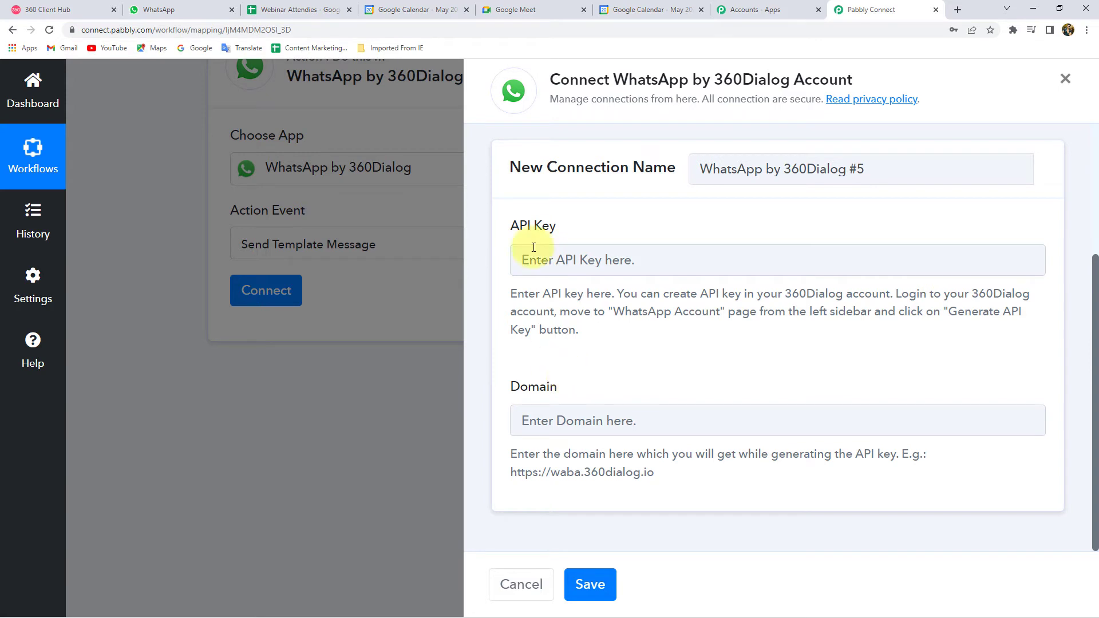
- Switch to 360 Client Hub and open its WhatsApp Accounts page, logging in again with the saved credentials
click(49, 7)
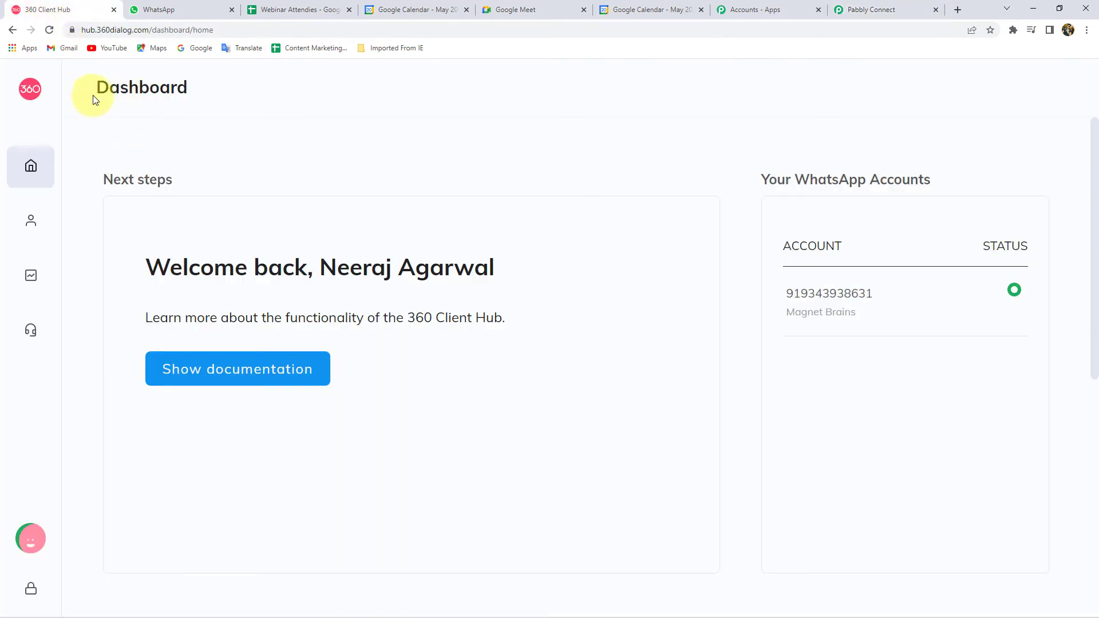
double_click(123, 87)
mouse_move(20, 216)
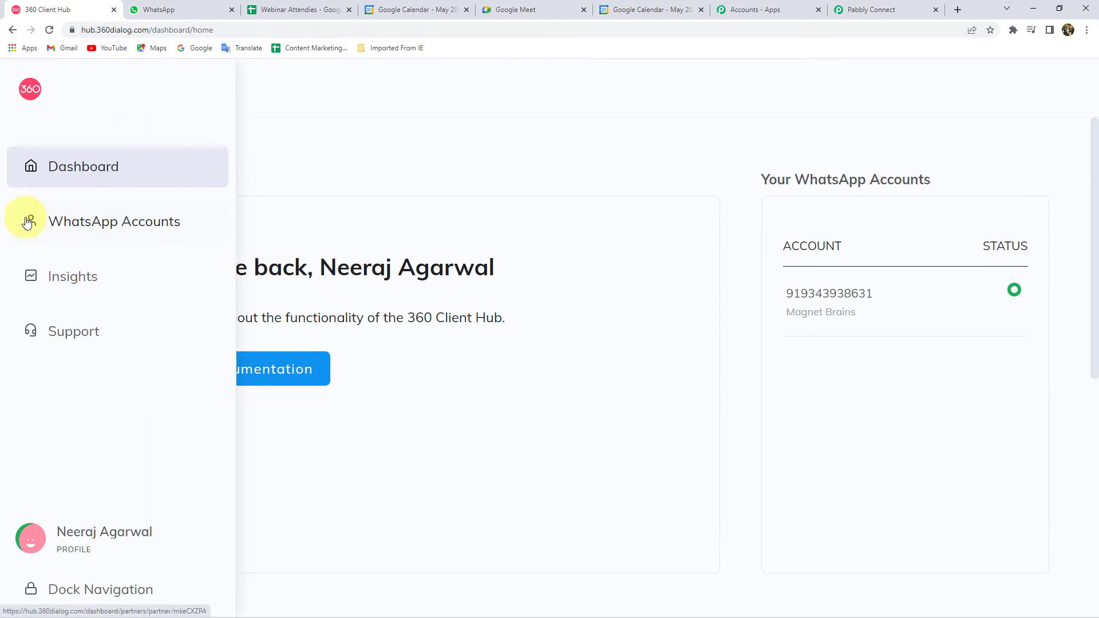
click(119, 223)
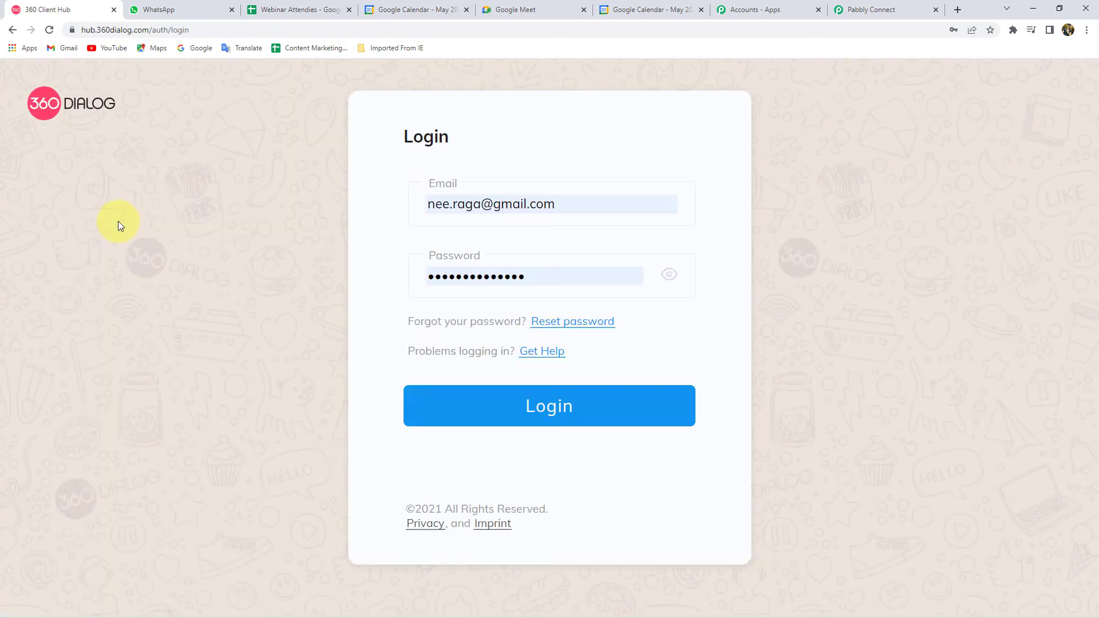
click(496, 398)
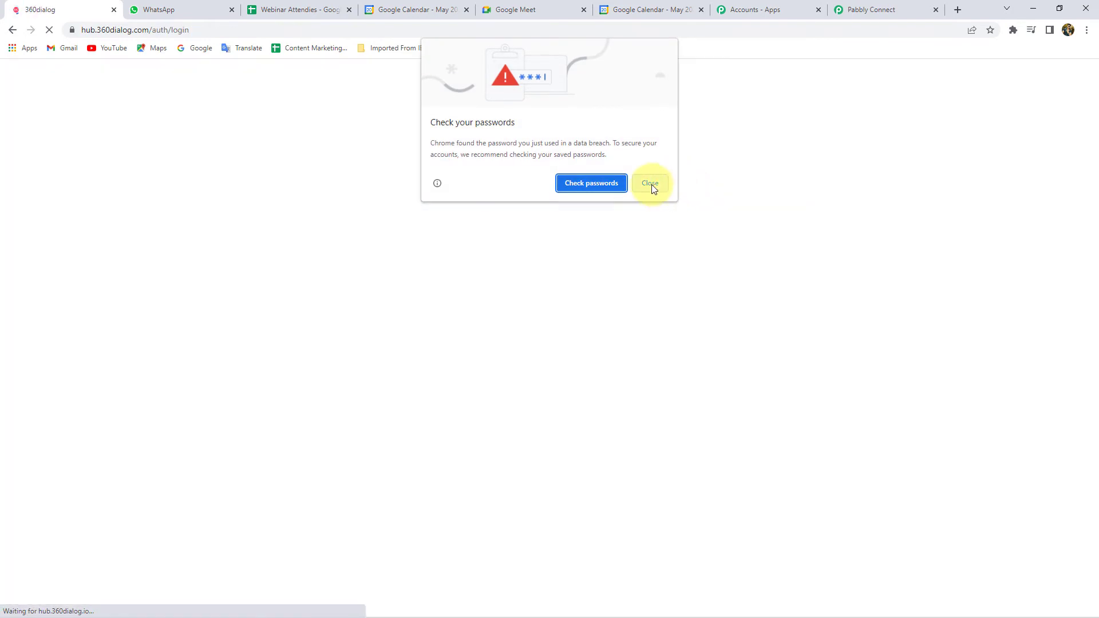
click(651, 183)
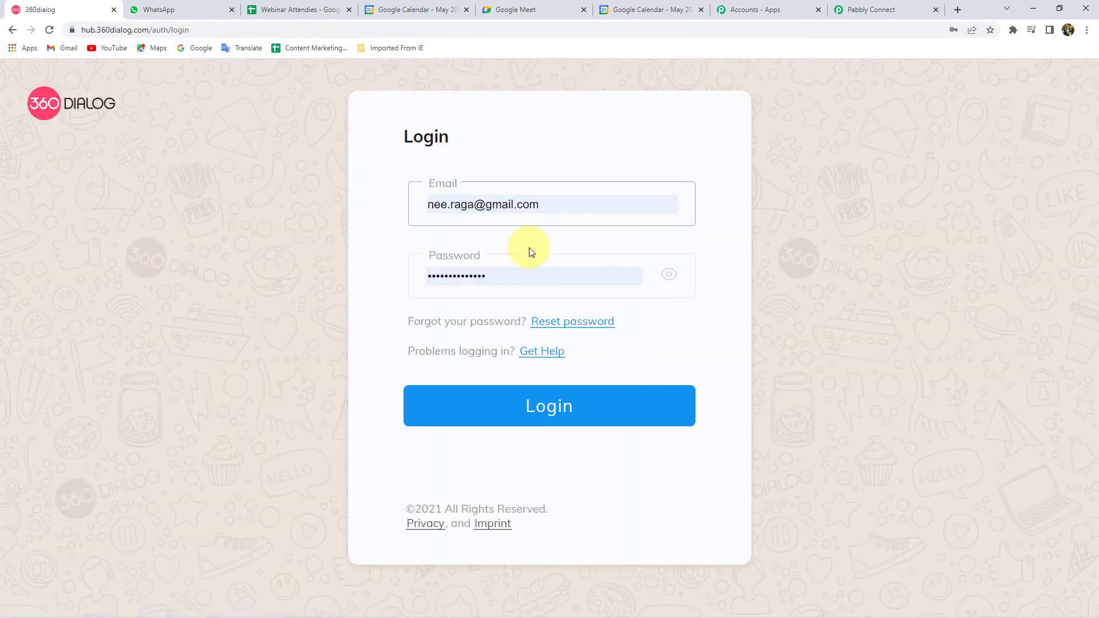
click(589, 406)
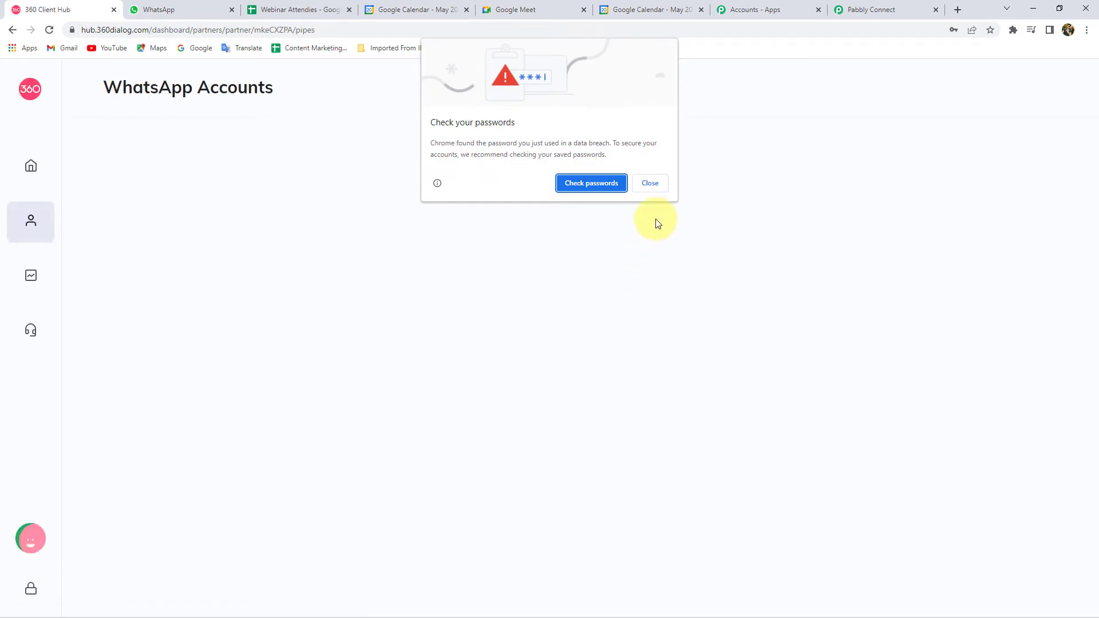
click(650, 183)
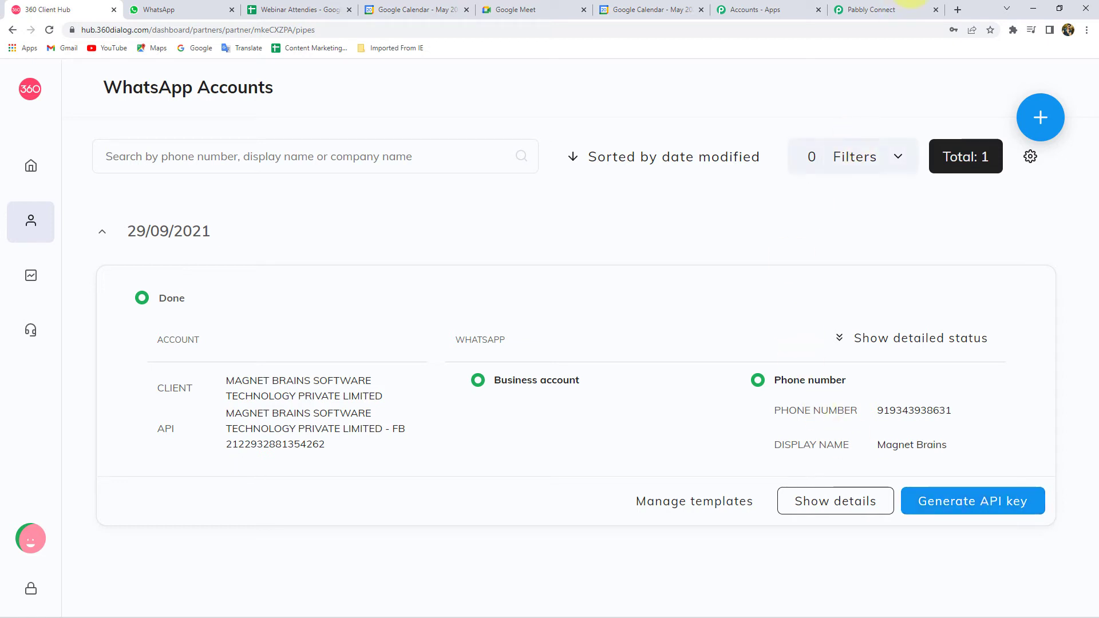
click(888, 8)
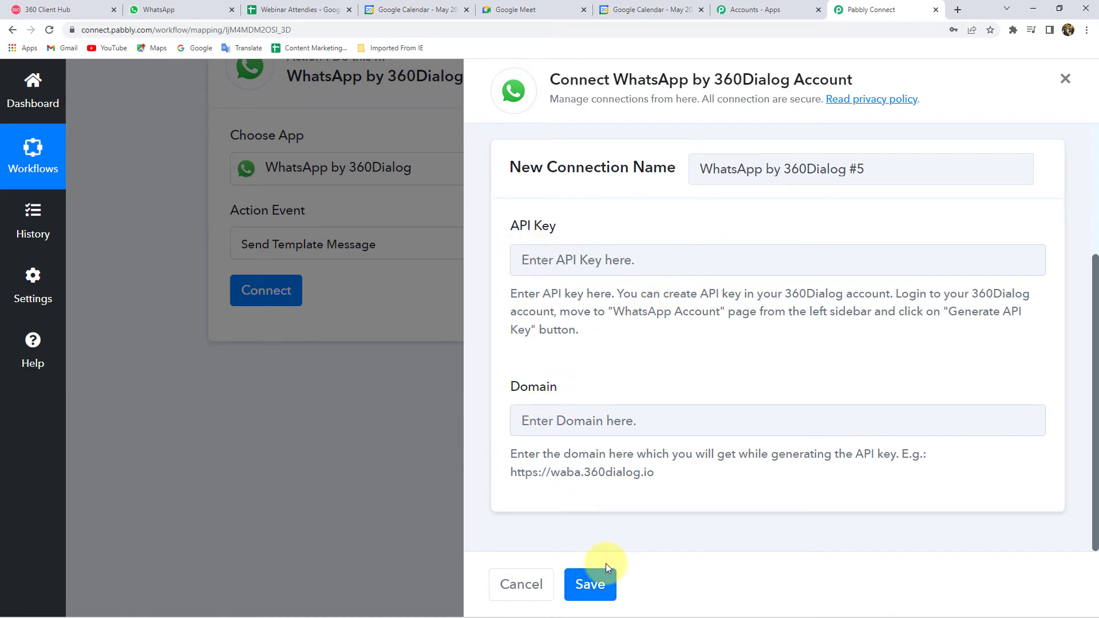
click(46, 7)
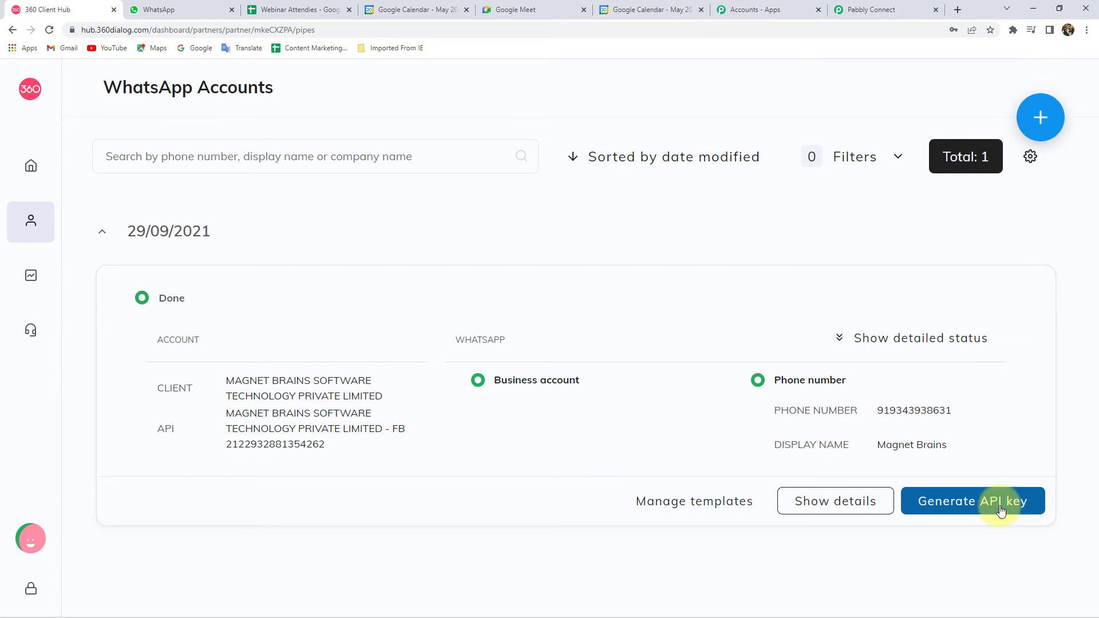
- Switch back to Pabbly Connect and connect the WhatsApp by 360Dialog action using the existing connection "Final Connection"
click(904, 8)
scroll(573, 261, up, 3)
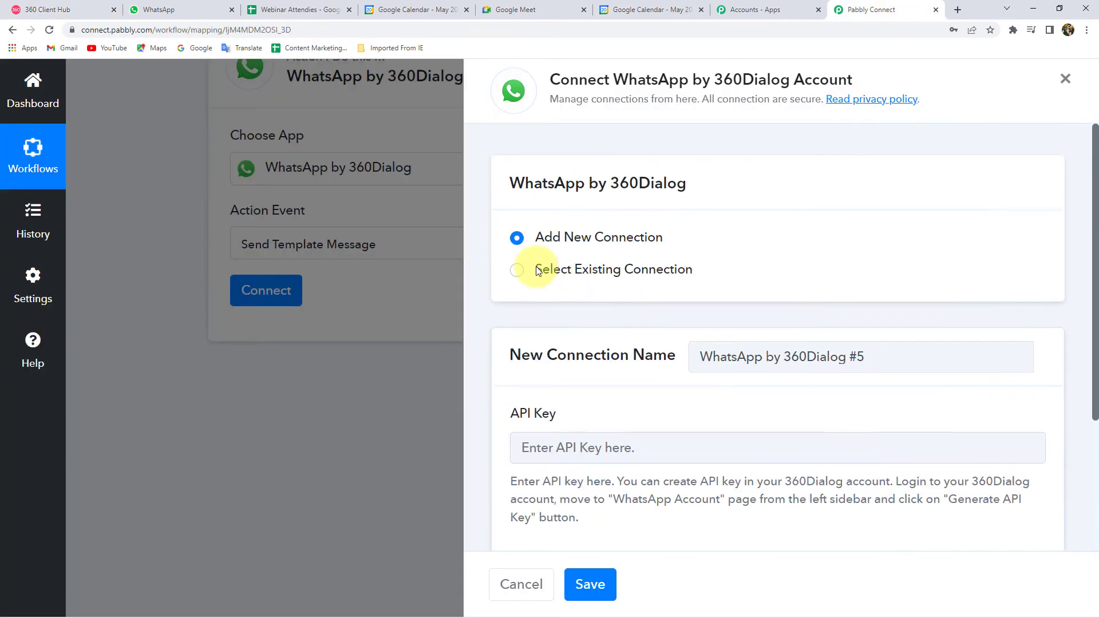
click(530, 270)
click(576, 449)
click(575, 394)
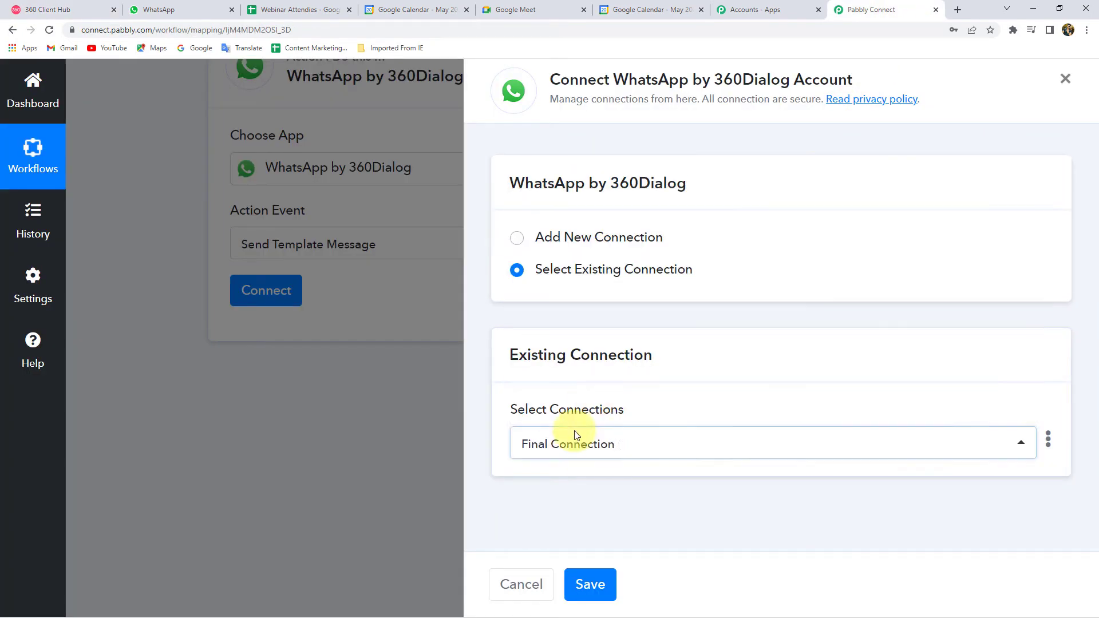
click(590, 584)
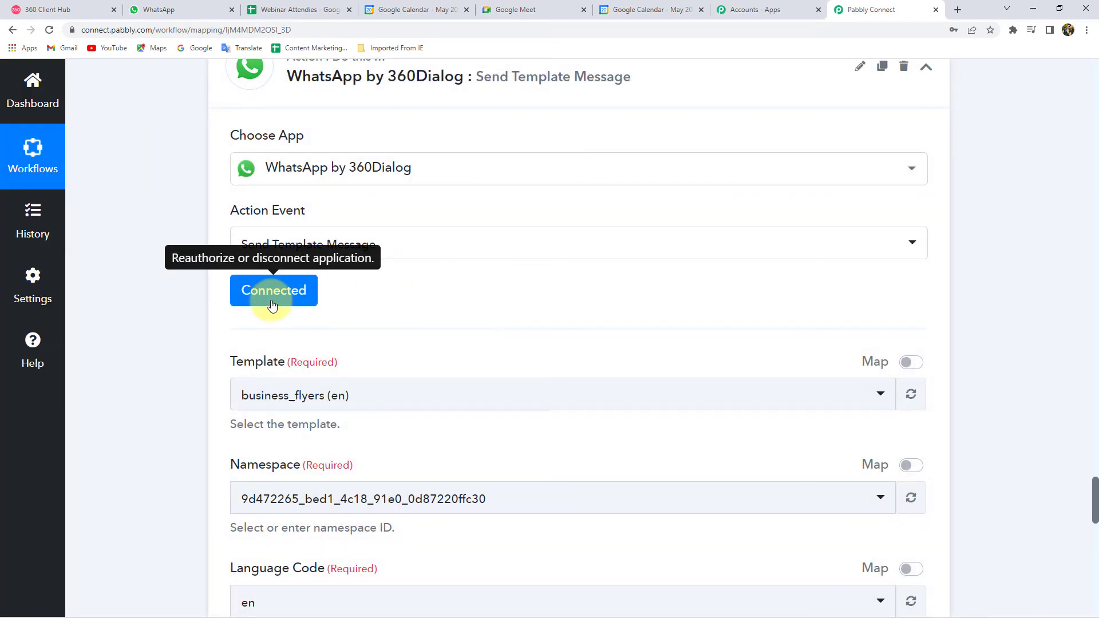
- Browse the message templates offered in the action's Template field
scroll(199, 327, down, 2)
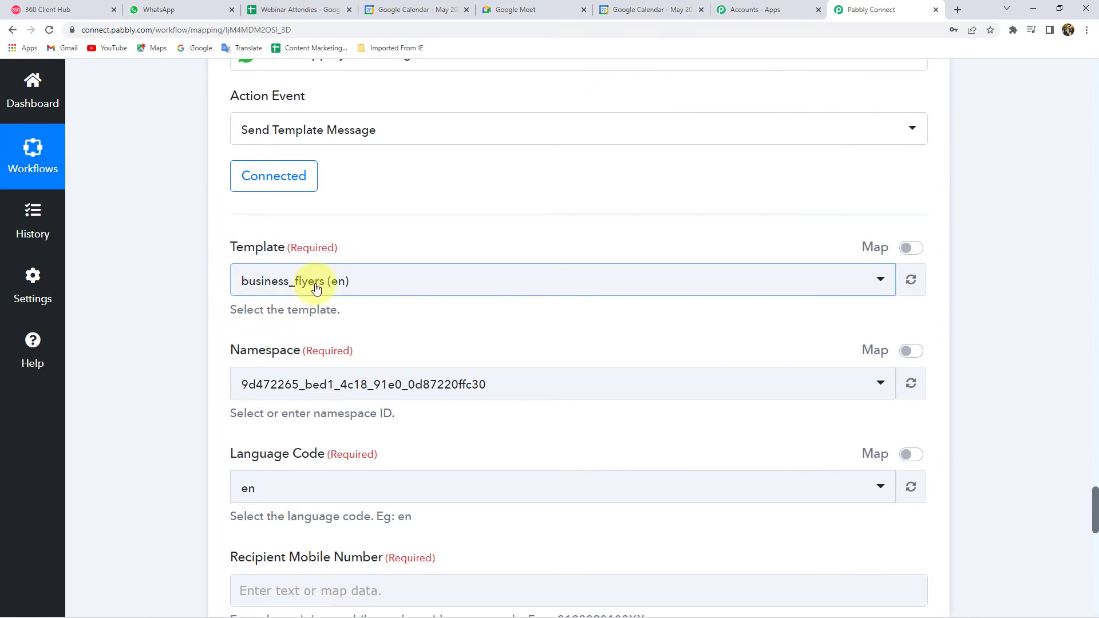
click(289, 281)
scroll(316, 460, down, 8)
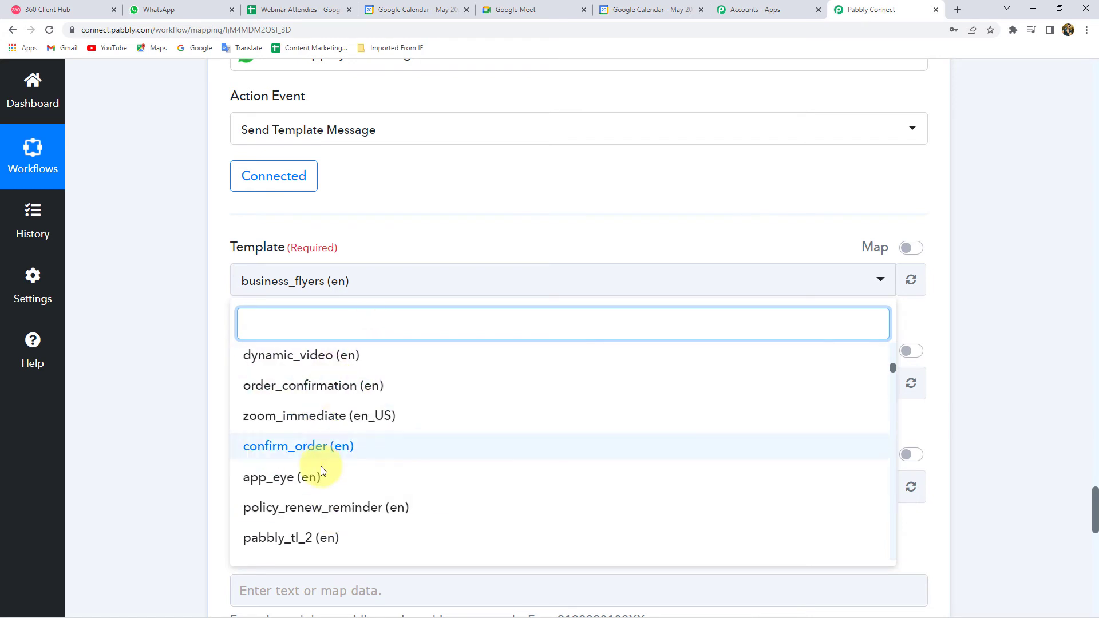
scroll(319, 442, down, 4)
scroll(331, 518, up, 10)
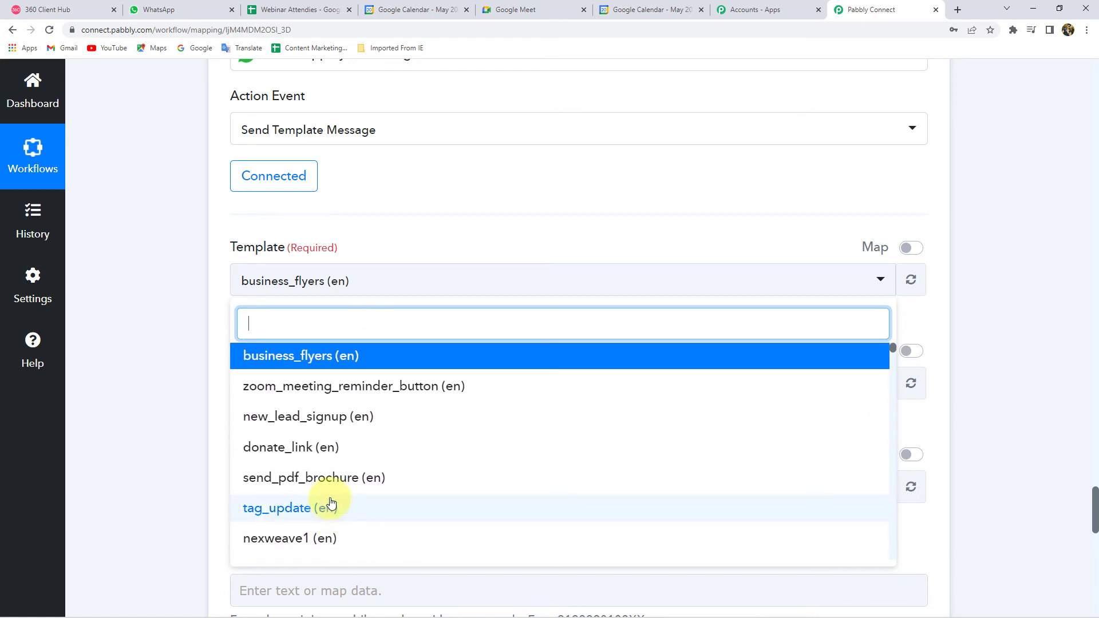
- Switch to 360 Client Hub, open the WhatsApp account's template management and look through the template list
click(27, 5)
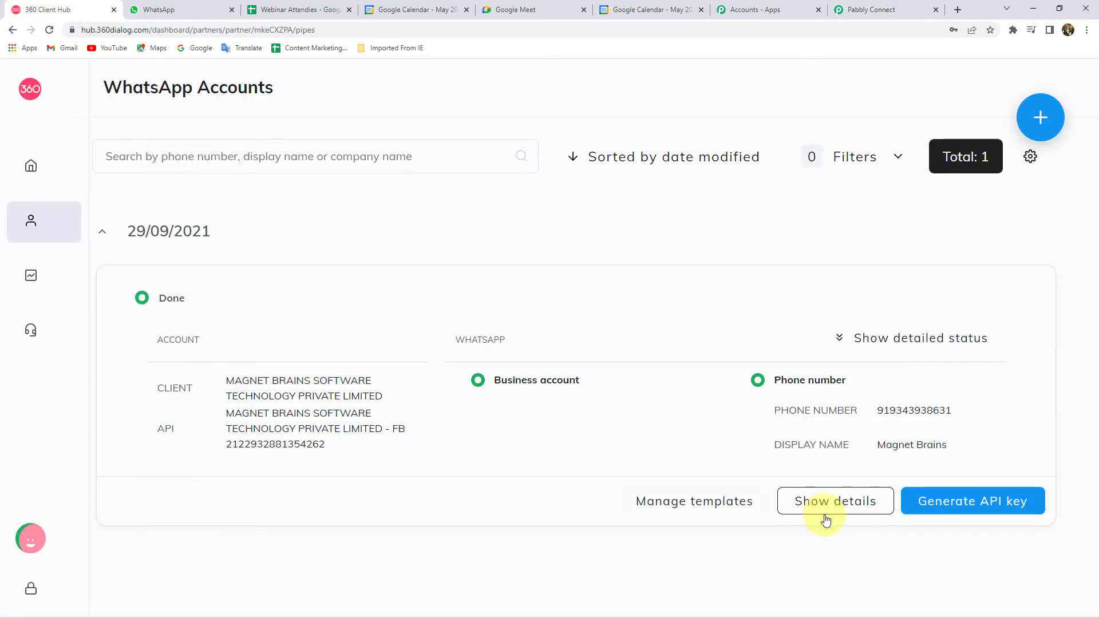
click(693, 502)
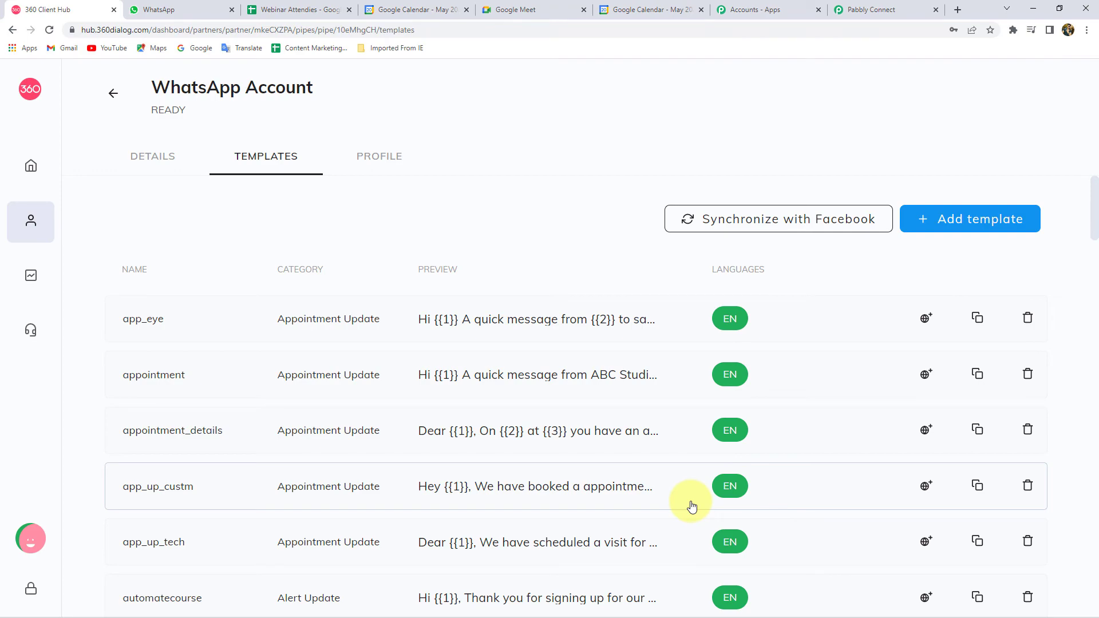
scroll(569, 320, down, 20)
scroll(568, 318, down, 18)
scroll(569, 321, up, 2)
scroll(568, 321, up, 20)
scroll(568, 320, up, 10)
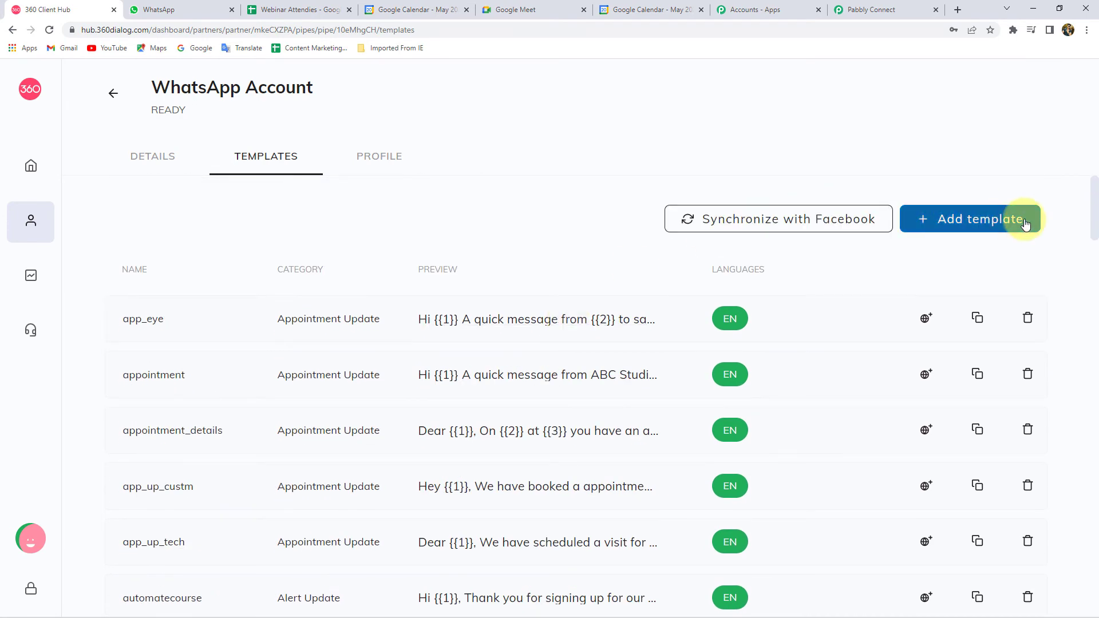
- Open the new template form, review its name, category, language, type and body fields, and close it without saving
click(1026, 225)
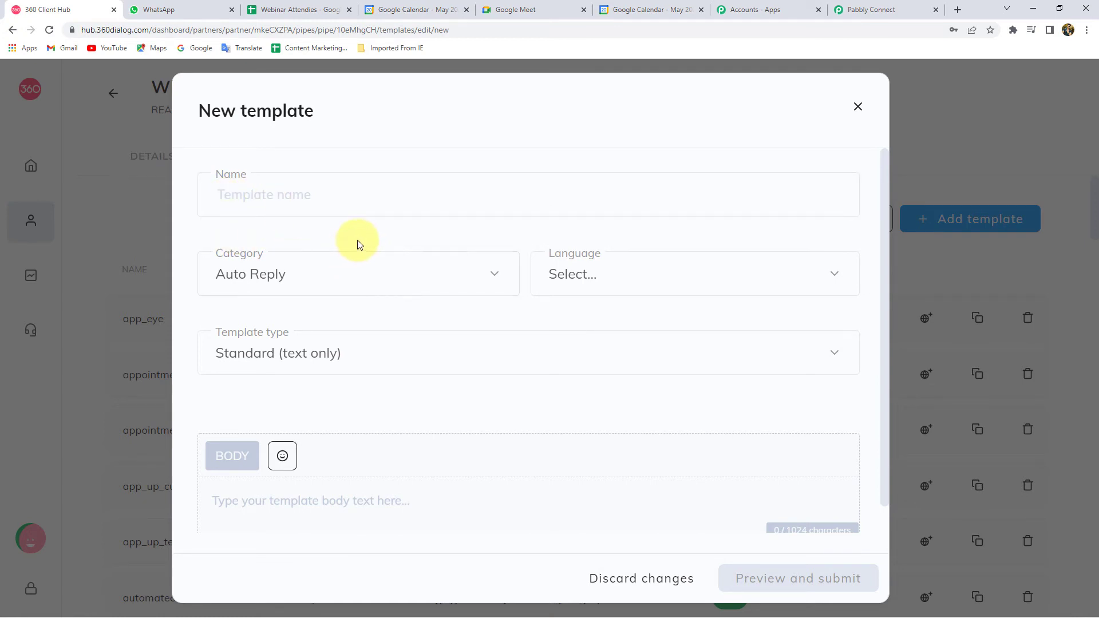
scroll(407, 405, down, 1)
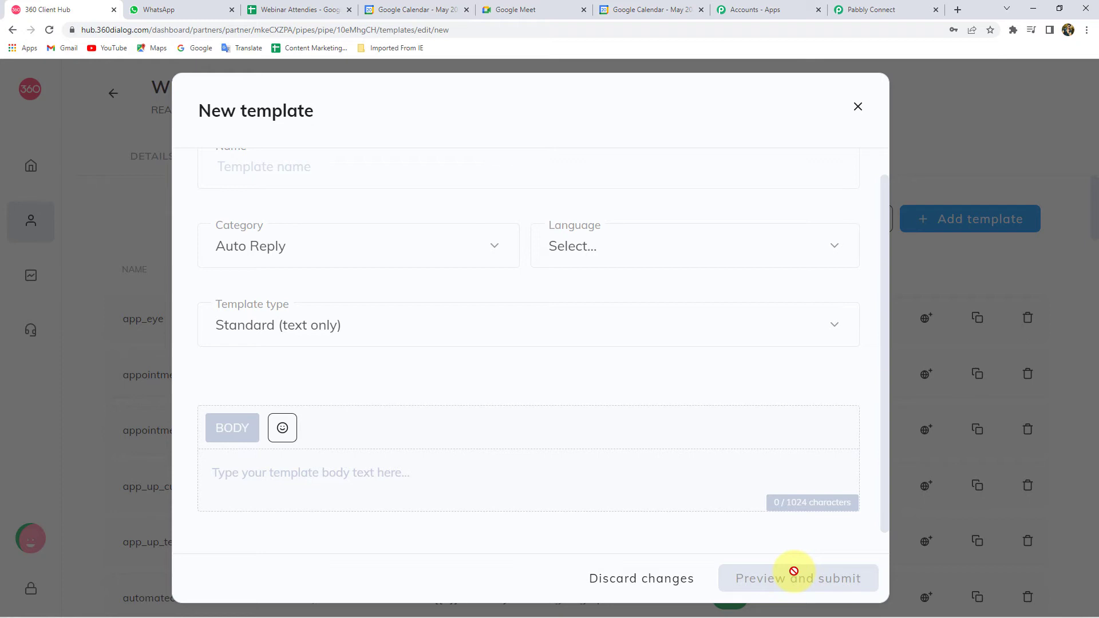
click(861, 119)
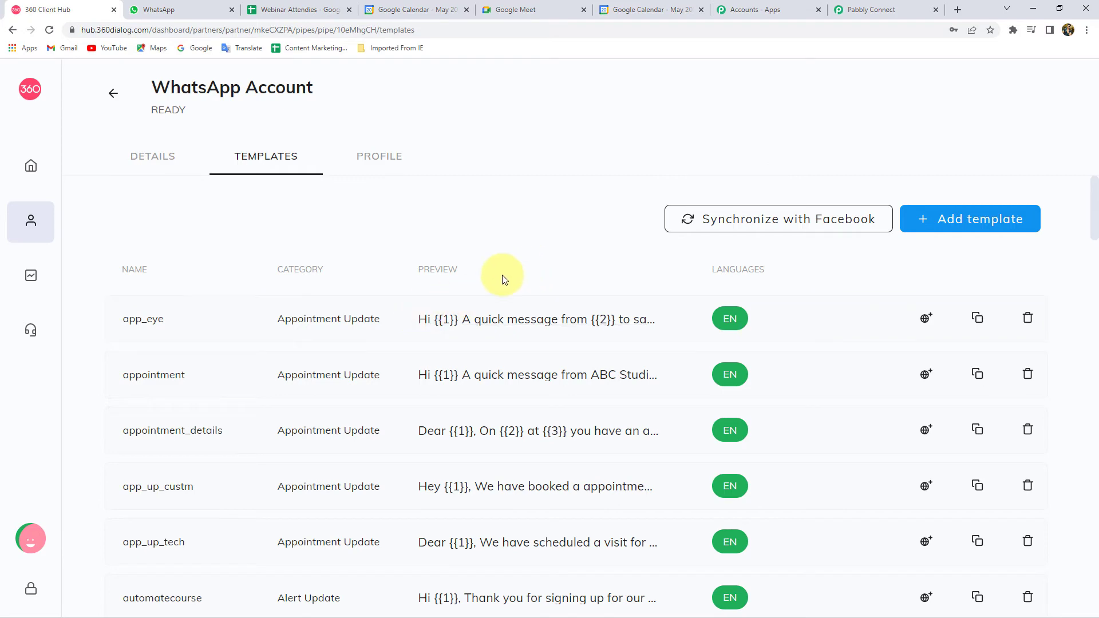
- Find the zoom_reminder_sameday template on page 4 of the template list and open its preview
scroll(224, 404, down, 12)
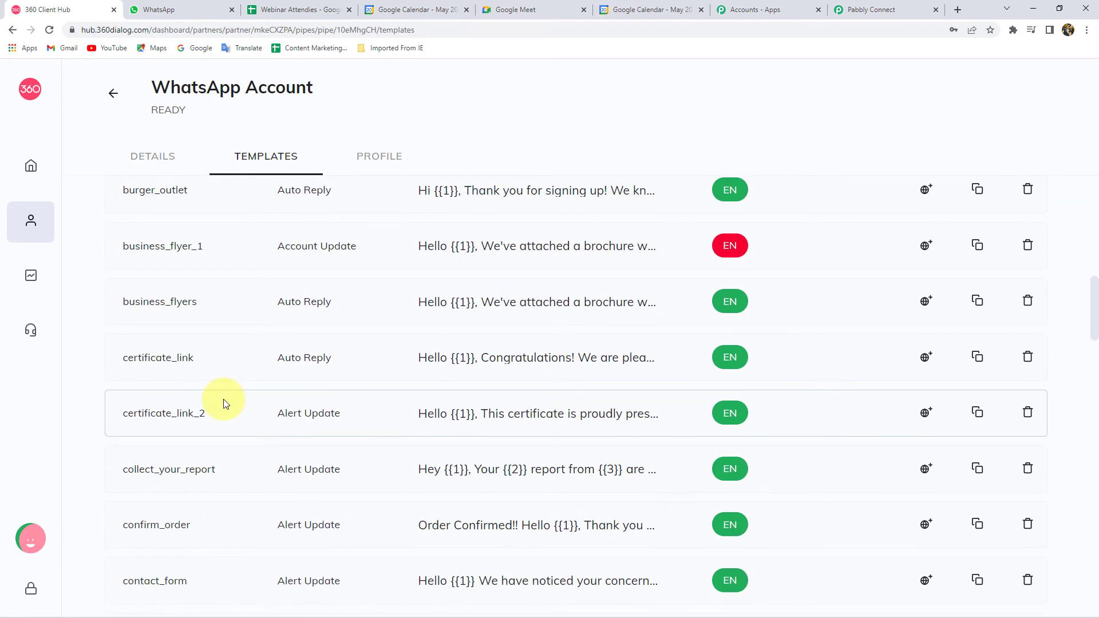
key(ctrl+f)
text(Zoom)
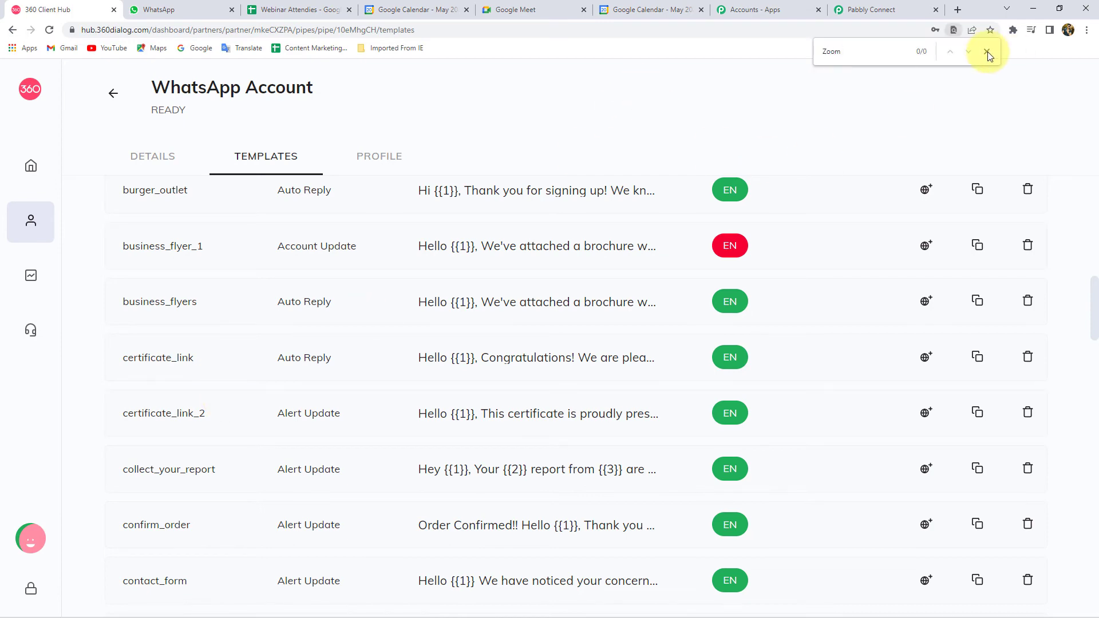
click(987, 51)
scroll(530, 269, down, 20)
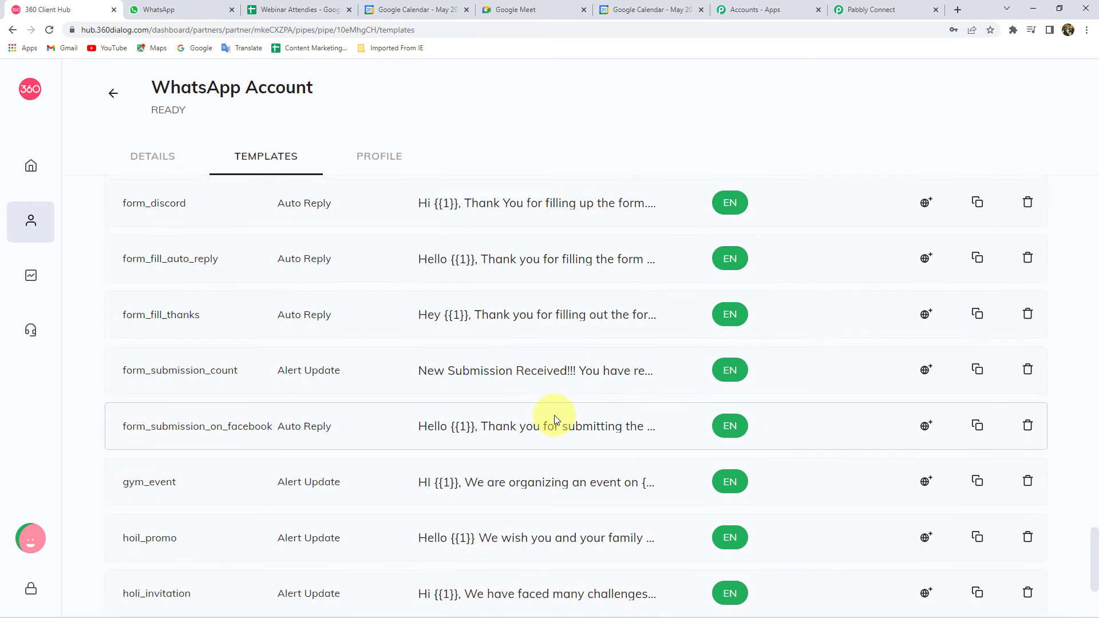
click(632, 574)
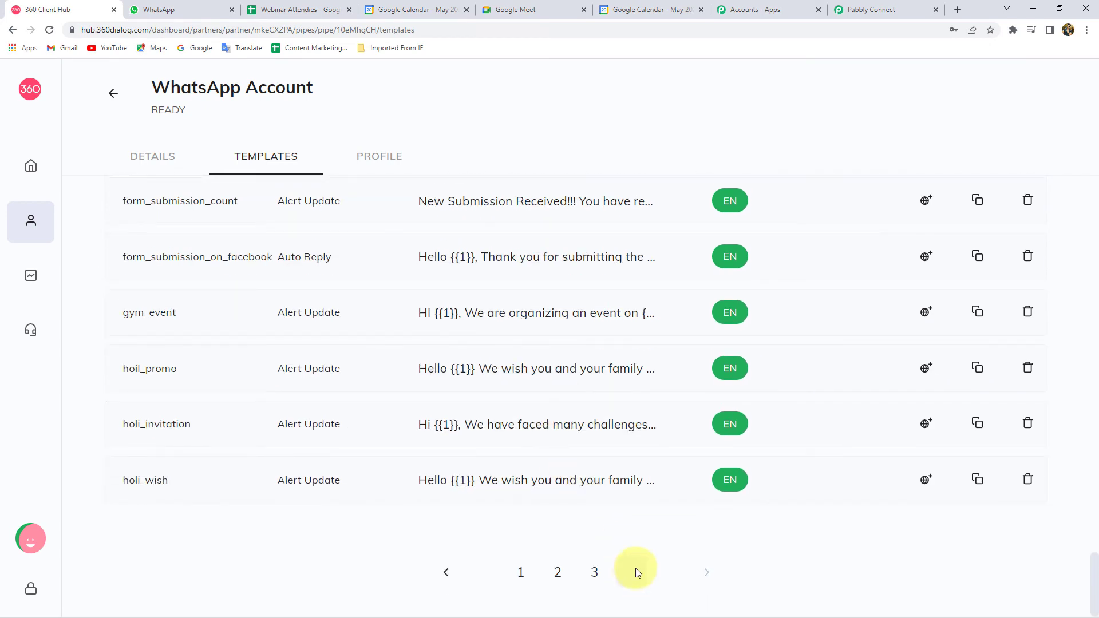
scroll(228, 364, down, 5)
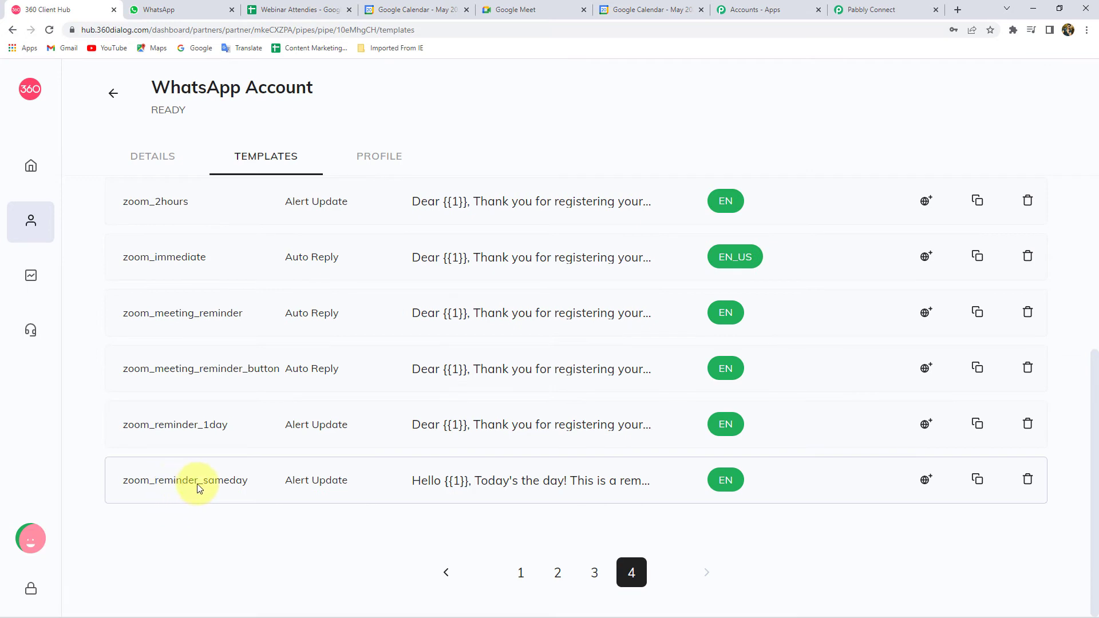
click(569, 484)
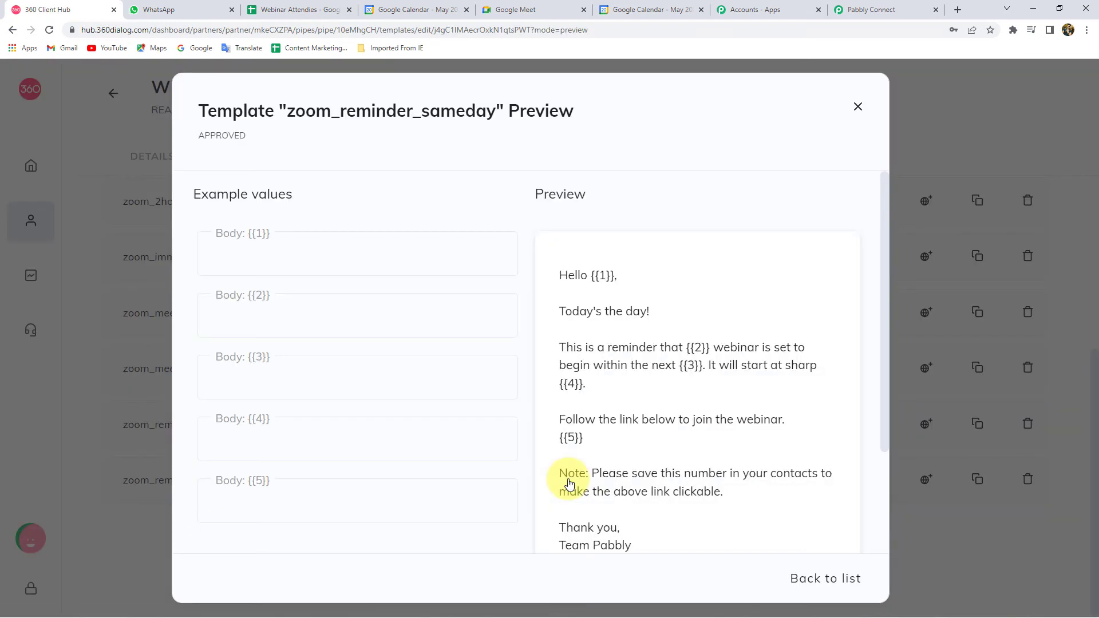
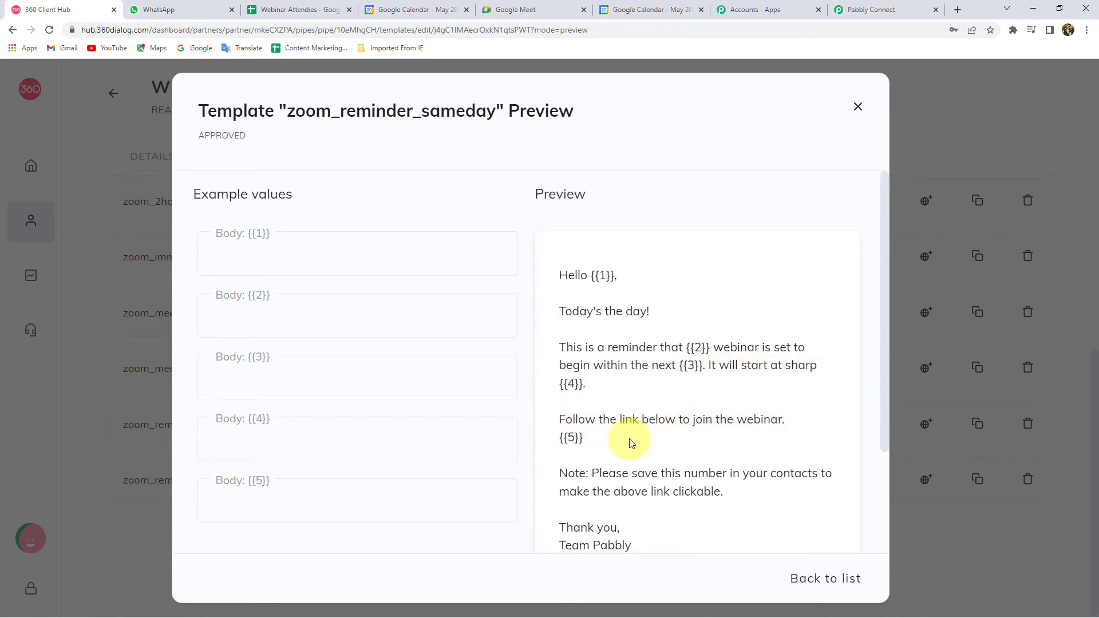
- Read through the zoom_reminder_sameday message and examine the {{1}} variable in its greeting
scroll(618, 443, down, 2)
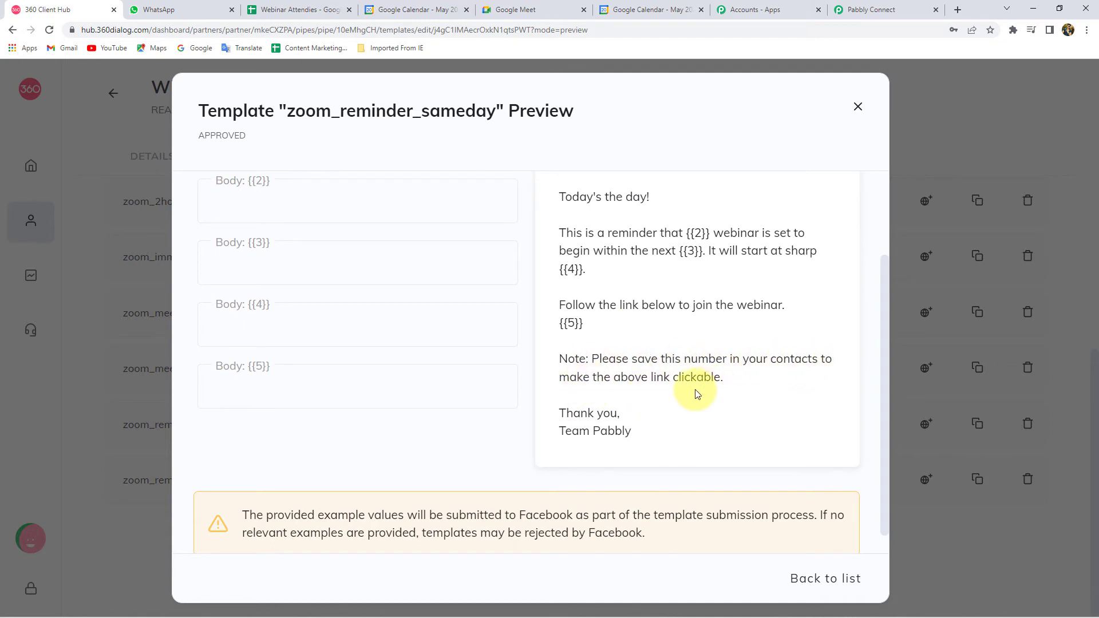
scroll(613, 436, up, 2)
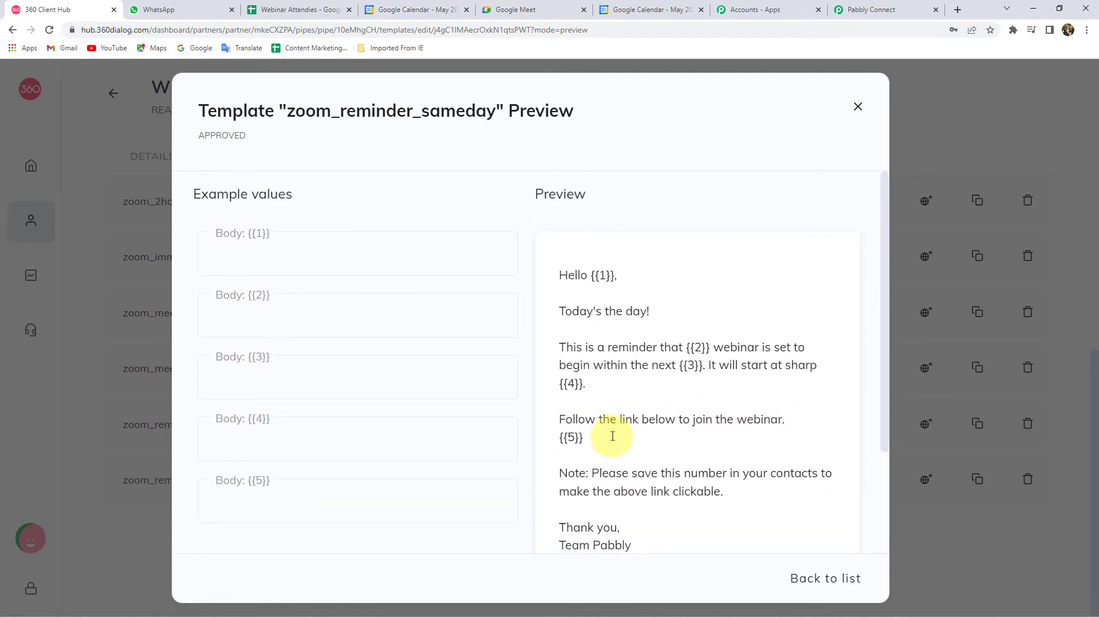
double_click(602, 277)
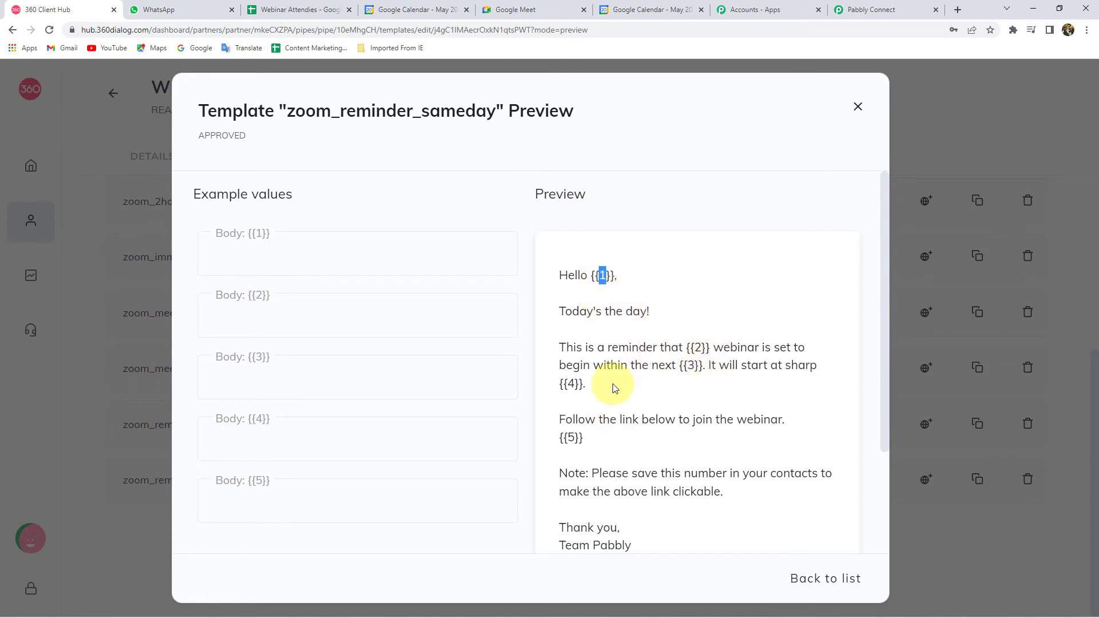
click(611, 271)
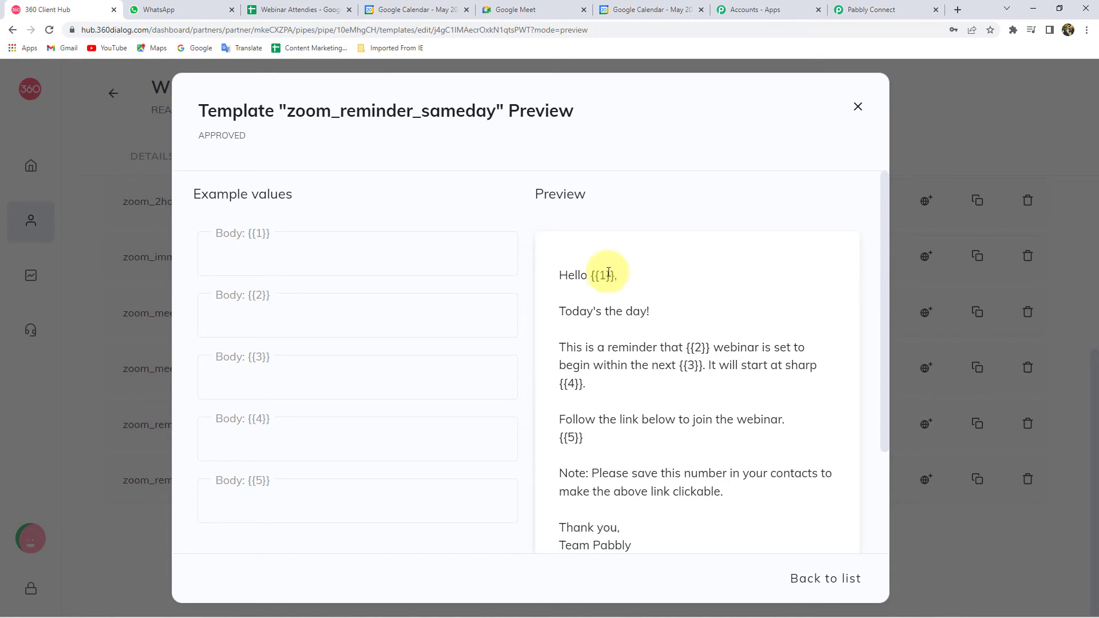
drag(590, 276, 608, 280)
click(608, 279)
double_click(567, 275)
click(612, 276)
double_click(569, 276)
double_click(601, 276)
click(607, 276)
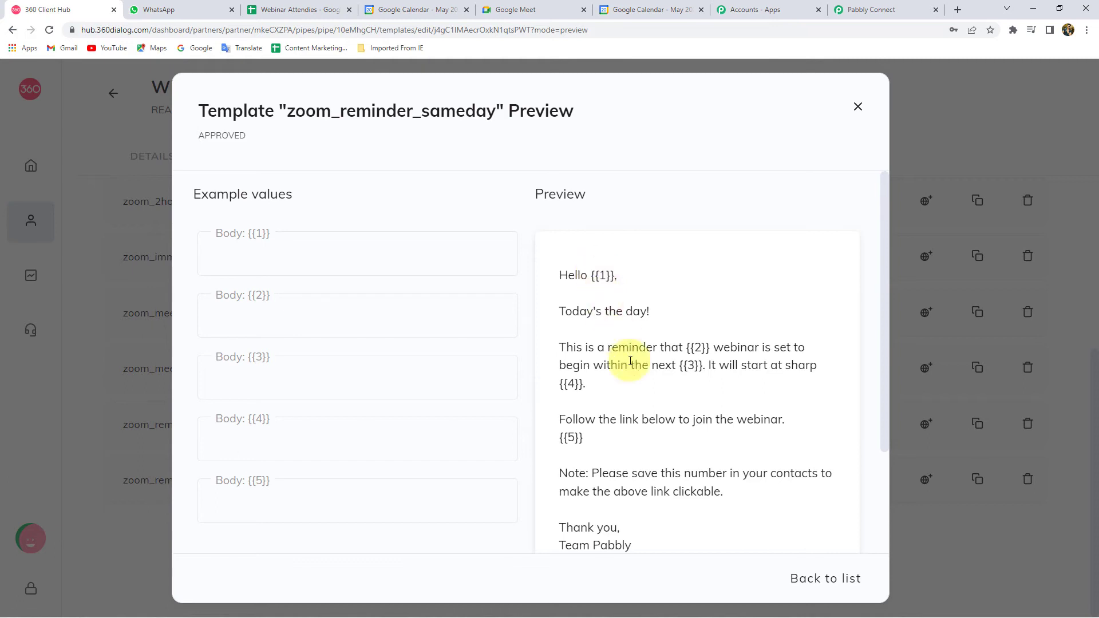
- Examine the {{2}}, {{3}} and {{4}} variables in the template's webinar reminder text
double_click(697, 348)
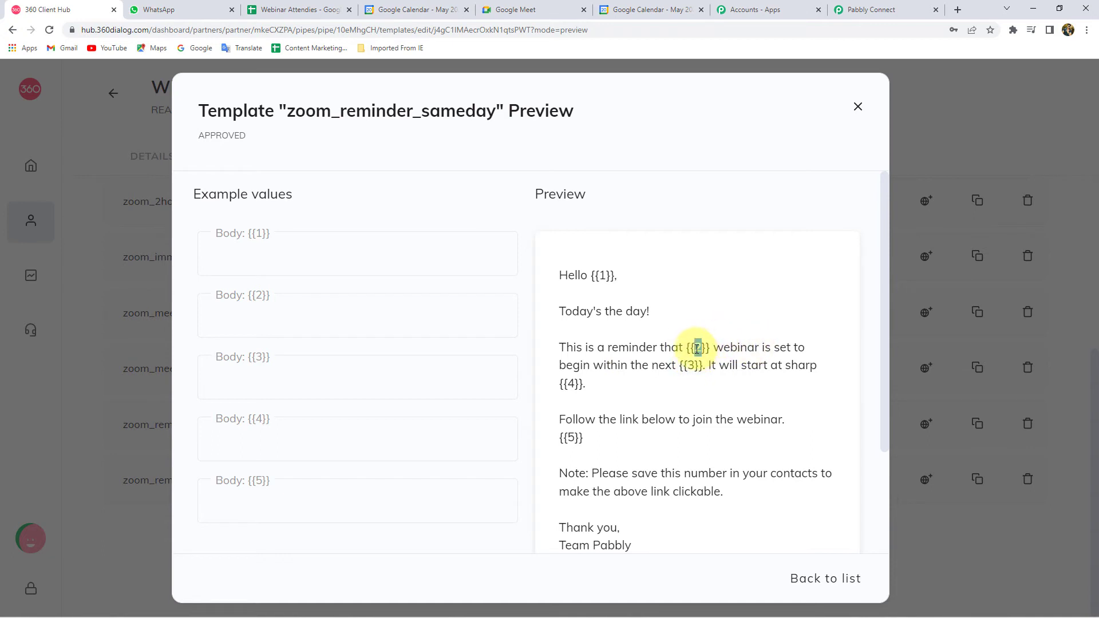
click(697, 348)
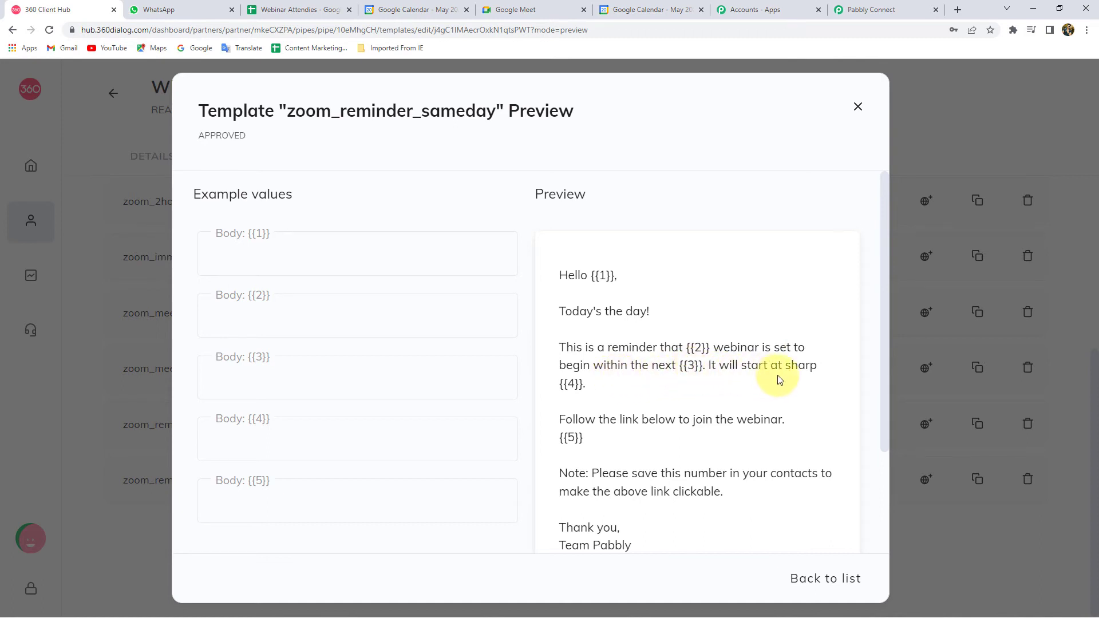
double_click(572, 384)
click(572, 385)
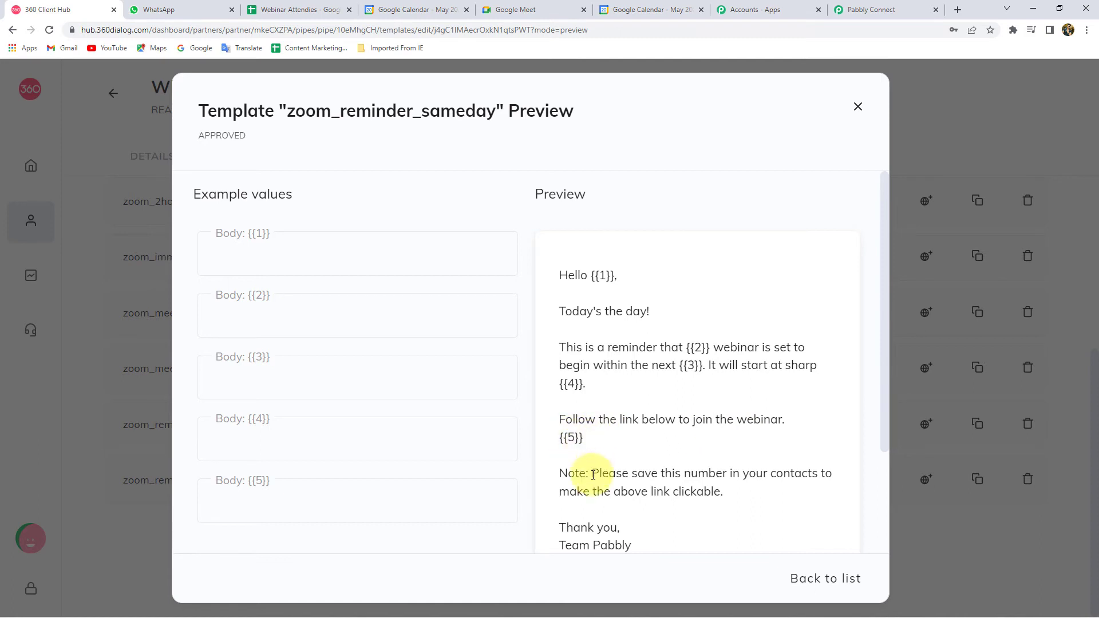
- Examine the template's note about saving the number in contacts to make the {{5}} webinar link clickable
scroll(606, 473, down, 1)
drag(590, 416, 738, 434)
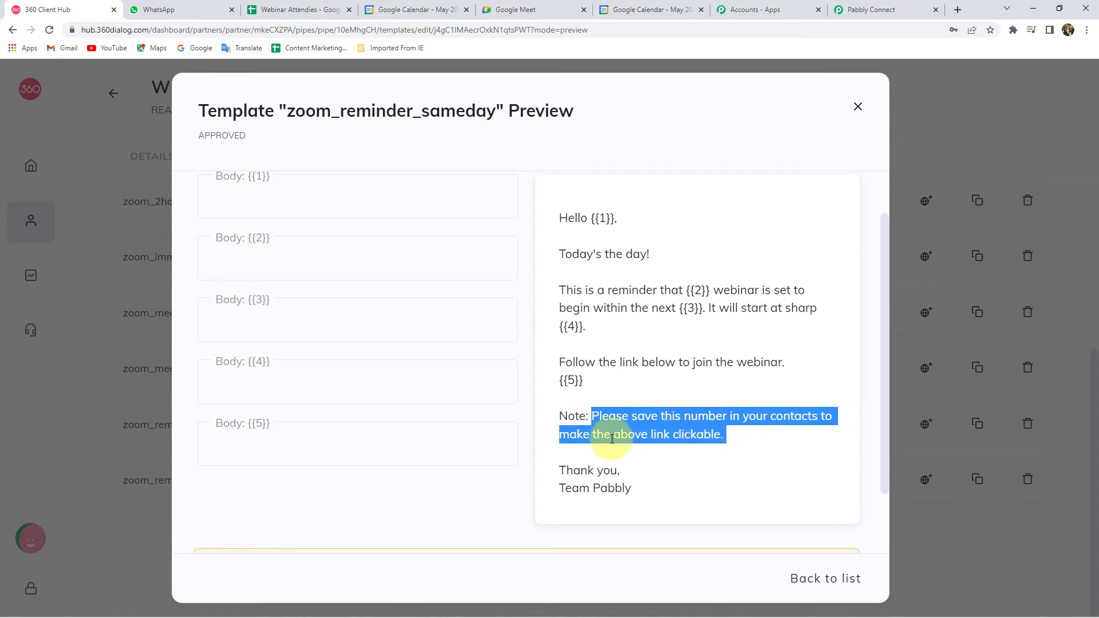
click(631, 422)
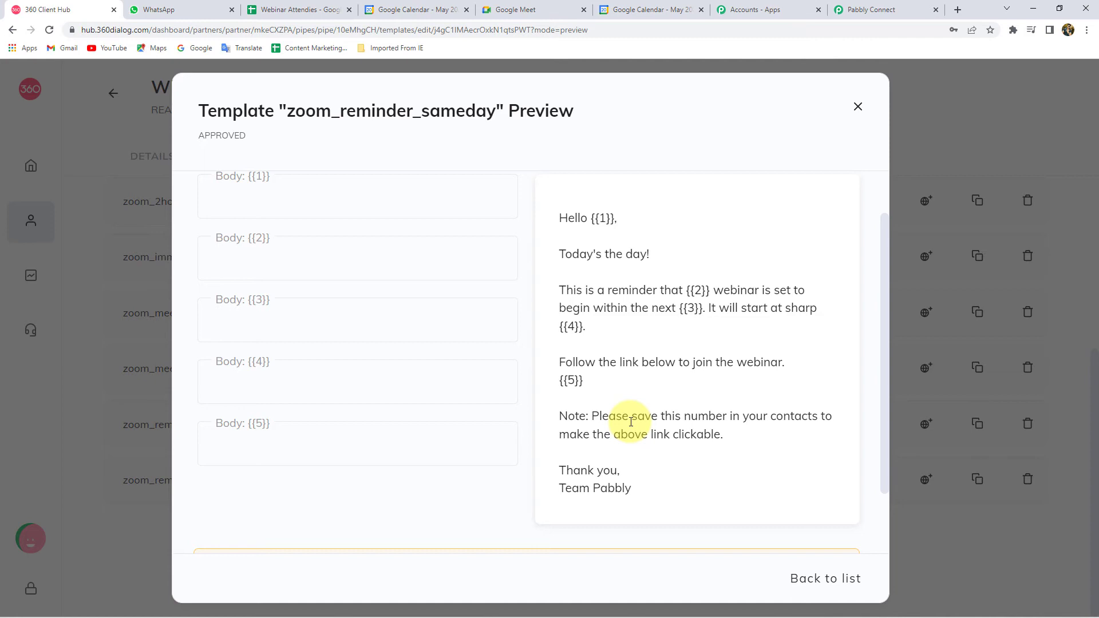
drag(592, 417, 712, 432)
click(704, 439)
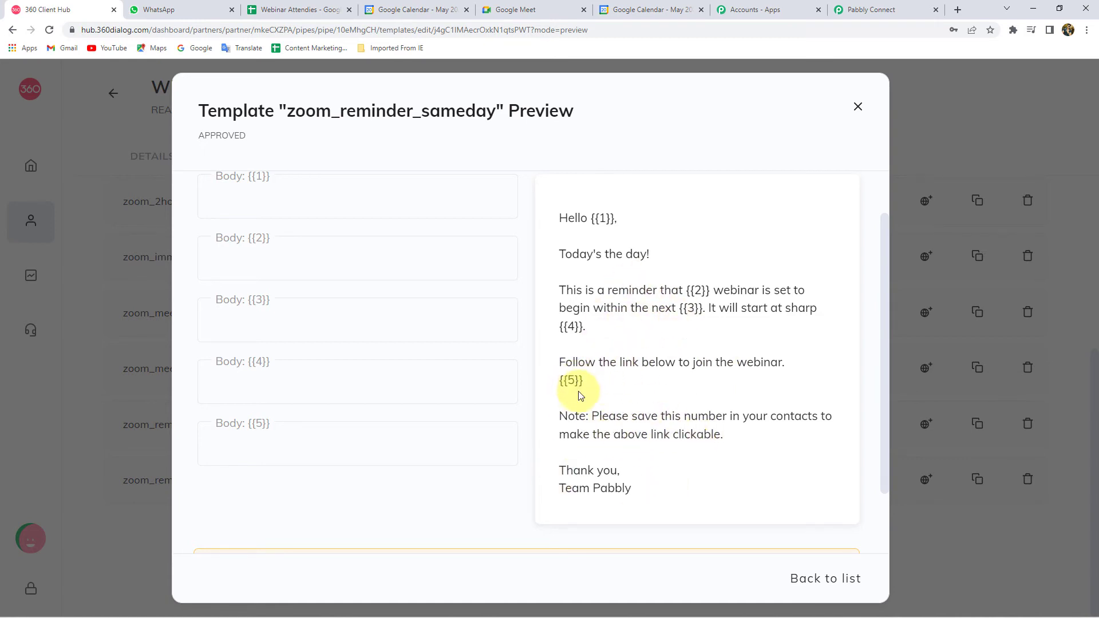
double_click(572, 416)
shift+click(722, 439)
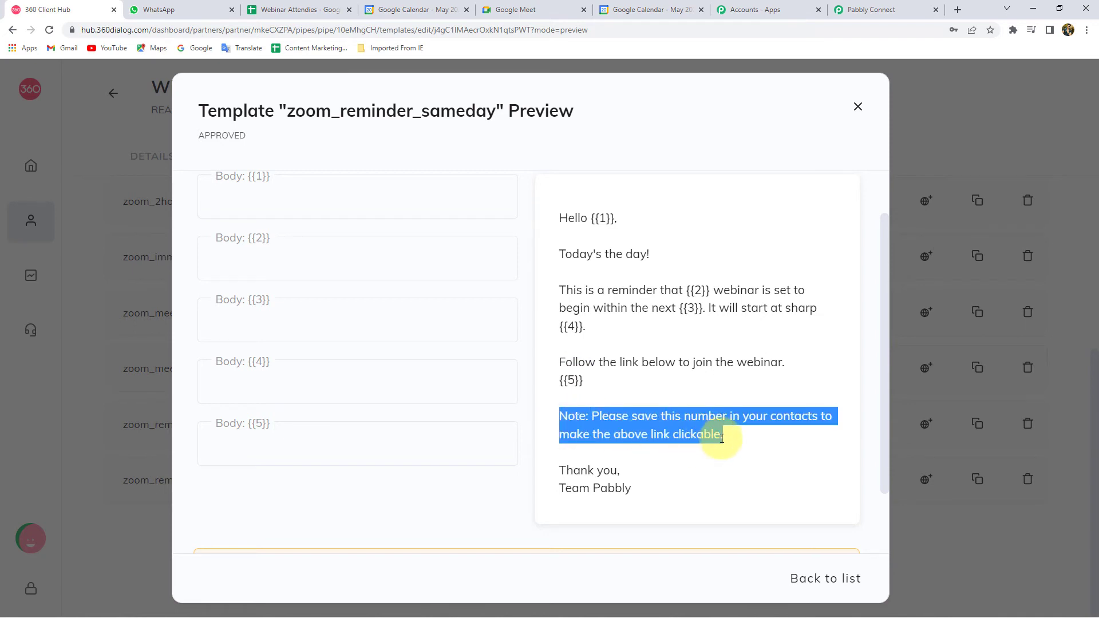
click(647, 430)
scroll(645, 429, up, 1)
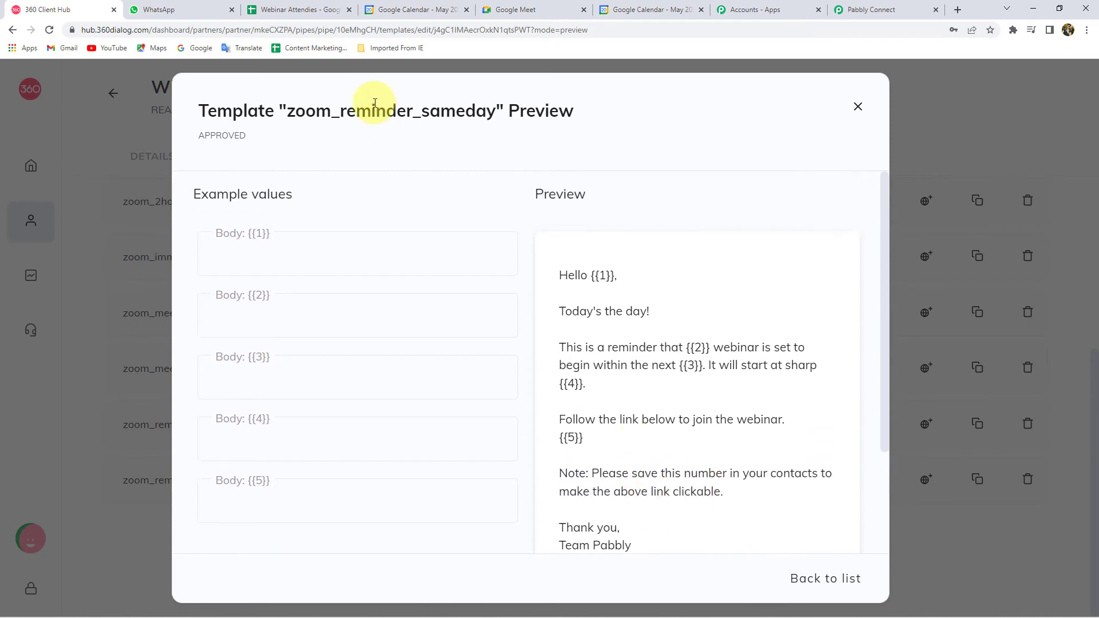
- Switch to Pabbly Connect and select zoom_reminder_sameday (en) as the template for the WhatsApp message
drag(288, 111, 471, 141)
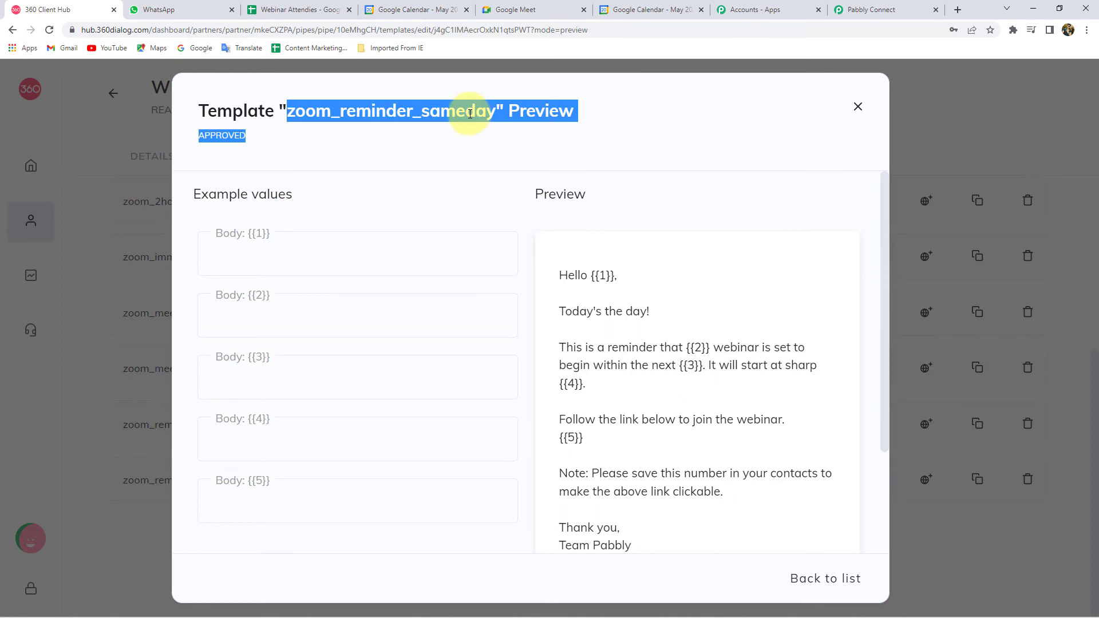
click(468, 111)
click(864, 7)
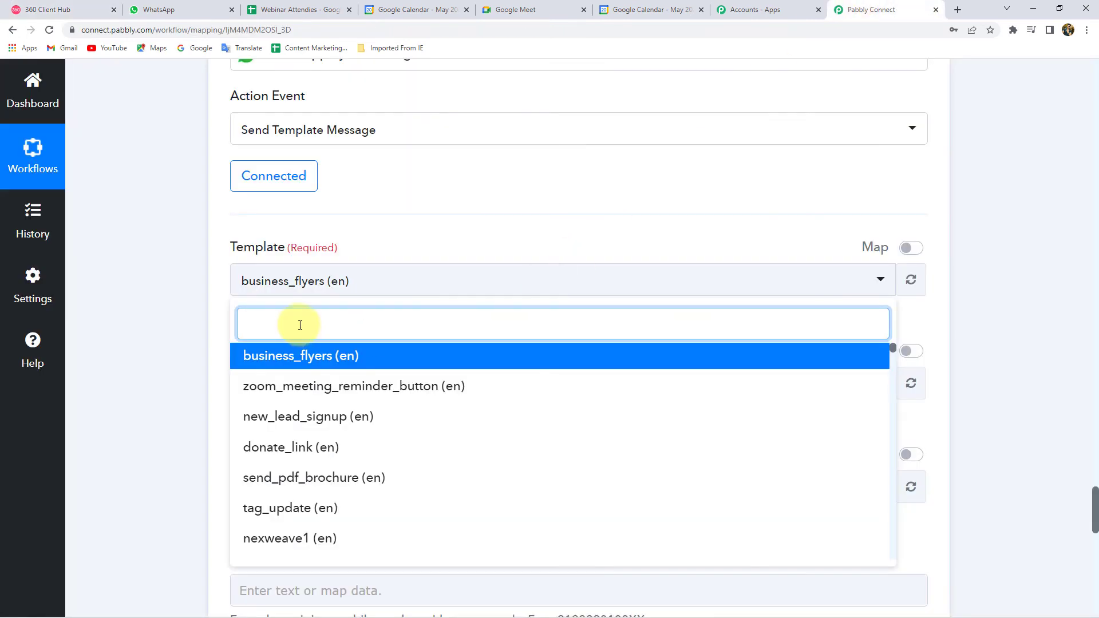
text(zoom)
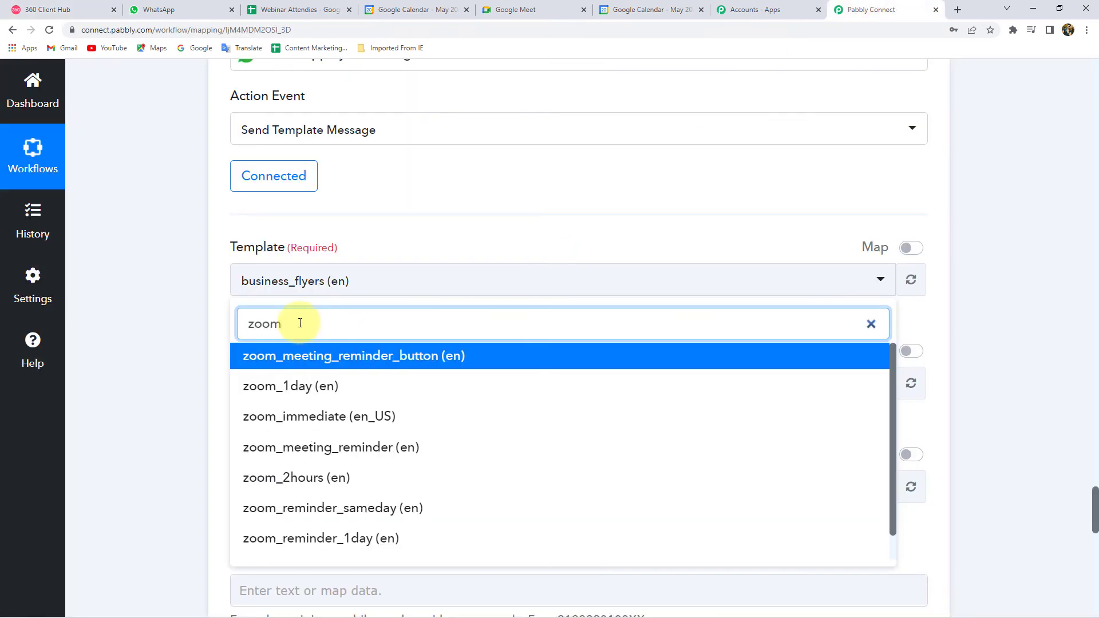
text( r)
key(BackSpace)
click(336, 508)
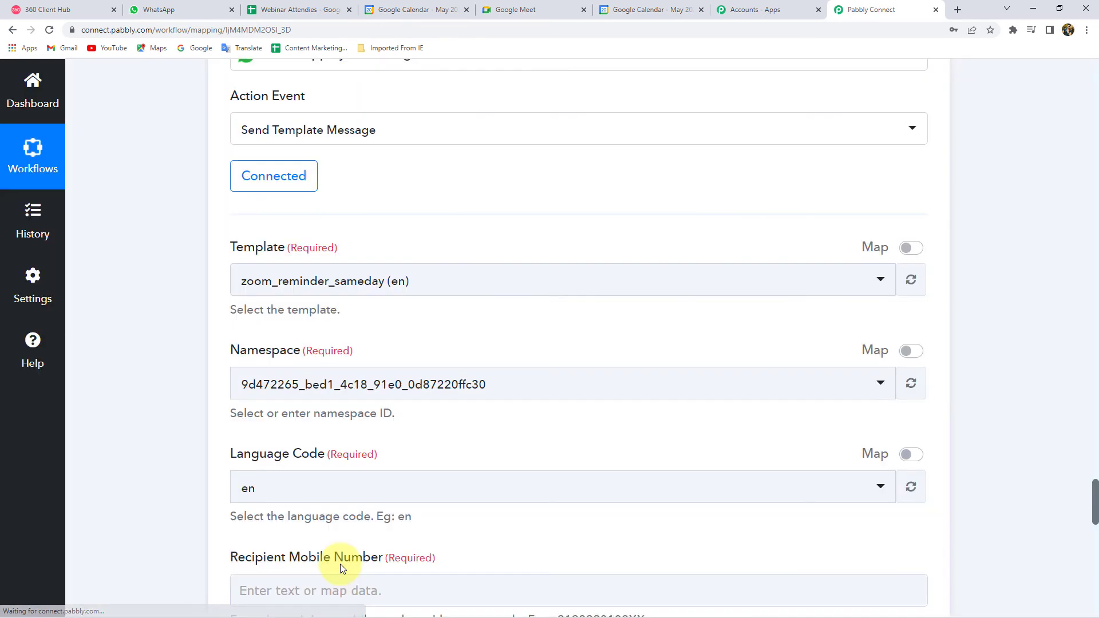
- Check the phone number column in the Webinar Attendies sheet and map the Iterator's Phone No. to Recipient Mobile Number in Pabbly Connect
scroll(178, 510, down, 5)
scroll(177, 511, down, 2)
click(386, 236)
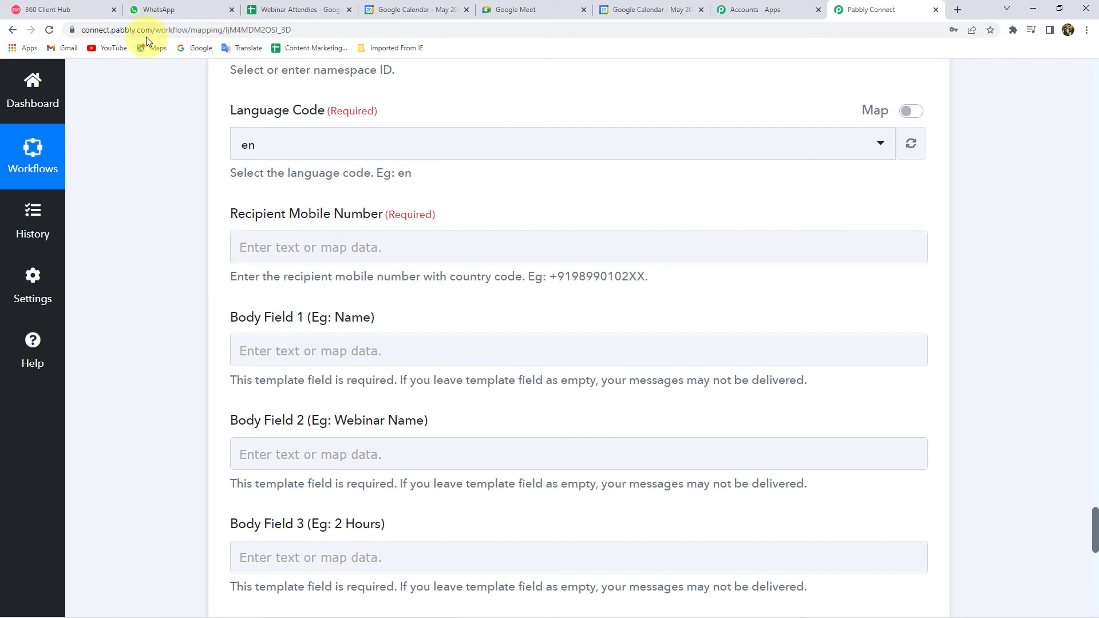
click(276, 12)
scroll(482, 349, up, 5)
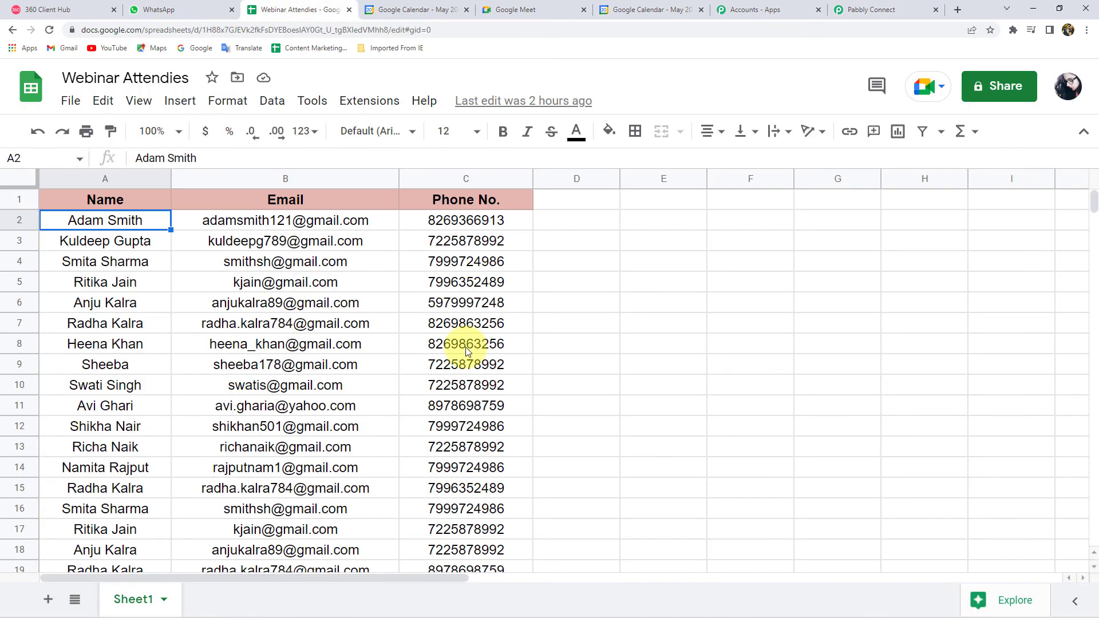
click(466, 220)
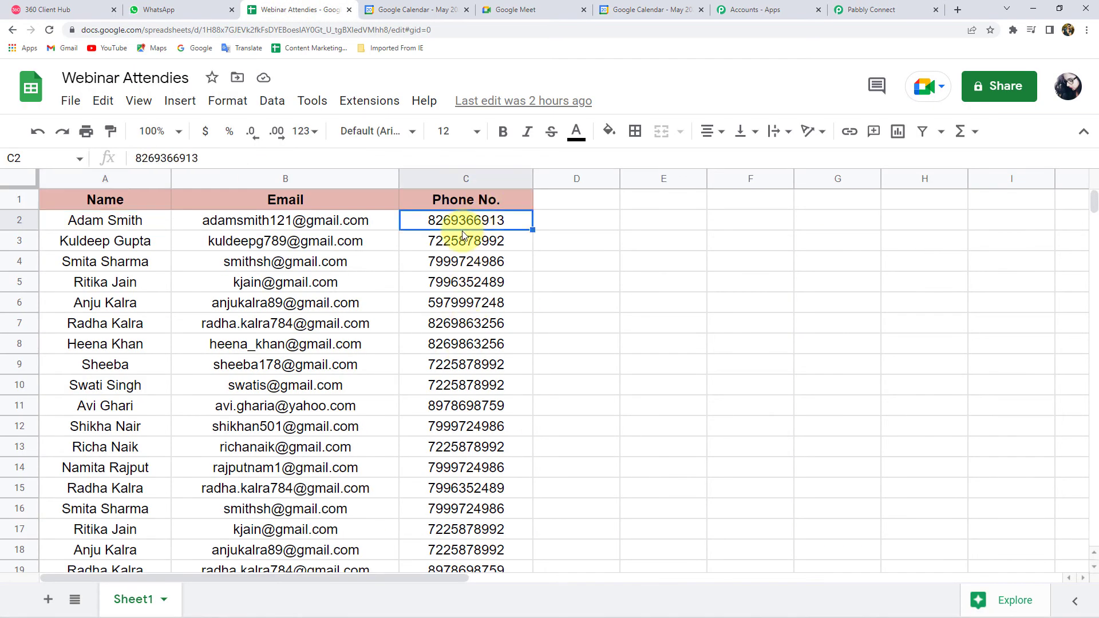
click(862, 9)
click(284, 248)
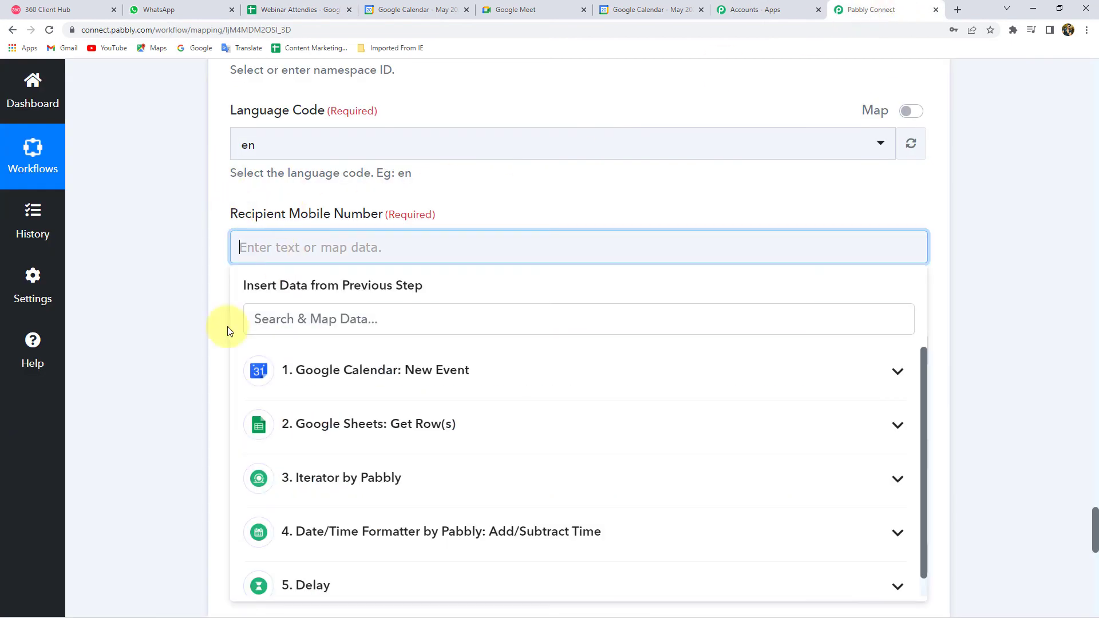
scroll(172, 405, down, 2)
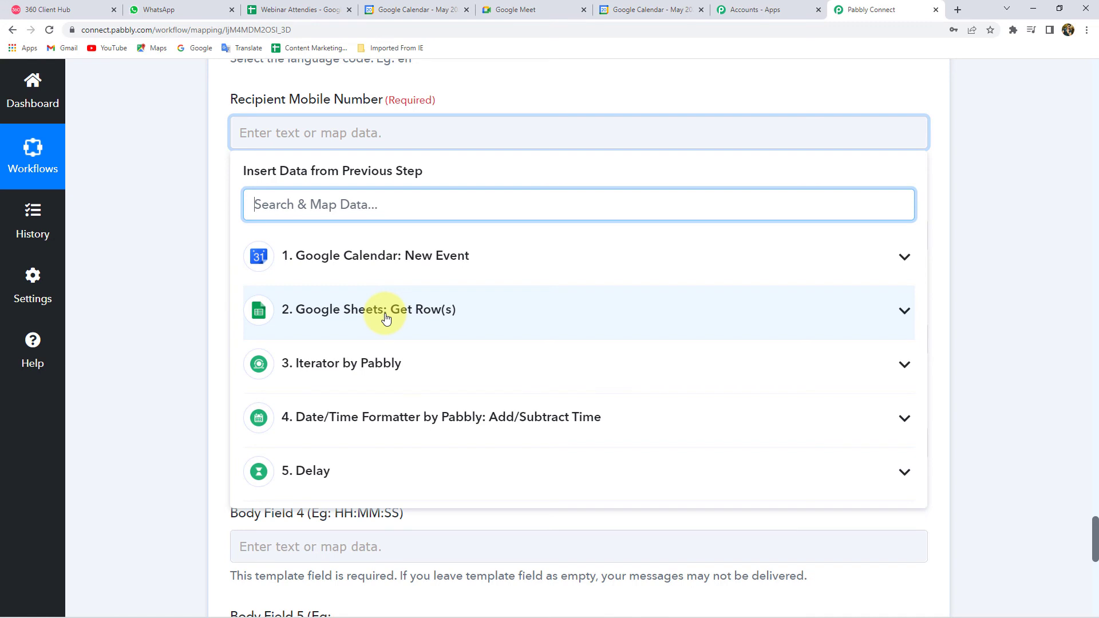
click(319, 363)
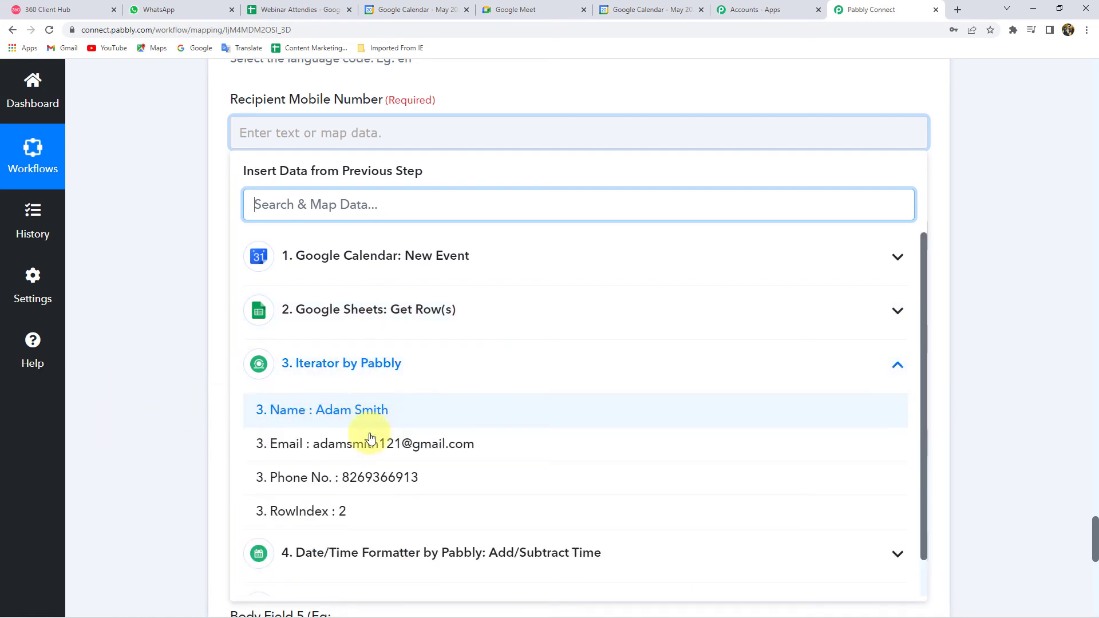
click(383, 480)
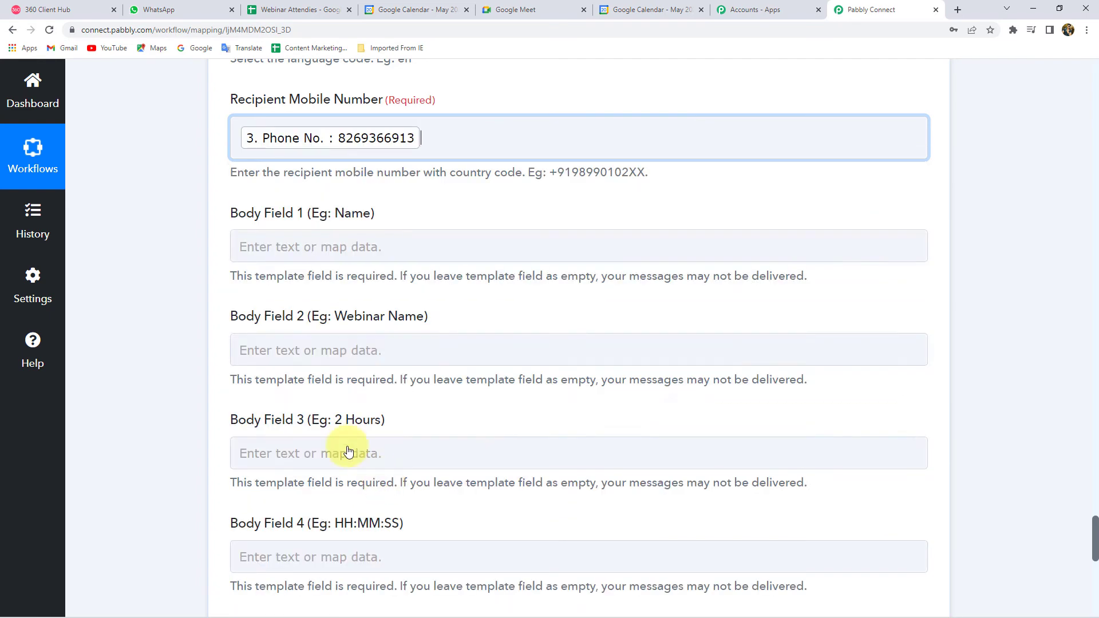
- Prefix the mapped recipient mobile number with the country code +91
click(179, 226)
drag(465, 172, 524, 172)
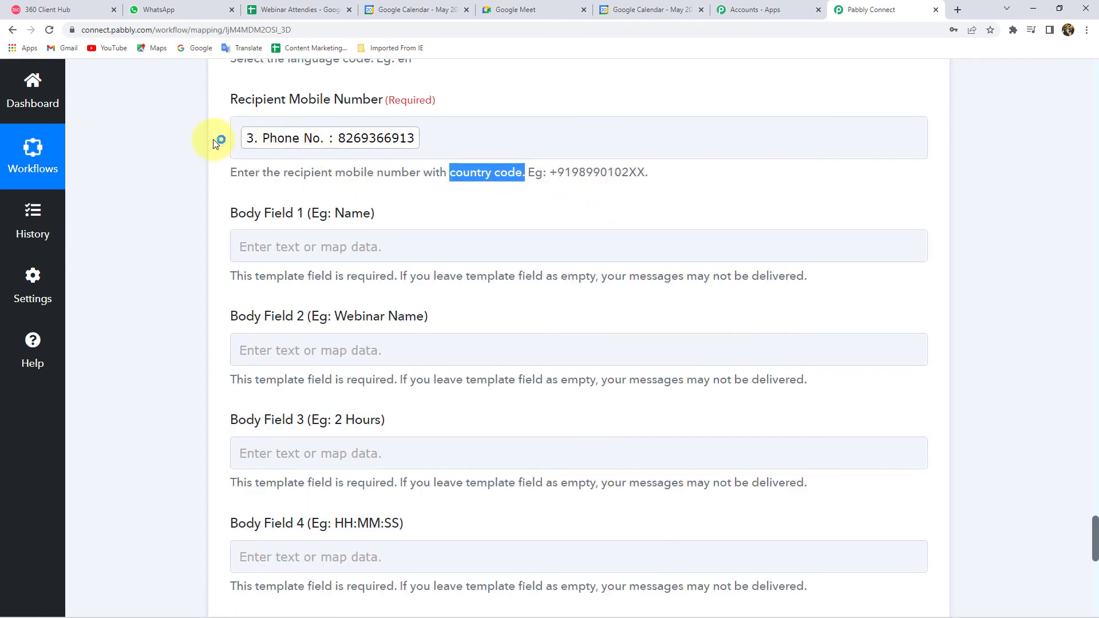
click(236, 138)
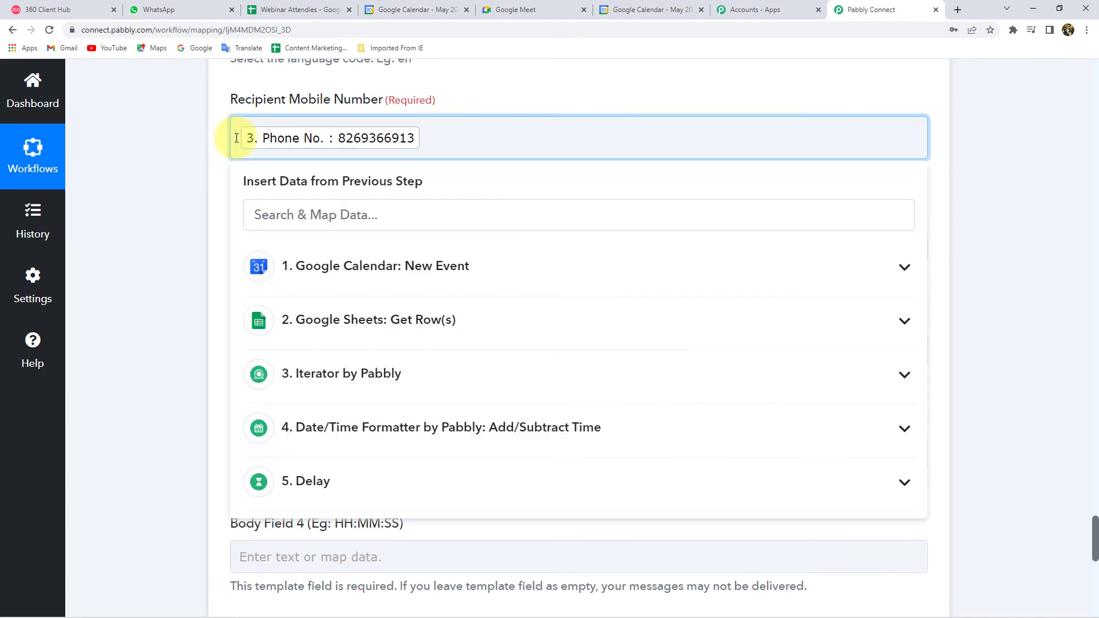
text(+91)
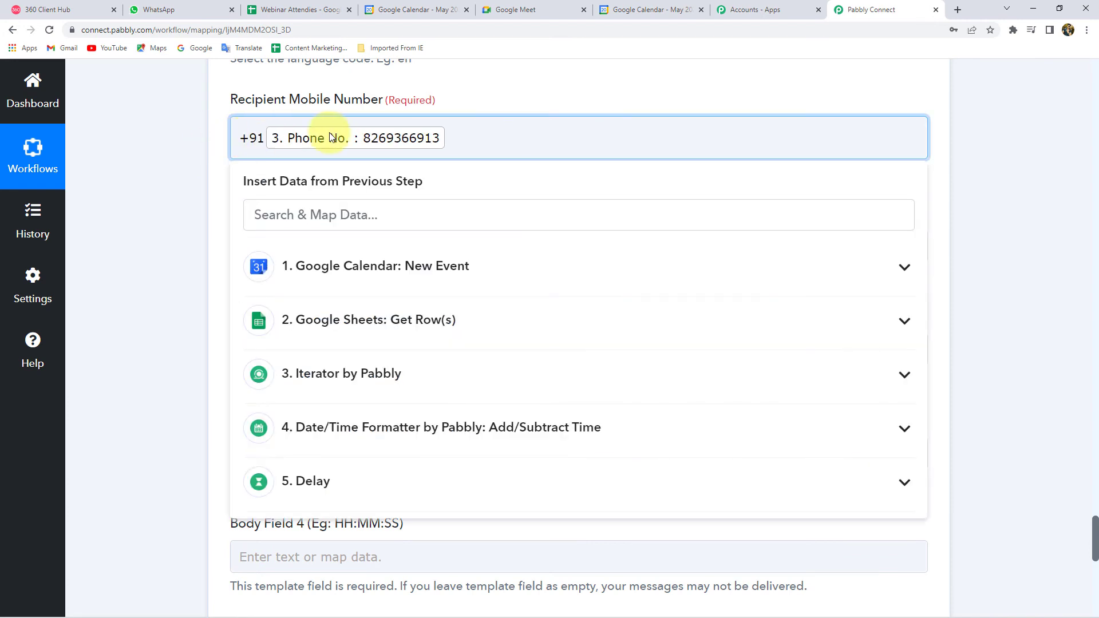
drag(266, 141, 222, 143)
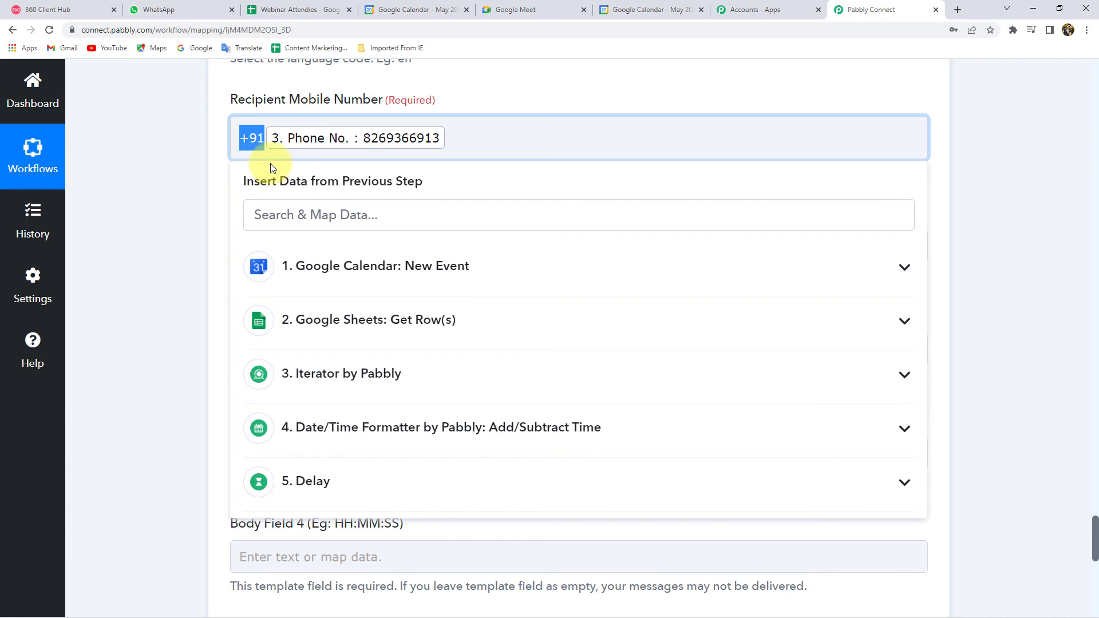
click(466, 146)
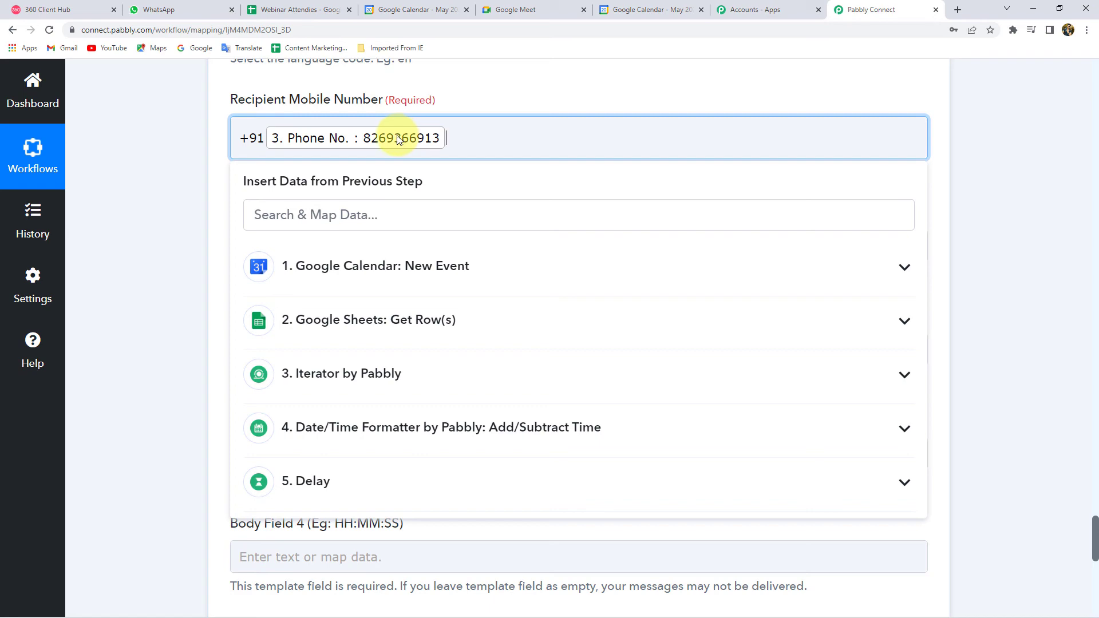
click(202, 173)
- Compare Body Fields 1 to 5 in Pabbly Connect with the variables in 360Dialog's zoom_reminder_sameday template preview
scroll(246, 155, down, 2)
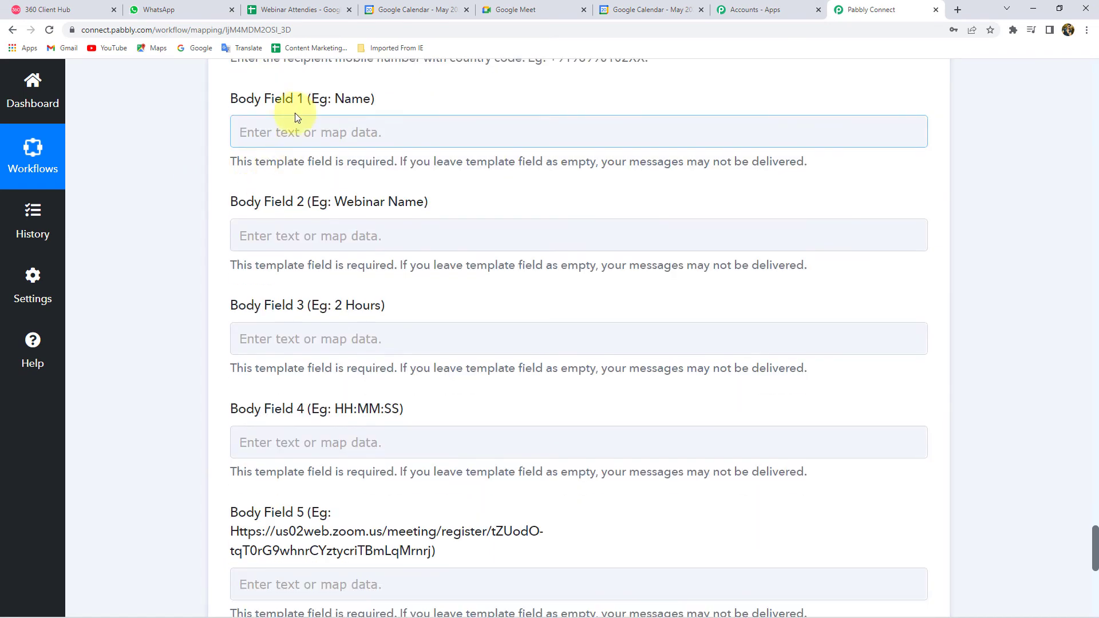
scroll(280, 441, down, 4)
scroll(277, 442, up, 3)
click(103, 9)
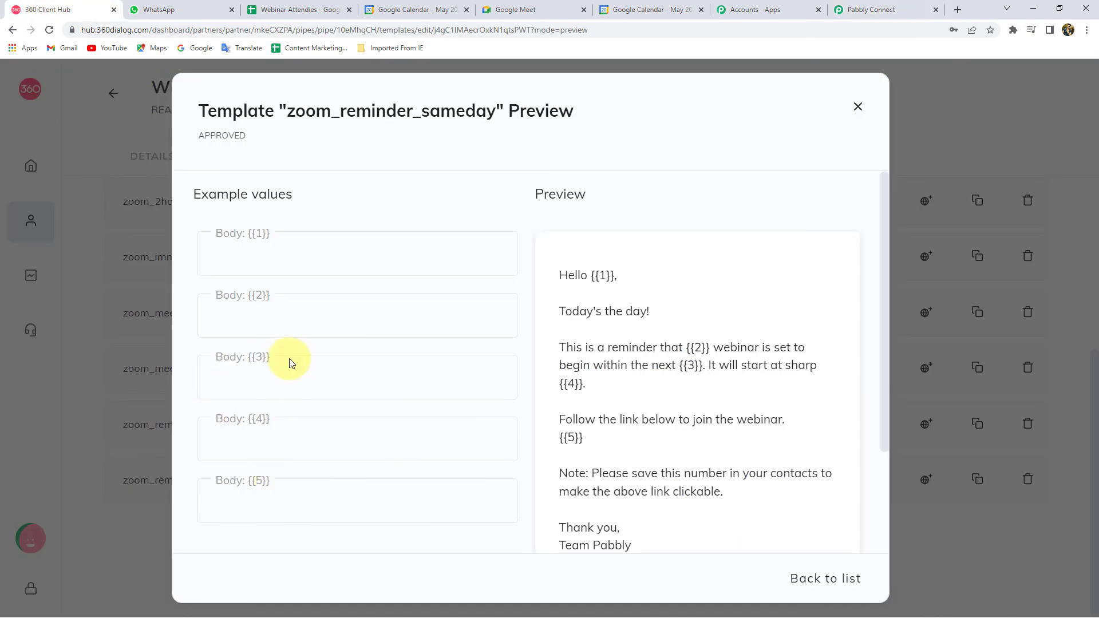
click(319, 258)
click(294, 319)
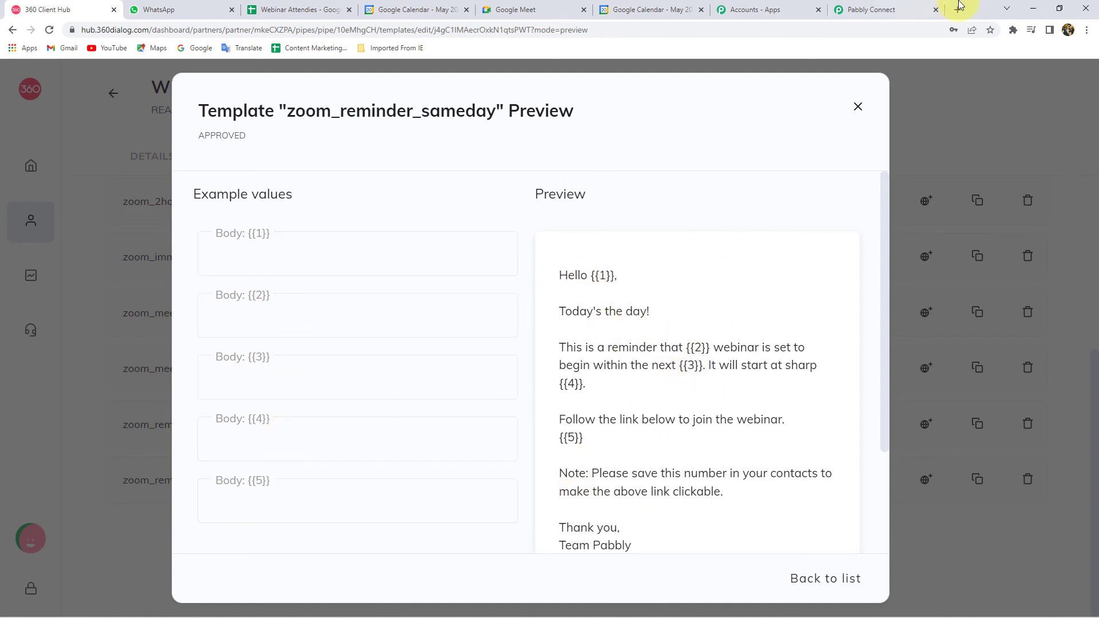
click(848, 10)
click(283, 339)
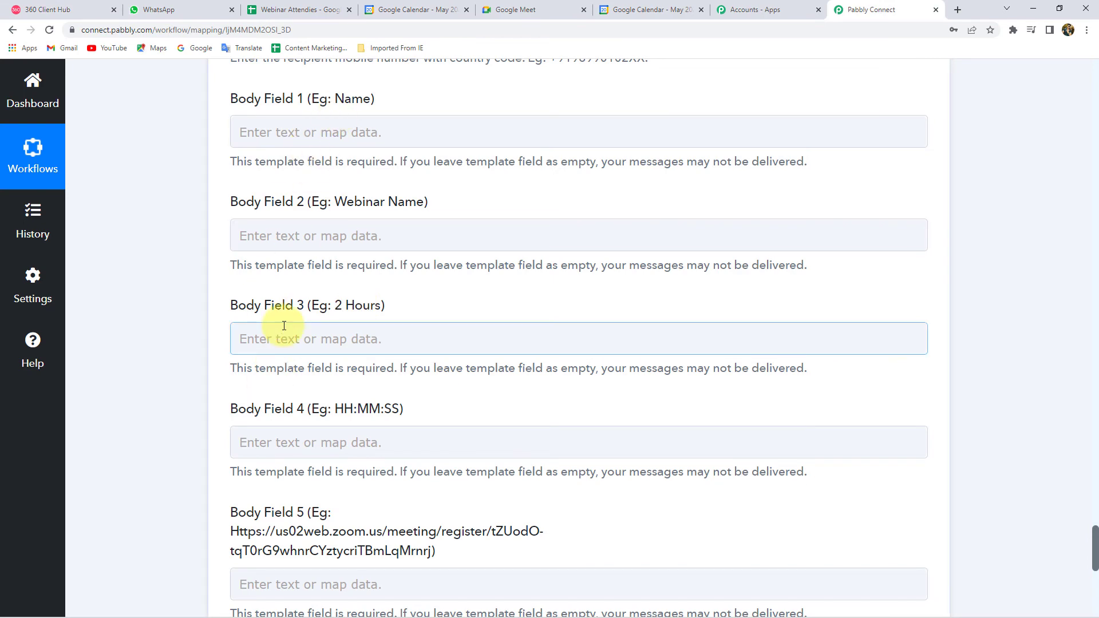
click(287, 145)
click(335, 108)
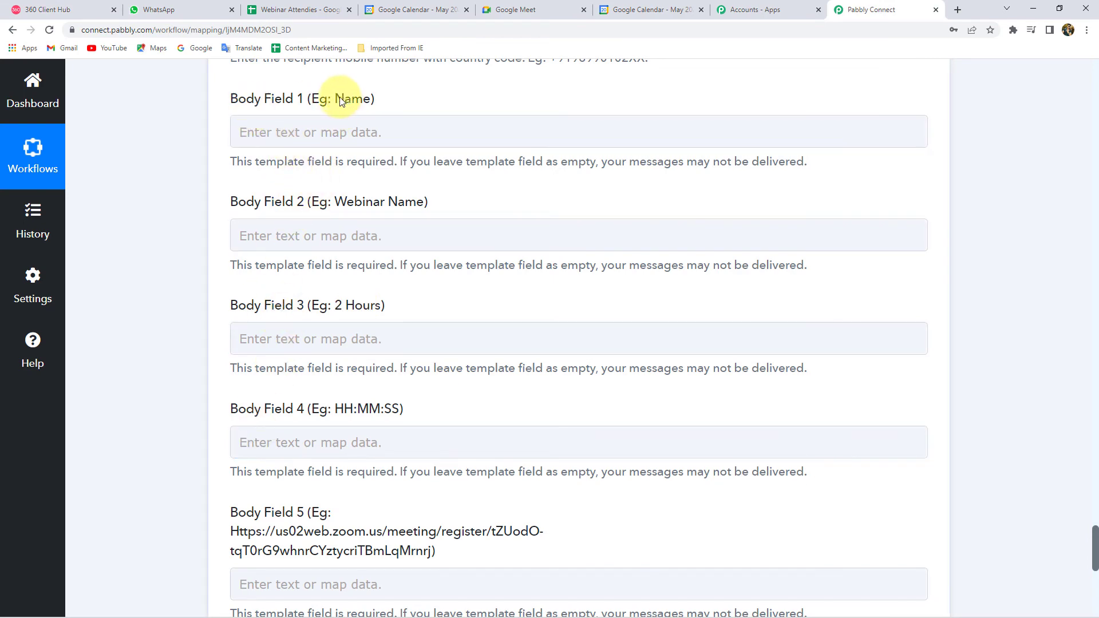
click(74, 9)
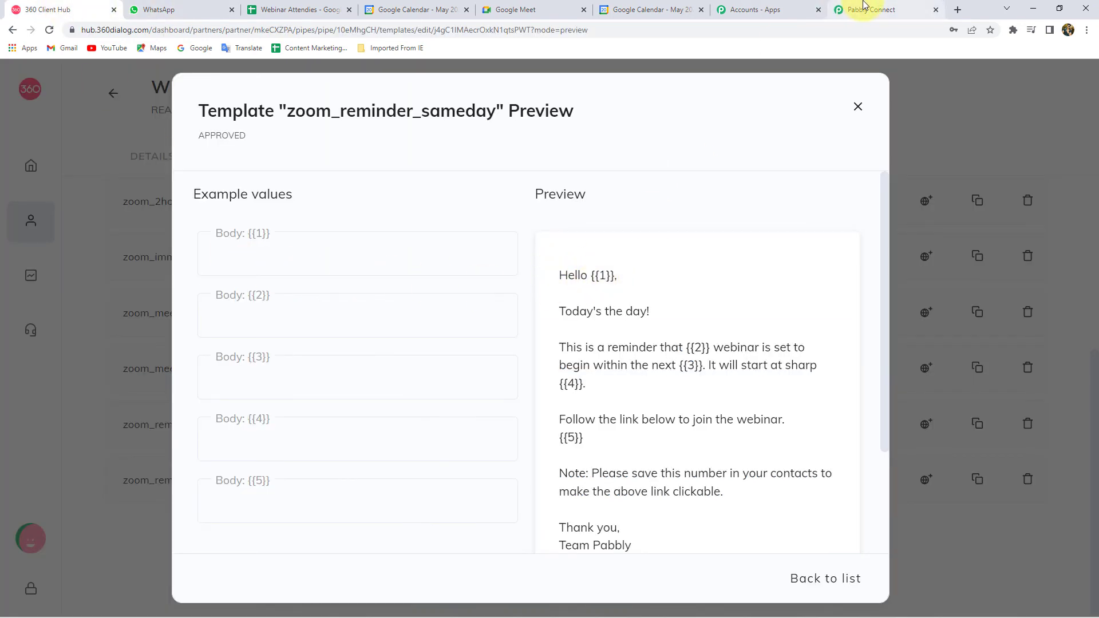
- Return to Pabbly Connect and map the Iterator's Name value to Body Field 1
click(917, 9)
click(327, 124)
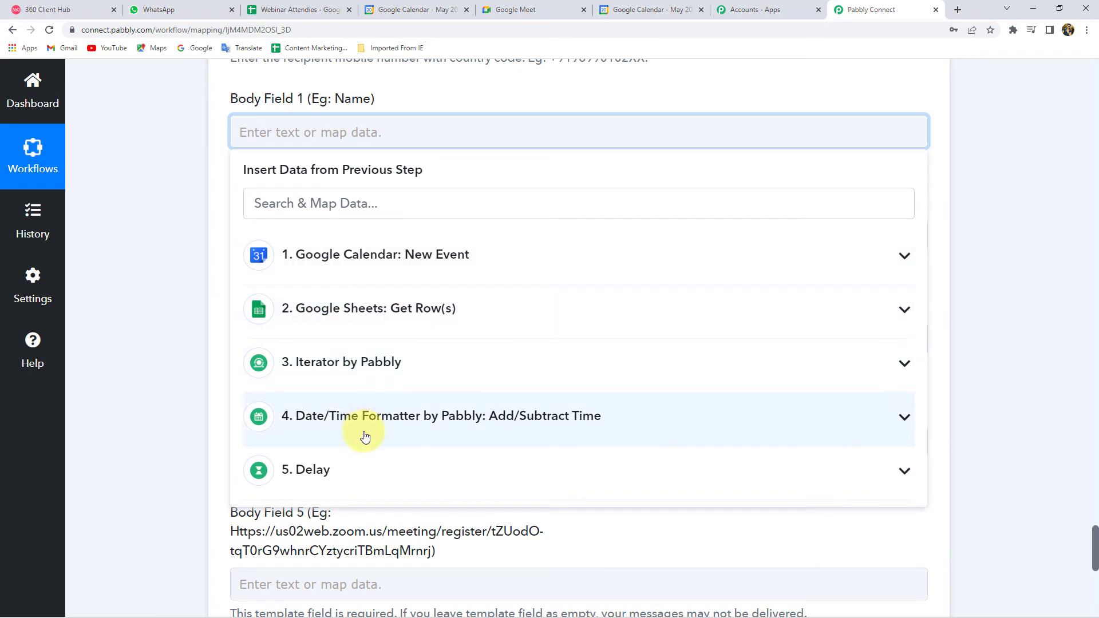
click(366, 381)
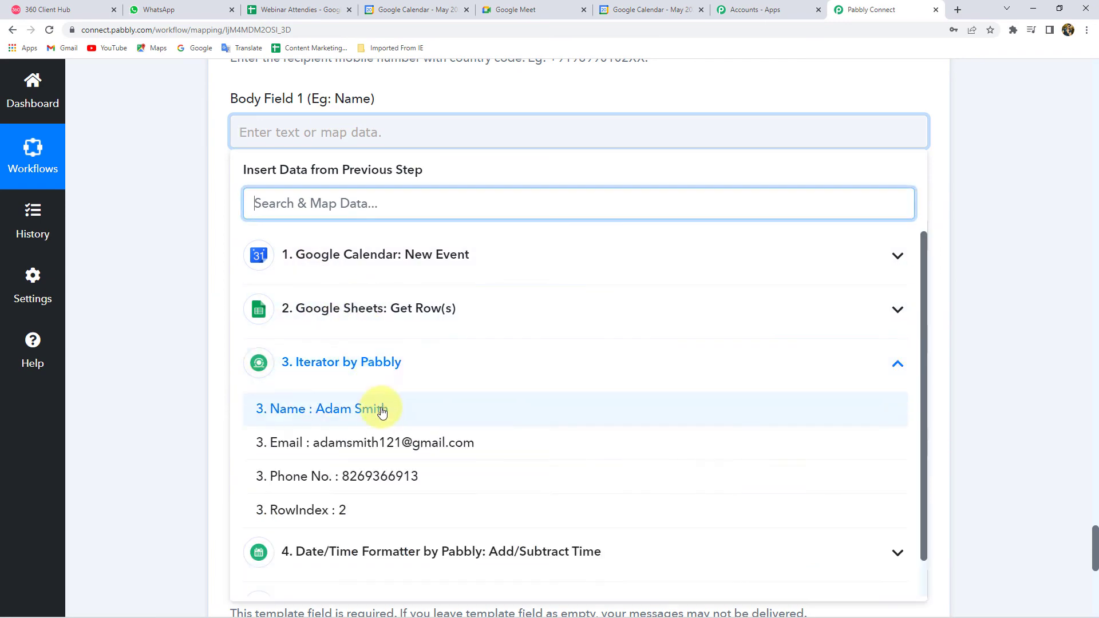
click(362, 410)
click(198, 265)
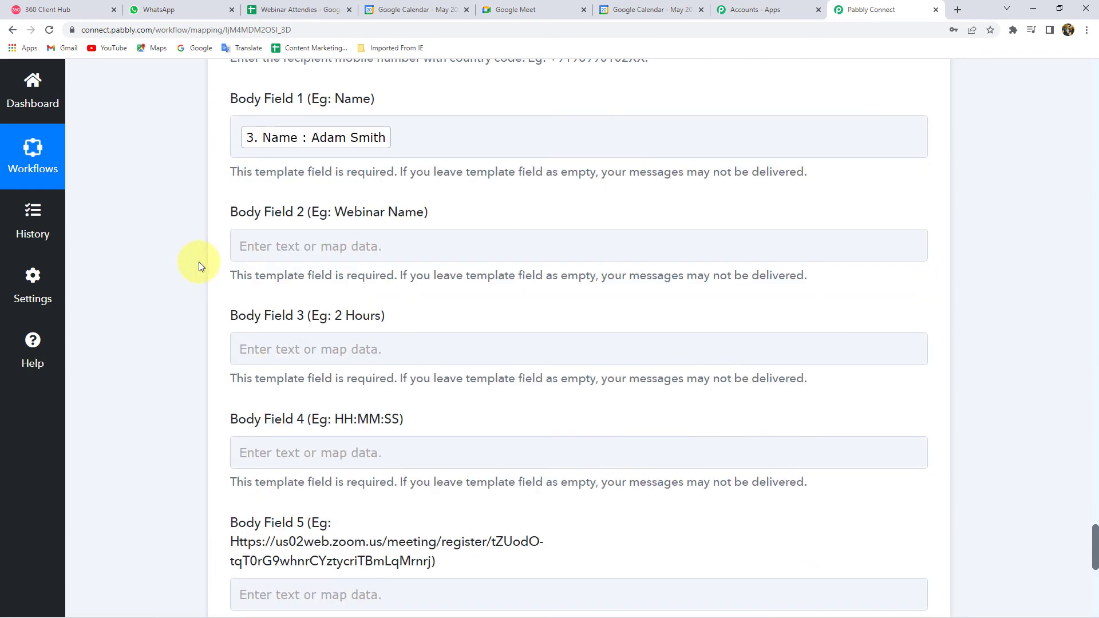
- Map the Google Calendar event's Summary, Webinar for Stock Market, to Body Field 2 (Webinar Name)
click(341, 259)
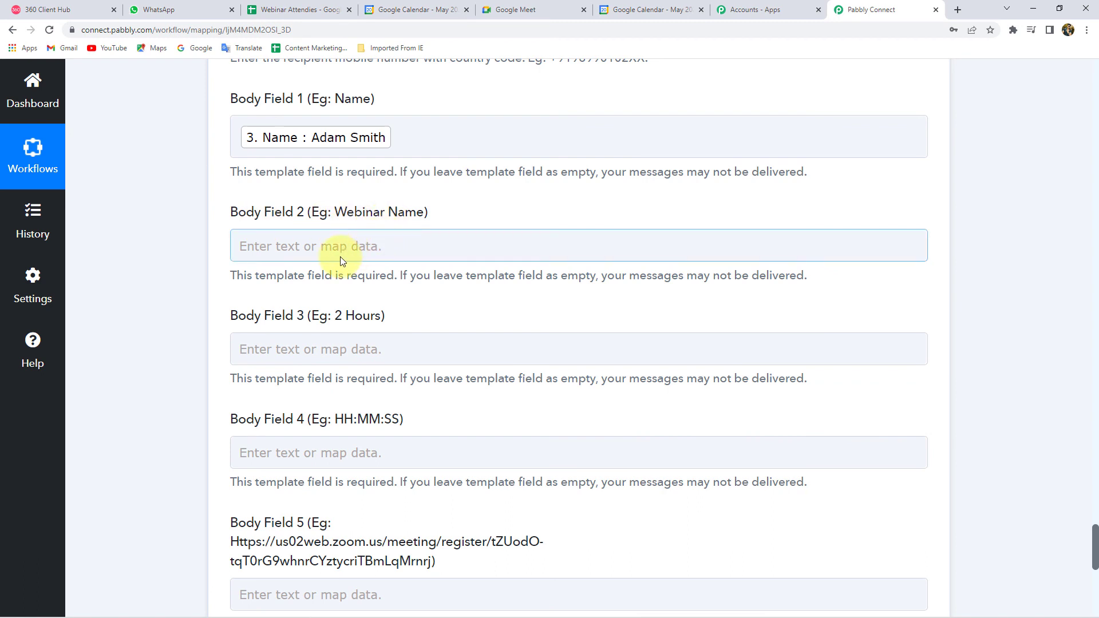
click(341, 247)
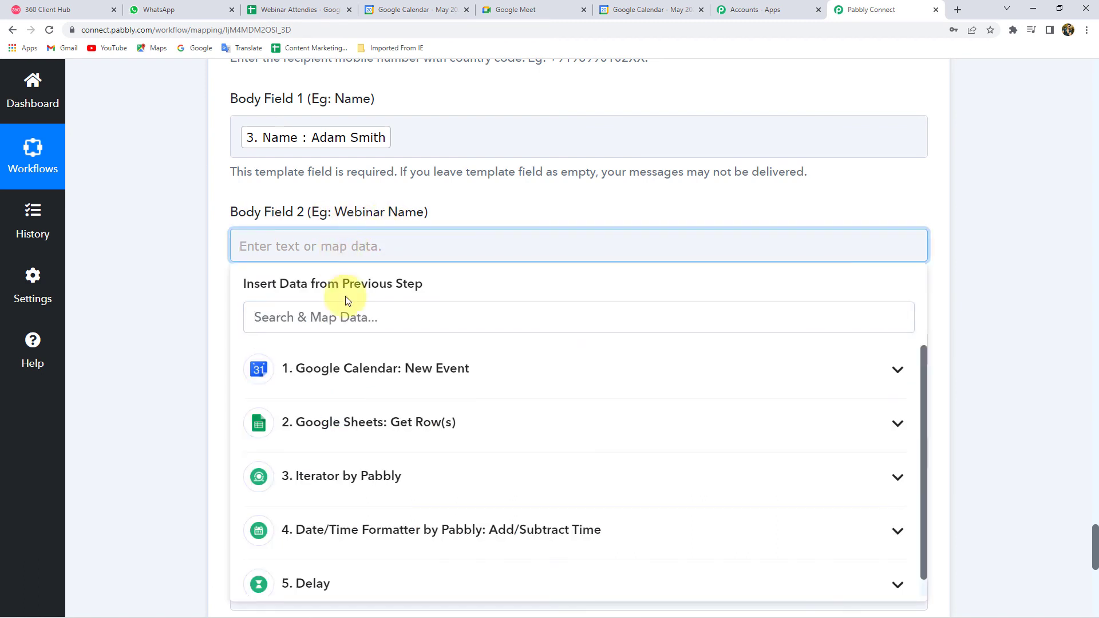
click(355, 368)
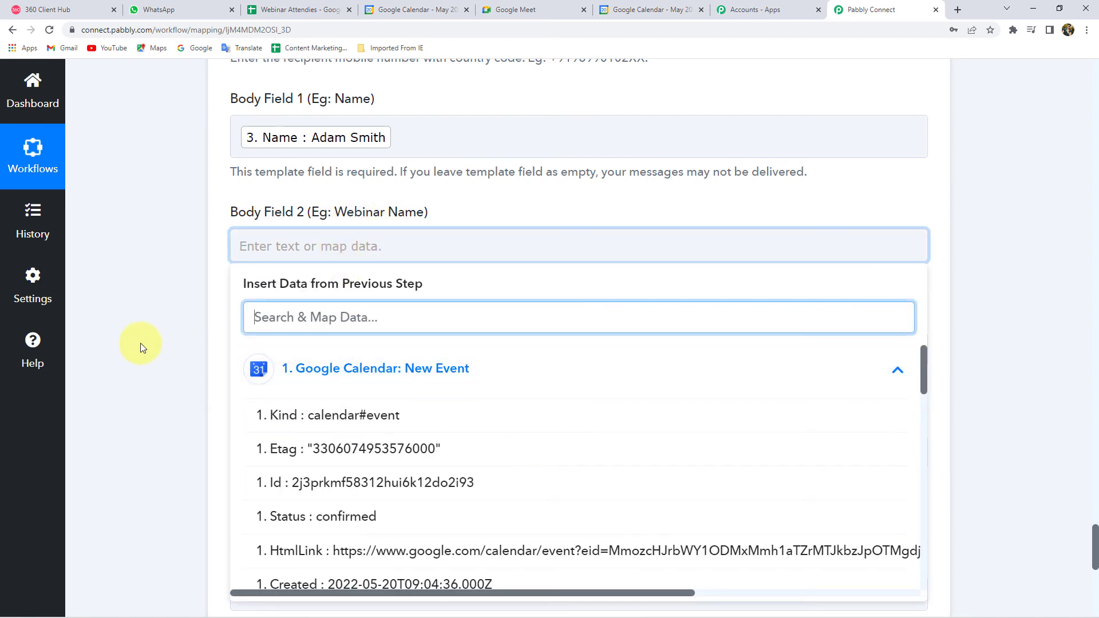
scroll(140, 343, down, 2)
scroll(368, 384, down, 3)
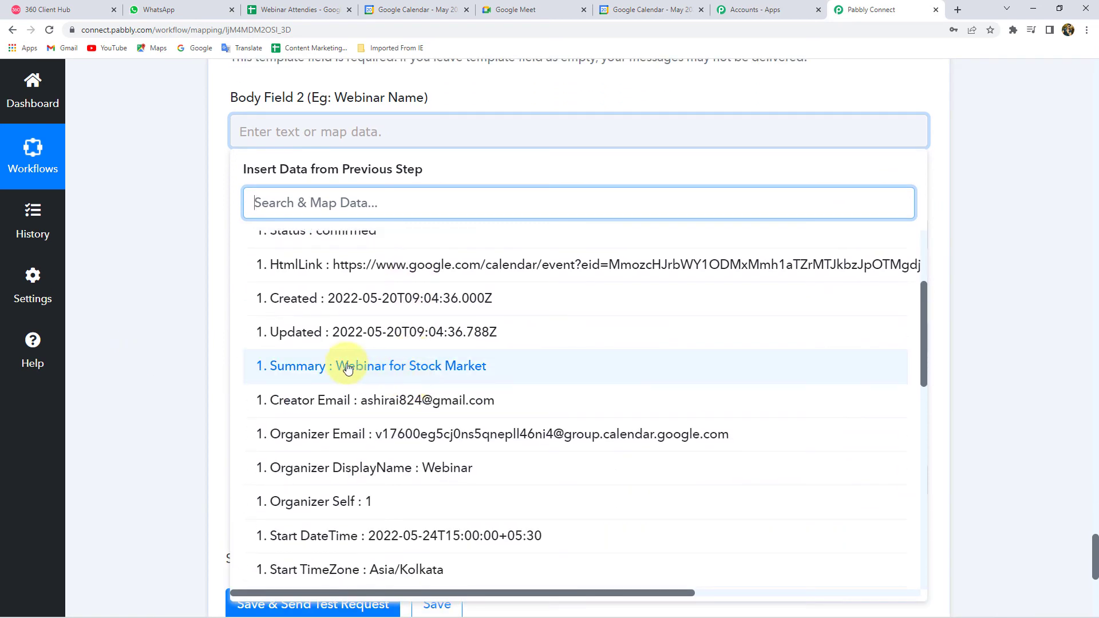
click(451, 375)
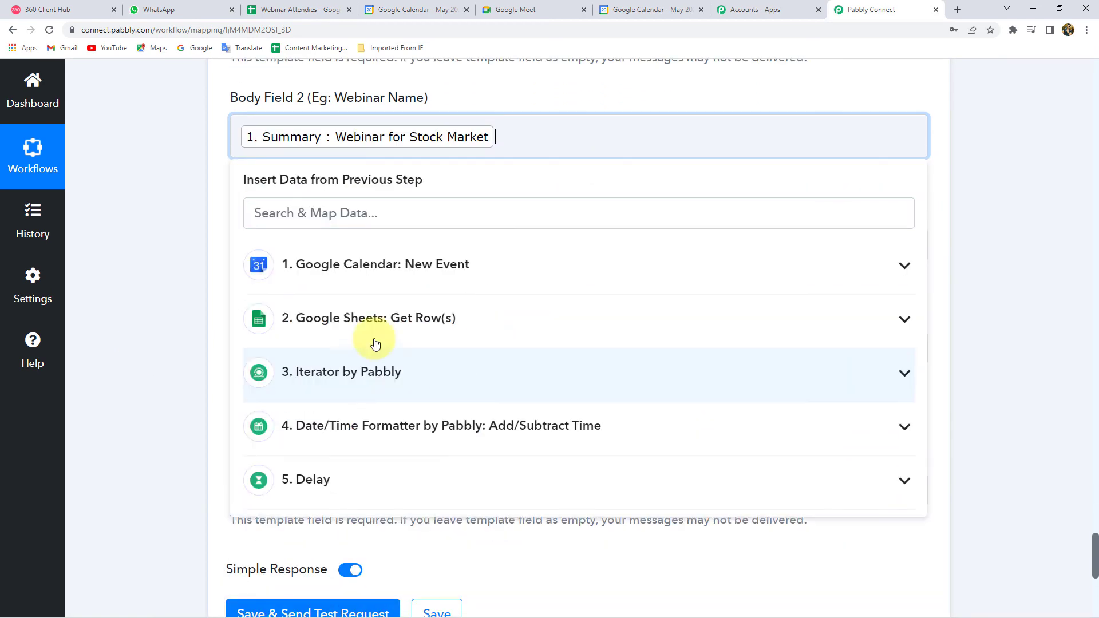
click(152, 184)
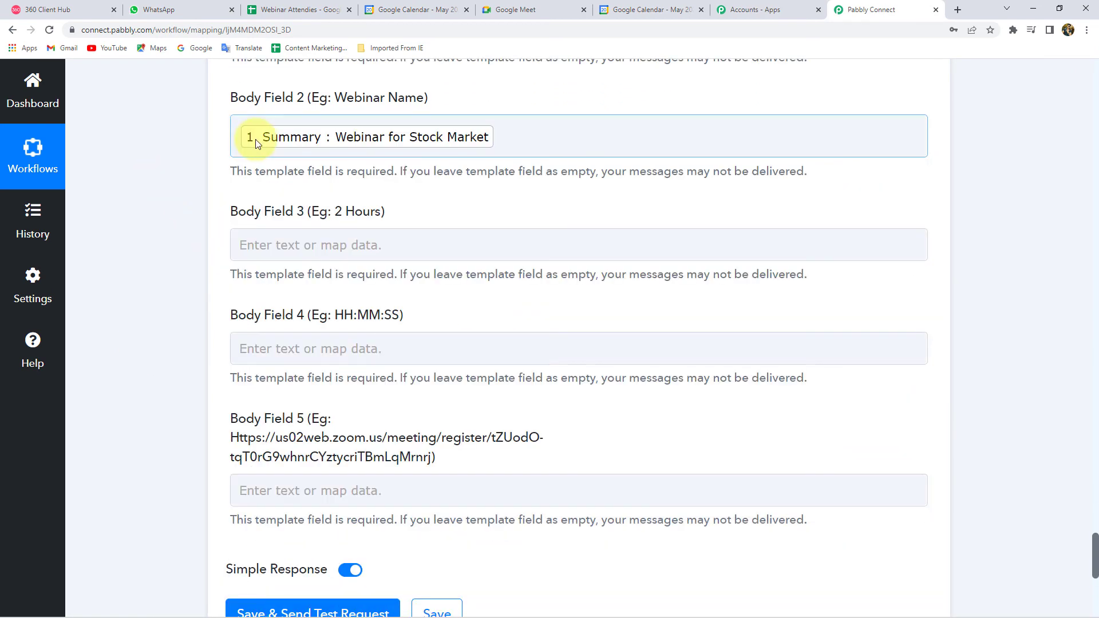
- Check variable {{3}} in 360Dialog's template preview and set Body Field 3 in Pabbly Connect to 15 Minutes
click(34, 10)
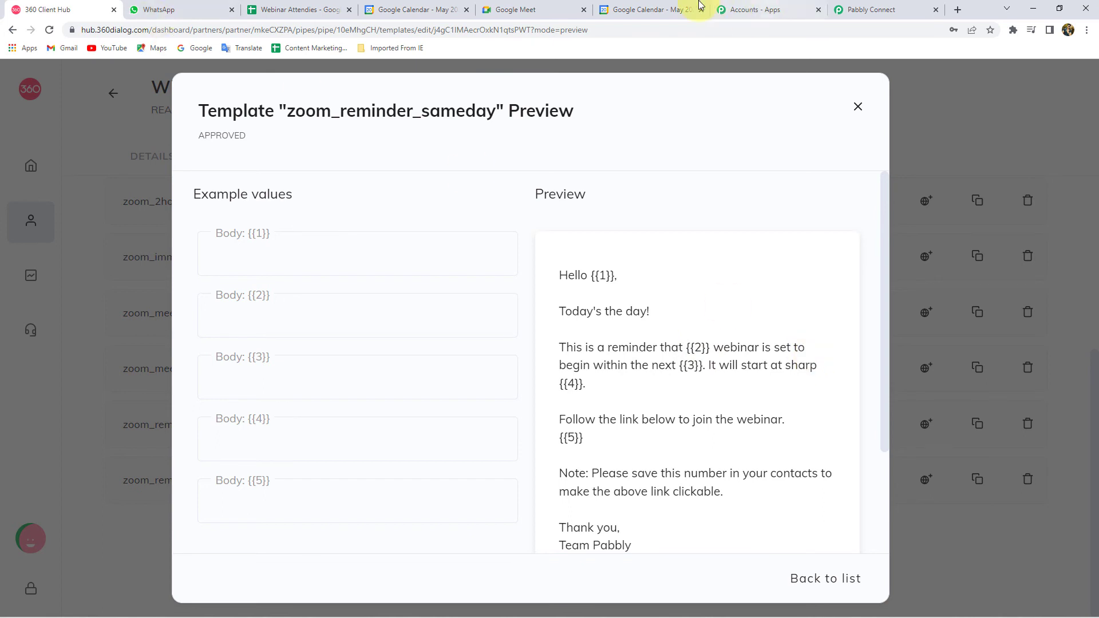
click(893, 10)
click(470, 141)
scroll(174, 207, down, 1)
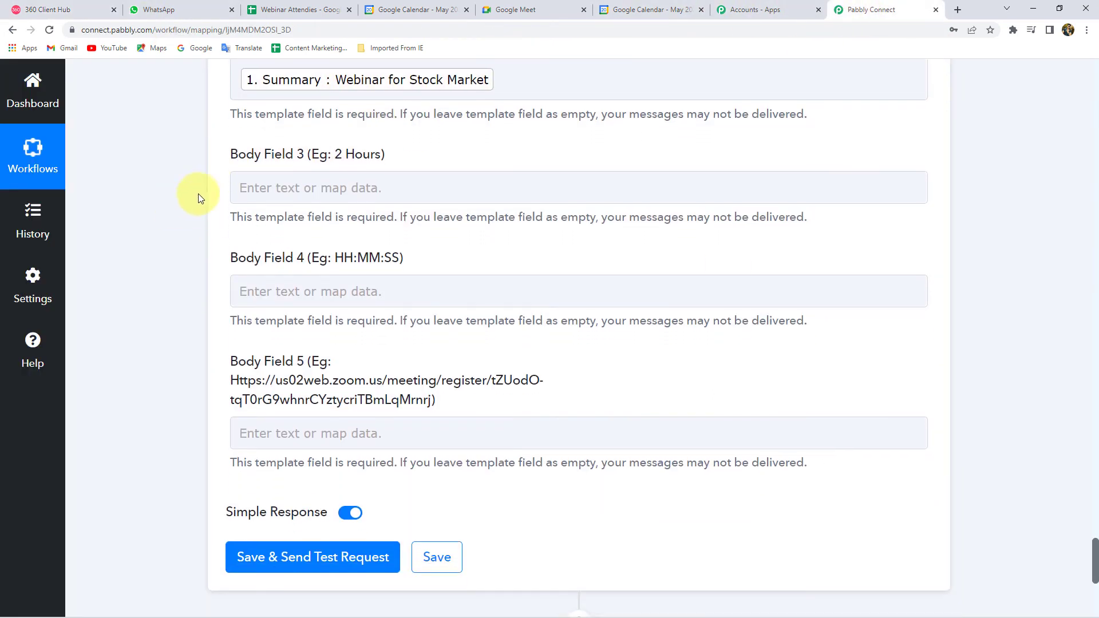
click(382, 68)
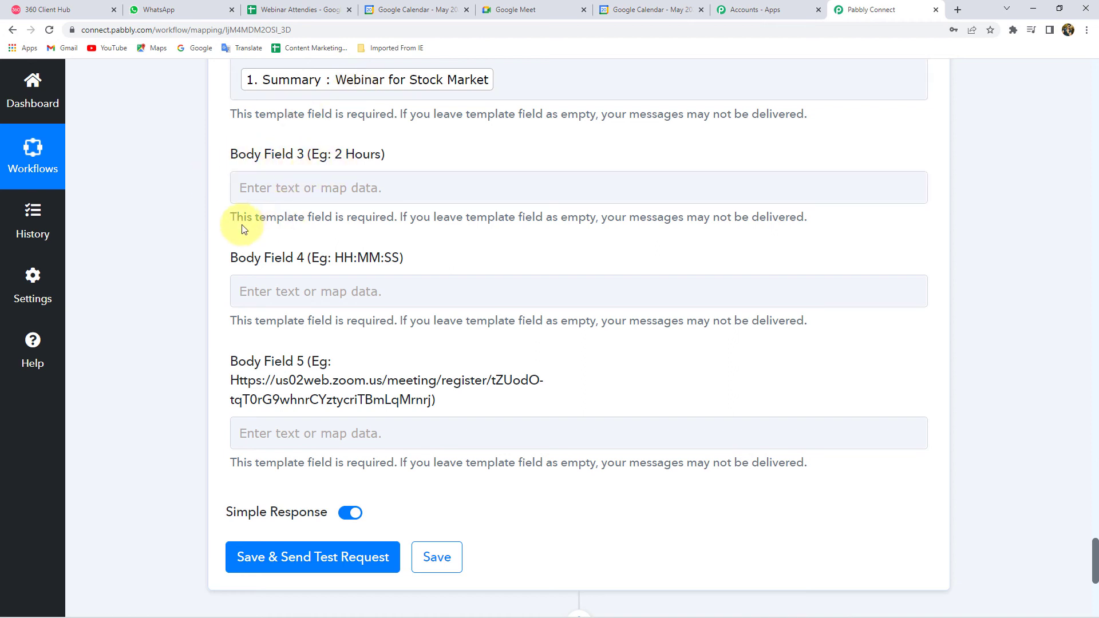
click(51, 9)
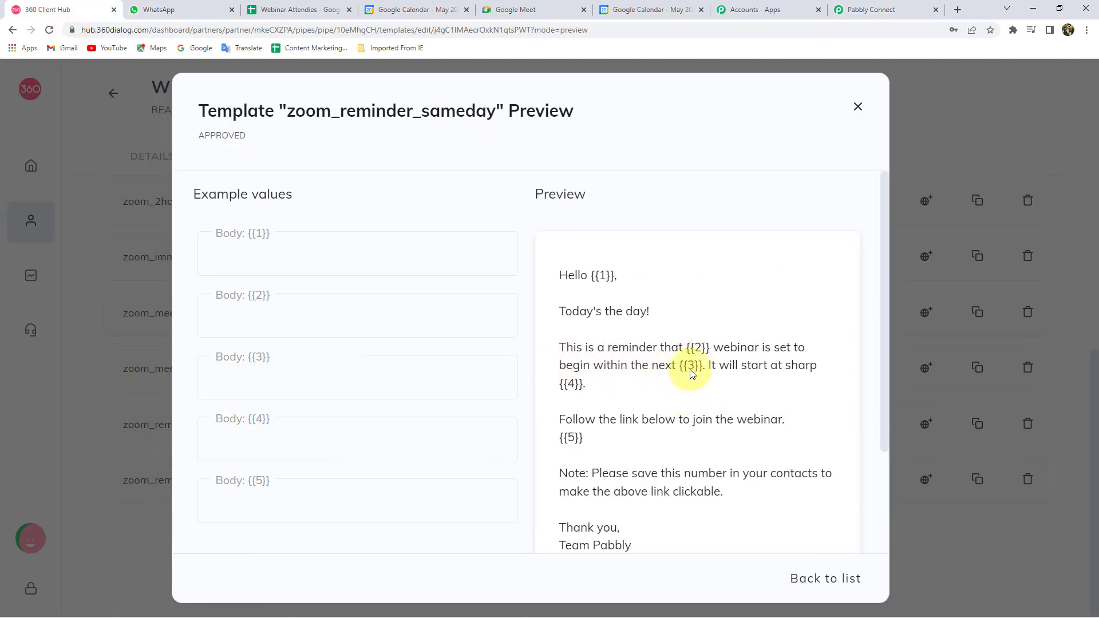
click(853, 9)
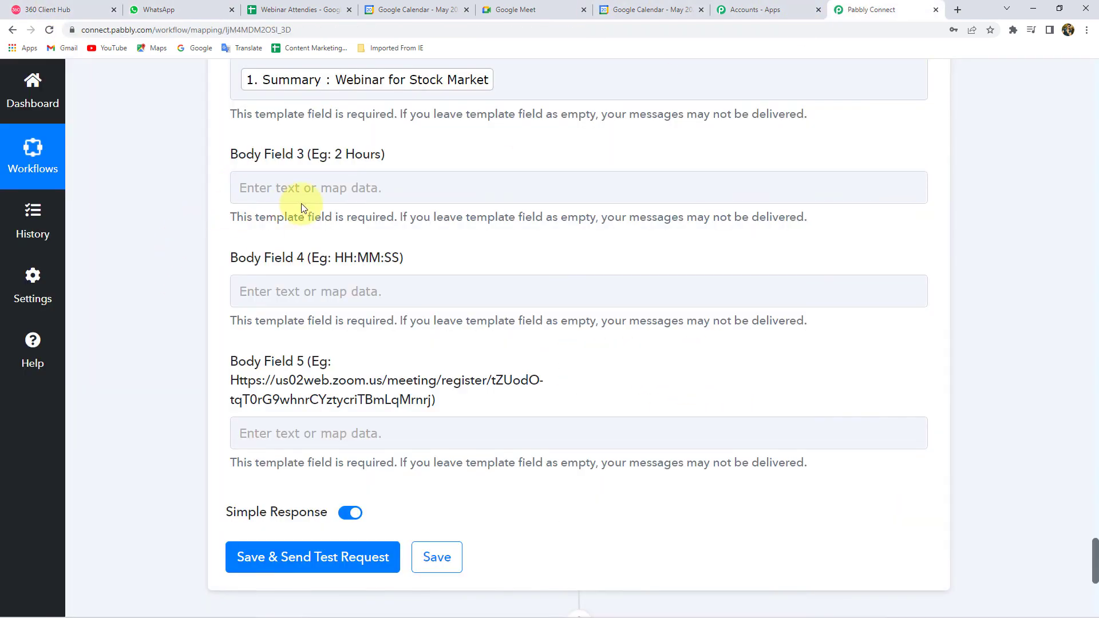
click(303, 183)
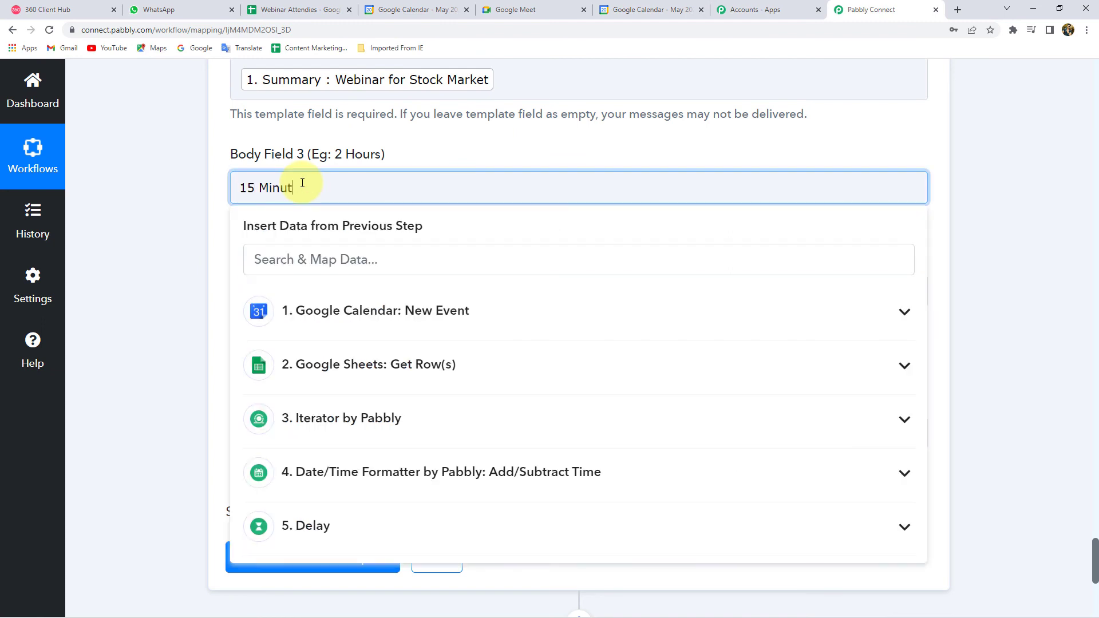
click(215, 187)
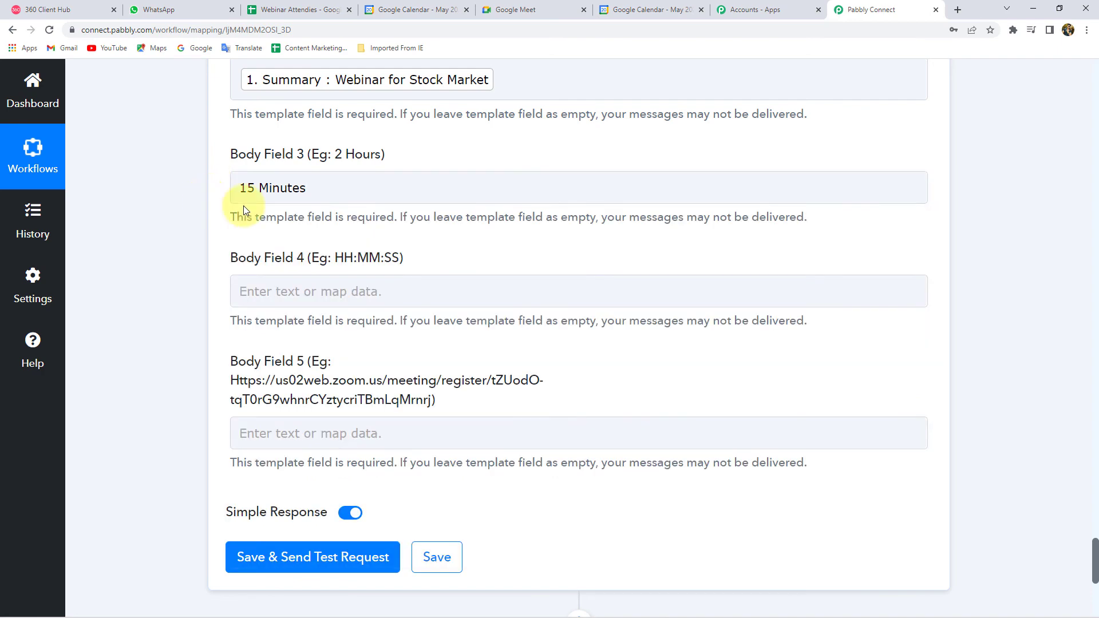
key(ctrl+a)
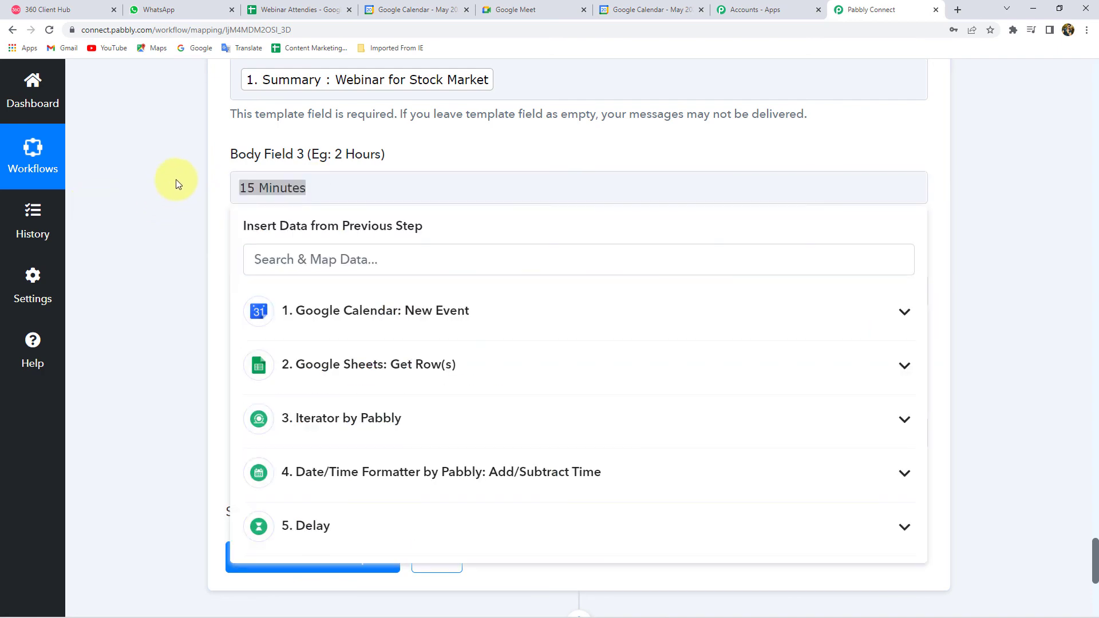
click(177, 180)
click(256, 184)
click(216, 196)
click(234, 204)
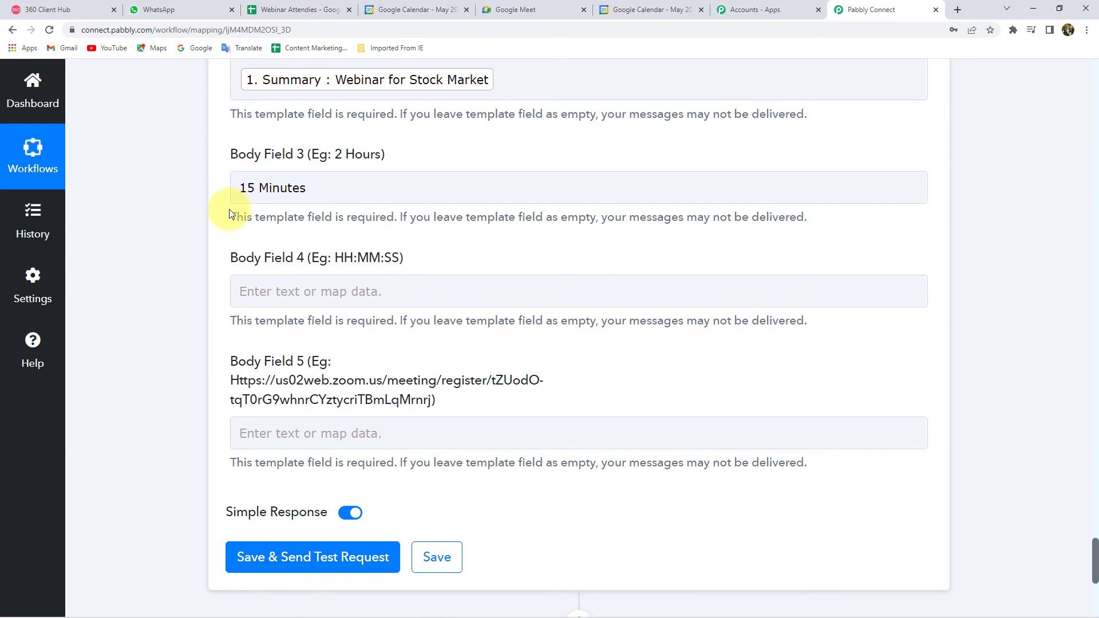
- Check variable {{4}} in 360Dialog and the webinar's start time in Google Calendar, and set Pabbly Connect's Body Field 4 to 3:00 Pm
scroll(214, 220, down, 1)
click(281, 233)
click(270, 212)
click(71, 8)
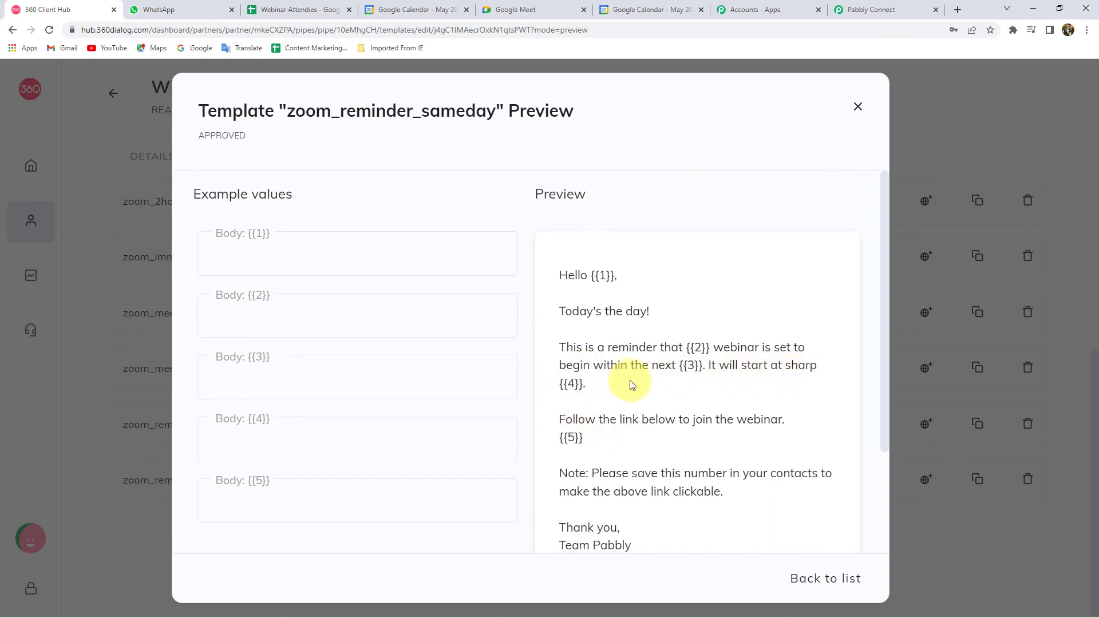
click(646, 10)
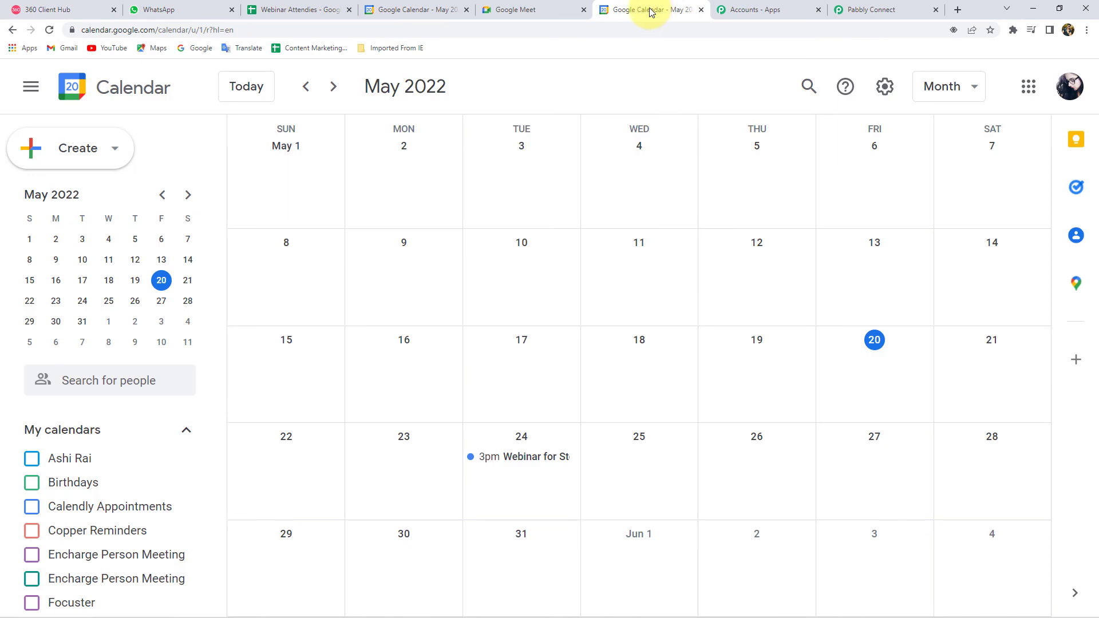
click(871, 10)
click(298, 235)
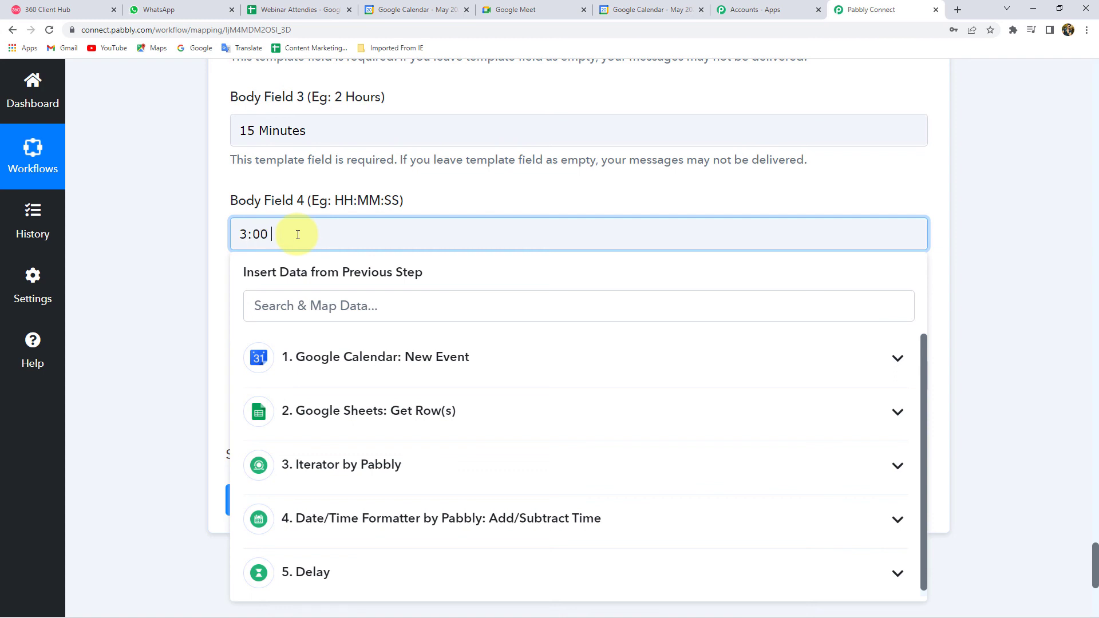
click(173, 241)
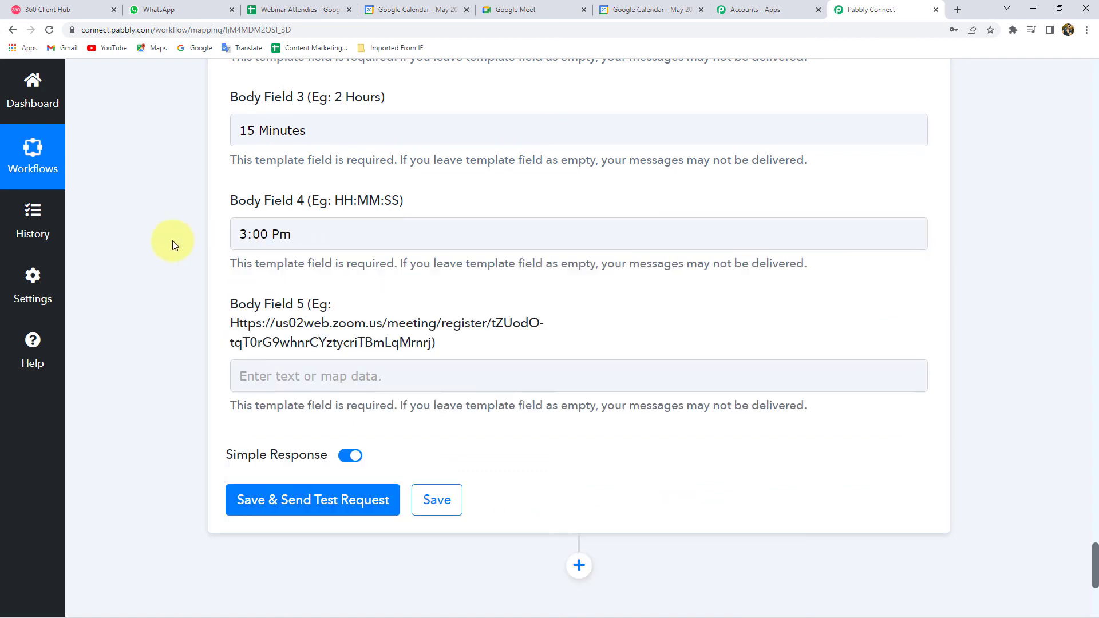
- Map the Google Calendar event's HangoutLink value to Body Field 5 for the webinar joining link
scroll(173, 240, down, 2)
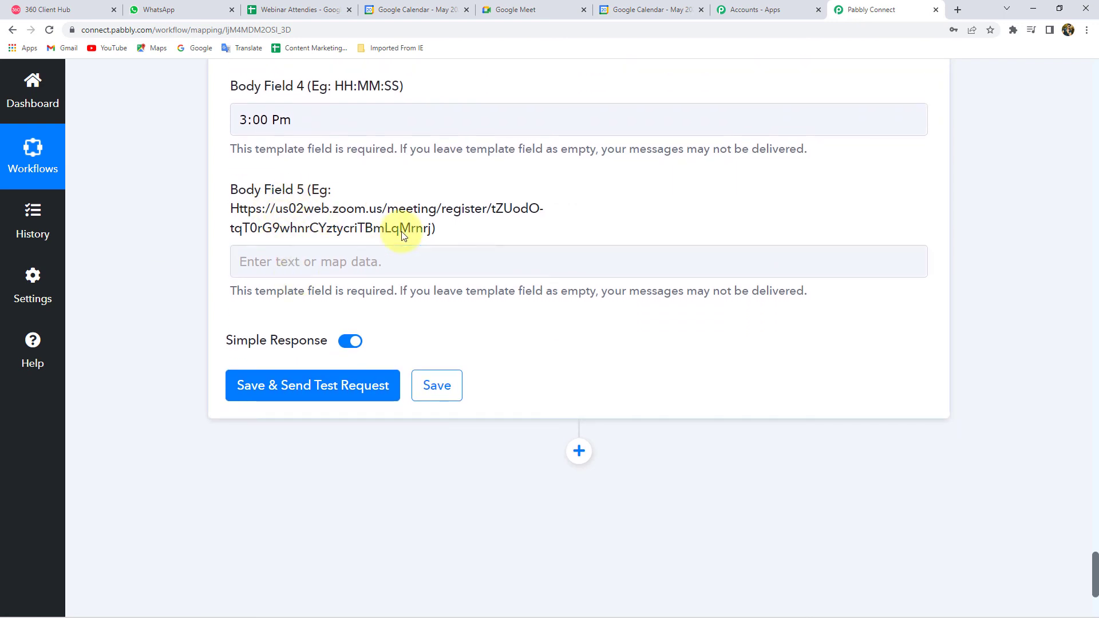
click(354, 251)
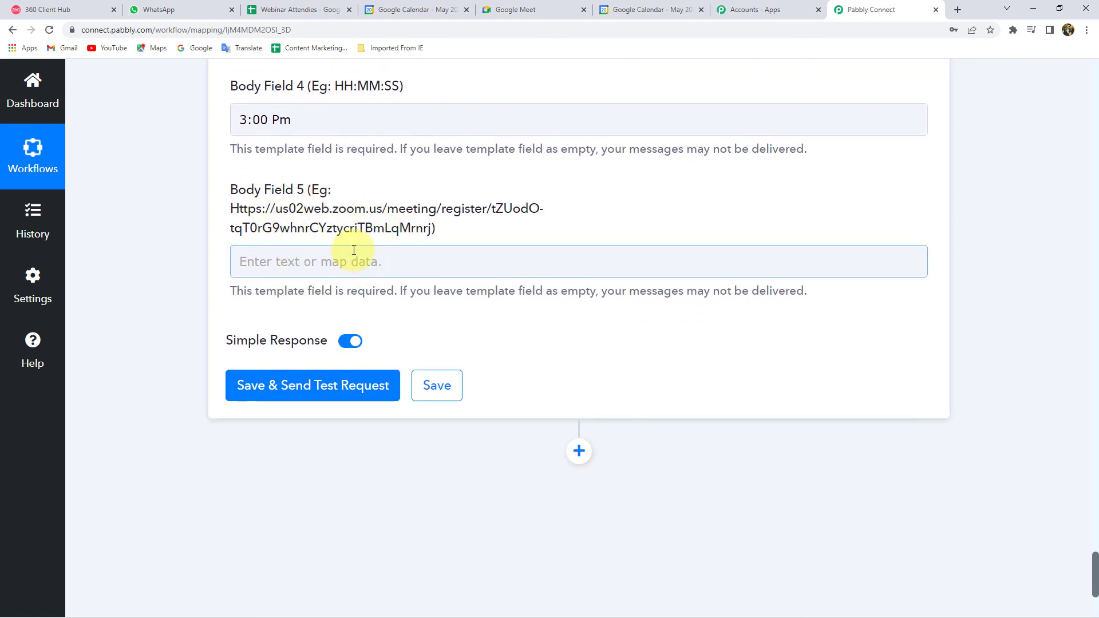
click(340, 263)
scroll(126, 316, down, 2)
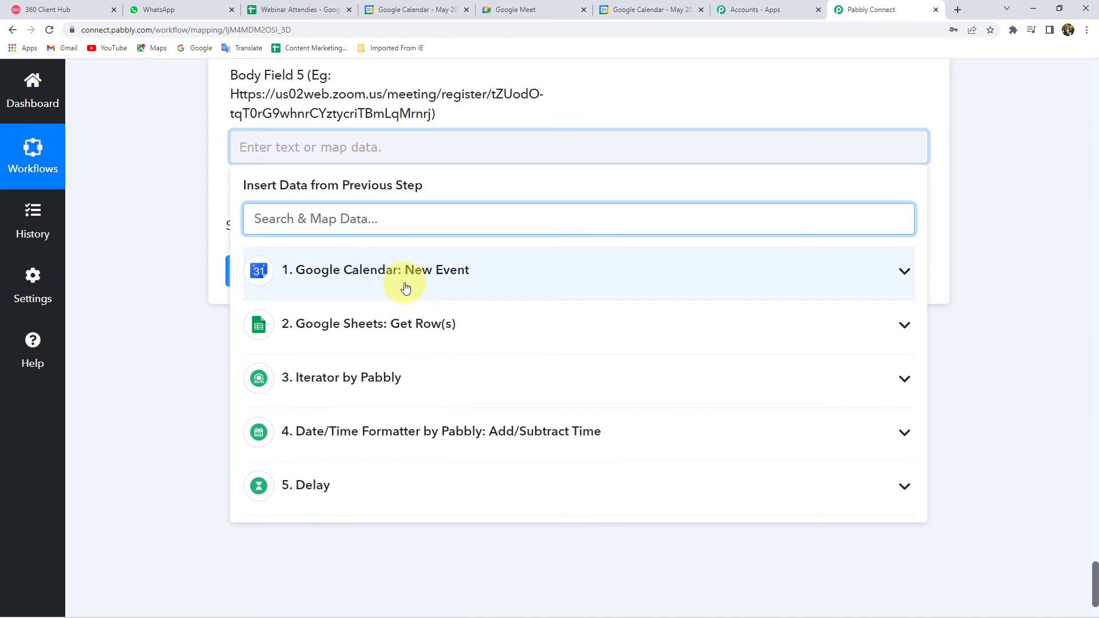
click(405, 279)
scroll(278, 405, down, 9)
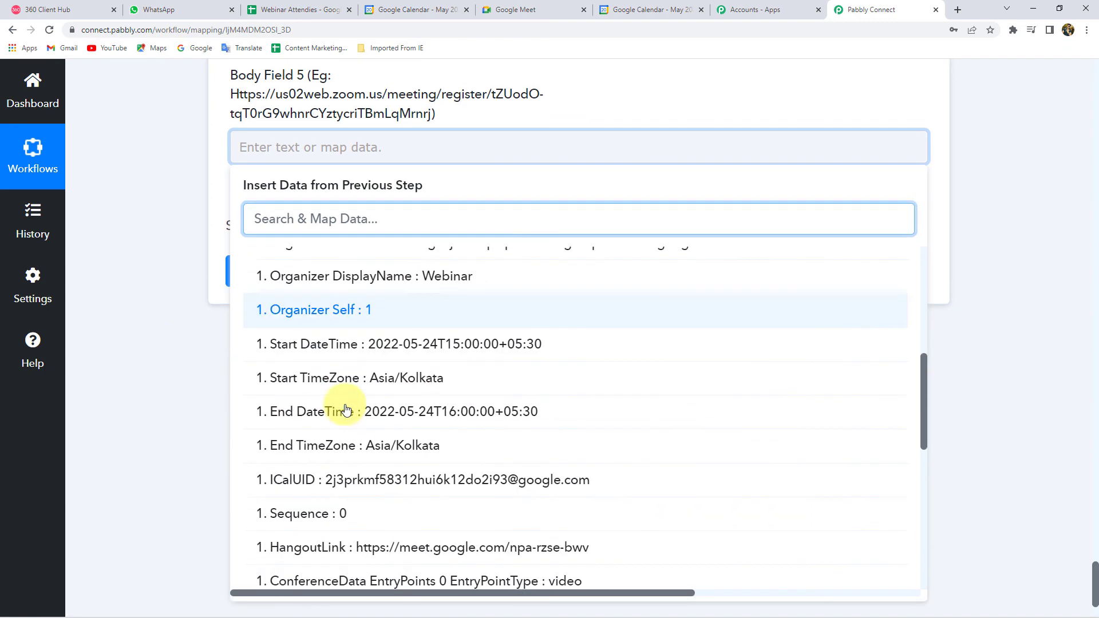
scroll(346, 409, down, 1)
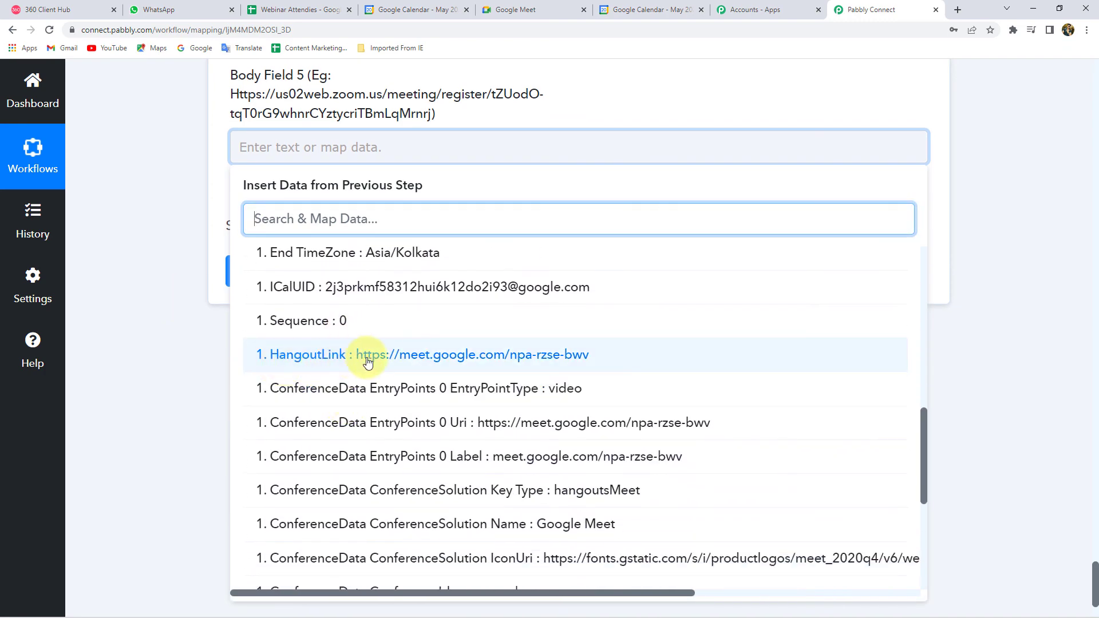
click(543, 359)
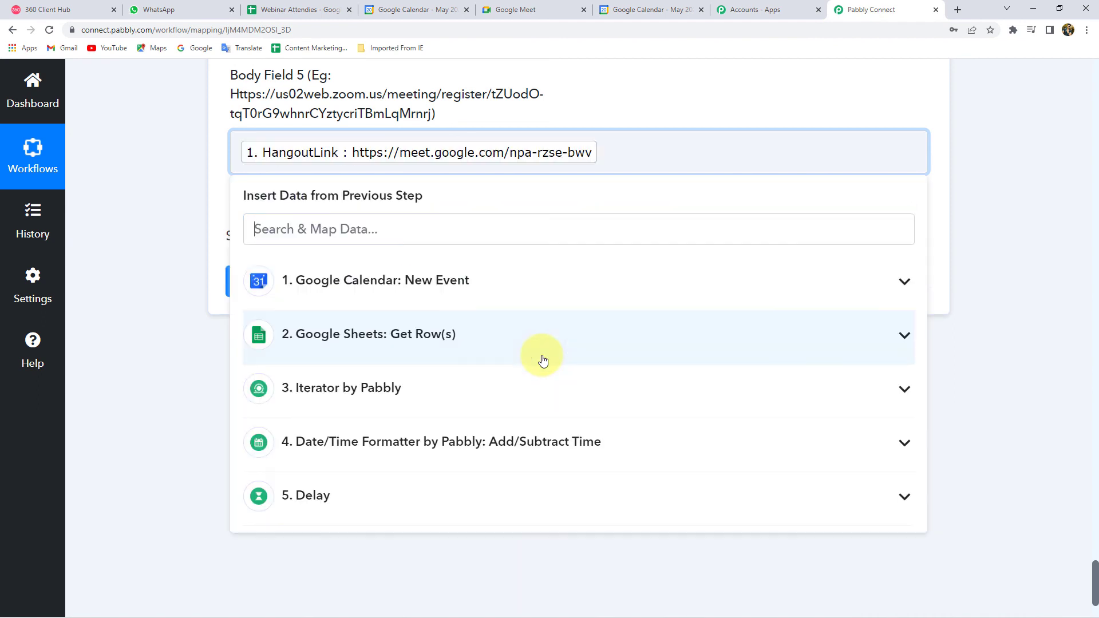
click(179, 208)
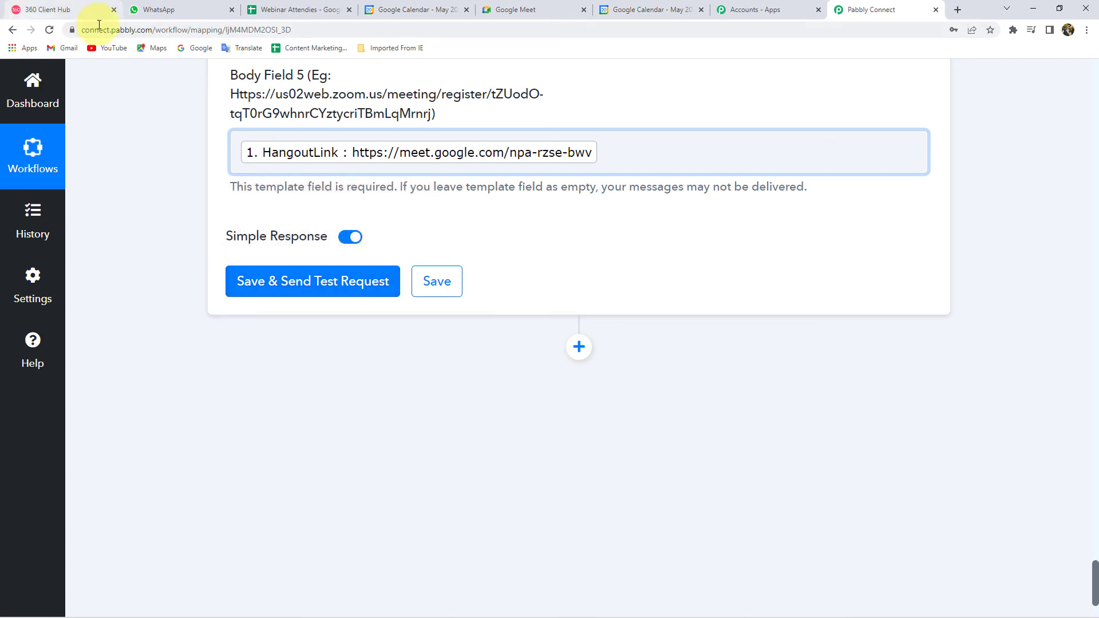
- Review the mapped recipient mobile number and the WhatsApp Web inbox, and send the 360Dialog test request from Pabbly Connect
scroll(258, 201, up, 12)
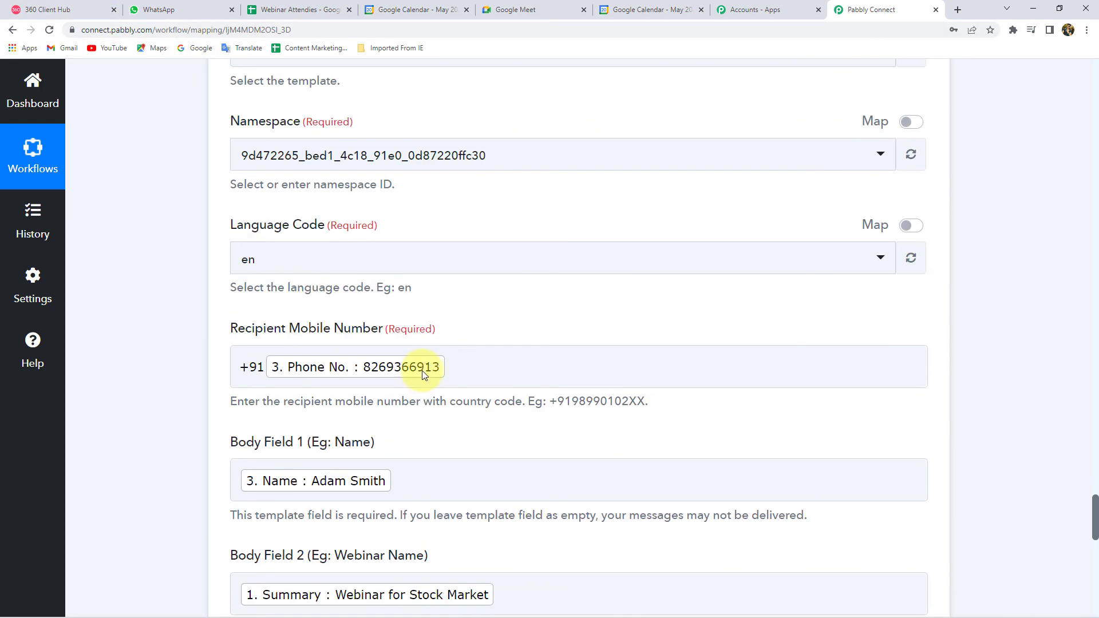
click(396, 370)
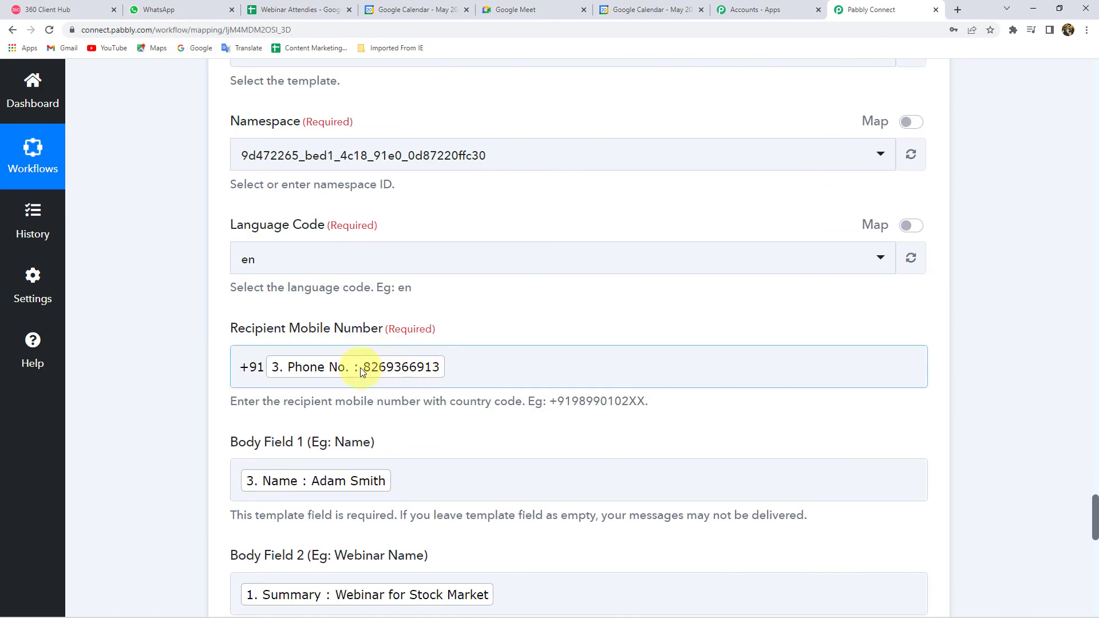
click(169, 13)
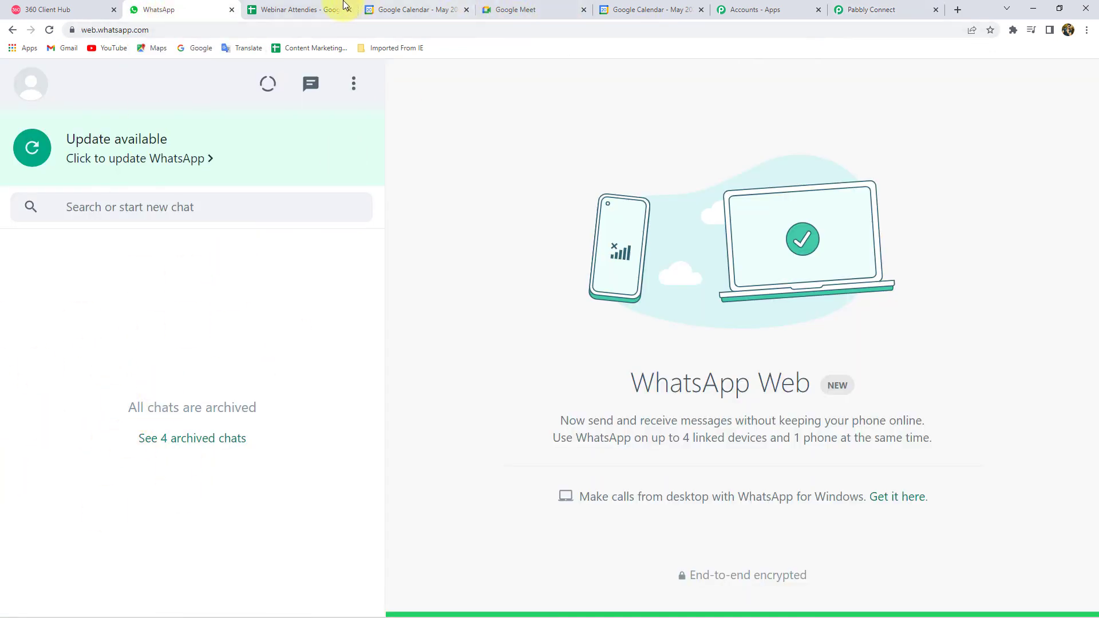
click(868, 10)
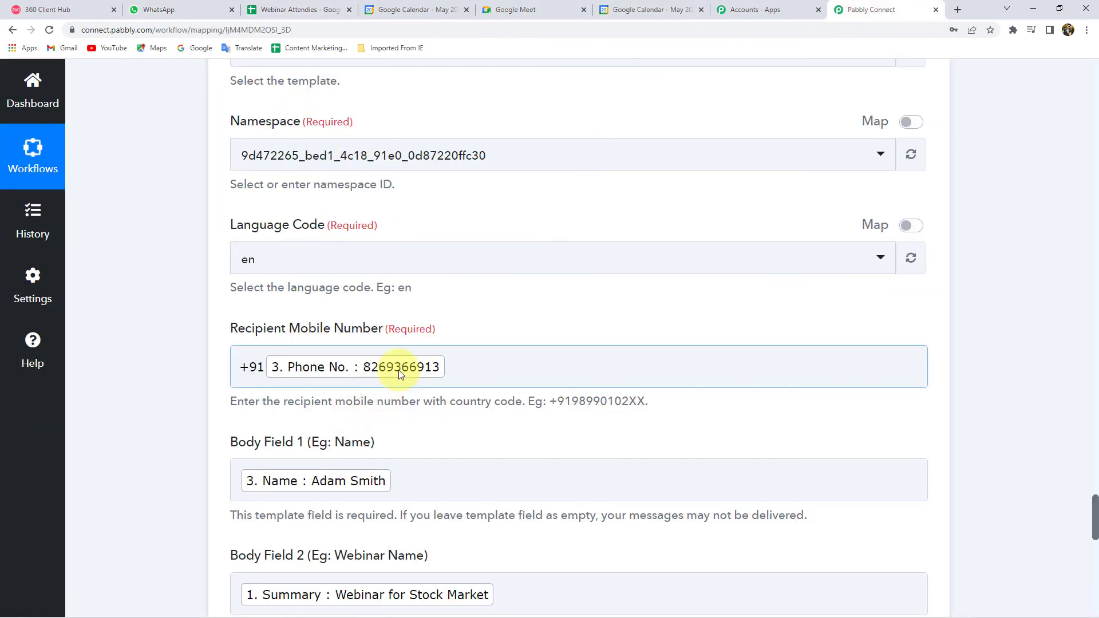
scroll(180, 370, down, 12)
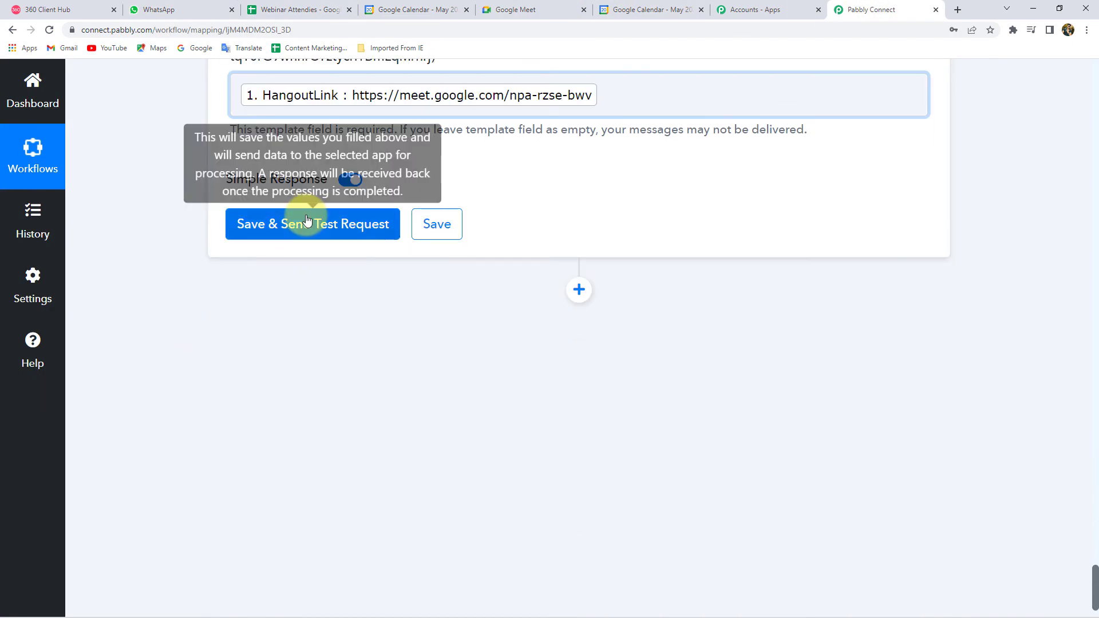
click(307, 221)
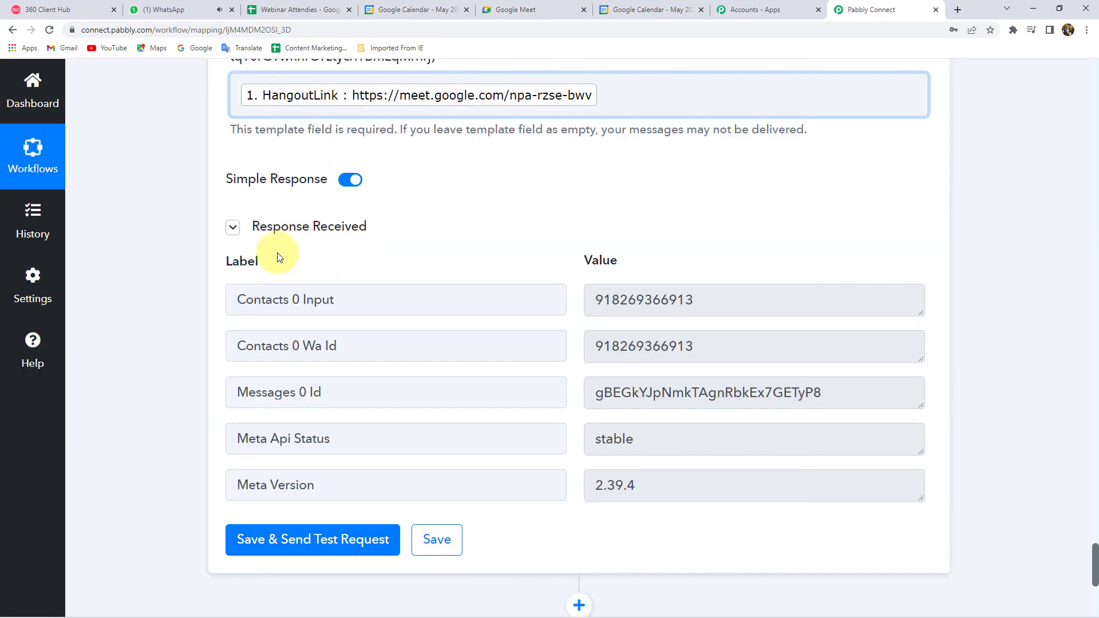
- Read the received reminder message in WhatsApp Web, and save the 360Dialog action step back in Pabbly Connect
click(168, 10)
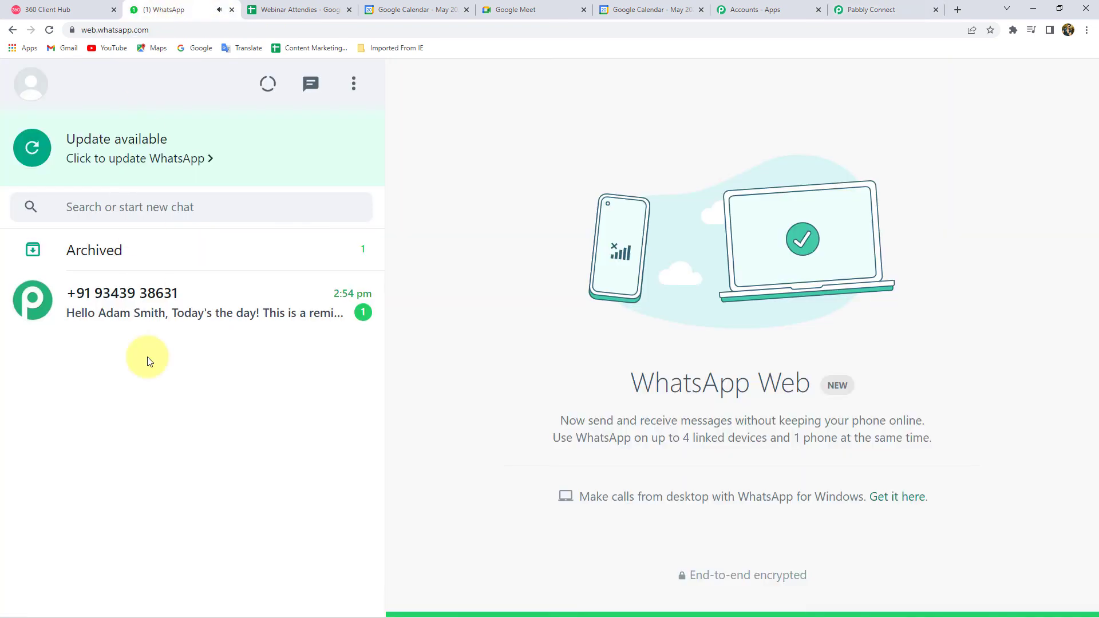
click(154, 314)
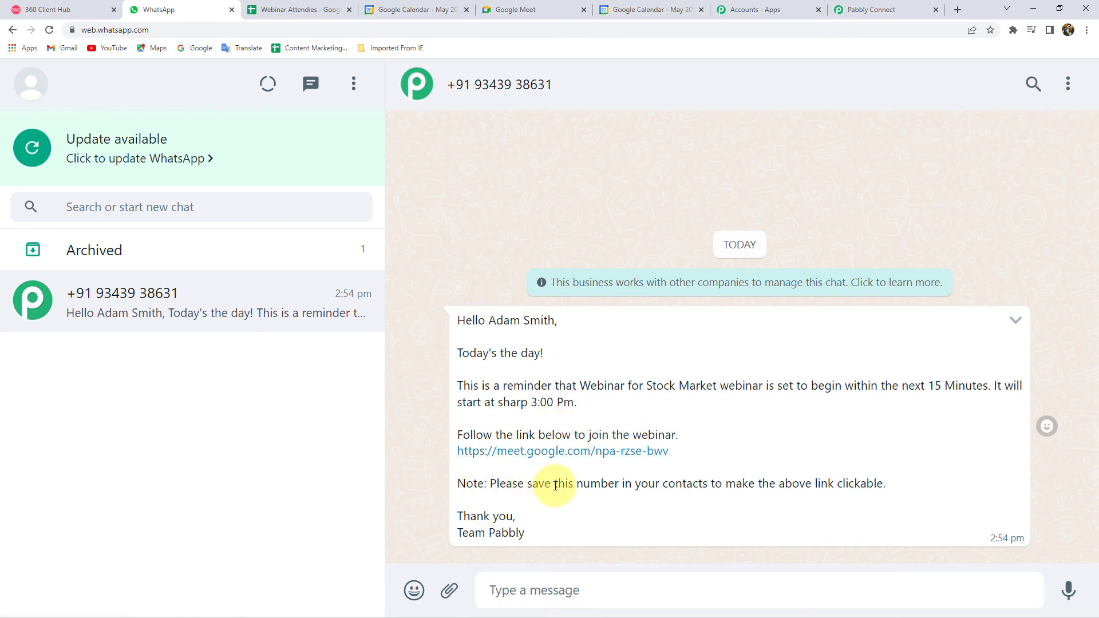
drag(468, 517, 521, 523)
click(474, 545)
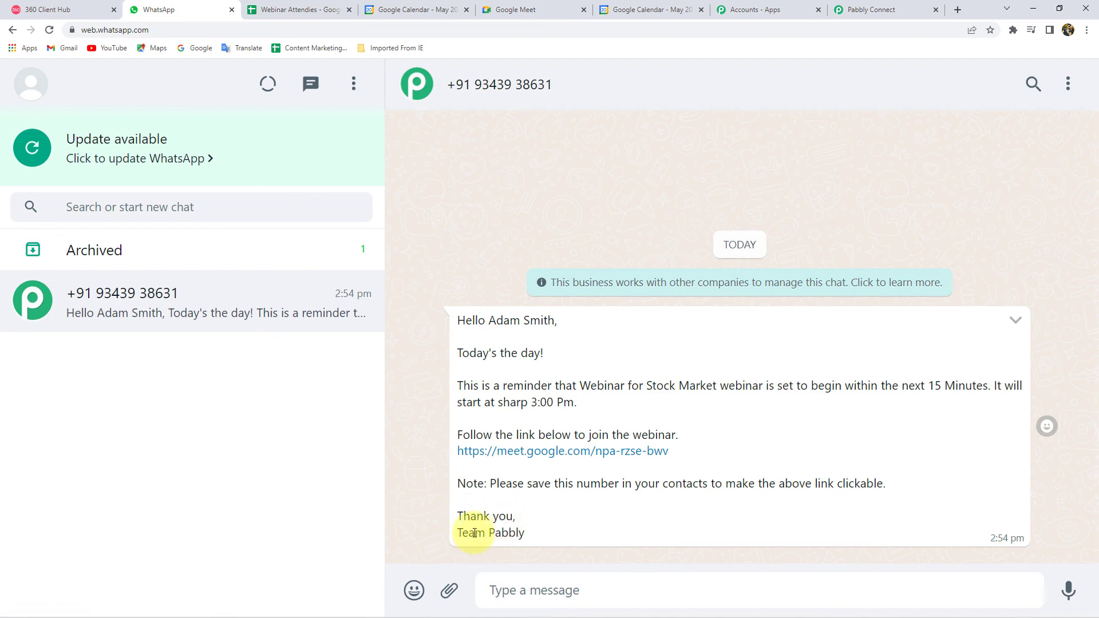
click(869, 9)
click(425, 553)
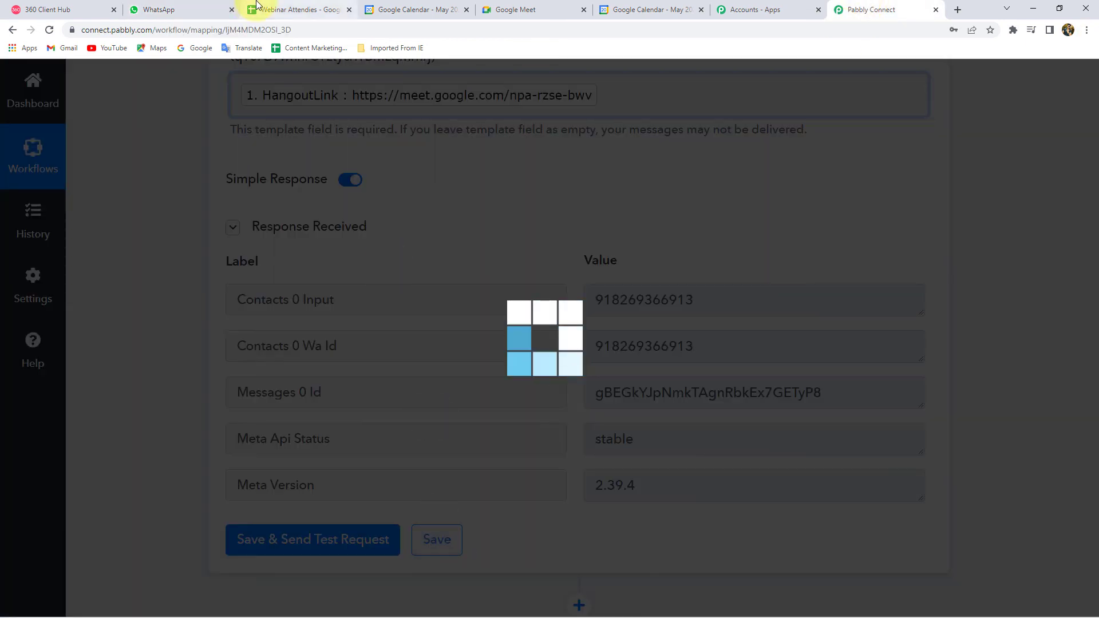
- Review the Webinar Attendies sheet, the May 24 webinar in Google Calendar and the greeting in the WhatsApp reminder message
click(258, 9)
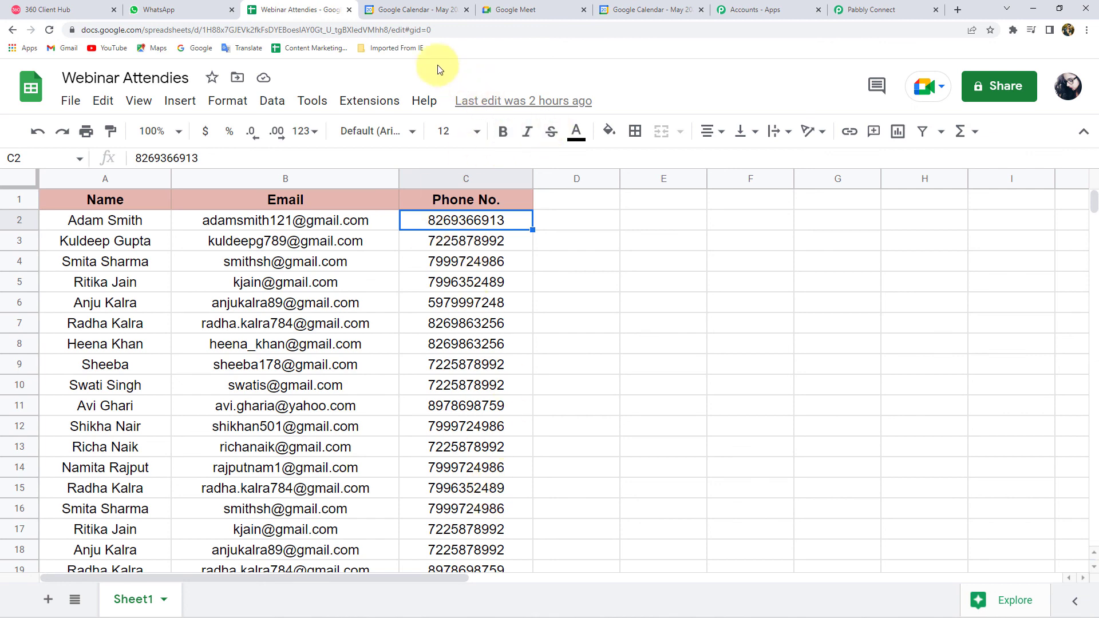
click(442, 12)
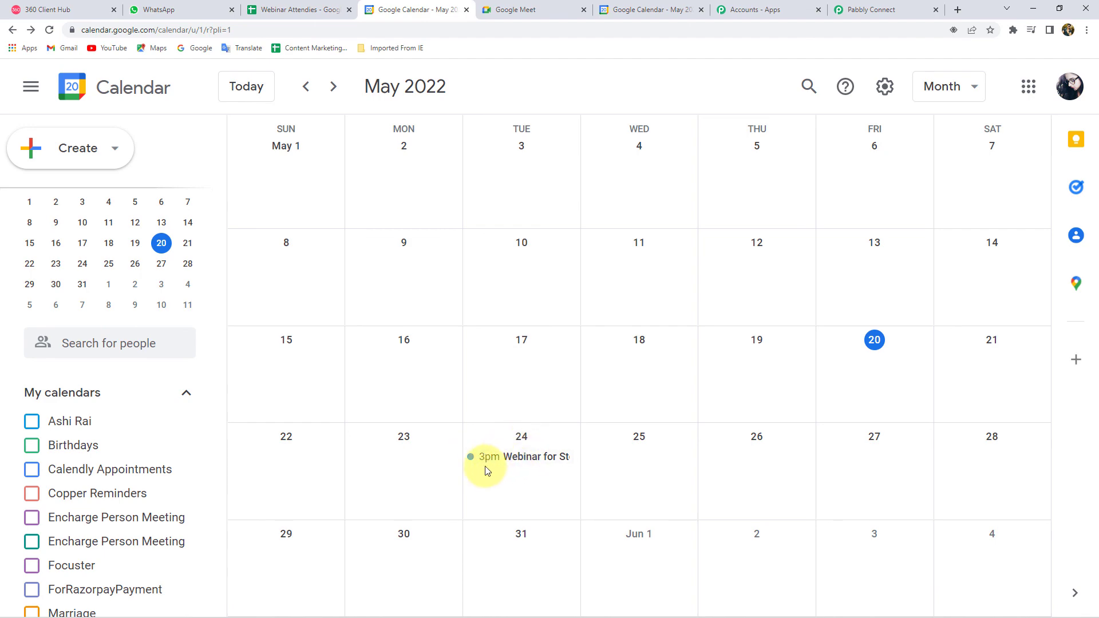
click(277, 10)
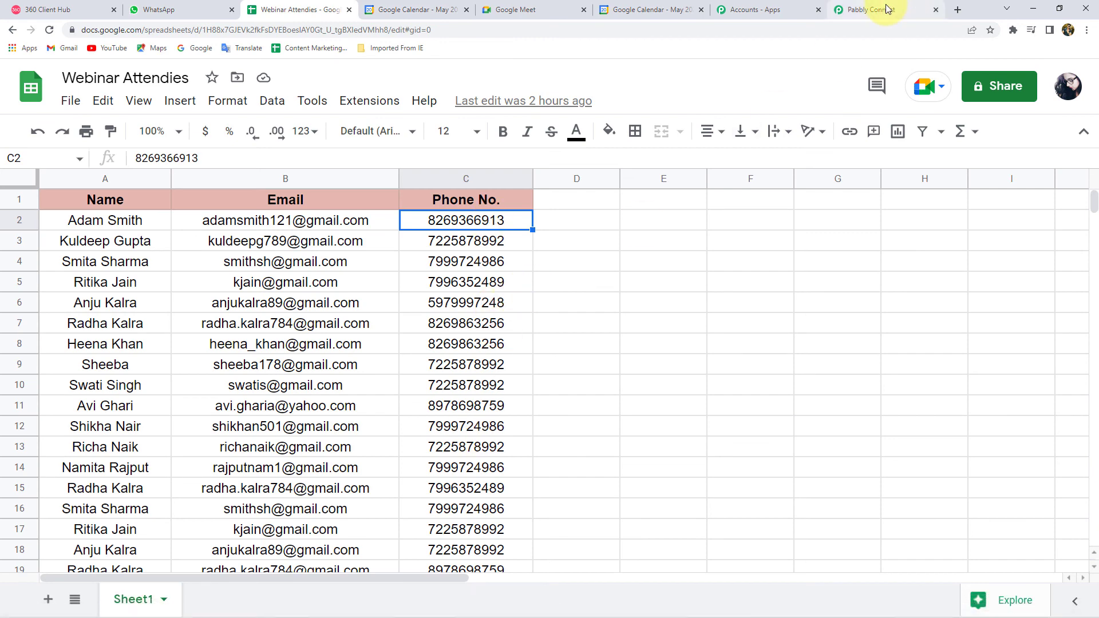
click(149, 10)
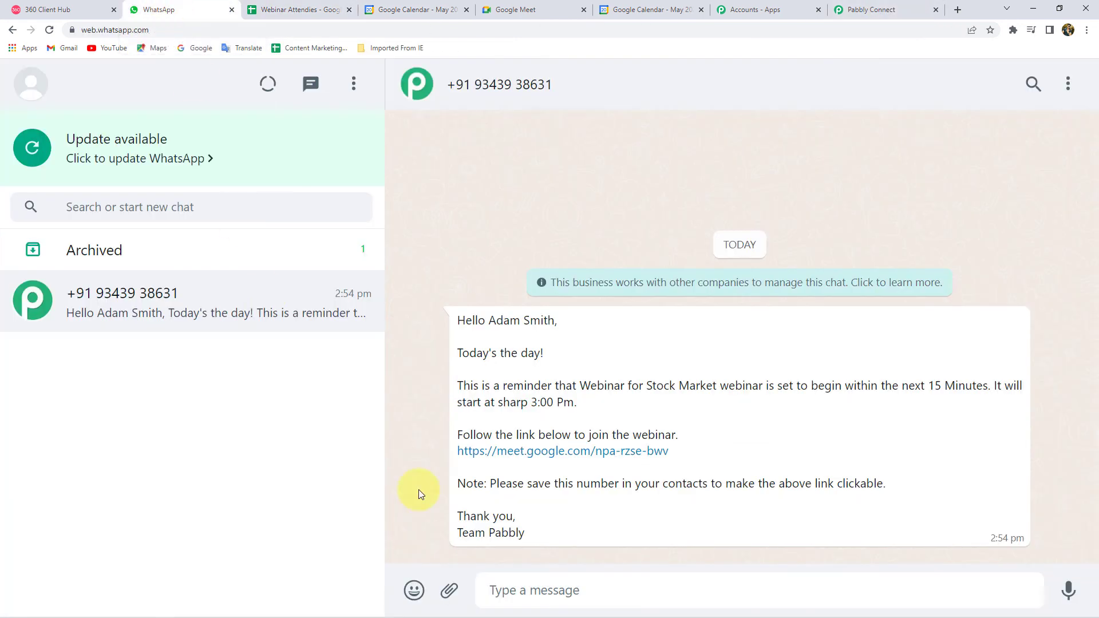
drag(490, 321, 551, 322)
click(523, 379)
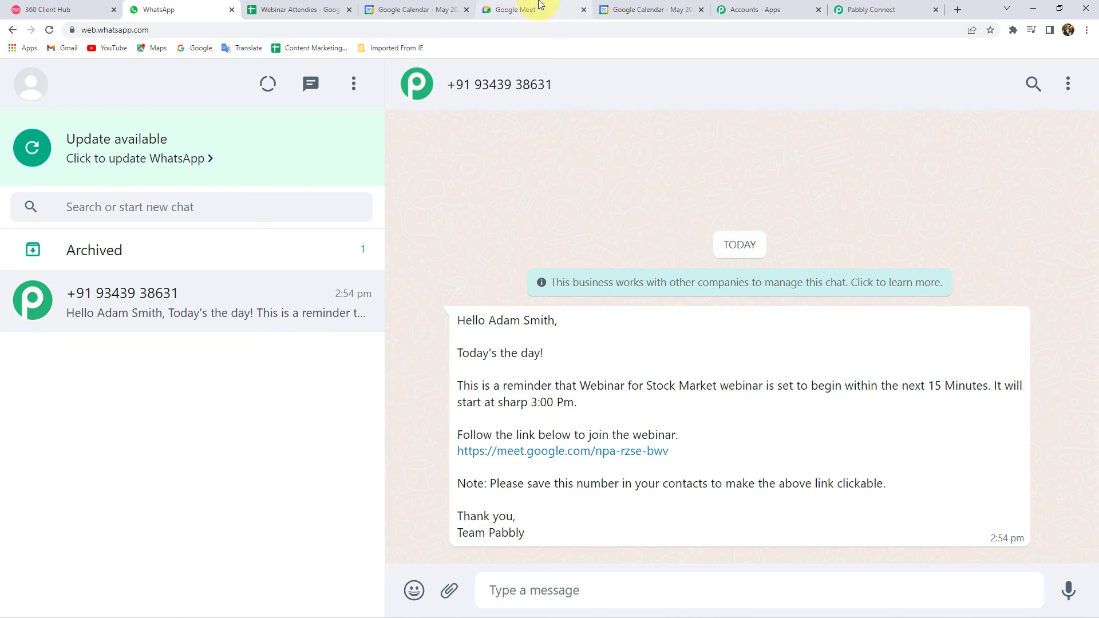
- Switch to Pabbly Connect and save the WhatsApp by 360Dialog action step after its test response
click(875, 7)
scroll(282, 349, down, 2)
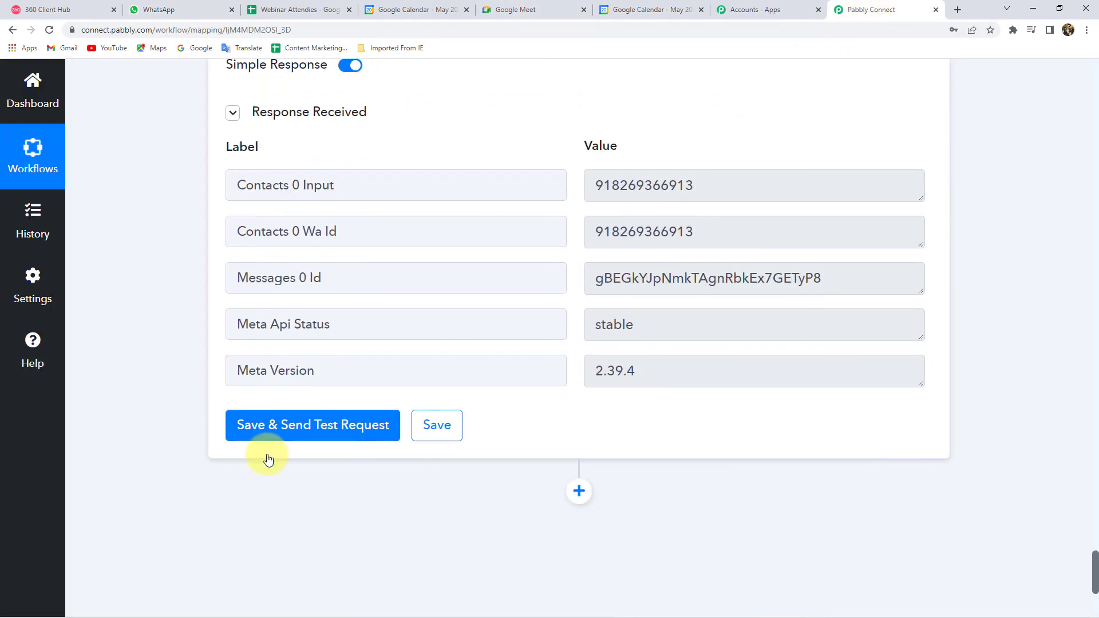
click(436, 425)
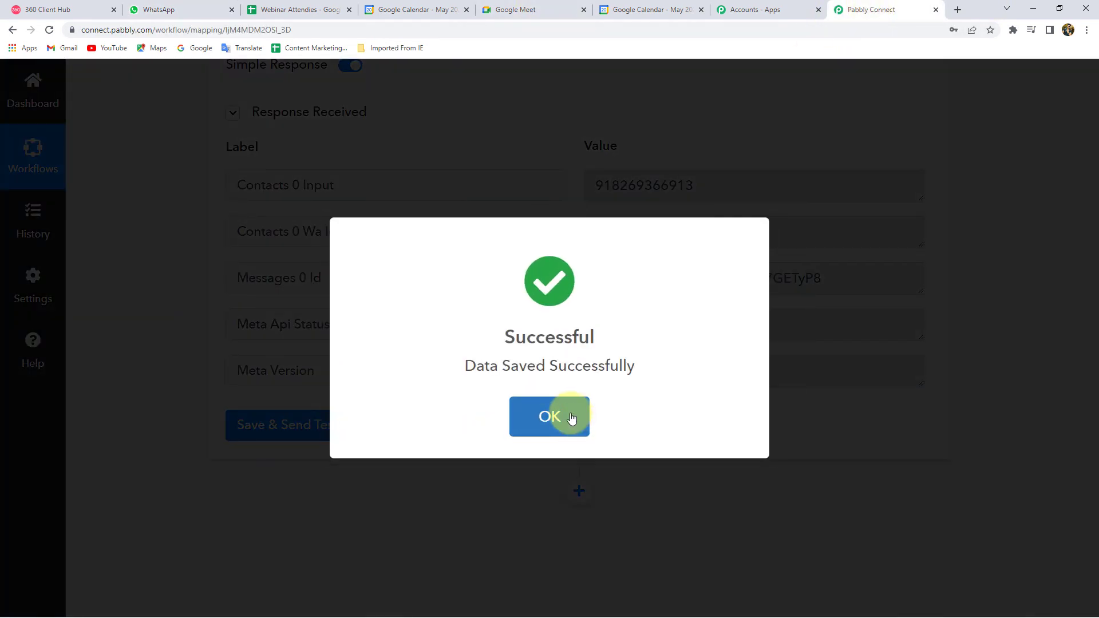
click(567, 418)
- Collapse the workflow steps from the 360Dialog action up to the Google Calendar trigger, and recheck the WhatsApp reminder before returning to Pabbly Connect
scroll(535, 450, up, 5)
scroll(508, 447, up, 15)
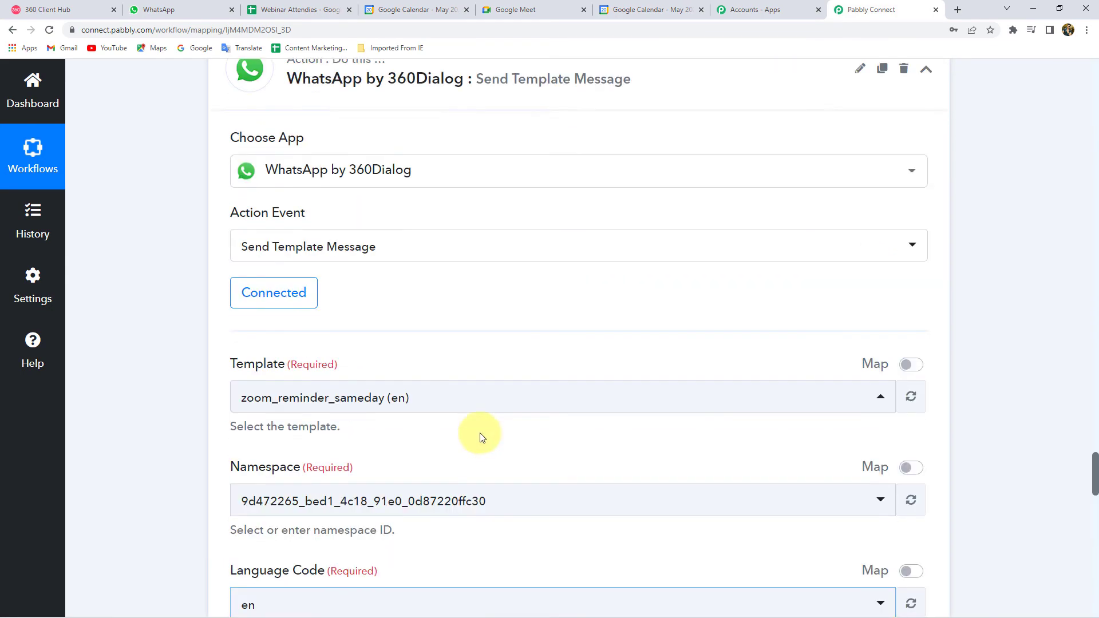
click(356, 166)
scroll(383, 247, up, 18)
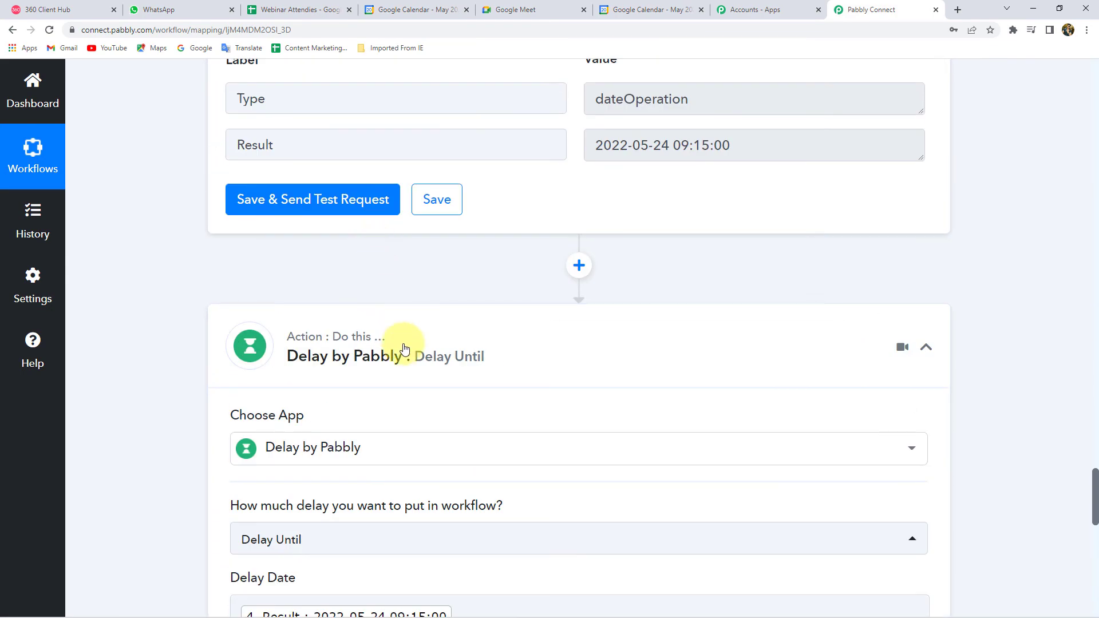
scroll(416, 350, up, 15)
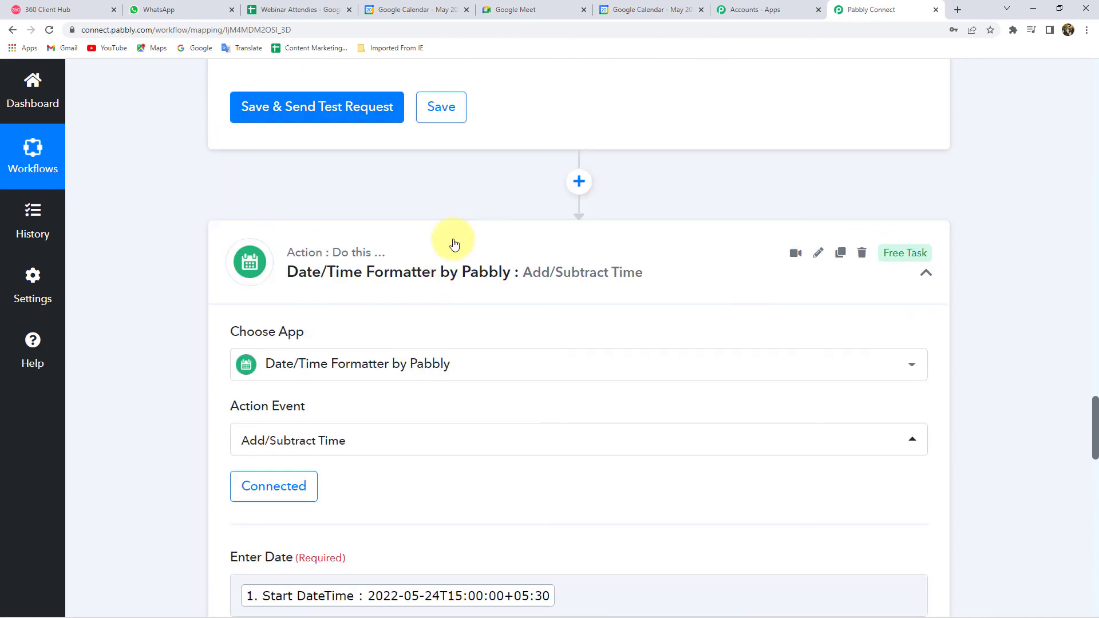
scroll(445, 251, up, 15)
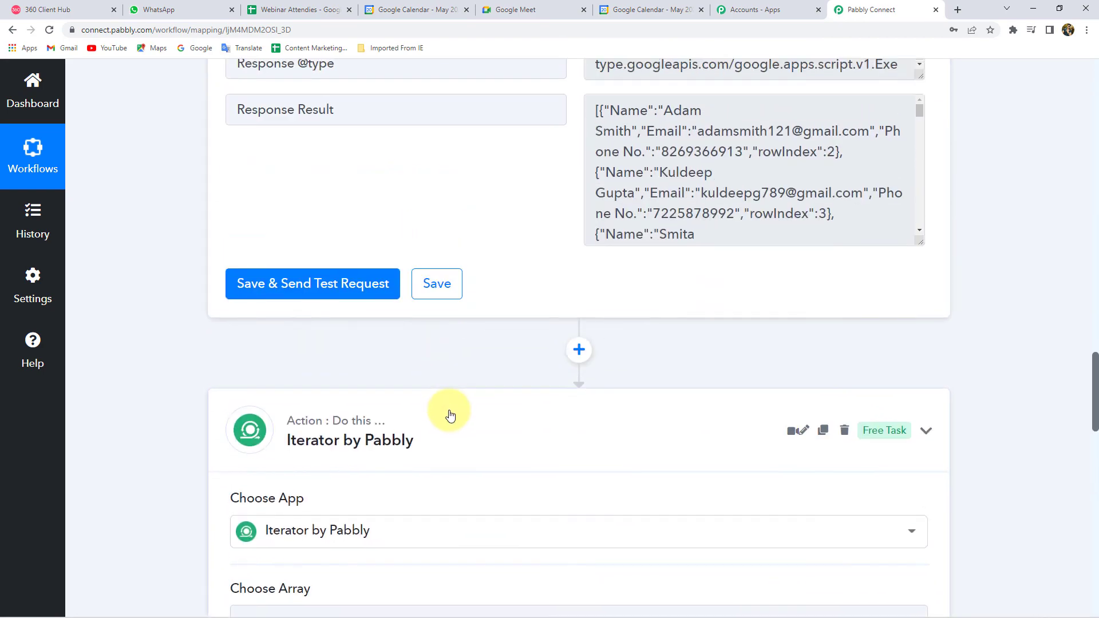
scroll(451, 416, up, 15)
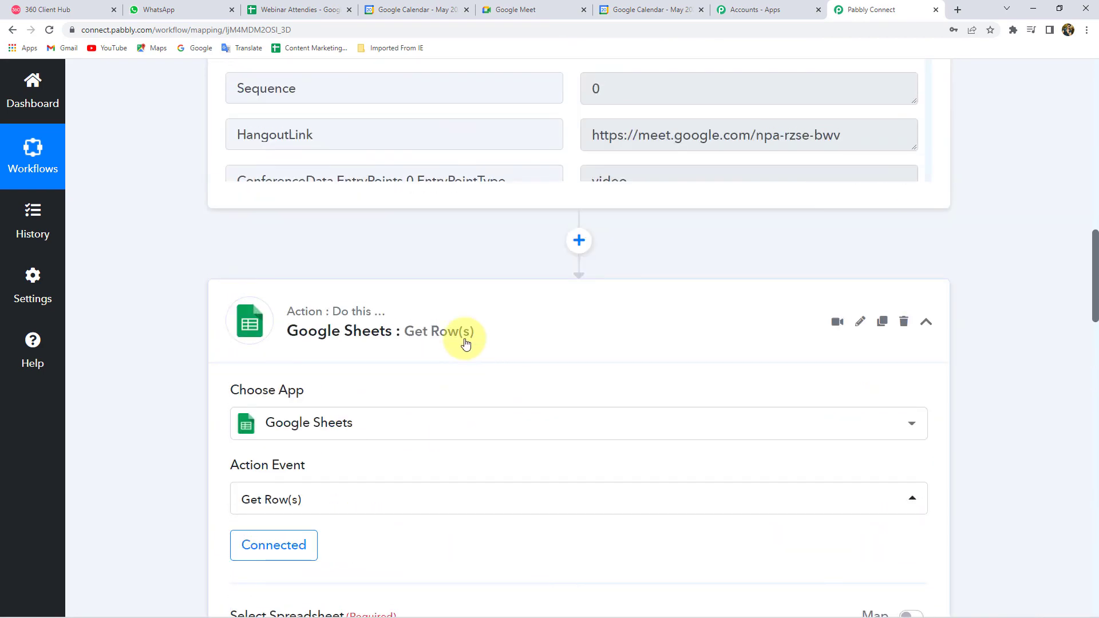
scroll(472, 345, up, 5)
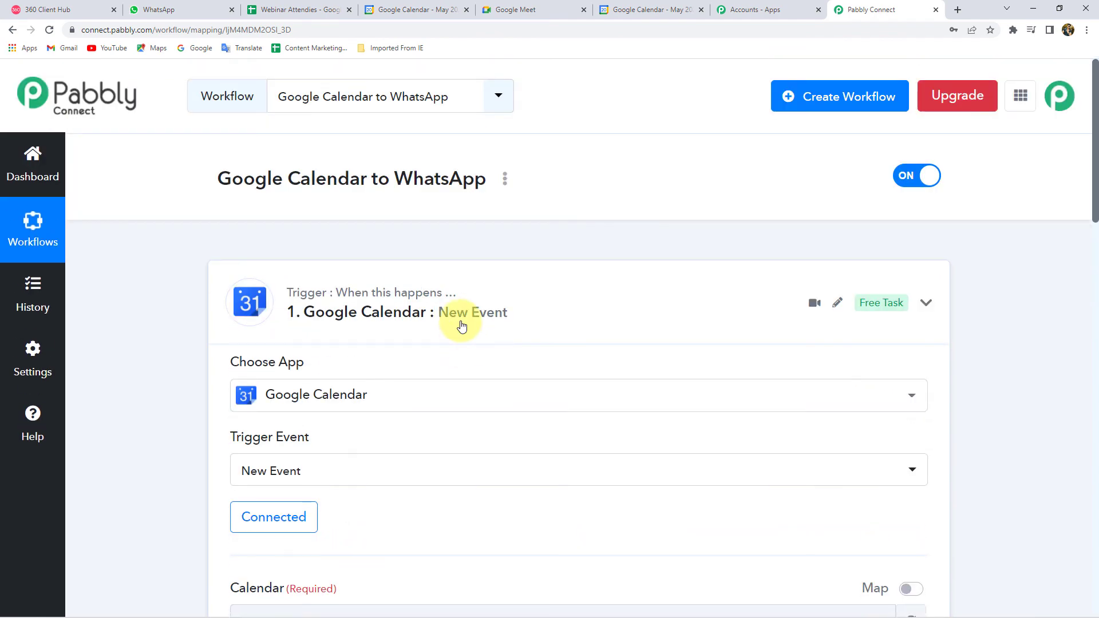
click(461, 326)
click(127, 5)
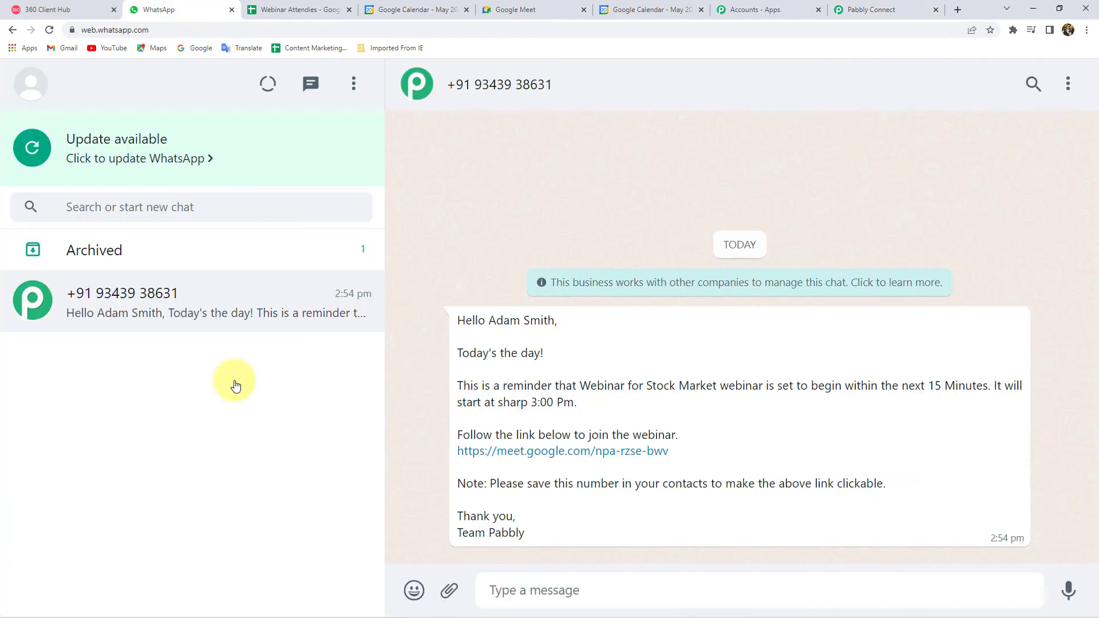
click(915, 5)
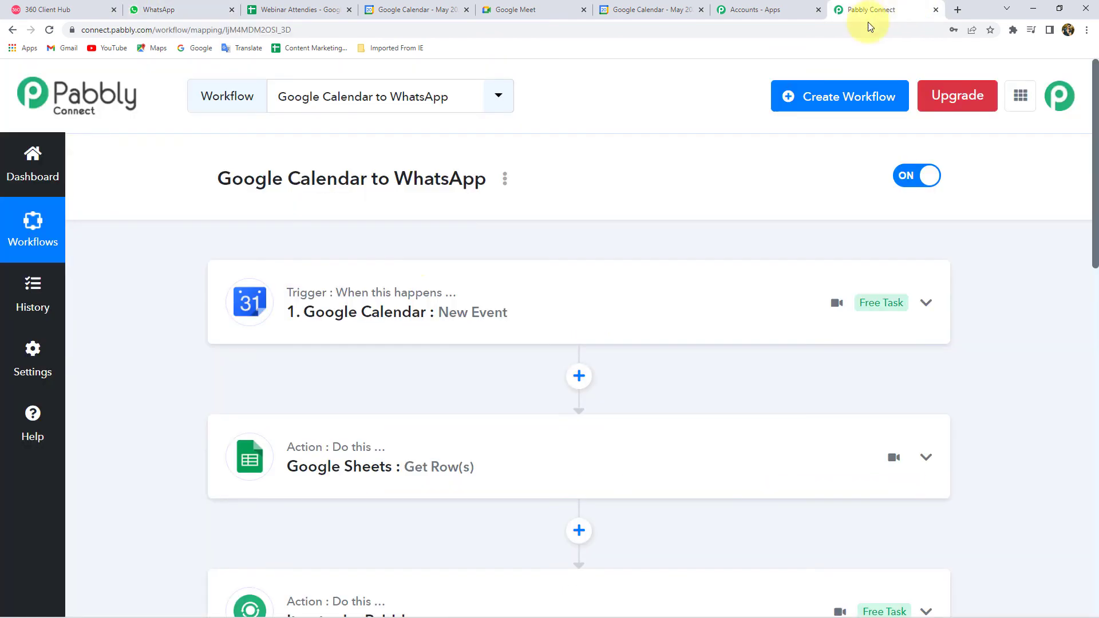